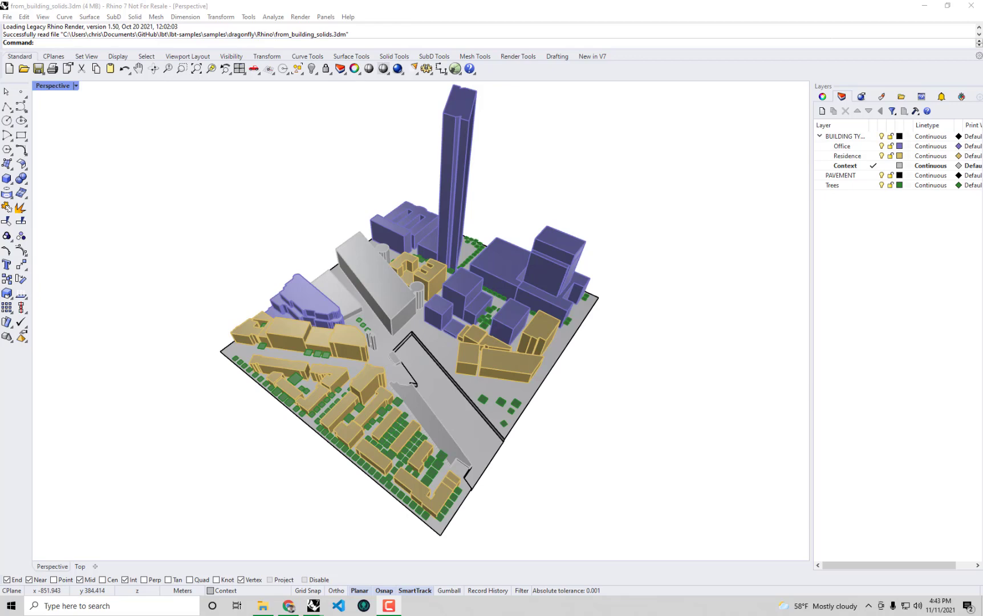
# Step: Switch to the browser and look through the samples/dragonfly/Rhino folder of the lbt-grasshopper-samples repository, returning to Rhino when done
pyautogui.moveTo(0, 243); pyautogui.dragTo(765, 21)
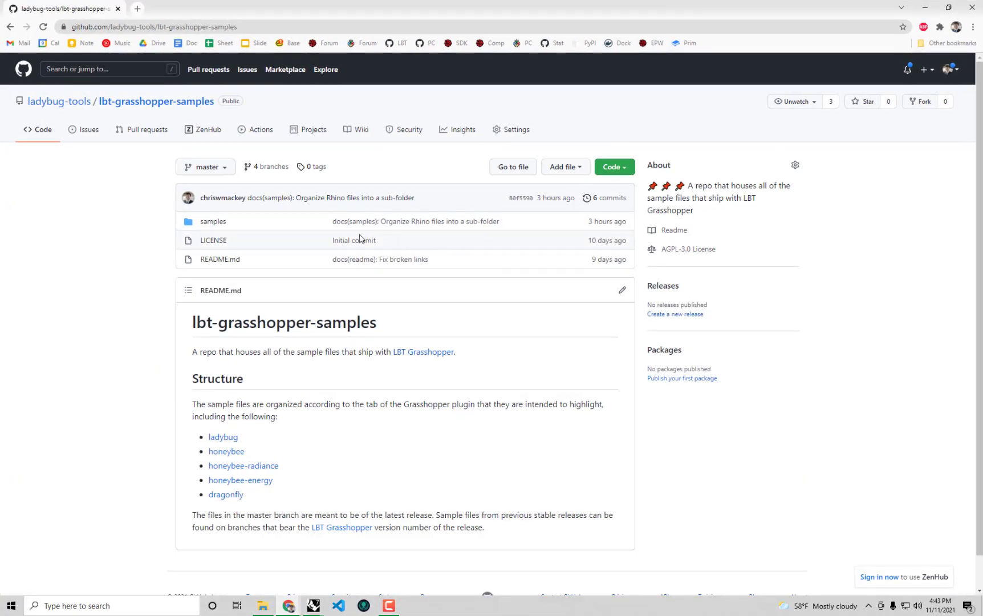
pyautogui.click(207, 224)
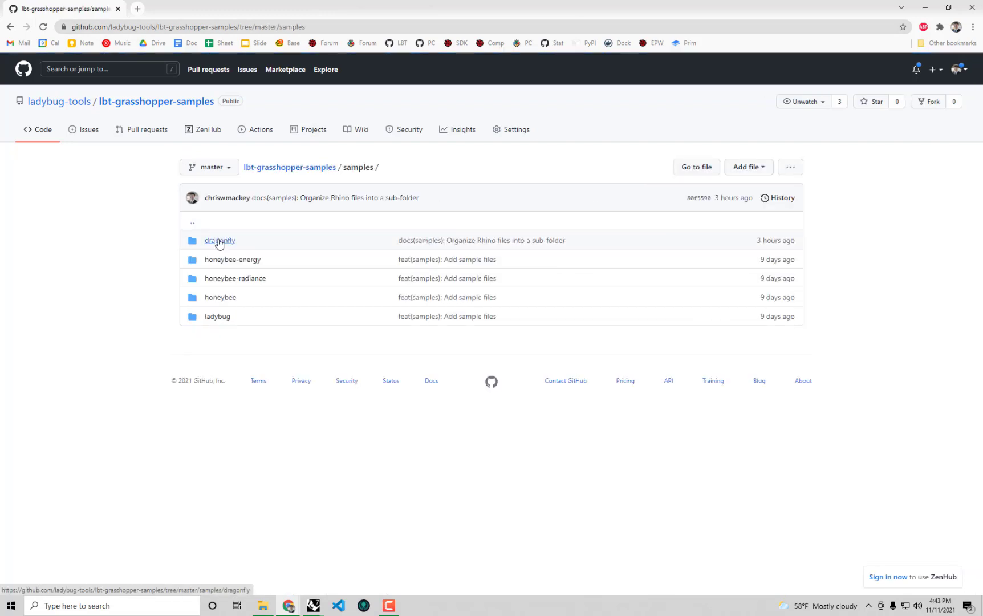
pyautogui.click(220, 241)
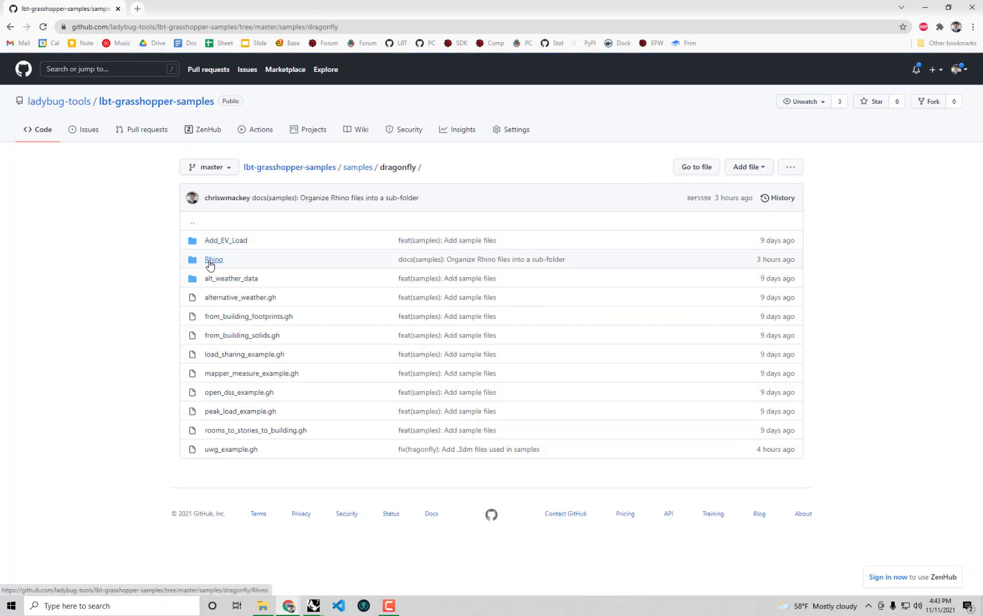
pyautogui.click(213, 260)
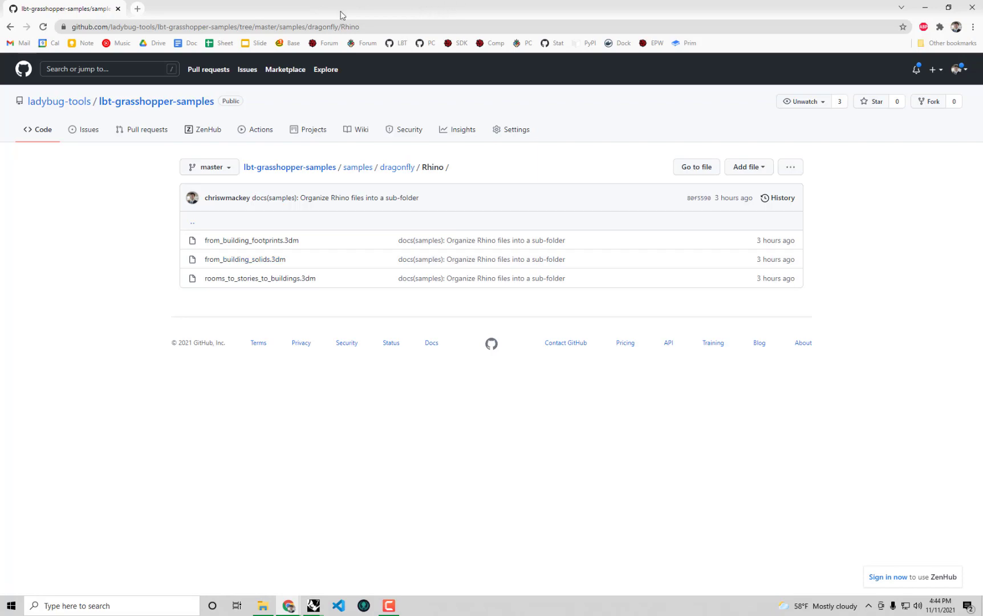
pyautogui.moveTo(79, 10); pyautogui.dragTo(0, 80)
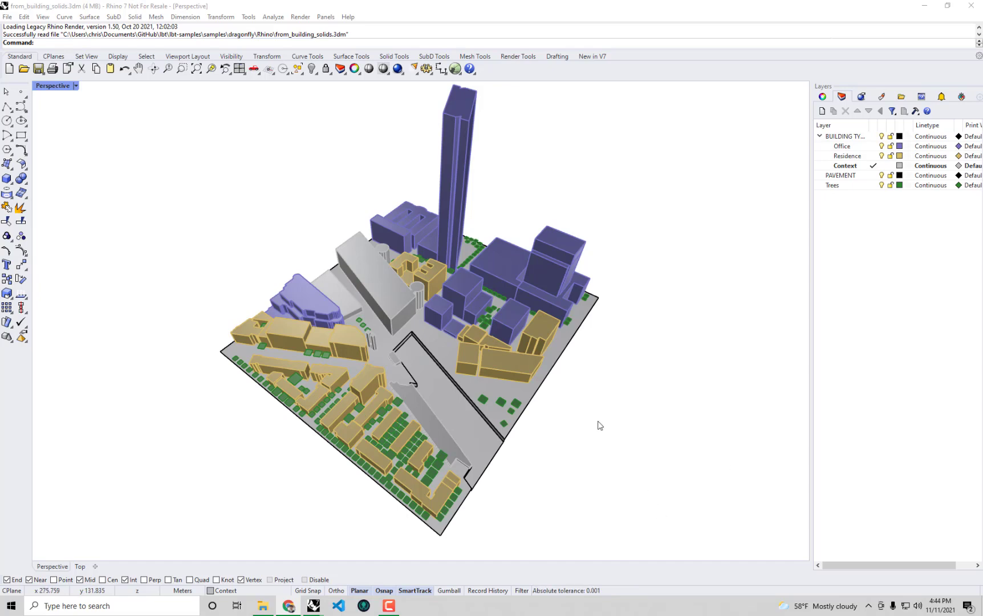
# Step: Start Grasshopper from Rhino and arrange its window over half the screen, beside the Perspective viewport
pyautogui.keyDown('shift'); pyautogui.moveTo(593, 395); pyautogui.dragTo(536, 394, button='right'); pyautogui.keyUp('shift')
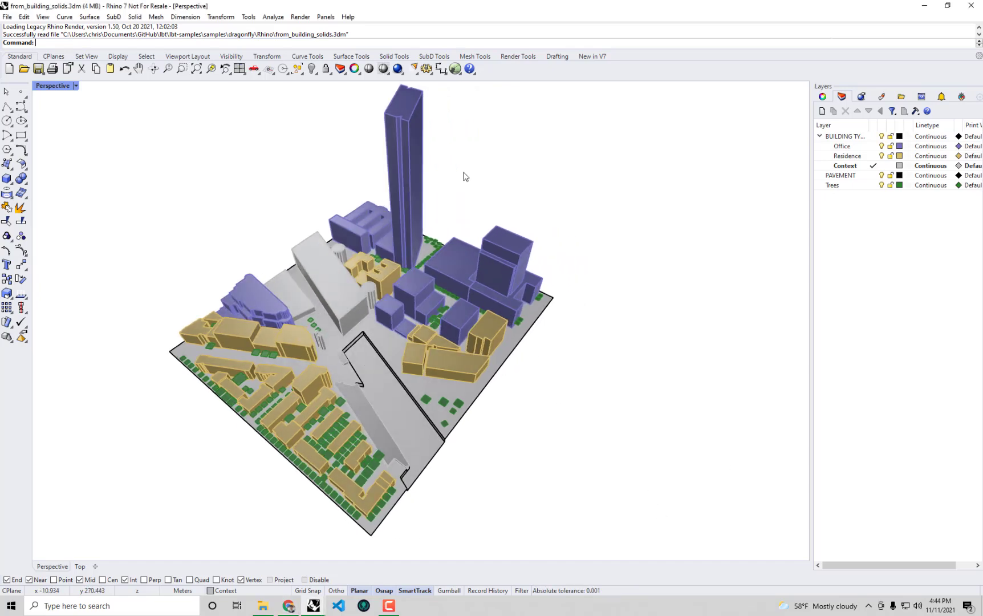
pyautogui.click(454, 68)
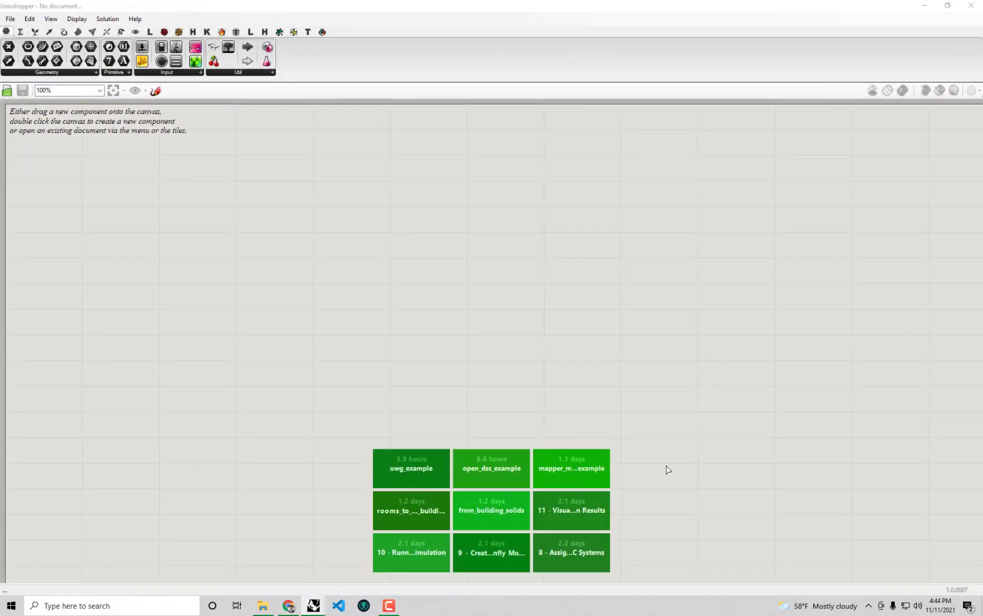
pyautogui.moveTo(631, 7); pyautogui.dragTo(982, 274)
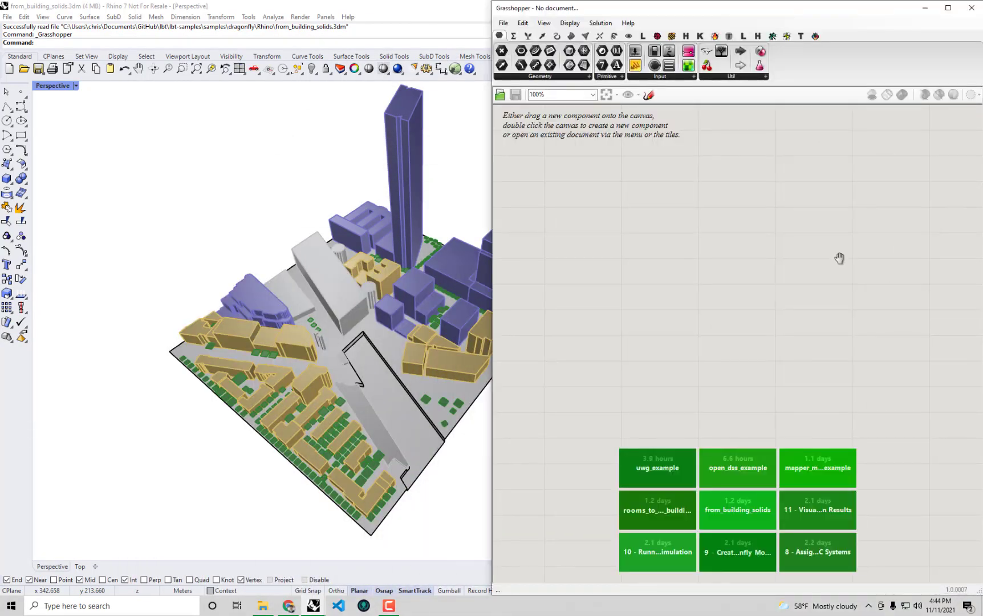
# Step: Place a DF Building from Solid component on a new canvas and shift it to leave room for its inputs
pyautogui.click(772, 35)
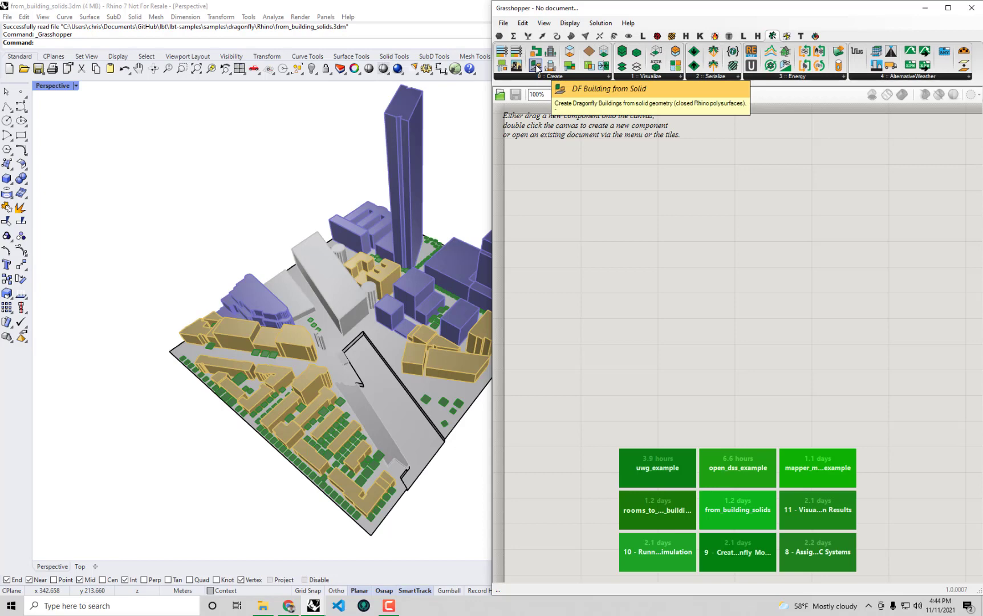
pyautogui.moveTo(537, 68); pyautogui.dragTo(661, 218)
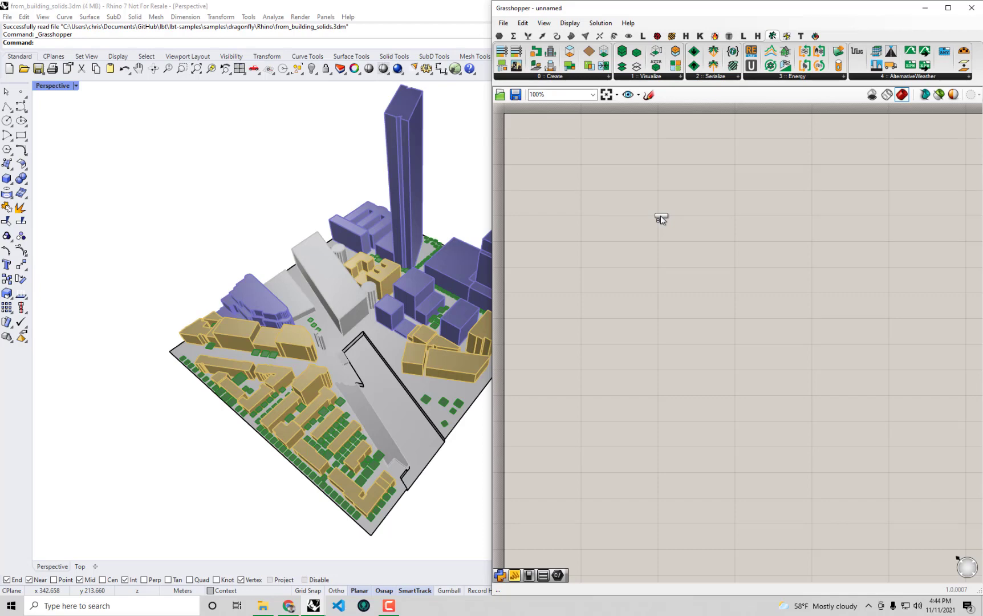
pyautogui.click(971, 8)
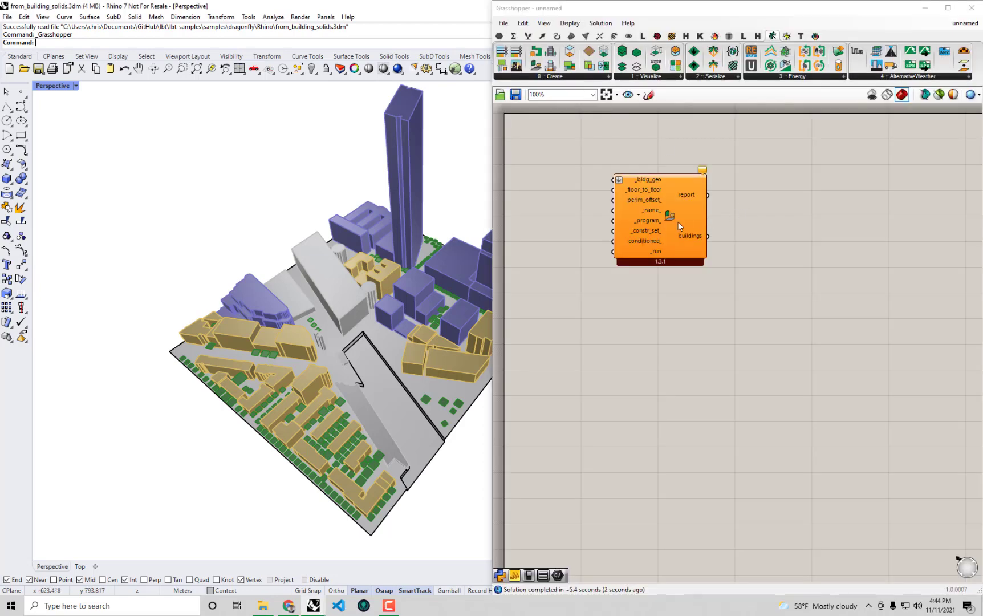
pyautogui.moveTo(650, 224); pyautogui.dragTo(699, 207)
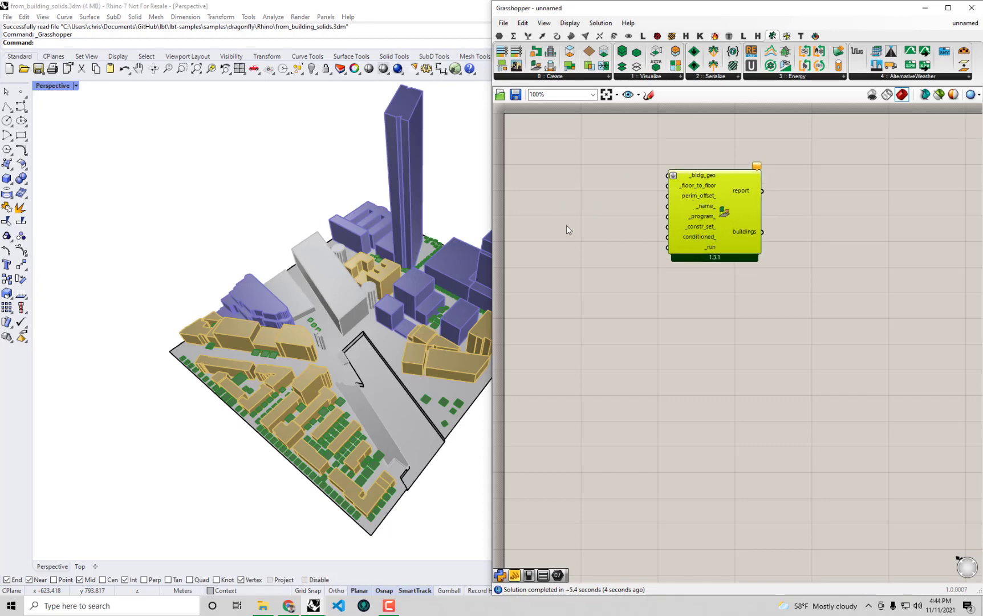
# Step: Select all objects on the Office layer in Rhino, moving the Grasshopper window aside and back
pyautogui.moveTo(710, 8); pyautogui.dragTo(658, 362)
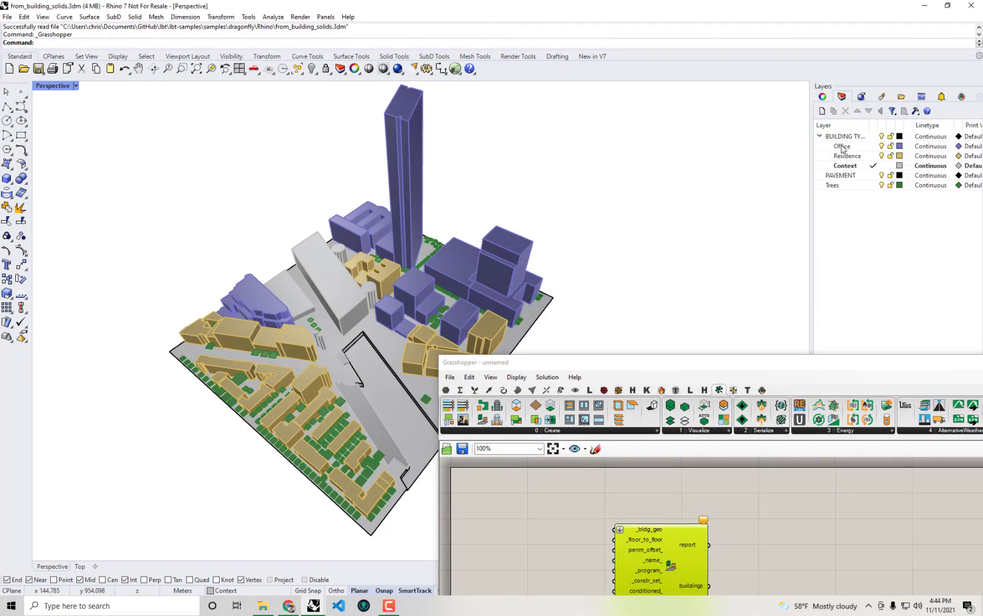
pyautogui.rightClick(842, 147)
pyautogui.click(868, 302)
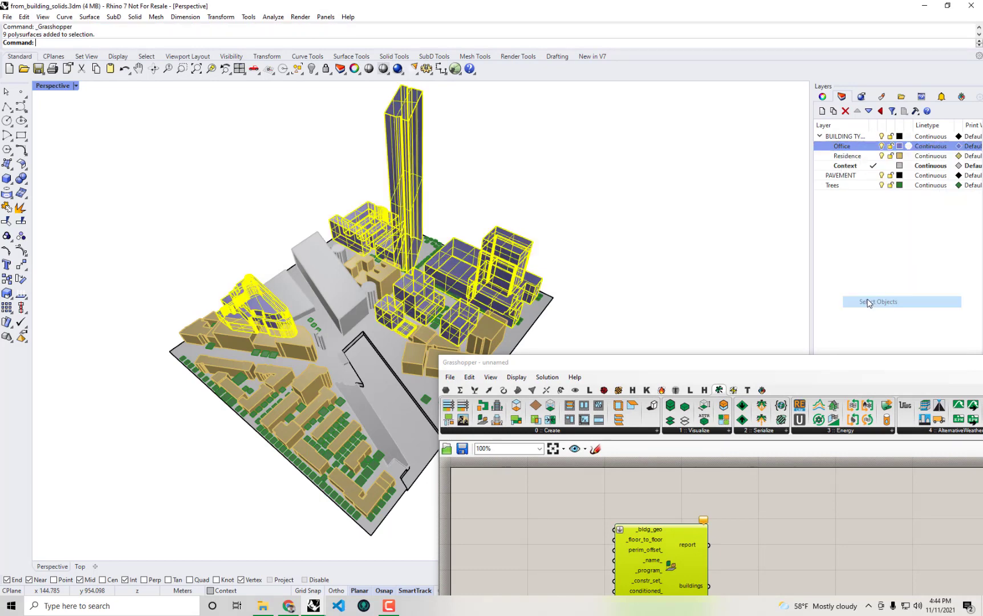
pyautogui.doubleClick(765, 362)
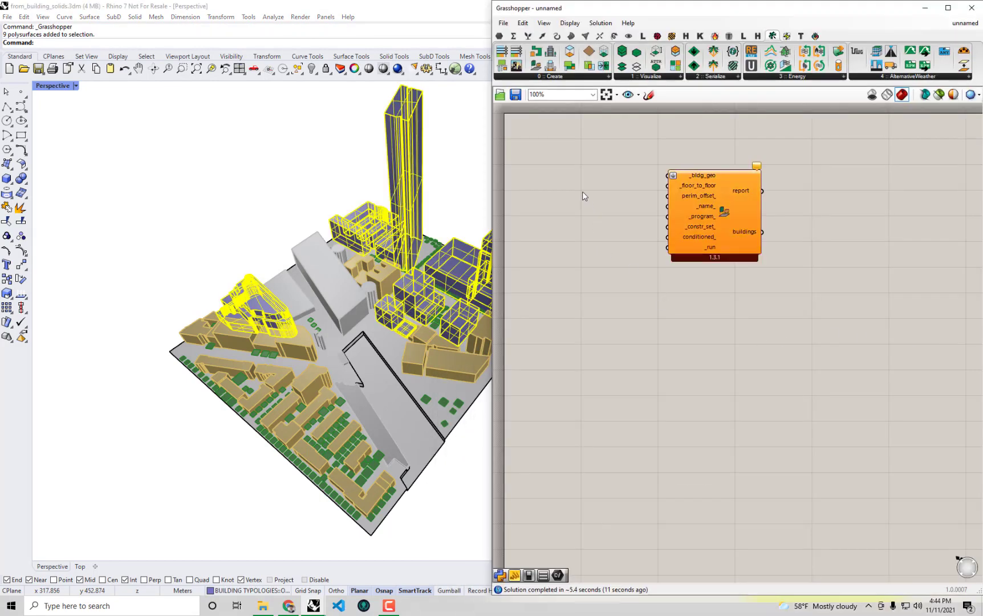
# Step: Add a Geometry parameter to the canvas and assign the selected office solids to it as multiple geometries
pyautogui.doubleClick(582, 191)
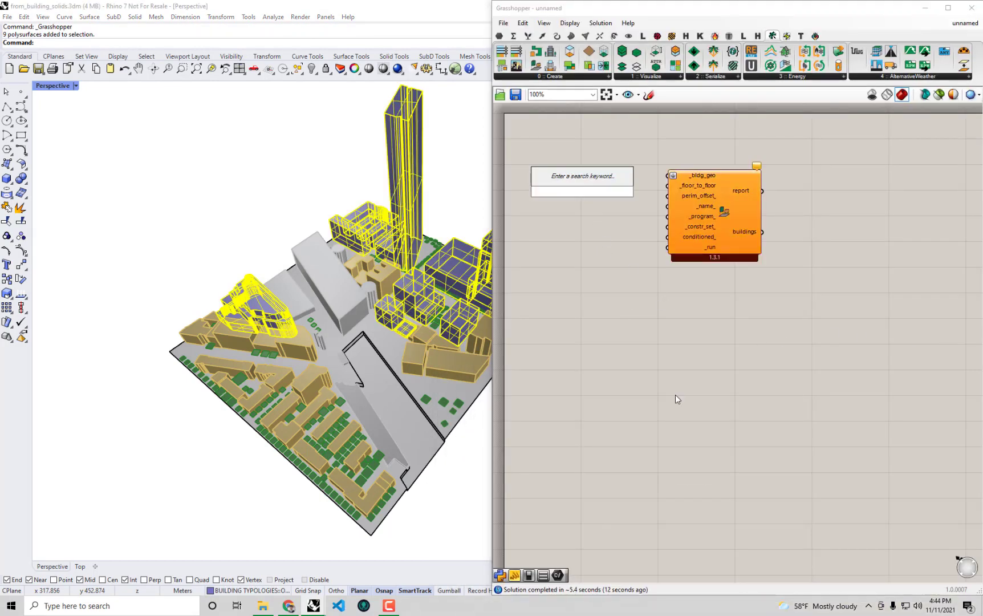
pyautogui.write('geo')
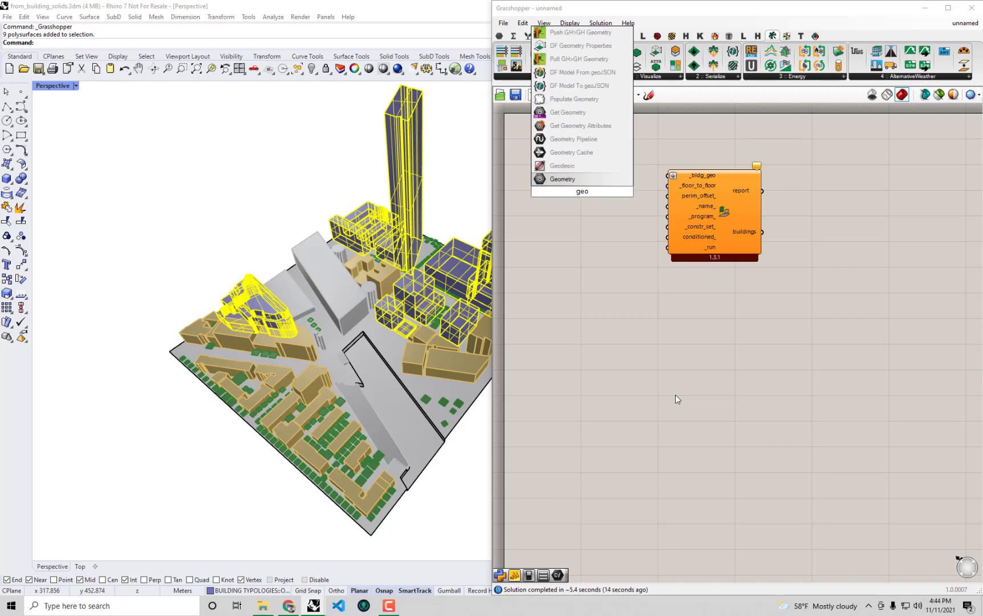
pyautogui.press('Return')
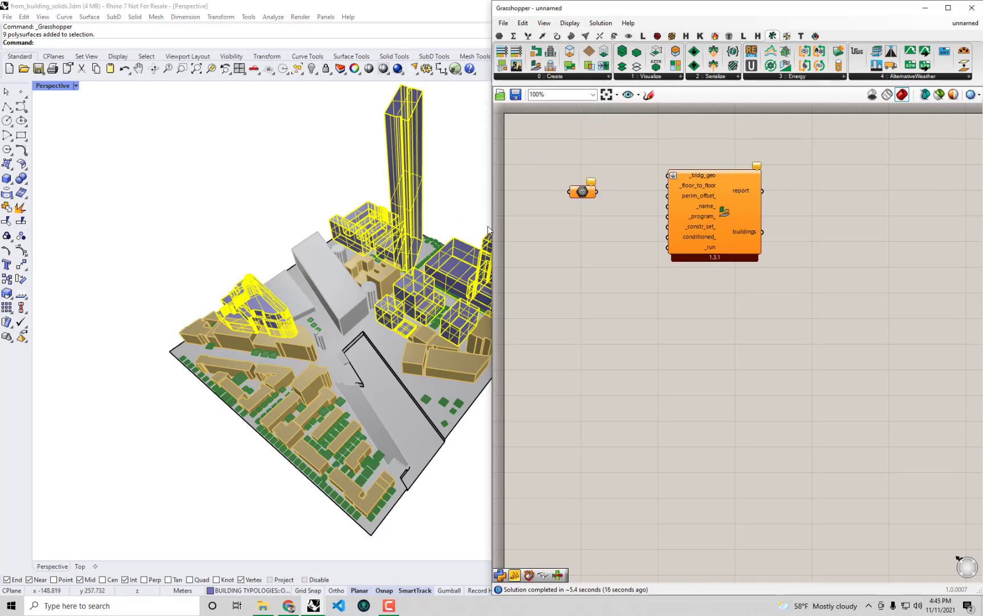
pyautogui.rightClick(588, 193)
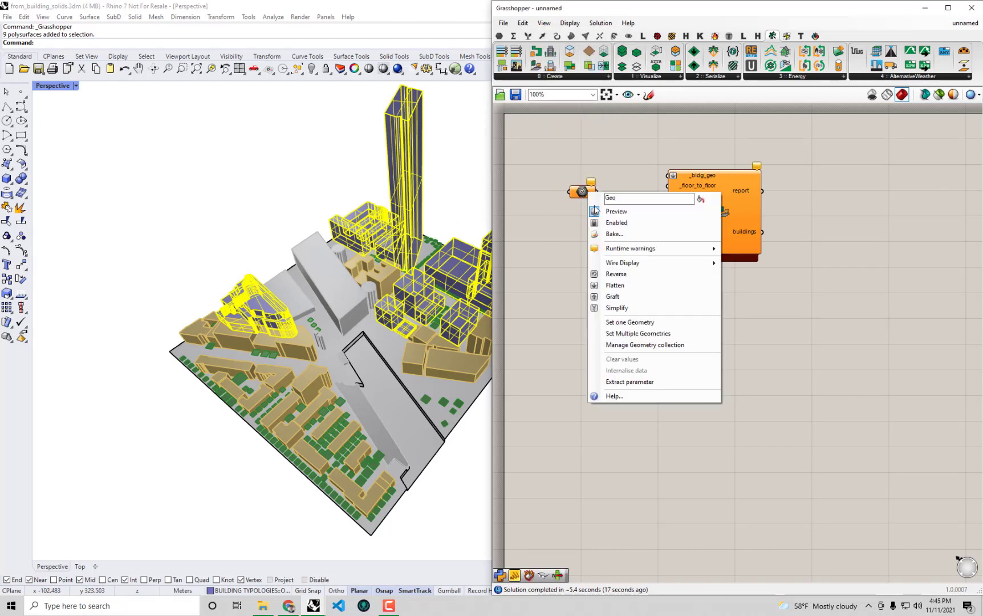
pyautogui.click(638, 333)
pyautogui.keyDown('shift'); pyautogui.moveTo(383, 255); pyautogui.dragTo(334, 260, button='right'); pyautogui.keyUp('shift')
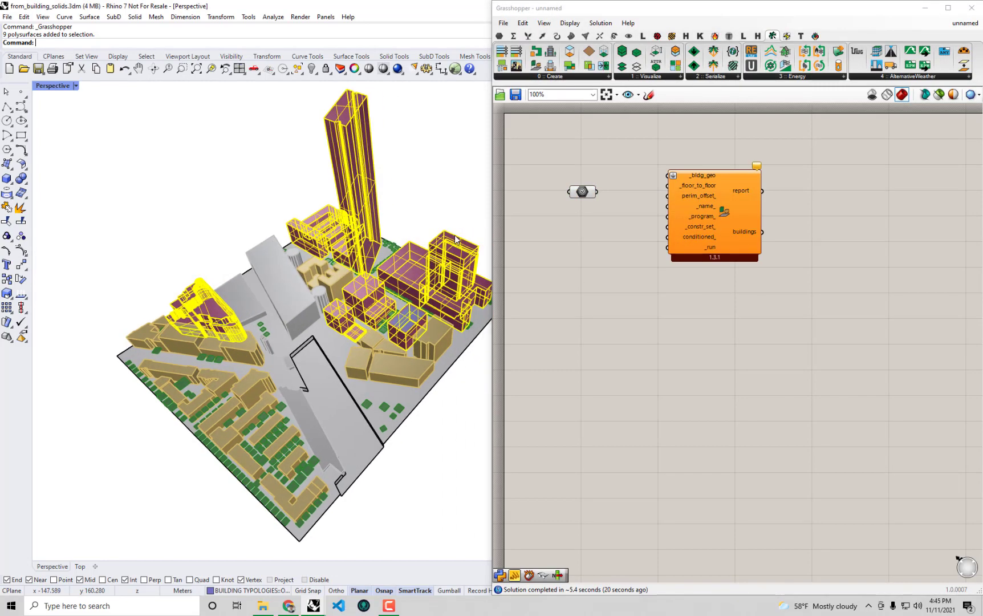
# Step: Reposition the Geometry parameter beside the building component and turn off its preview
pyautogui.moveTo(585, 192); pyautogui.dragTo(577, 169)
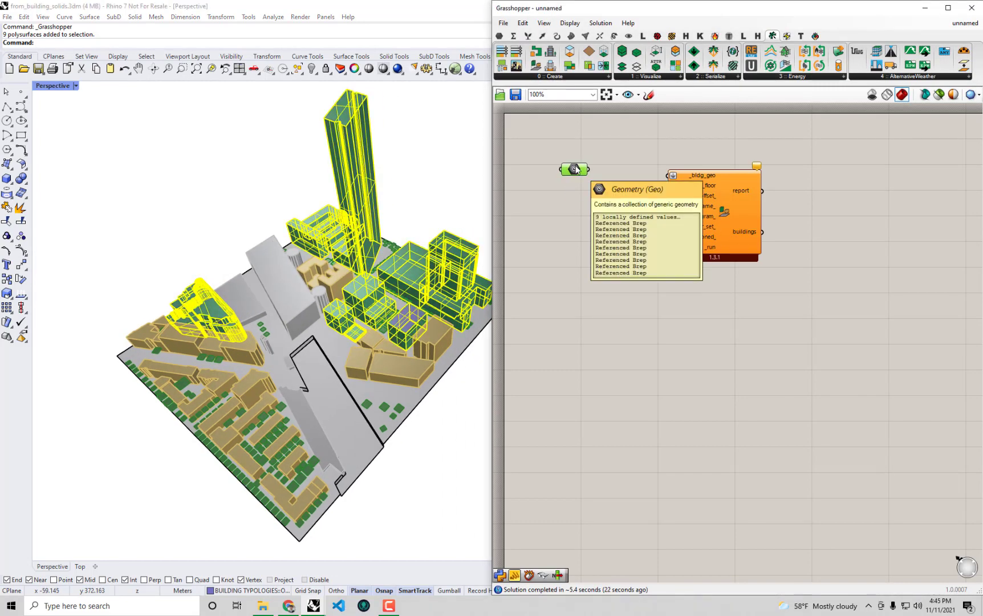
pyautogui.rightClick(576, 169)
pyautogui.click(632, 324)
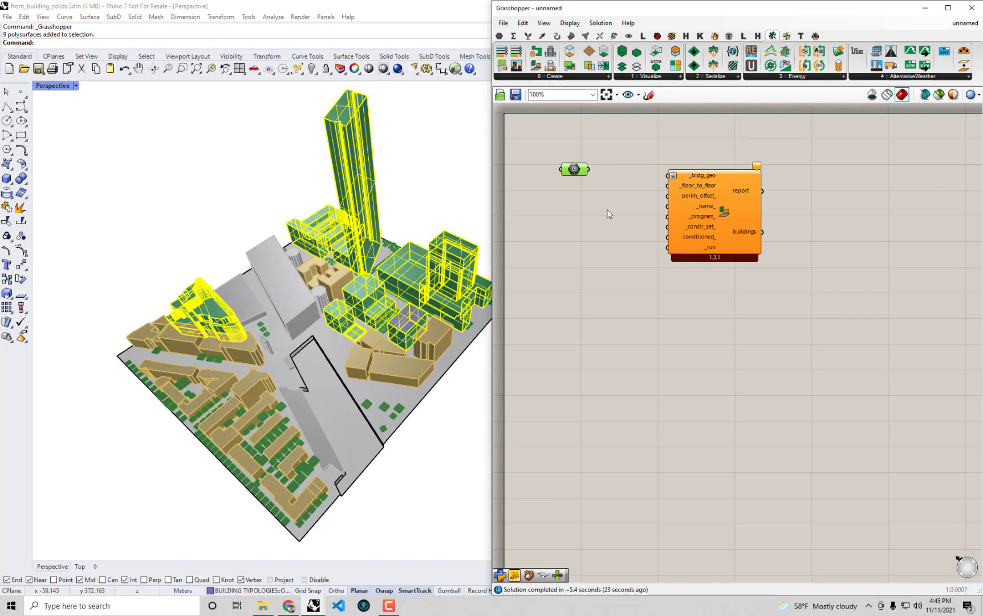
pyautogui.rightClick(624, 142)
pyautogui.click(639, 164)
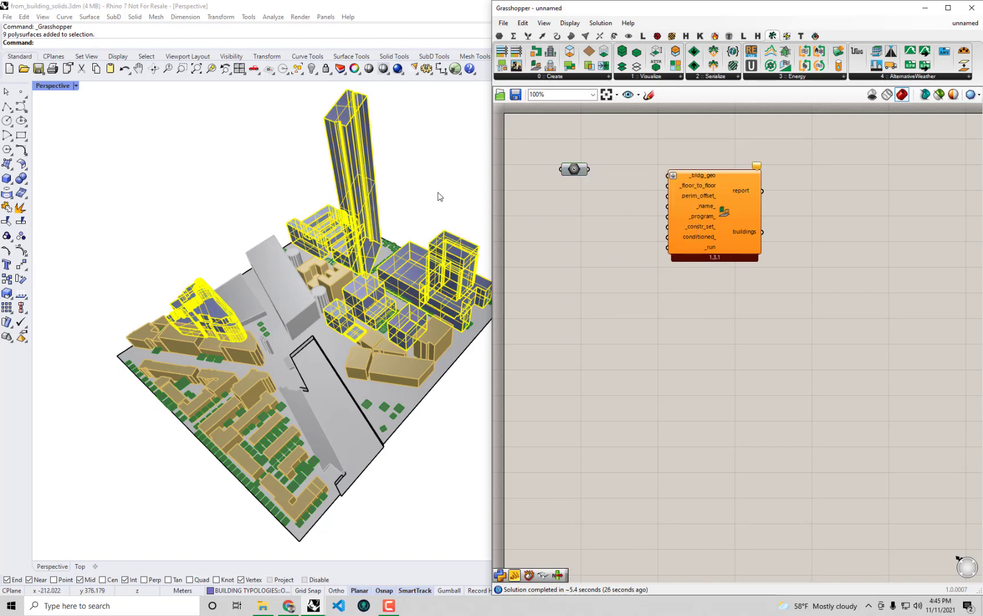
# Step: Clear the Rhino selection and connect the Geometry parameter to the _bldg_geo input of DF Building from Solid
pyautogui.press('Escape')
pyautogui.moveTo(587, 168); pyautogui.dragTo(668, 175)
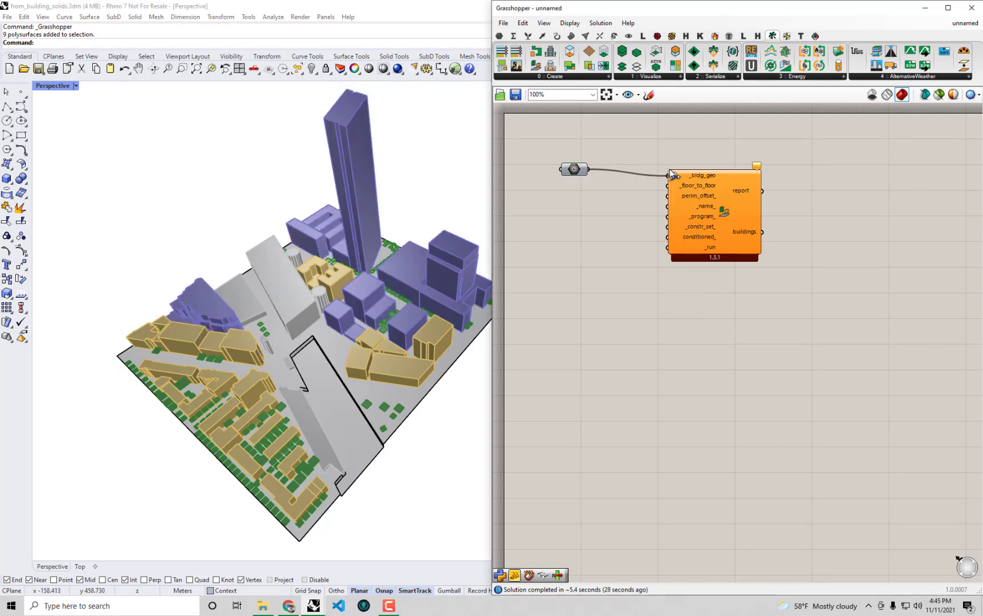
pyautogui.moveTo(712, 226); pyautogui.dragTo(697, 226)
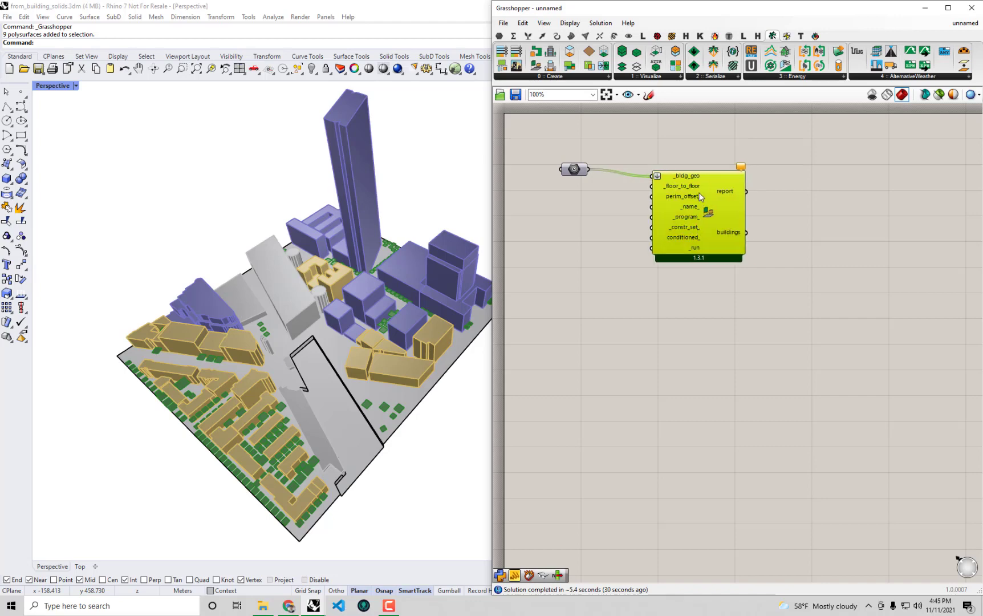
# Step: Add a panel with the value 4 and connect it to the building component's _floor_to_floor input
pyautogui.doubleClick(579, 219)
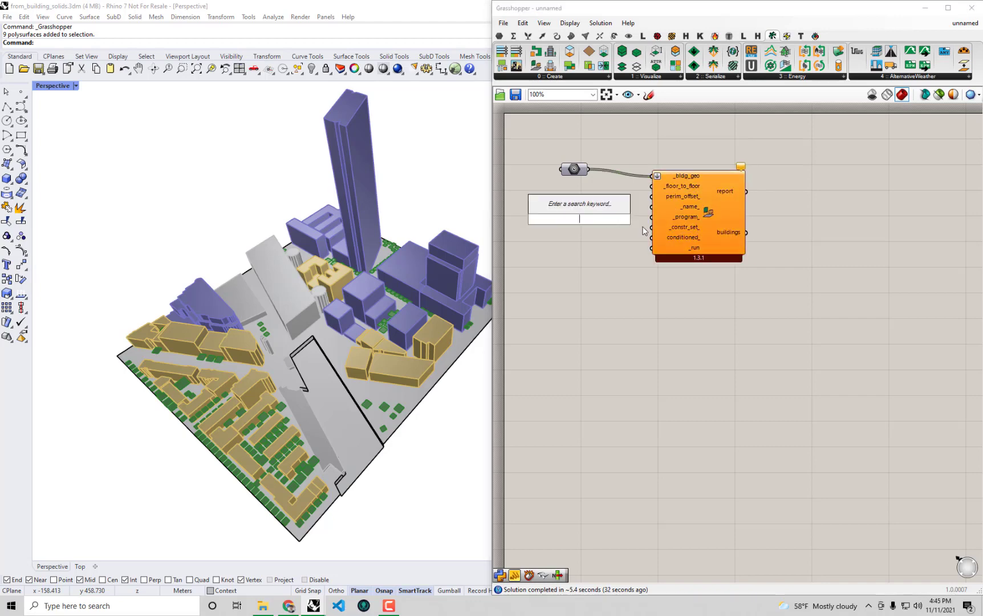
pyautogui.write('"')
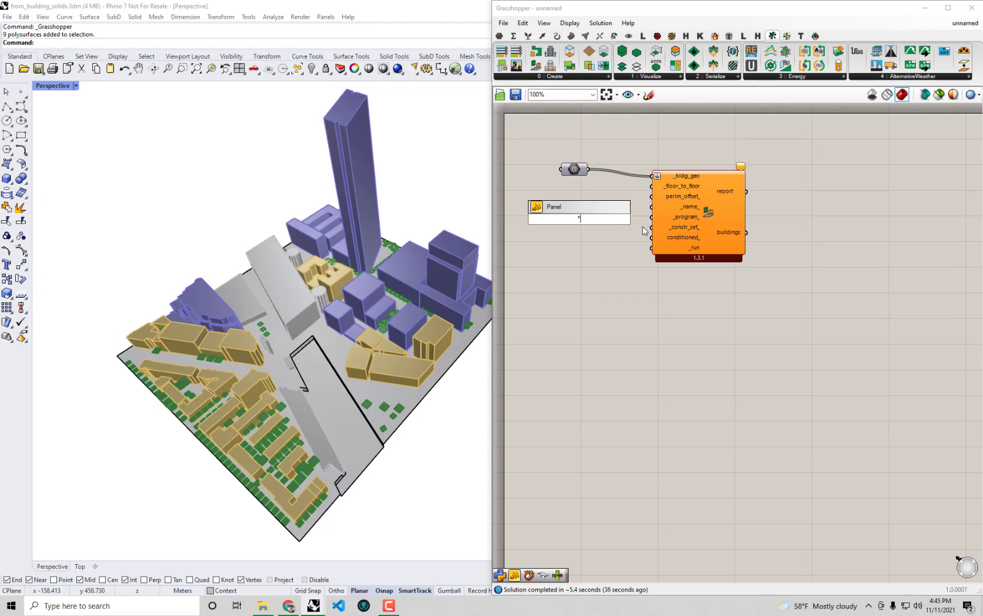
pyautogui.write('@4')
pyautogui.press('Return')
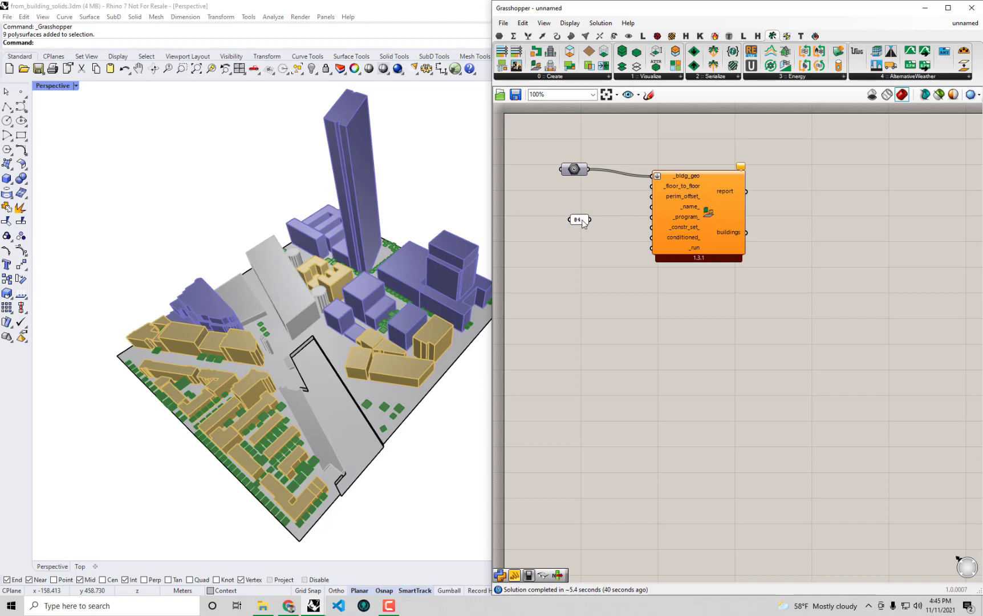
pyautogui.moveTo(583, 222); pyautogui.dragTo(660, 207)
pyautogui.moveTo(653, 215)
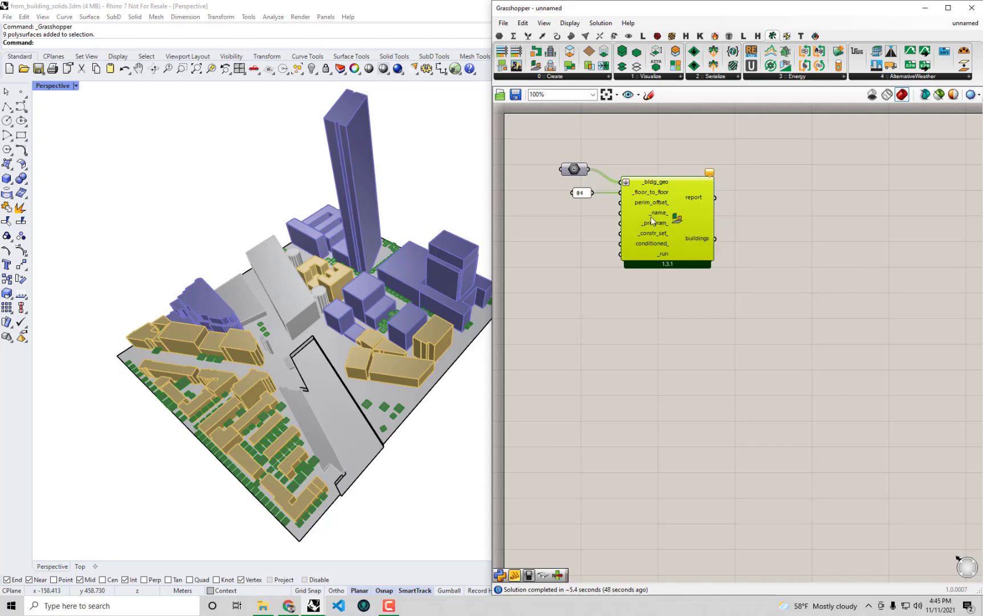
# Step: Move the Geometry parameter, the panel and the building component together to the right to free canvas space for more inputs
pyautogui.moveTo(656, 231); pyautogui.dragTo(726, 225, button='right')
pyautogui.scroll(1, 726, 225)
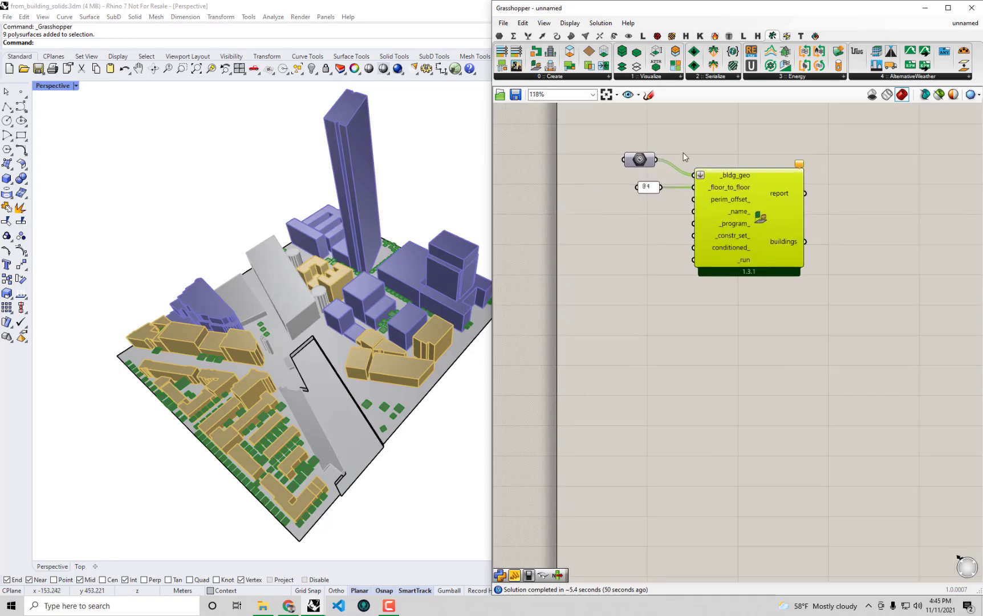
pyautogui.click(817, 211)
pyautogui.moveTo(872, 131); pyautogui.dragTo(643, 255)
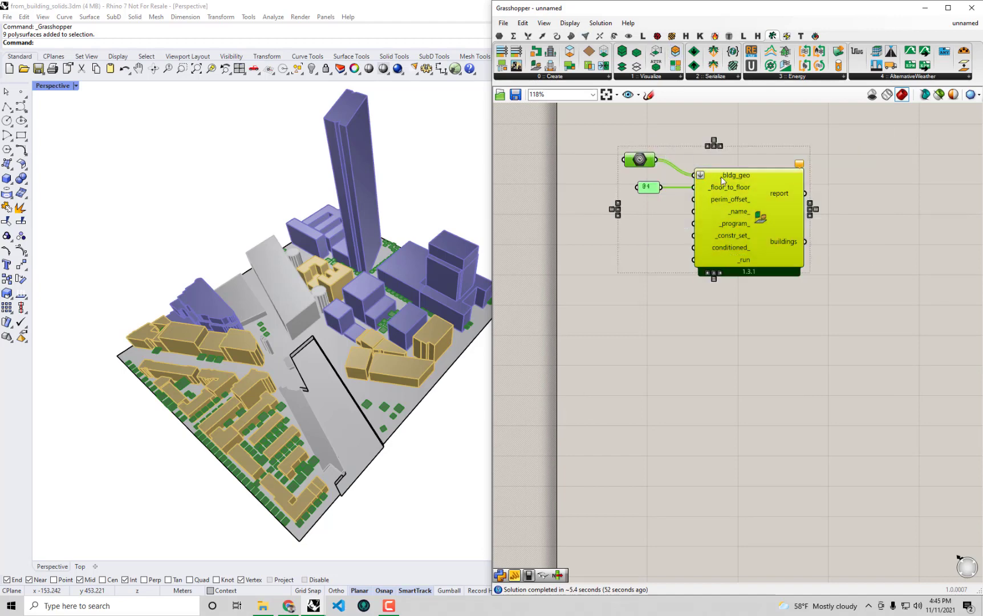
pyautogui.moveTo(753, 203); pyautogui.dragTo(822, 199)
pyautogui.click(751, 132)
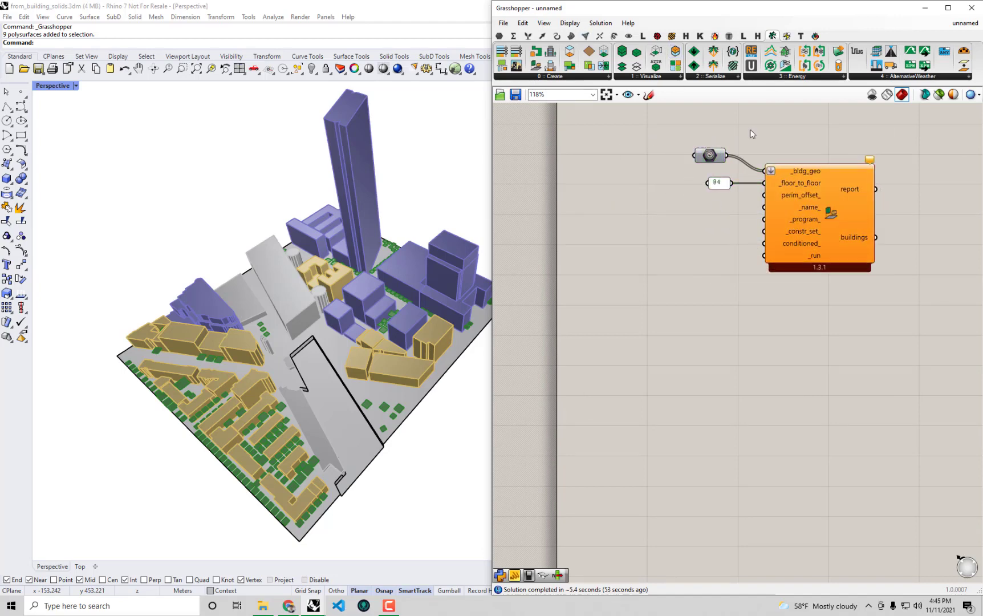
# Step: Add an HB Building Programs list near the _program_ input, with LargeOffice as its chosen program
pyautogui.click(714, 36)
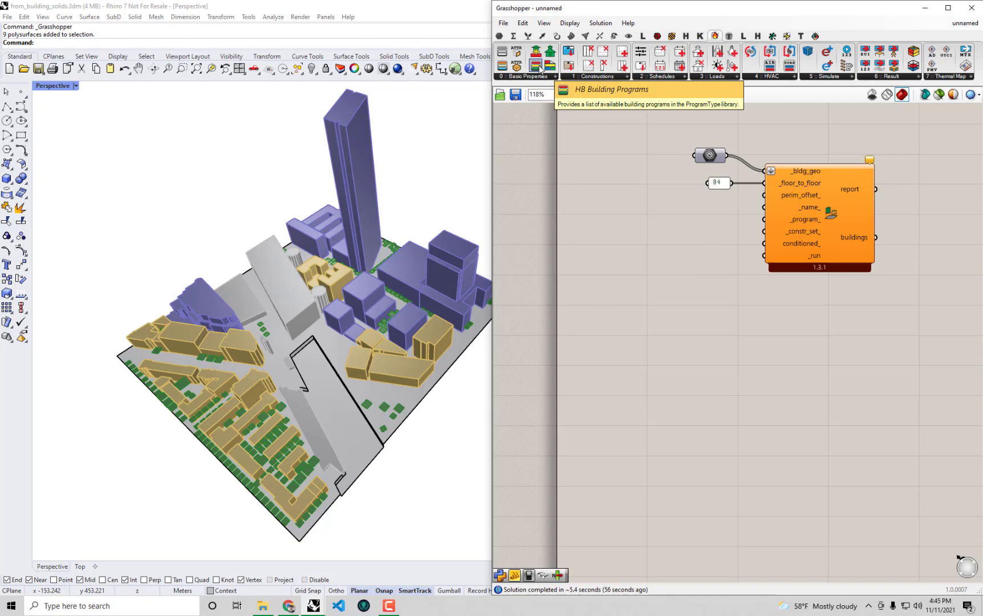
pyautogui.moveTo(535, 70); pyautogui.dragTo(652, 226)
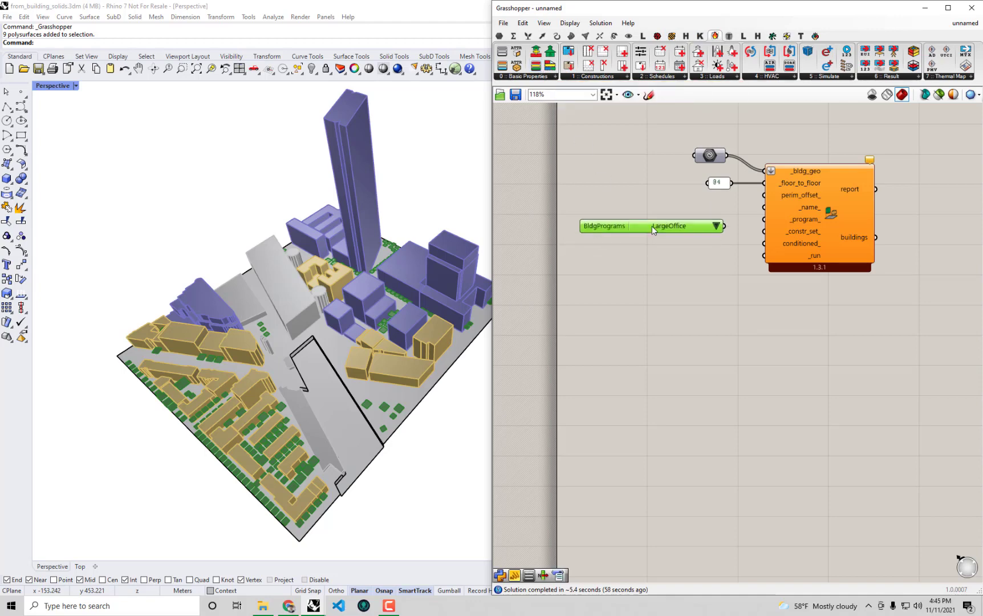
pyautogui.click(717, 225)
pyautogui.click(727, 215)
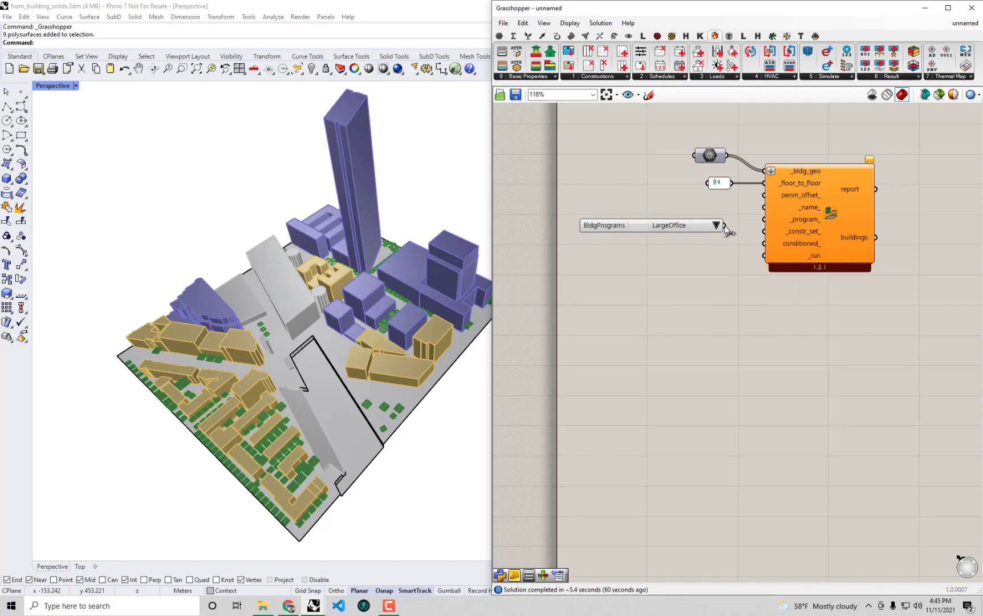
# Step: Connect the LargeOffice program list to the building component's _program_ input and align the list beside it
pyautogui.moveTo(724, 225); pyautogui.dragTo(761, 213)
pyautogui.moveTo(762, 212); pyautogui.dragTo(764, 219)
pyautogui.moveTo(664, 227); pyautogui.dragTo(684, 215)
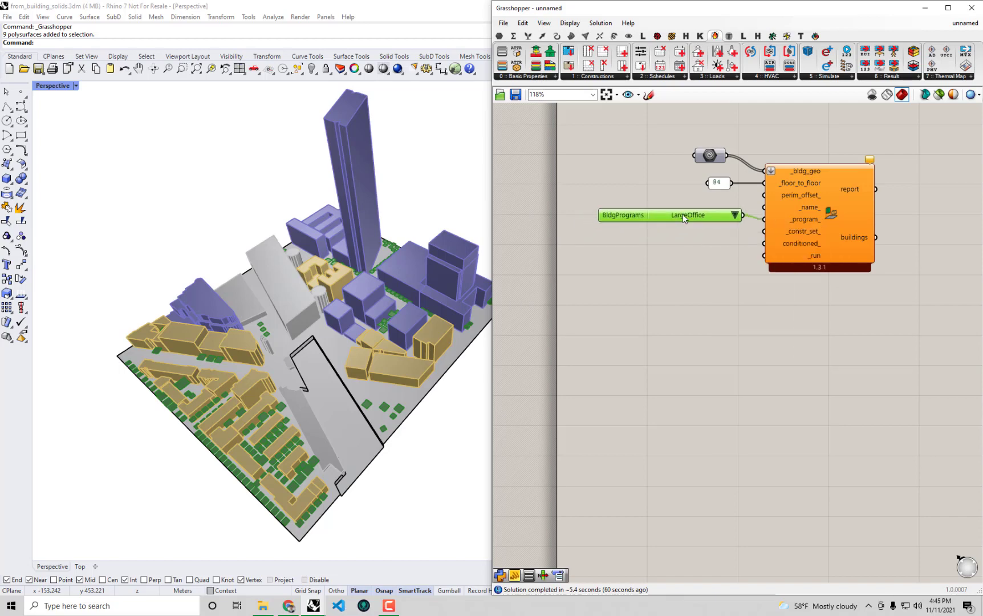
pyautogui.click(692, 261)
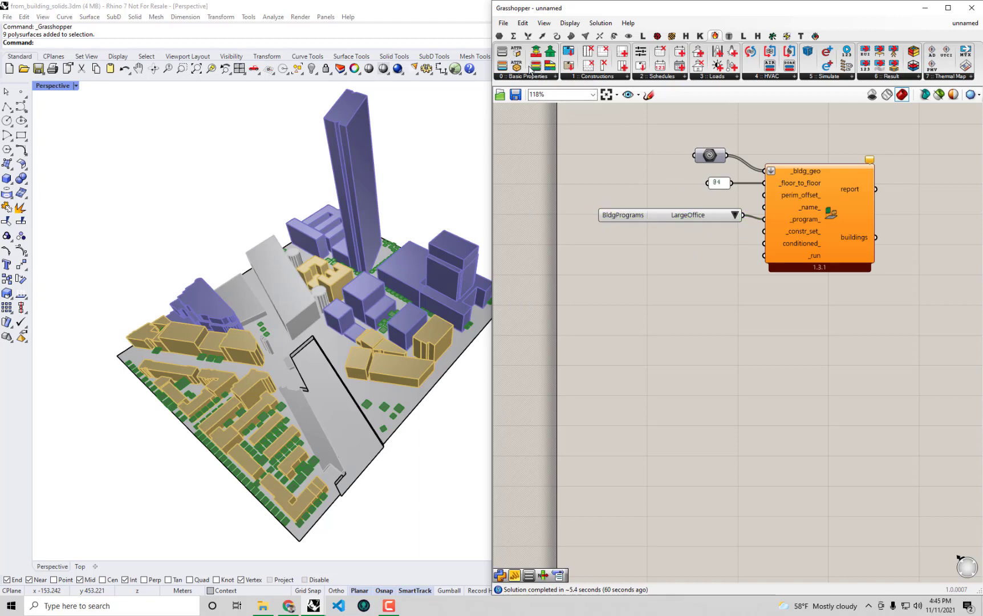
# Step: Add an HB Climate Zones list and an HB Construction Set by Climate component, and connect the list to its _climate_zone input
pyautogui.moveTo(509, 68); pyautogui.dragTo(649, 330)
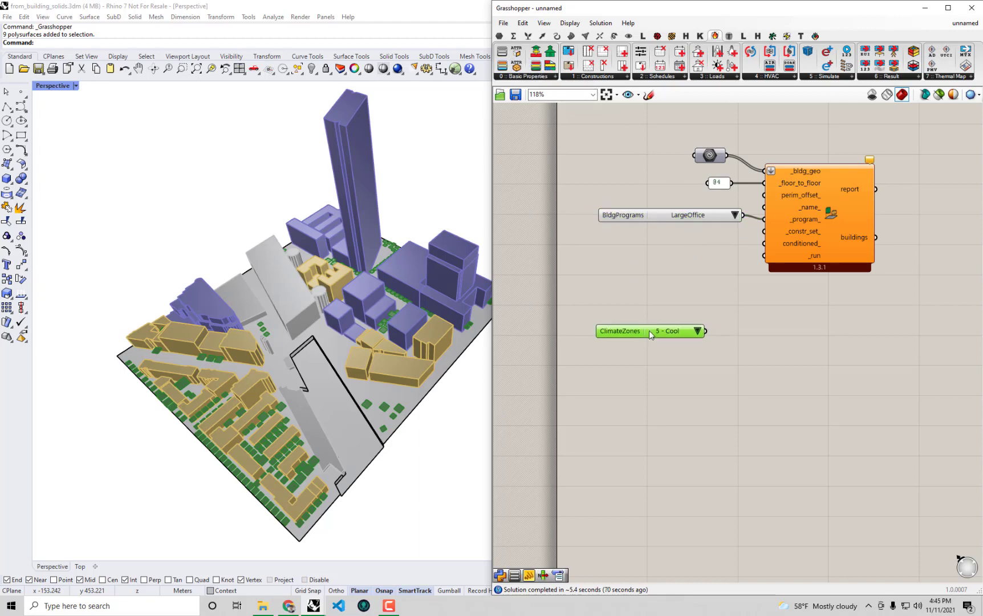
pyautogui.click(545, 76)
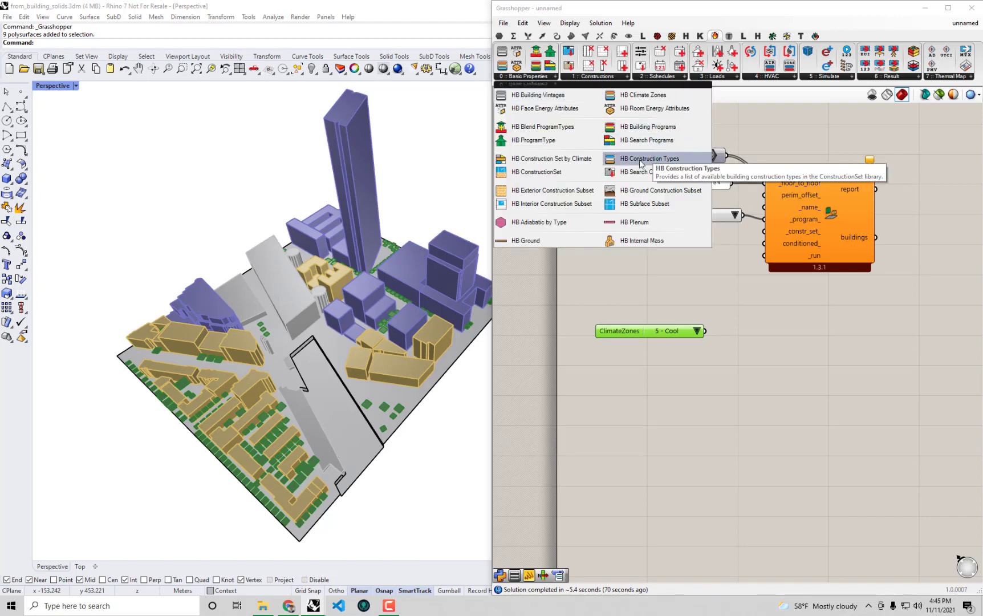
pyautogui.moveTo(567, 159); pyautogui.dragTo(785, 374)
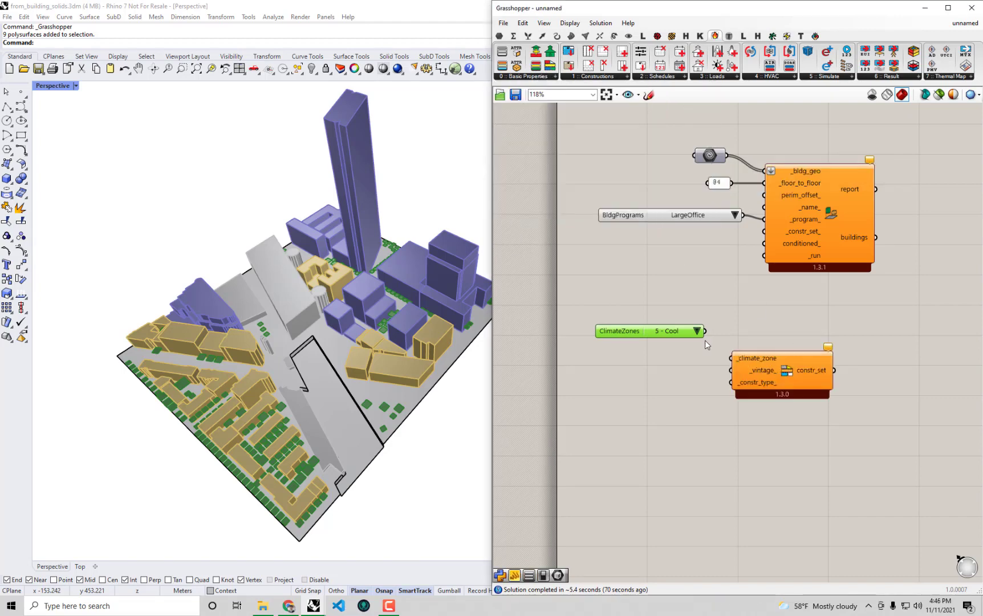
pyautogui.moveTo(705, 331); pyautogui.dragTo(762, 360)
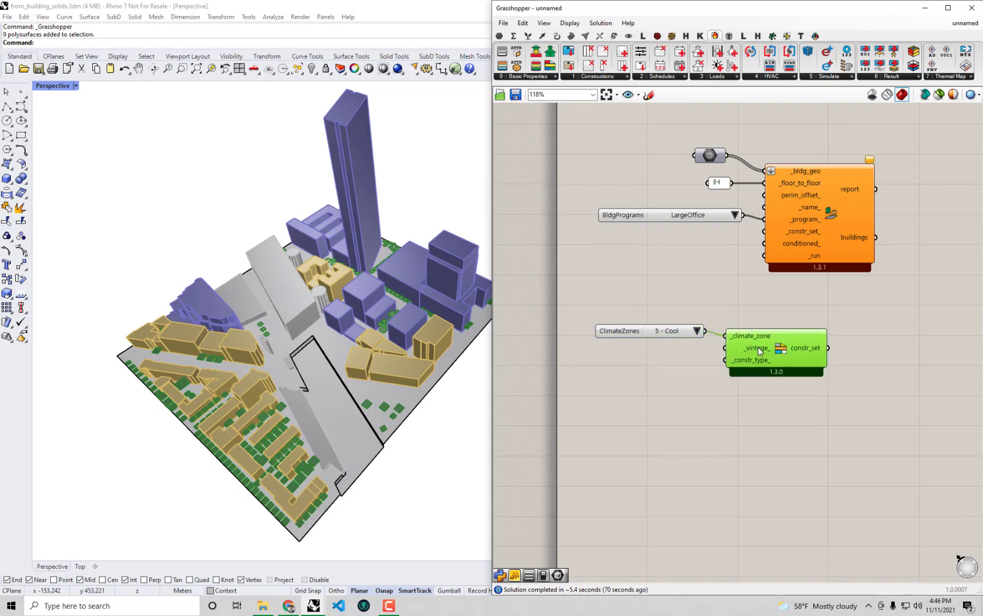
pyautogui.moveTo(745, 368); pyautogui.dragTo(756, 349, button='right')
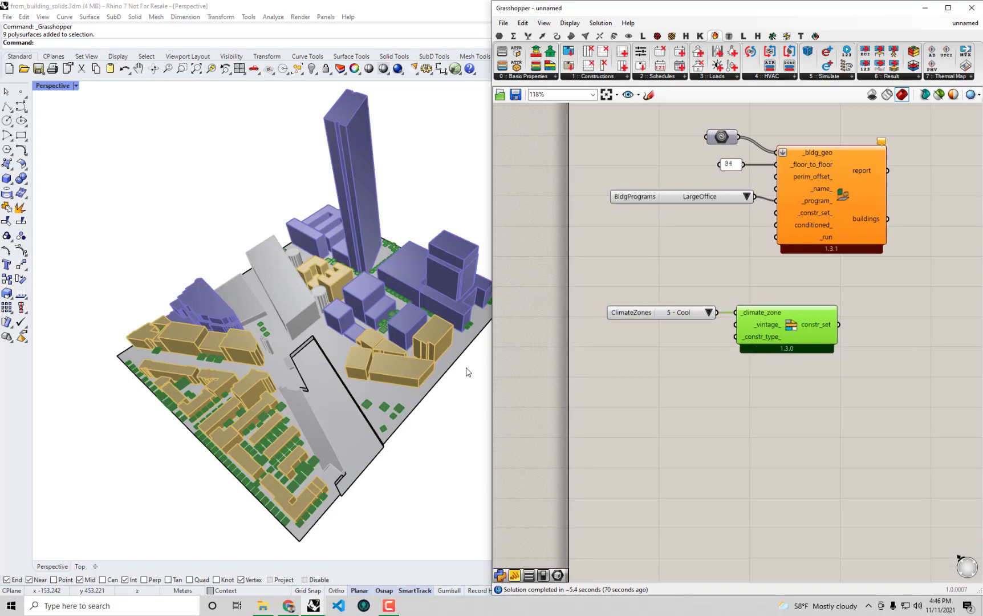
# Step: Set the climate zone list to 2 - Hot
pyautogui.moveTo(391, 327); pyautogui.dragTo(376, 329, button='right')
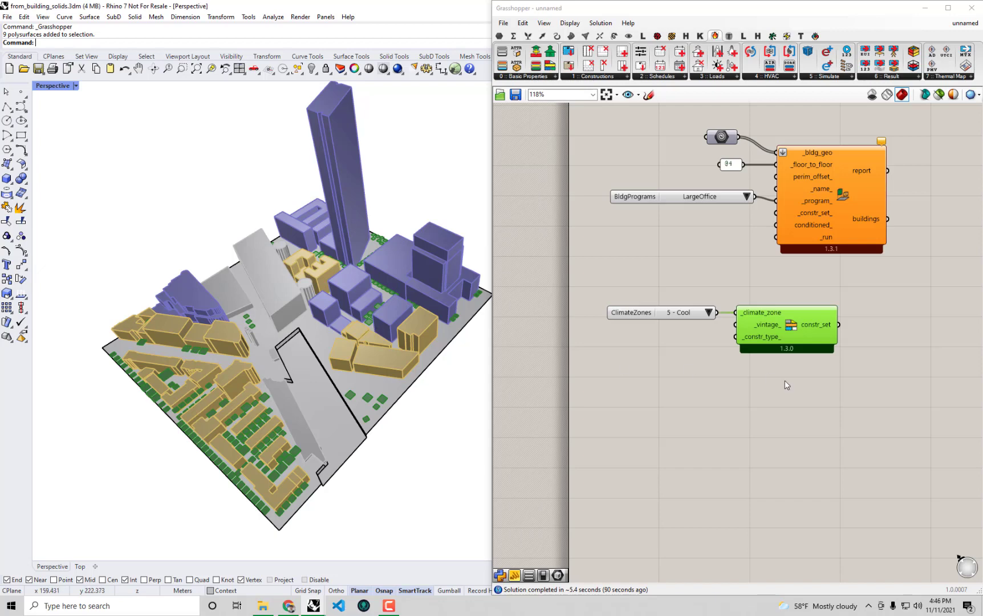
pyautogui.click(708, 312)
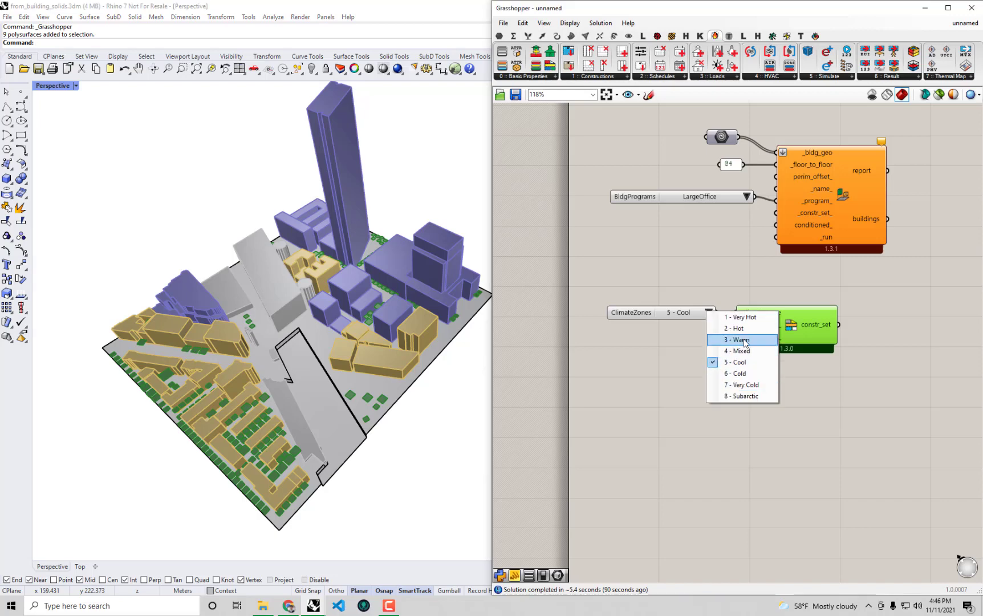
pyautogui.click(741, 329)
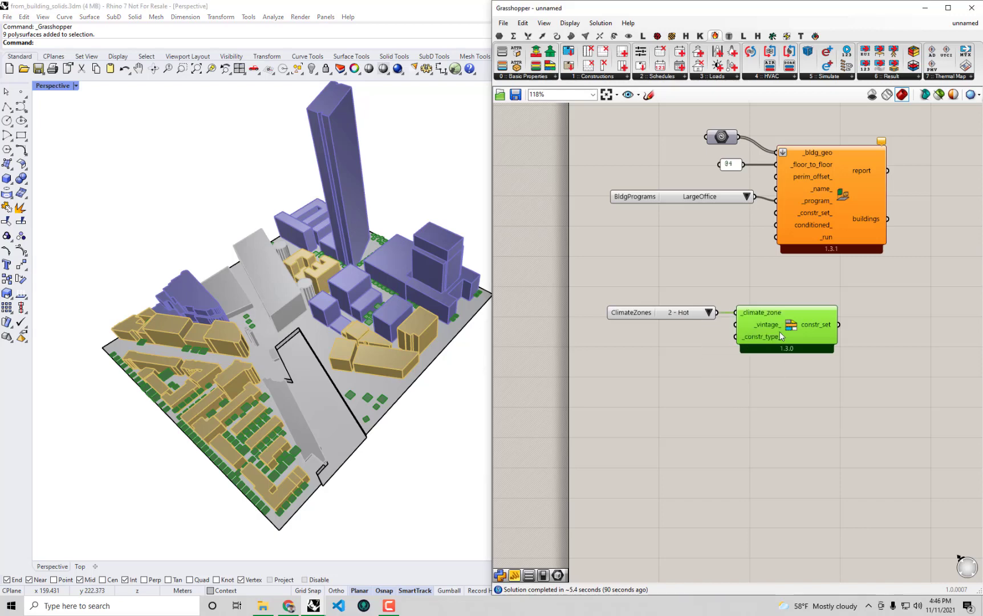
# Step: Add a panel connected to the constr_set output and resize it so the construction set name fits on one line
pyautogui.scroll(-2, 685, 319)
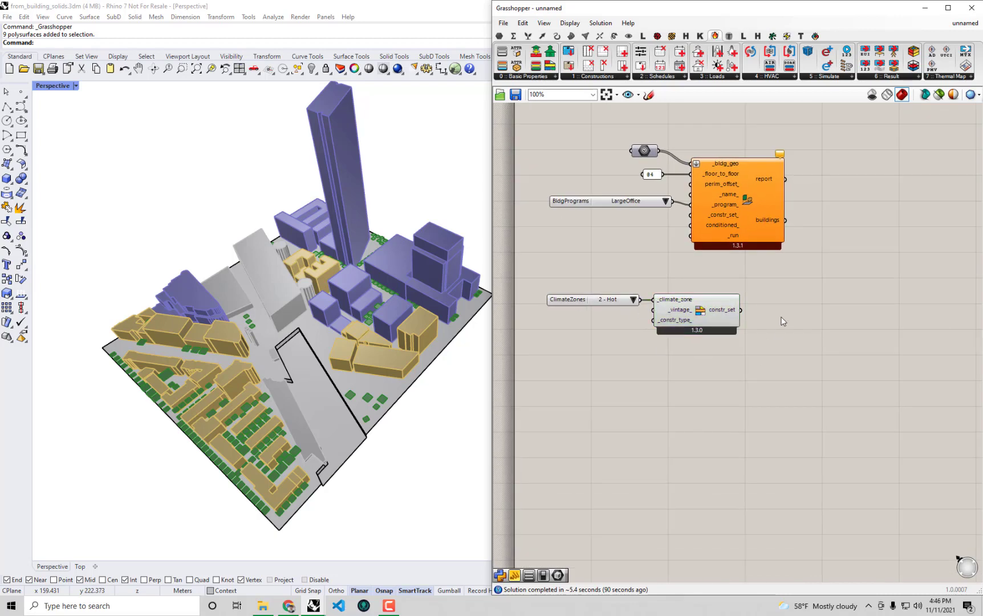
pyautogui.doubleClick(779, 326)
pyautogui.write('pan')
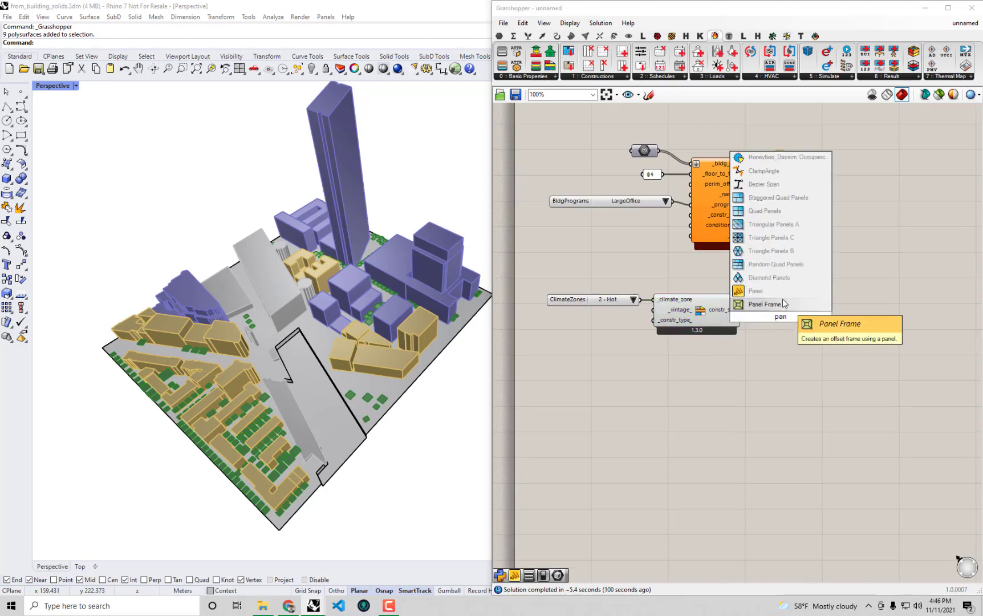
pyautogui.click(756, 290)
pyautogui.moveTo(747, 315); pyautogui.dragTo(763, 317)
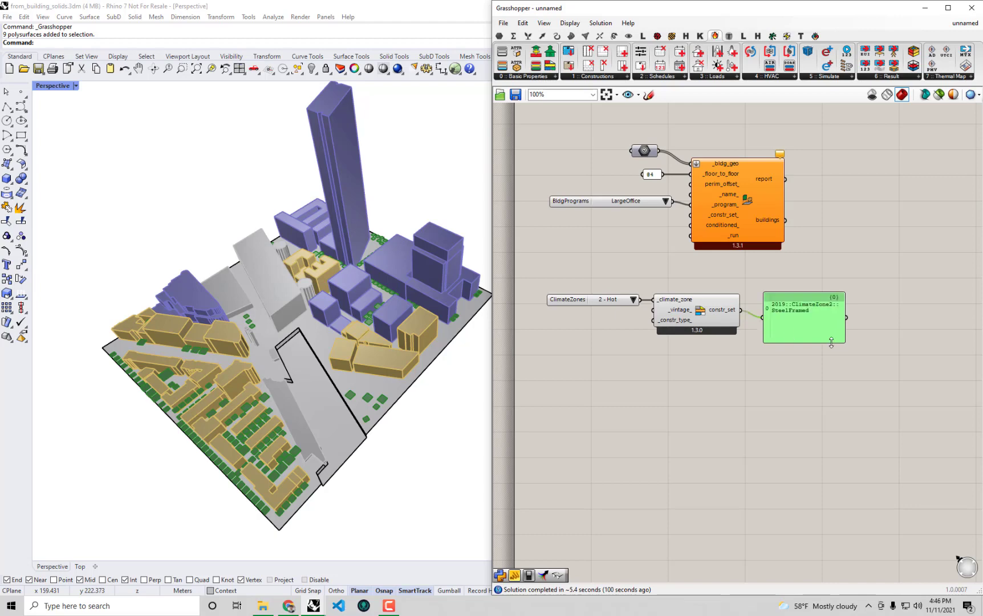
pyautogui.moveTo(844, 343); pyautogui.dragTo(903, 327)
# Step: Copy the panel's text 2019::ClimateZone2::SteelFramed into a new panel feeding _constr_set_, and delete the climate zone list, construction set component and its output panel
pyautogui.rightClick(868, 317)
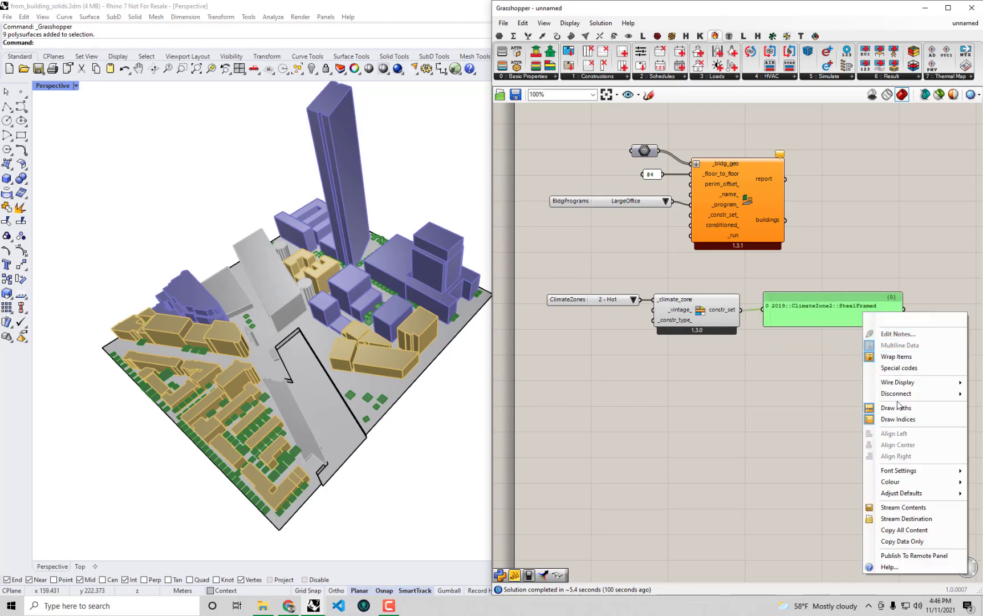
pyautogui.click(892, 530)
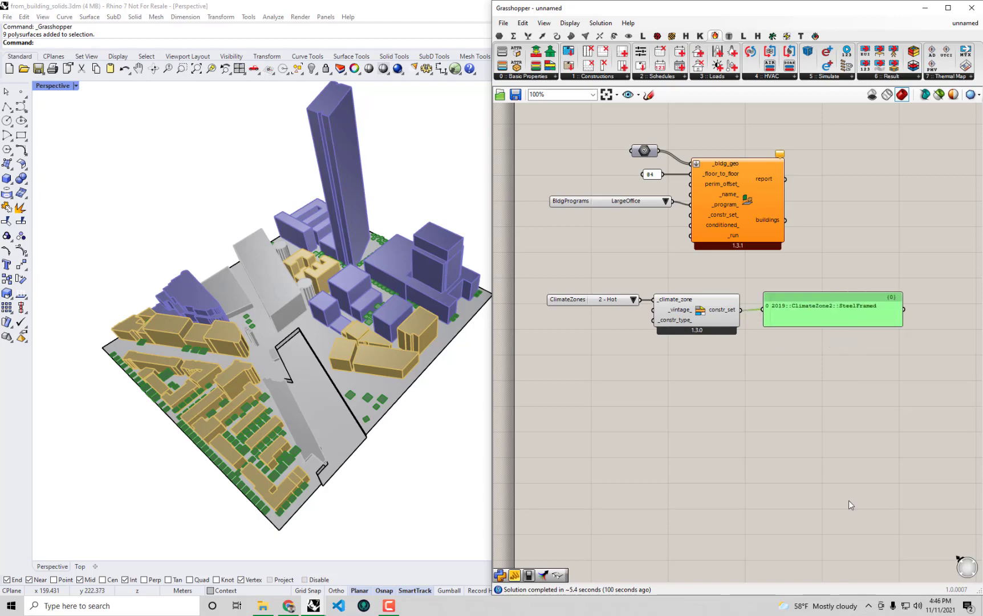
pyautogui.doubleClick(583, 234)
pyautogui.hotkey('ctrl', 'v')
pyautogui.press('Return')
pyautogui.moveTo(582, 234); pyautogui.dragTo(603, 223)
pyautogui.moveTo(662, 221); pyautogui.dragTo(689, 215)
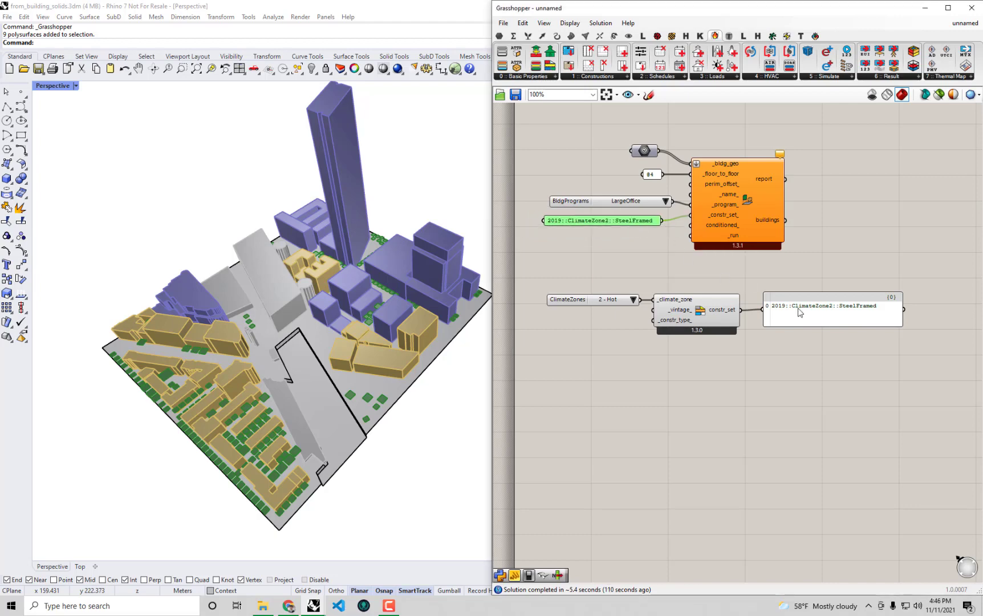
pyautogui.moveTo(872, 382); pyautogui.dragTo(552, 290)
pyautogui.press('Delete')
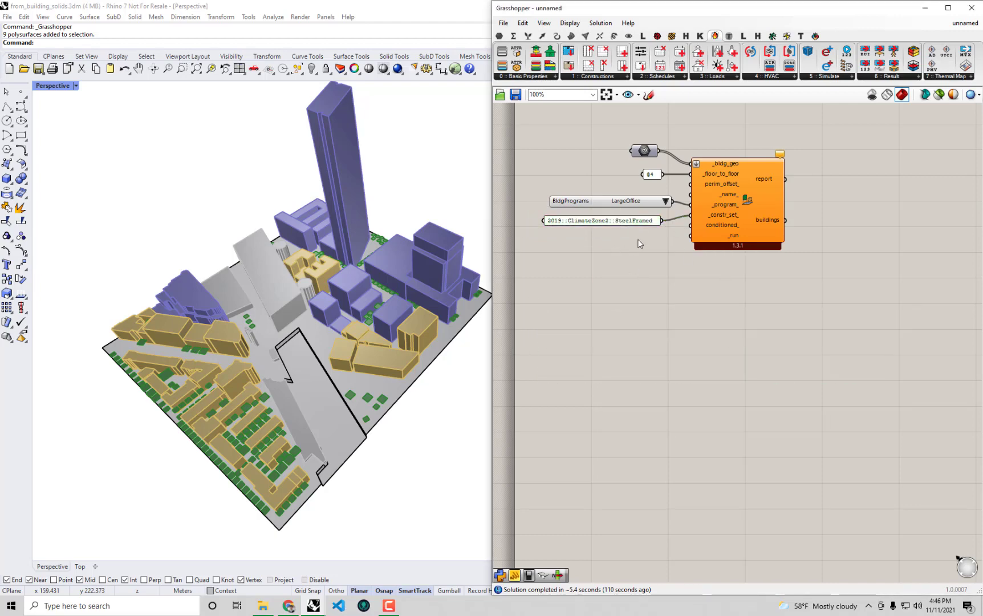
# Step: Add a Boolean Toggle, connect it to the building component's _run input and set it to True
pyautogui.doubleClick(638, 238)
pyautogui.write('bool')
pyautogui.click(641, 213)
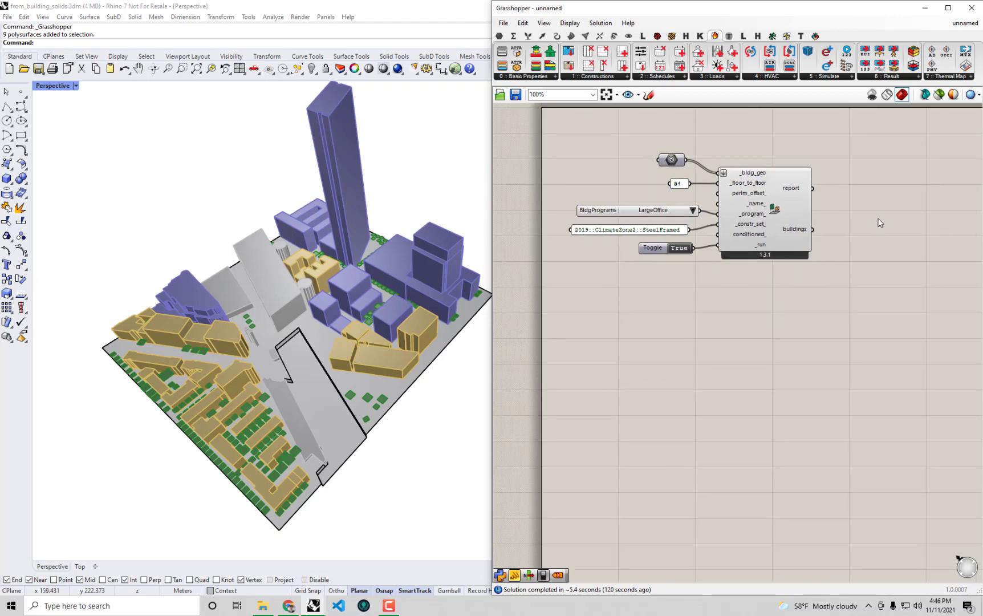
# Step: Add a panel connected to the buildings output and enlarge it to list every generated building
pyautogui.doubleClick(878, 219)
pyautogui.write('pan')
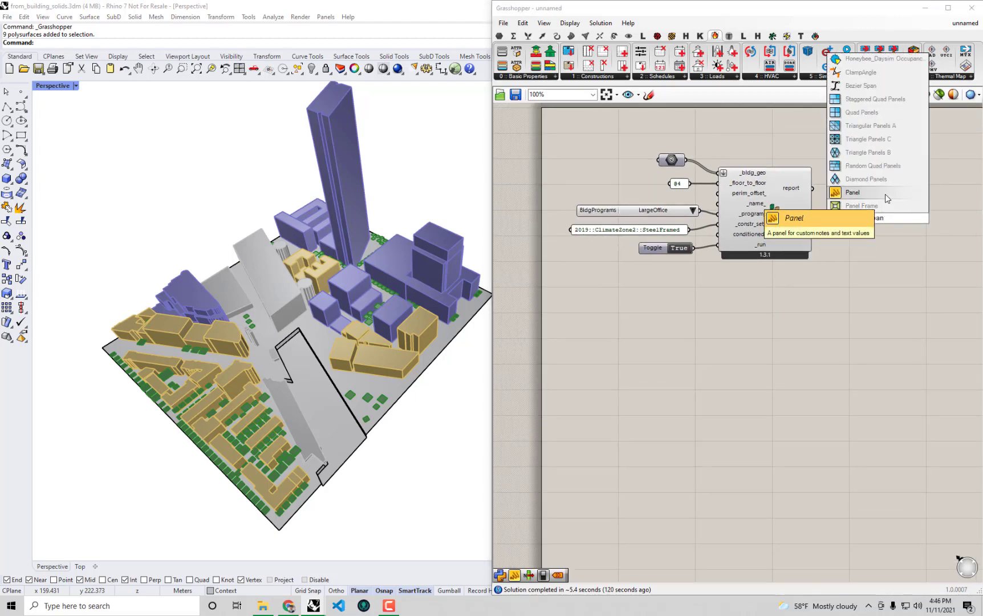
pyautogui.click(885, 195)
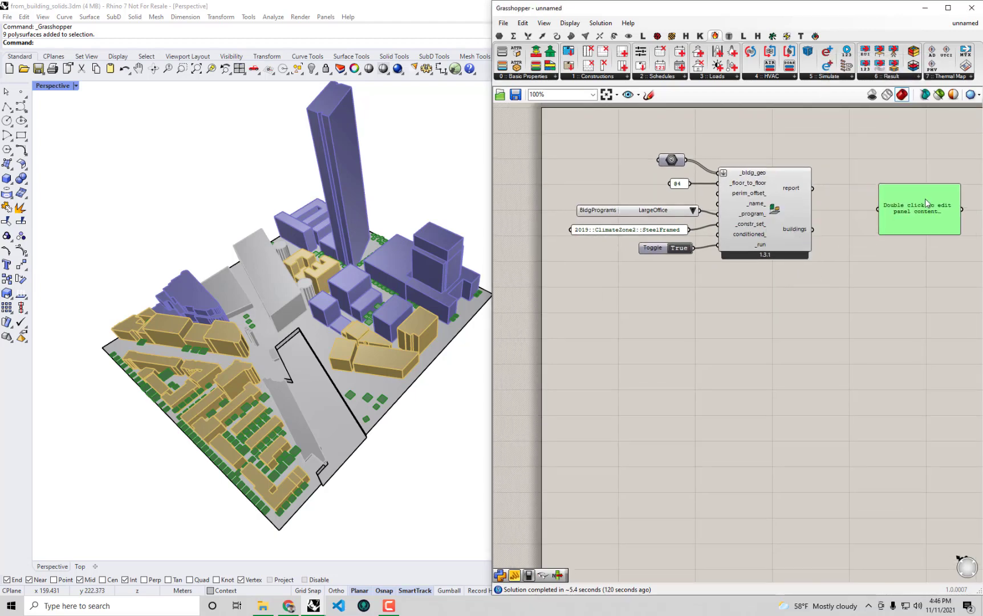
pyautogui.moveTo(803, 233); pyautogui.dragTo(891, 215)
pyautogui.moveTo(892, 216); pyautogui.dragTo(819, 189, button='right')
pyautogui.moveTo(891, 205); pyautogui.dragTo(932, 262)
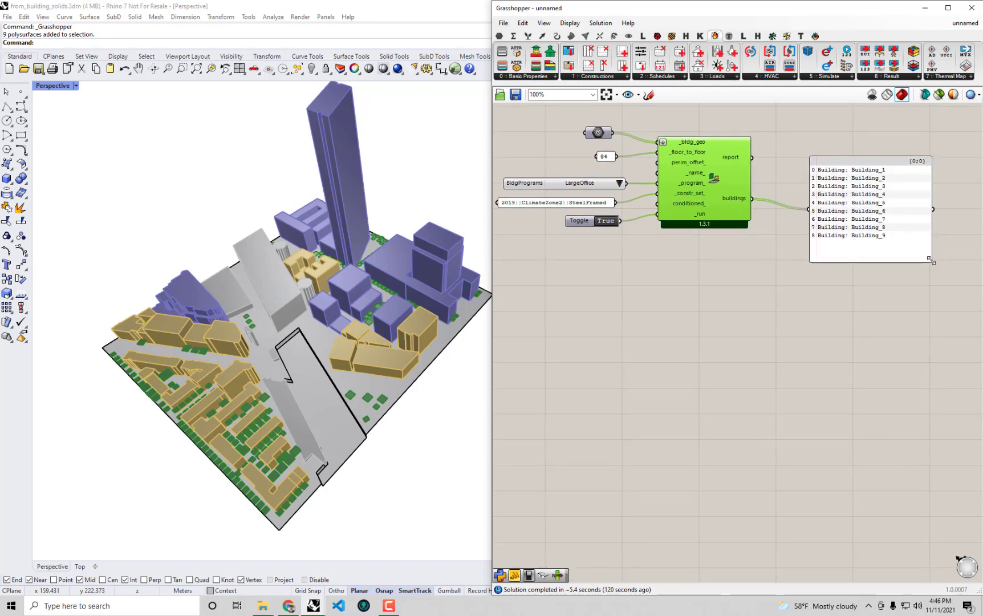
pyautogui.moveTo(888, 214); pyautogui.dragTo(911, 231, button='right')
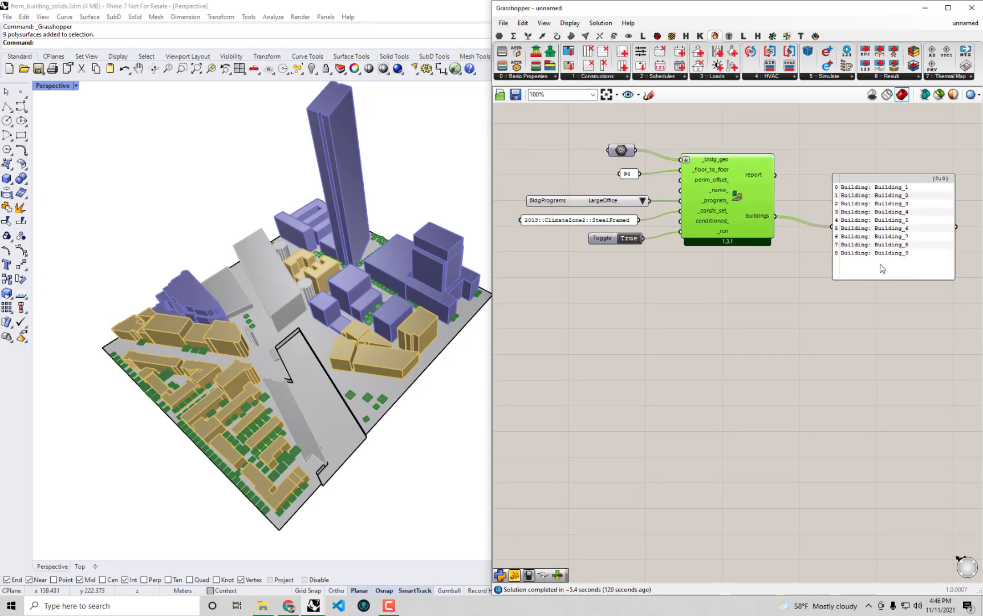
pyautogui.click(911, 231)
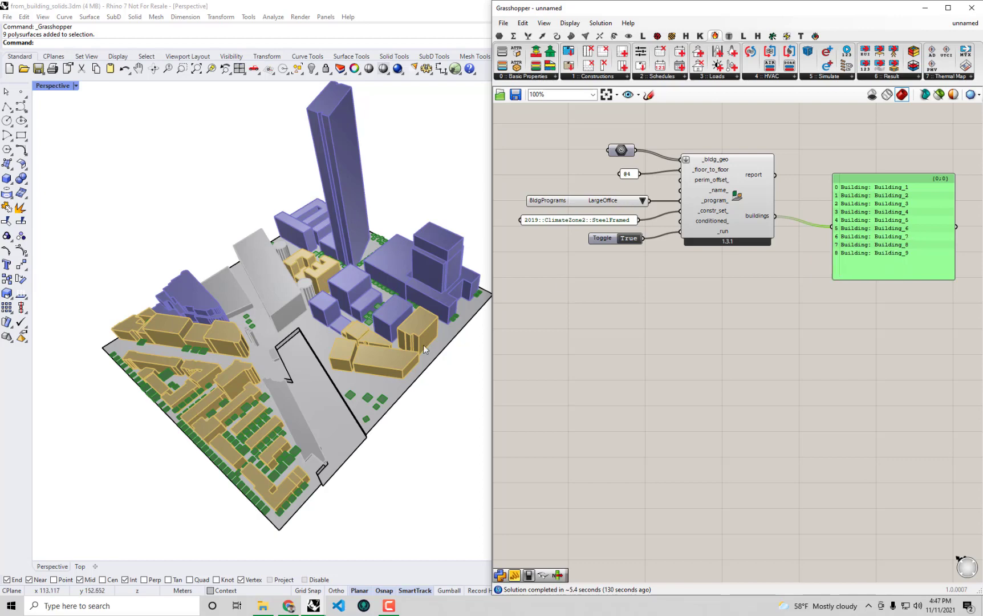
# Step: Examine the tan building solids in the Rhino viewport and the available building programs as a further building typology
pyautogui.click(354, 362)
pyautogui.click(345, 355)
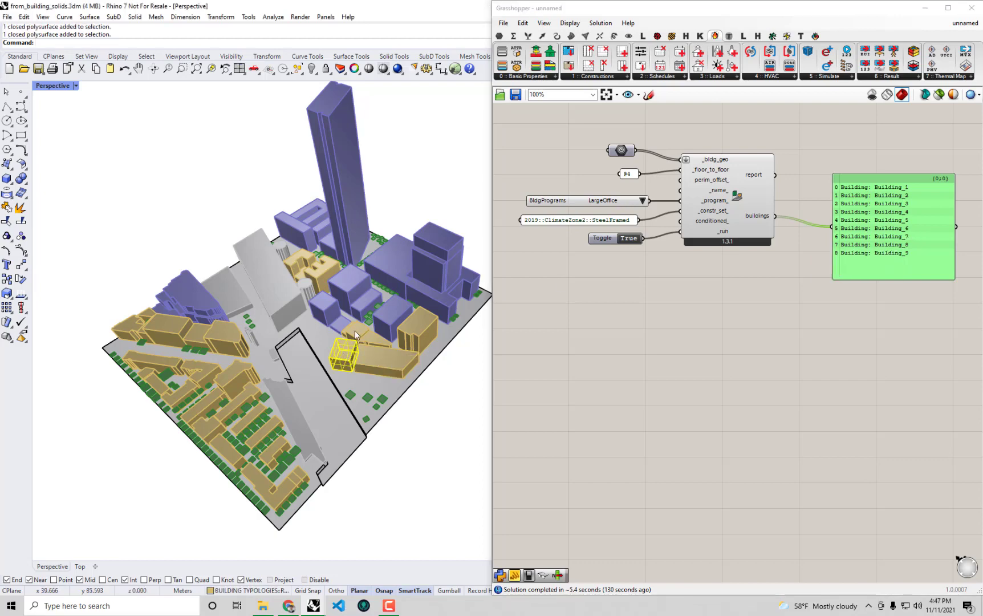
pyautogui.click(356, 331)
pyautogui.click(409, 331)
pyautogui.click(327, 278)
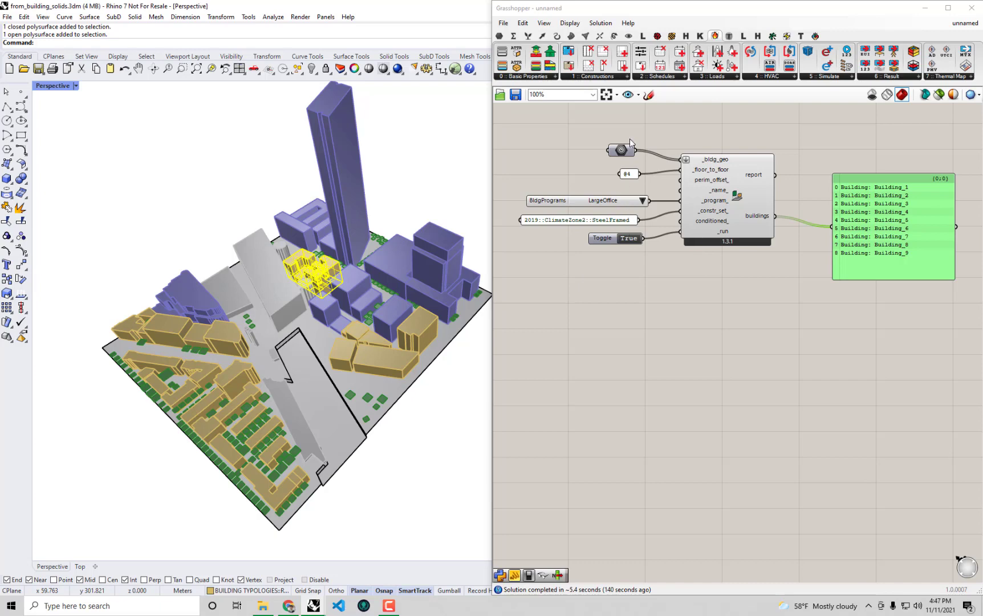
pyautogui.click(730, 176)
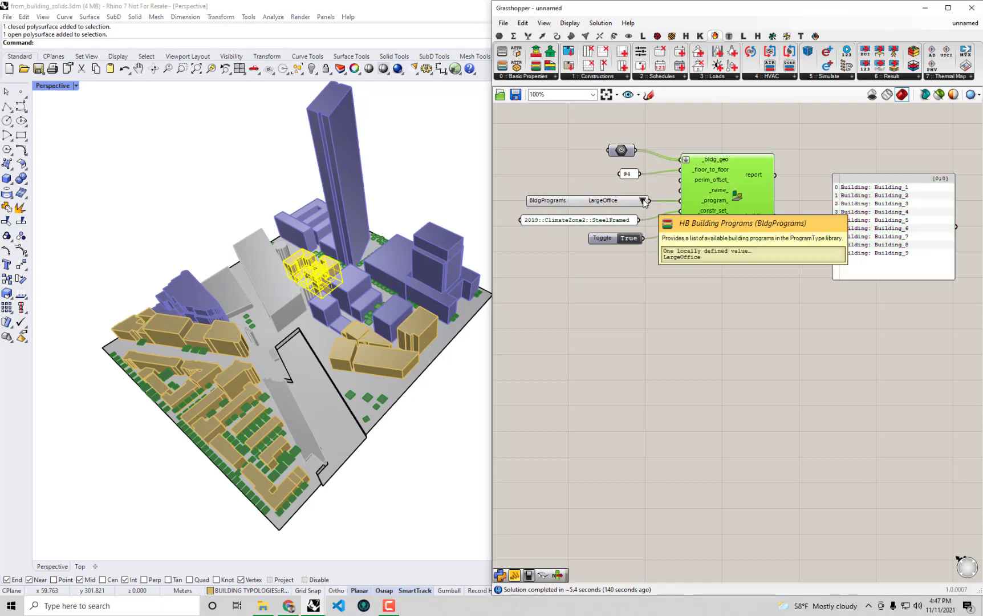
pyautogui.click(643, 200)
pyautogui.click(611, 270)
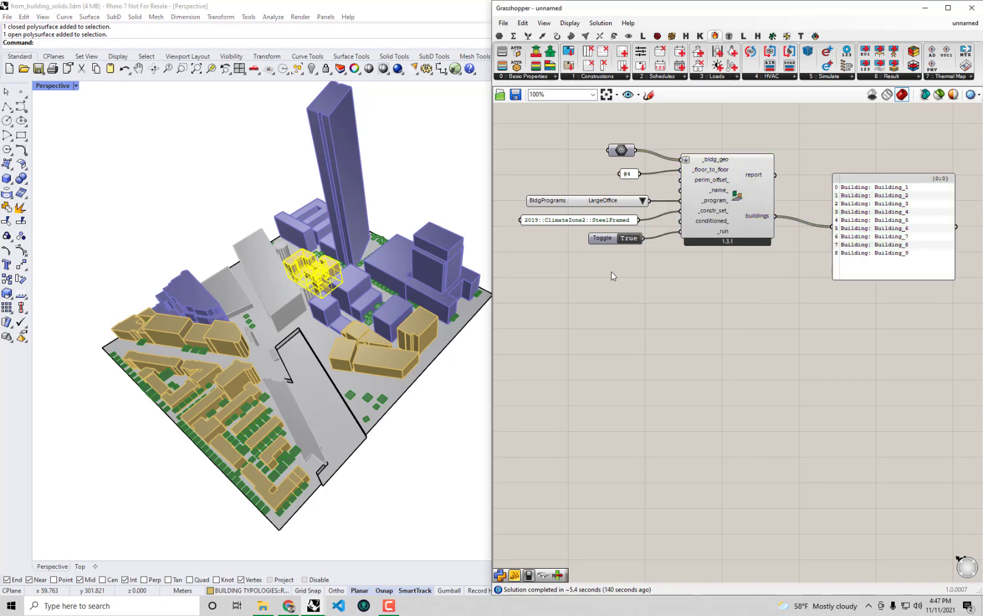
# Step: Examine the grey building solids in the Rhino viewport as another group that needs its own building definition
pyautogui.click(260, 290)
pyautogui.click(221, 286)
pyautogui.click(270, 266)
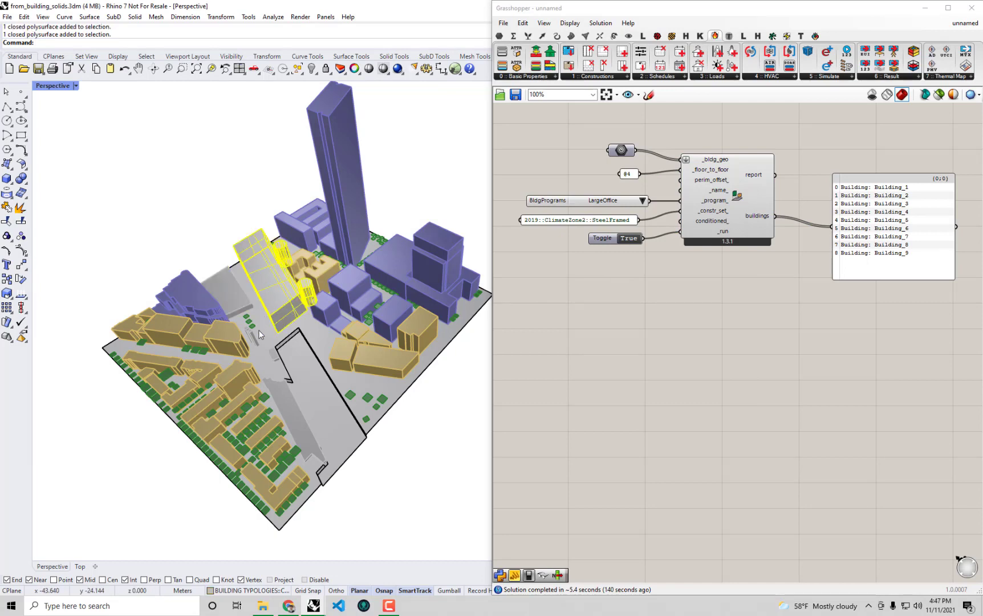
pyautogui.click(287, 418)
pyautogui.click(273, 355)
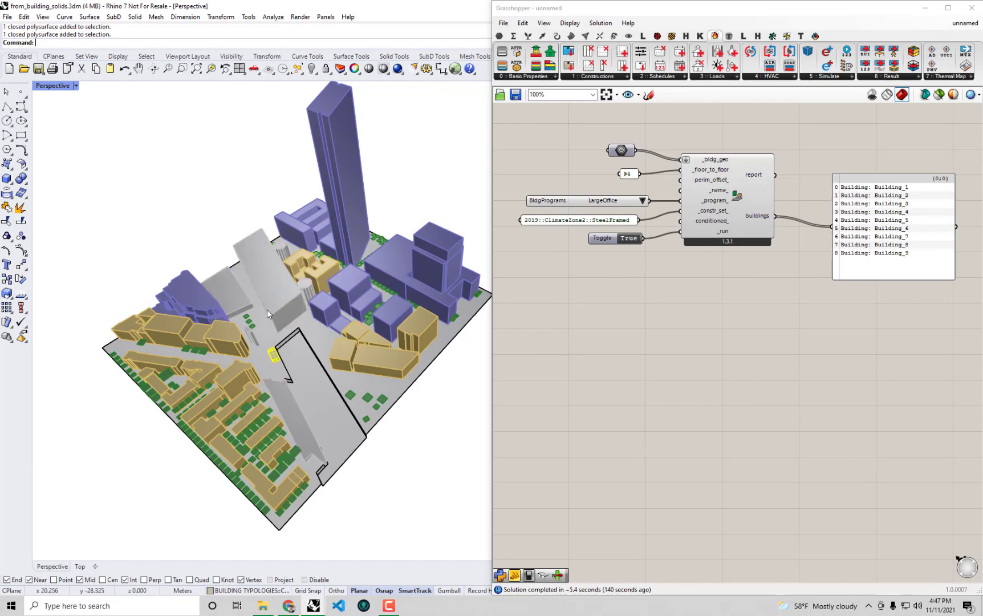
pyautogui.click(266, 295)
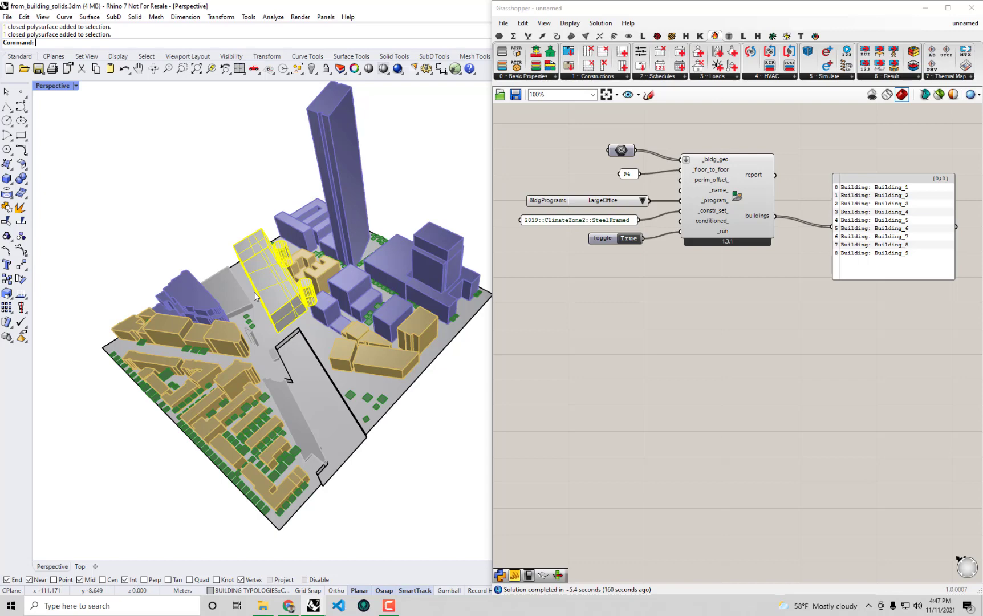
# Step: Delete the panel attached to the buildings output and clear the Rhino selection
pyautogui.click(894, 227)
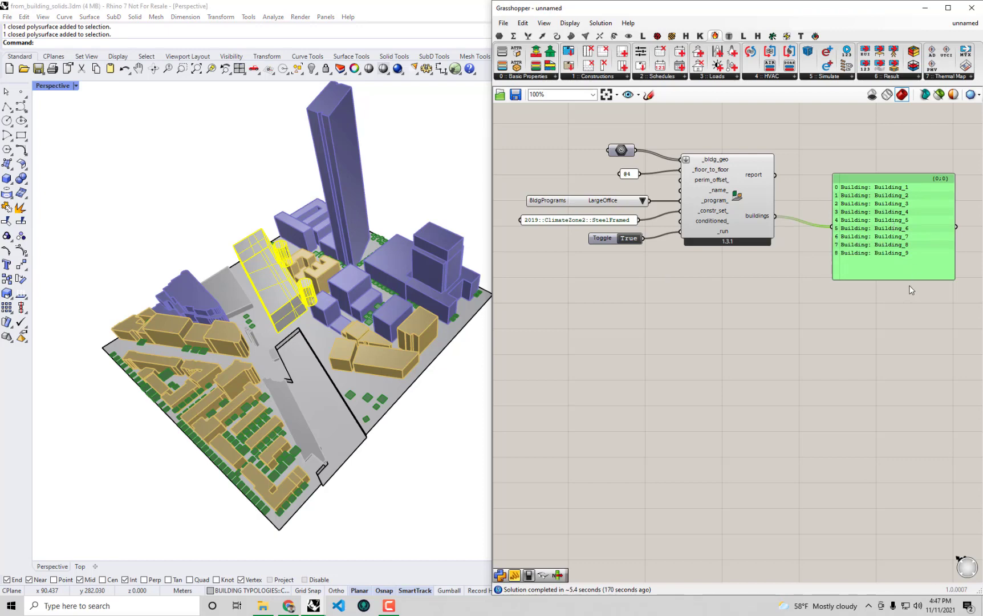
pyautogui.press('Delete')
pyautogui.moveTo(793, 313); pyautogui.dragTo(583, 148)
pyautogui.click(442, 163)
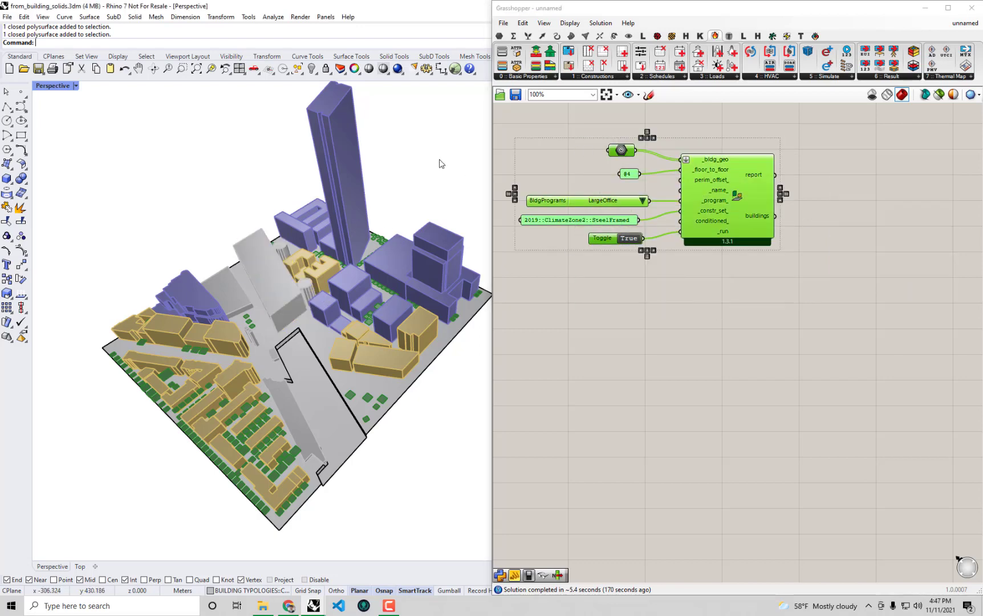
pyautogui.click(769, 289)
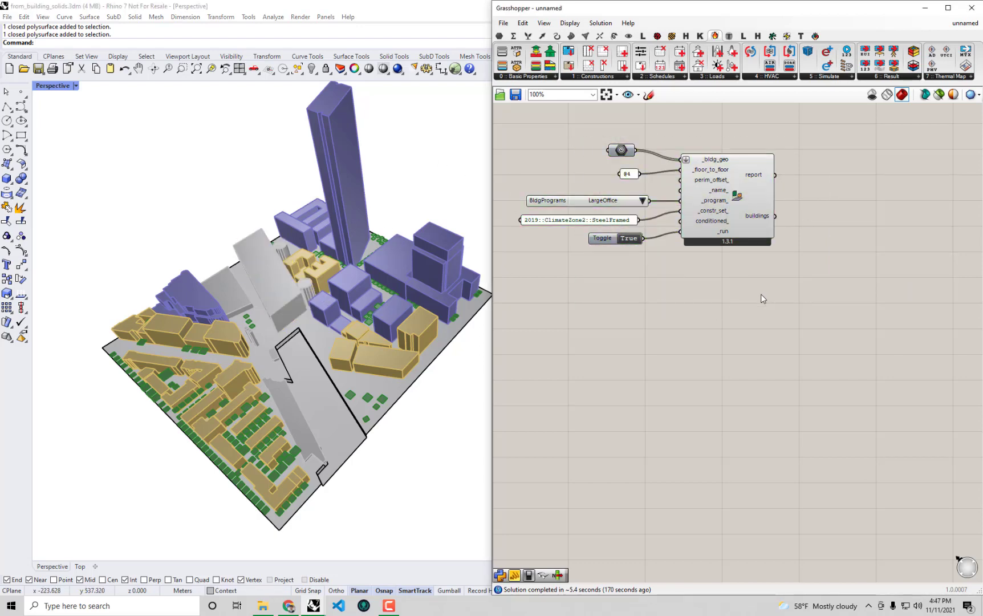
# Step: Duplicate the DF Building from Solid component together with all of its connected input components
pyautogui.moveTo(767, 288); pyautogui.dragTo(574, 125)
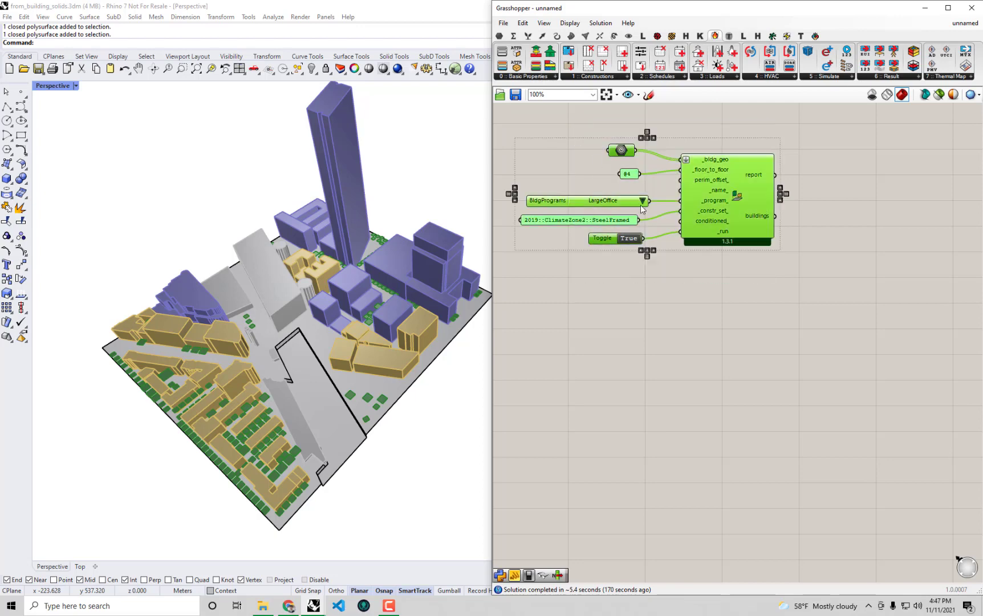
pyautogui.hotkey('ctrl', 'c')
pyautogui.hotkey('ctrl', 'v')
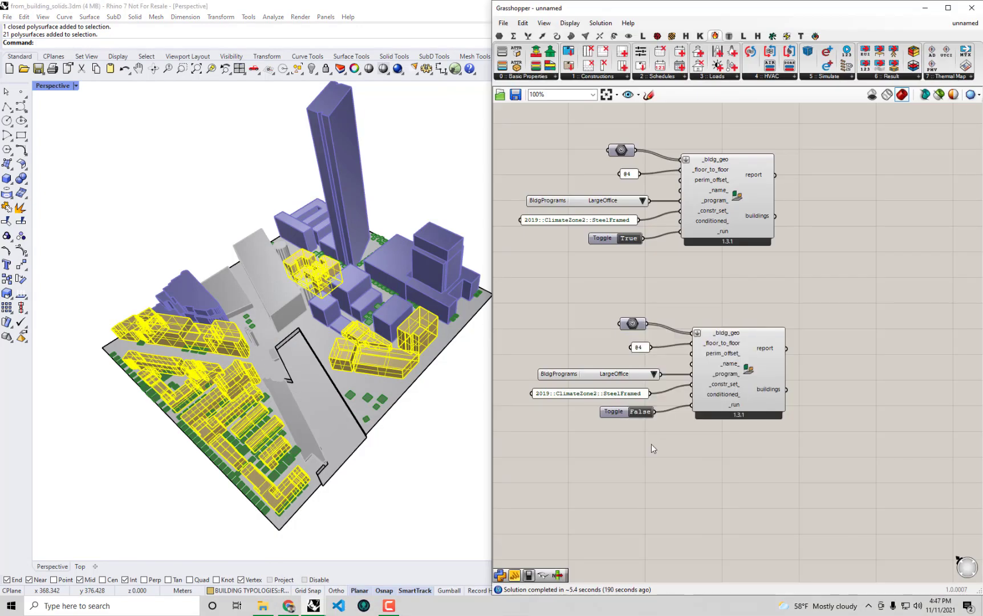
# Step: Set the duplicated definition's floor-to-floor height to @3 and its building program to MidriseApartment
pyautogui.scroll(2, 651, 443)
pyautogui.doubleClick(633, 342)
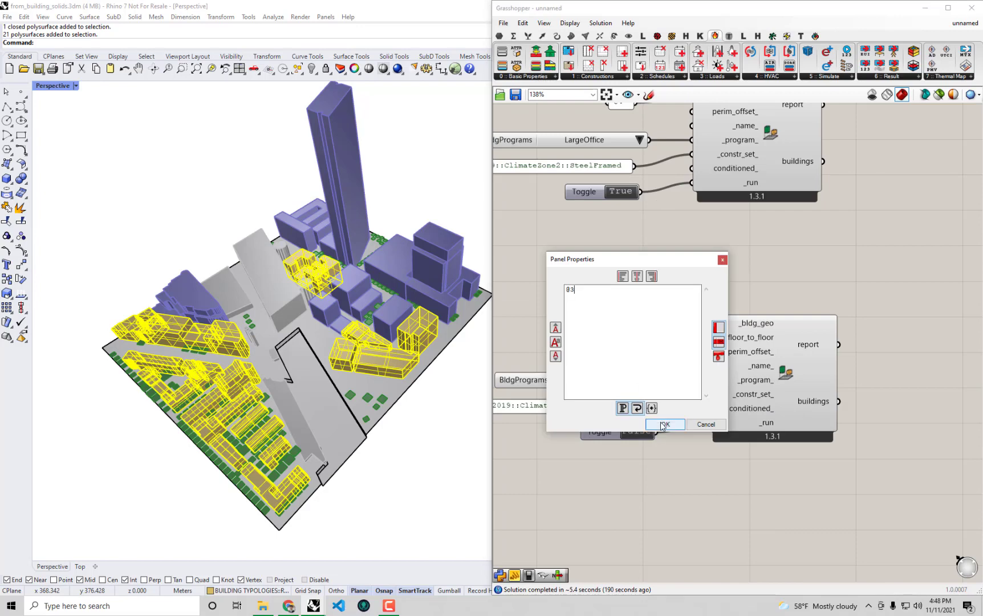
pyautogui.click(640, 379)
pyautogui.click(695, 374)
# Step: Group the MidriseApartment definition's components, and group the LargeOffice definition's components separately
pyautogui.scroll(-2, 689, 370)
pyautogui.moveTo(855, 436); pyautogui.dragTo(584, 297)
pyautogui.hotkey('ctrl', 'g')
pyautogui.moveTo(838, 266); pyautogui.dragTo(588, 117)
pyautogui.hotkey('ctrl', 'g')
pyautogui.moveTo(878, 453); pyautogui.dragTo(698, 345)
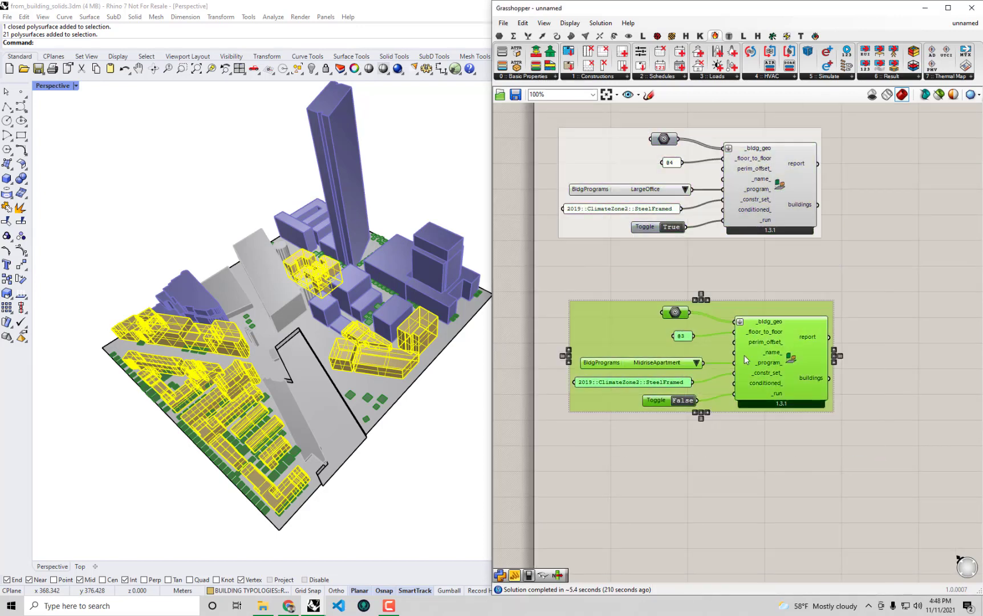
pyautogui.hotkey('ctrl', 'c')
pyautogui.hotkey('ctrl', 'v')
pyautogui.hotkey('ctrl', 'z')
# Step: Duplicate the MidriseApartment group and place the copy directly below the original
pyautogui.click(587, 247)
pyautogui.hotkey('ctrl', 'c')
pyautogui.hotkey('ctrl', 'v')
pyautogui.moveTo(590, 253); pyautogui.dragTo(584, 399)
# Step: Assign the grey building solids from the Rhino viewport to the Geometry parameter of the newly copied group
pyautogui.click(430, 417)
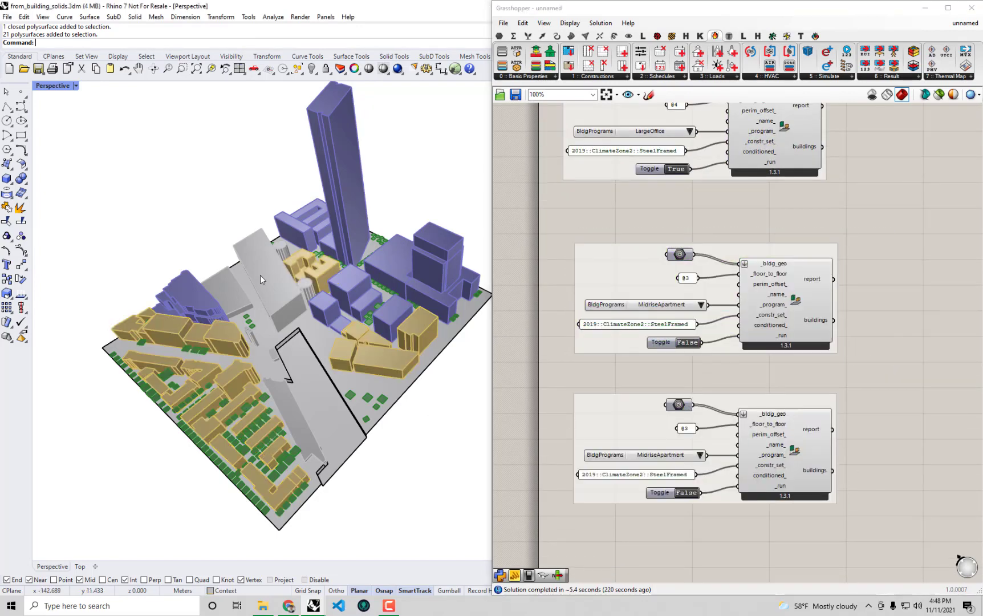
pyautogui.click(260, 278)
pyautogui.keyDown('shift'); pyautogui.click(227, 292); pyautogui.keyUp('shift')
pyautogui.keyDown('shift'); pyautogui.click(295, 421); pyautogui.keyUp('shift')
pyautogui.rightClick(679, 404)
pyautogui.click(725, 527)
# Step: Set the lowest group's floor-to-floor height to @3.5 and its building program to Warehouse
pyautogui.doubleClick(689, 429)
pyautogui.write('.5')
pyautogui.click(718, 512)
pyautogui.click(700, 455)
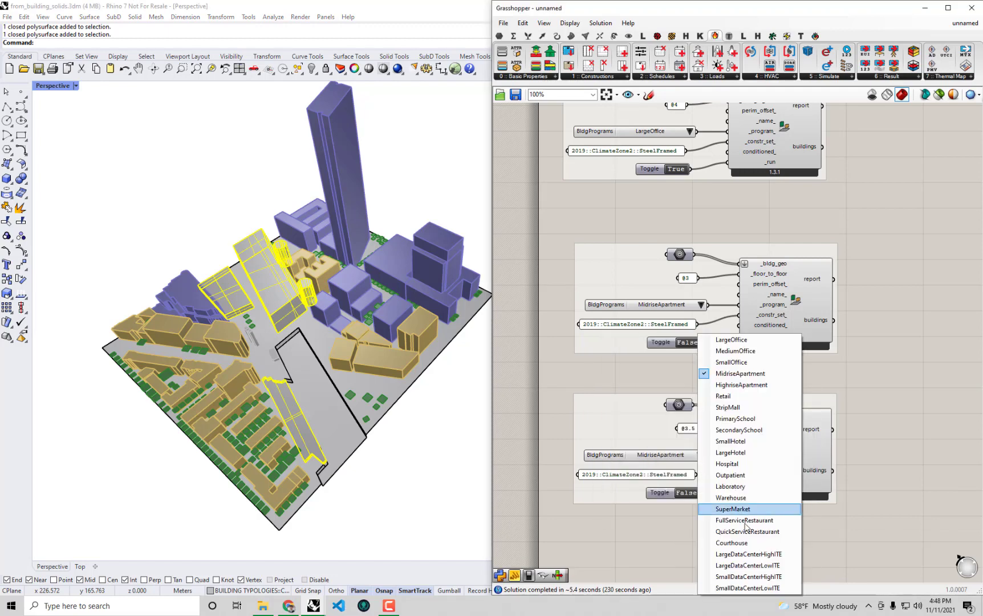
pyautogui.click(735, 498)
# Step: Set the run toggles of the Warehouse and MidriseApartment definitions to True
pyautogui.click(688, 493)
pyautogui.click(688, 342)
pyautogui.scroll(-2, 893, 404)
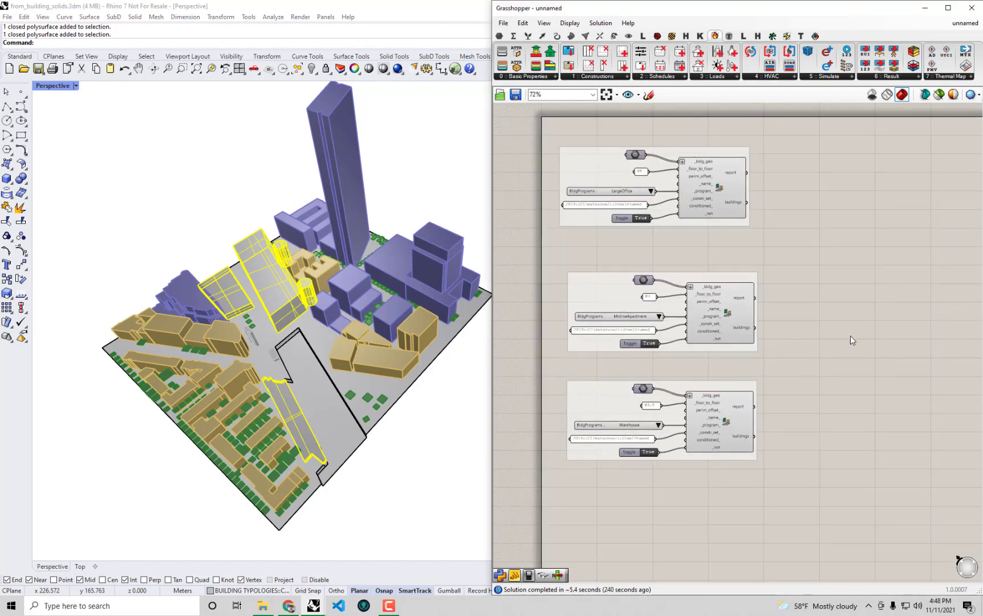
# Step: Add a panel beside the groups, connect it to the LargeOffice buildings output and enlarge it
pyautogui.doubleClick(850, 224)
pyautogui.write('pan')
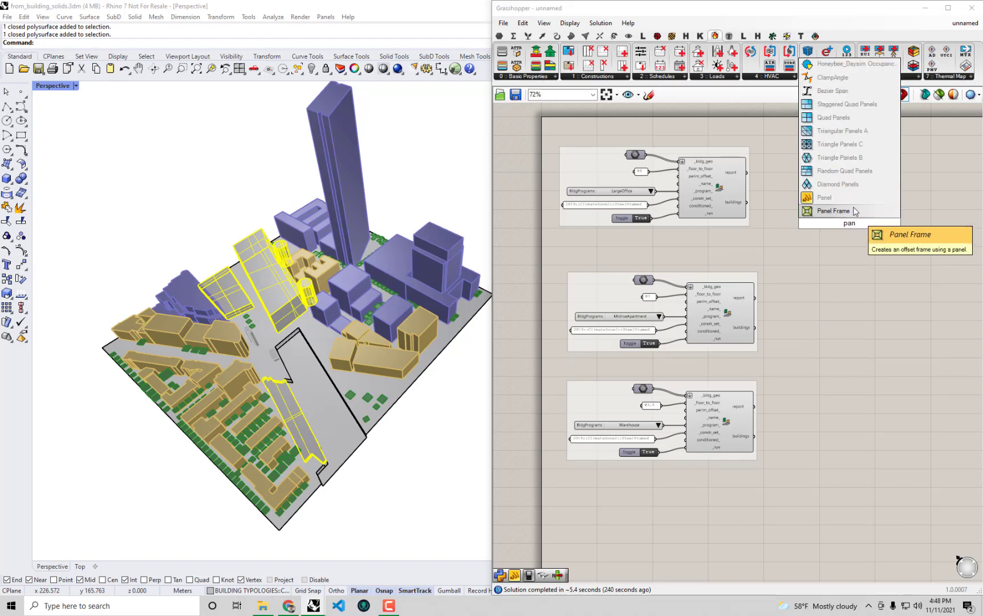
pyautogui.click(825, 198)
pyautogui.moveTo(746, 202); pyautogui.dragTo(919, 350)
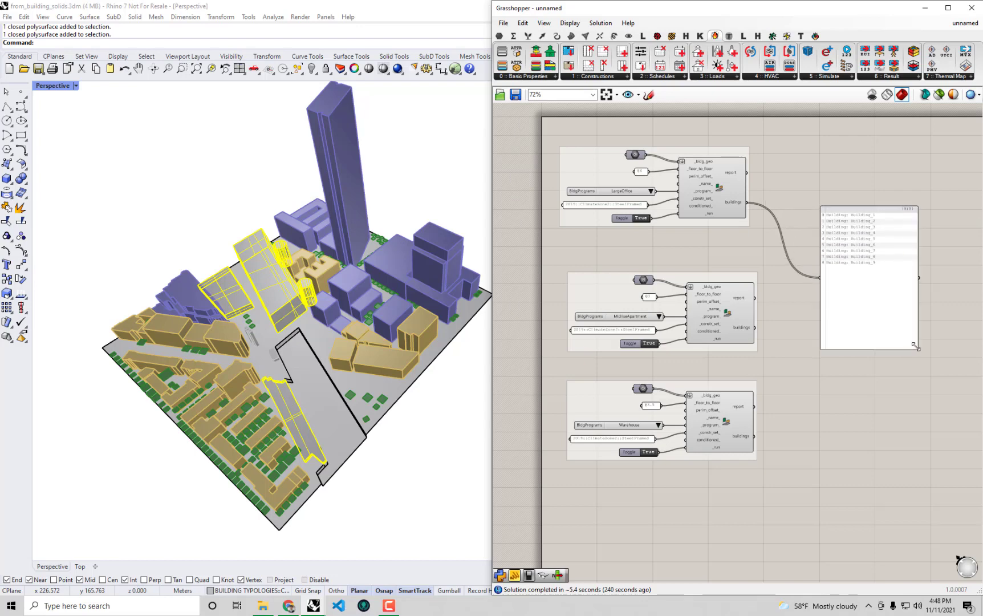
pyautogui.scroll(2, 867, 320)
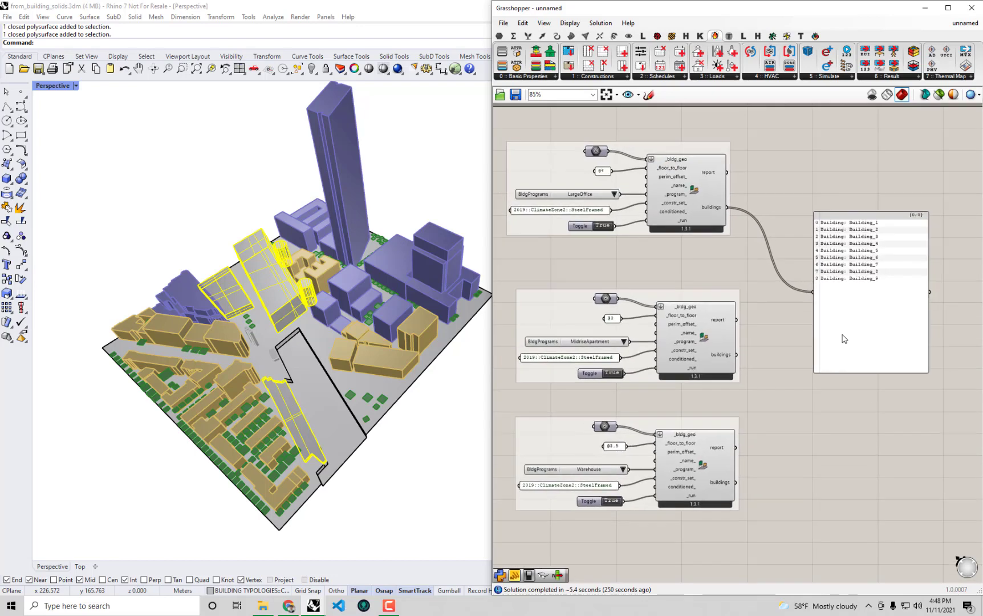
# Step: Reconnect the panel to the MidriseApartment buildings output and after that to the Warehouse buildings output to inspect each list
pyautogui.click(575, 189)
pyautogui.moveTo(736, 354); pyautogui.dragTo(814, 292)
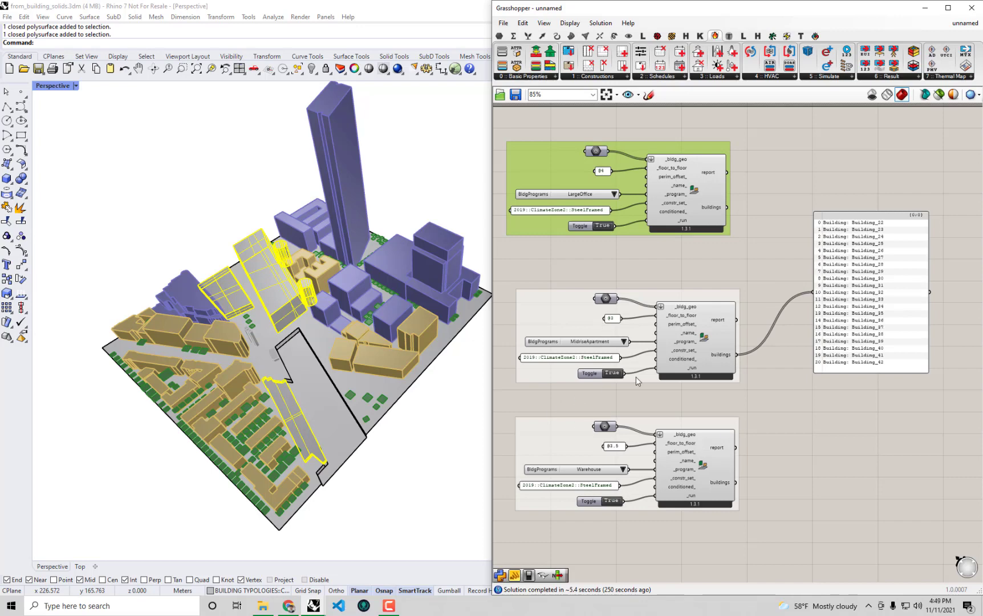
pyautogui.click(784, 479)
pyautogui.moveTo(735, 483); pyautogui.dragTo(814, 292)
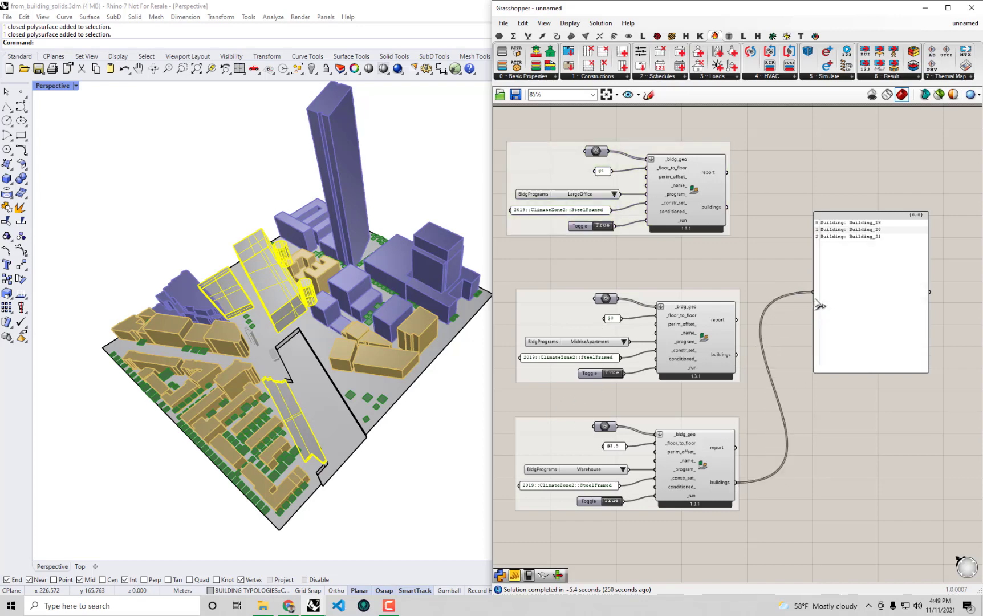
# Step: Clear the Rhino selection and align the MidriseApartment group beneath the LargeOffice group
pyautogui.click(456, 230)
pyautogui.keyDown('shift'); pyautogui.moveTo(436, 283); pyautogui.dragTo(415, 272, button='right'); pyautogui.keyUp('shift')
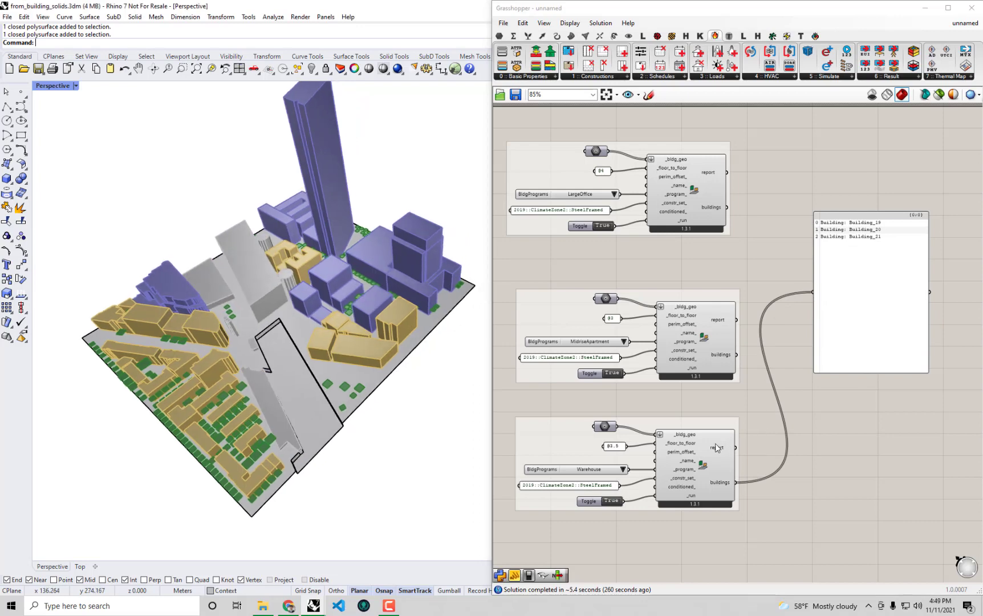
pyautogui.click(593, 471)
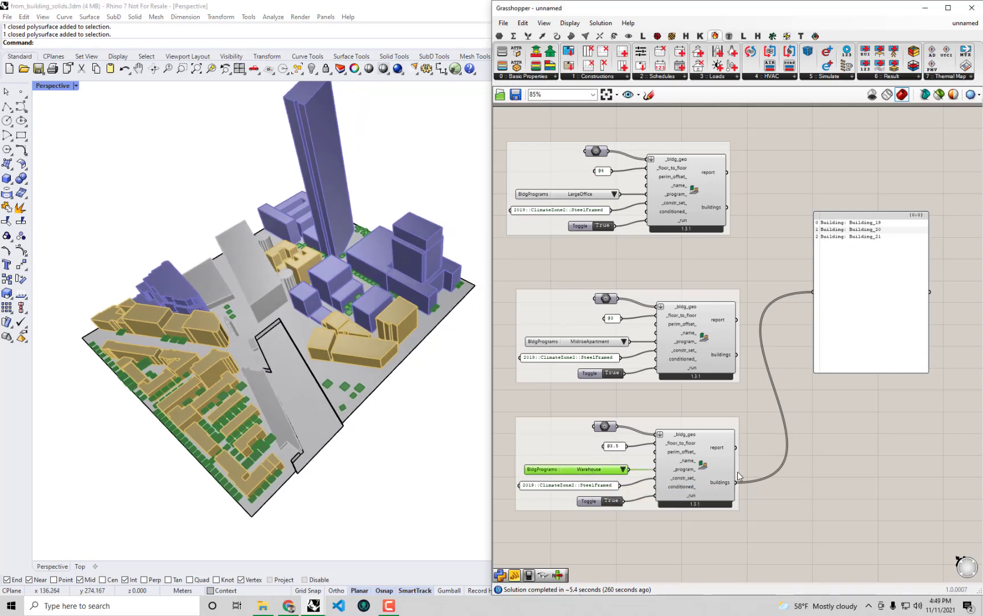
pyautogui.click(813, 494)
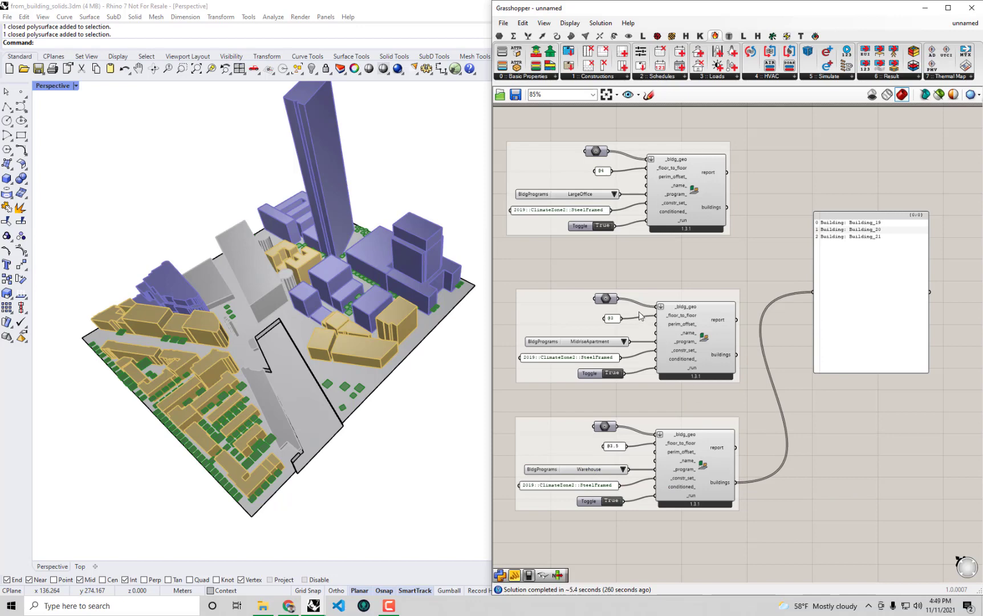
pyautogui.moveTo(640, 306); pyautogui.dragTo(634, 296)
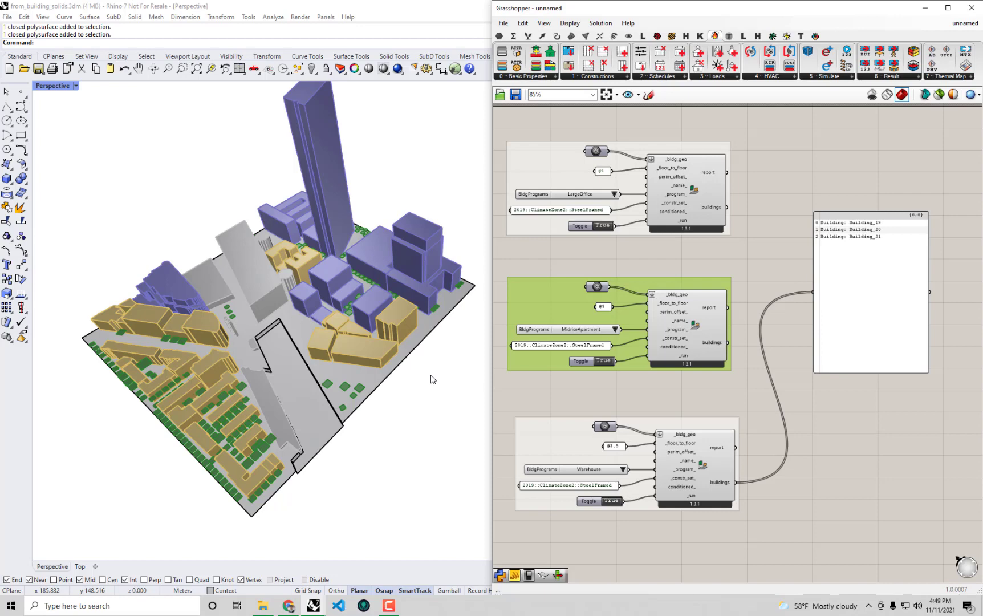
# Step: Delete the panel attached to the Warehouse buildings output
pyautogui.click(351, 385)
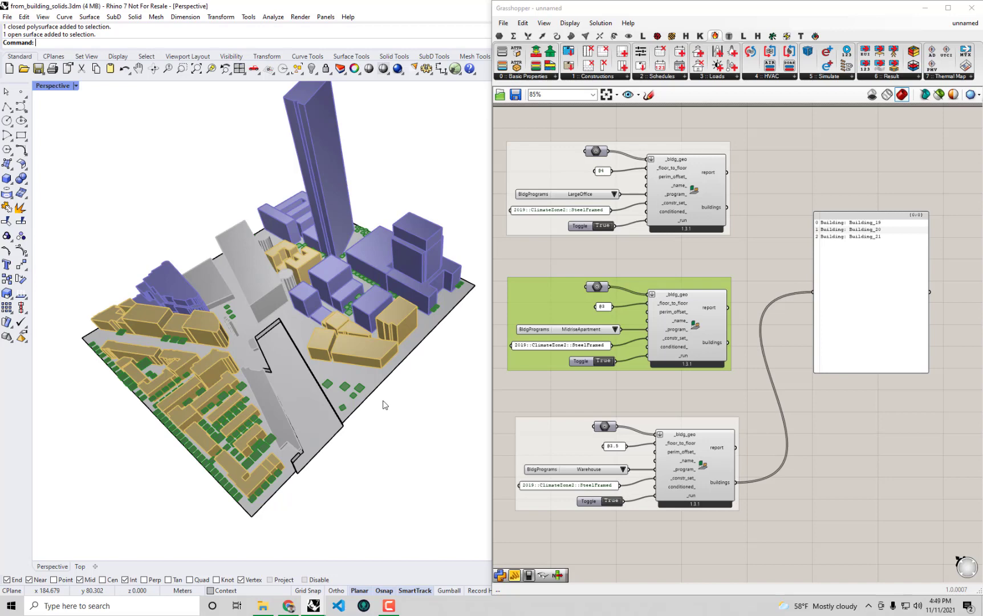
pyautogui.click(762, 356)
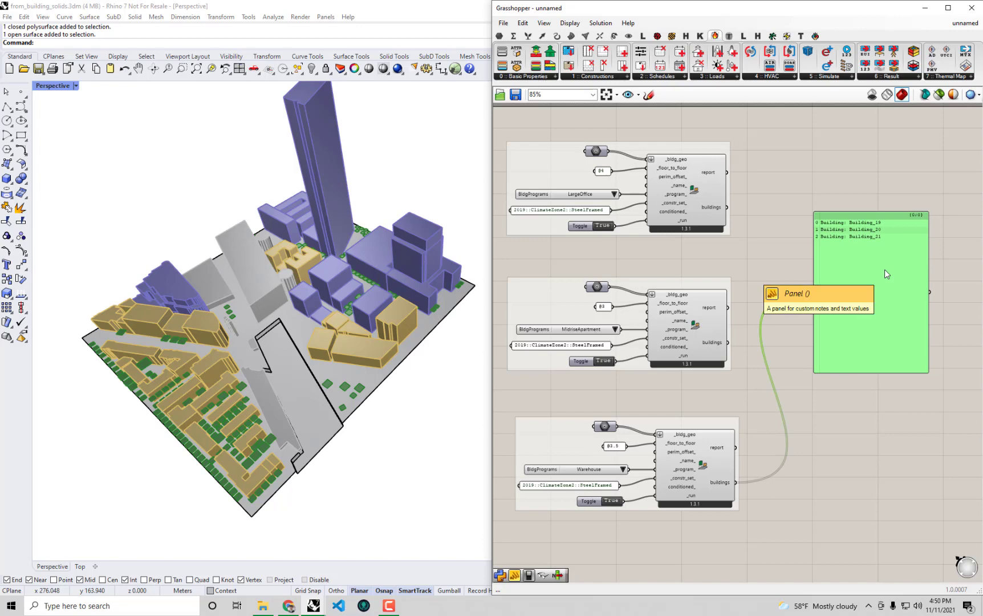
pyautogui.click(581, 195)
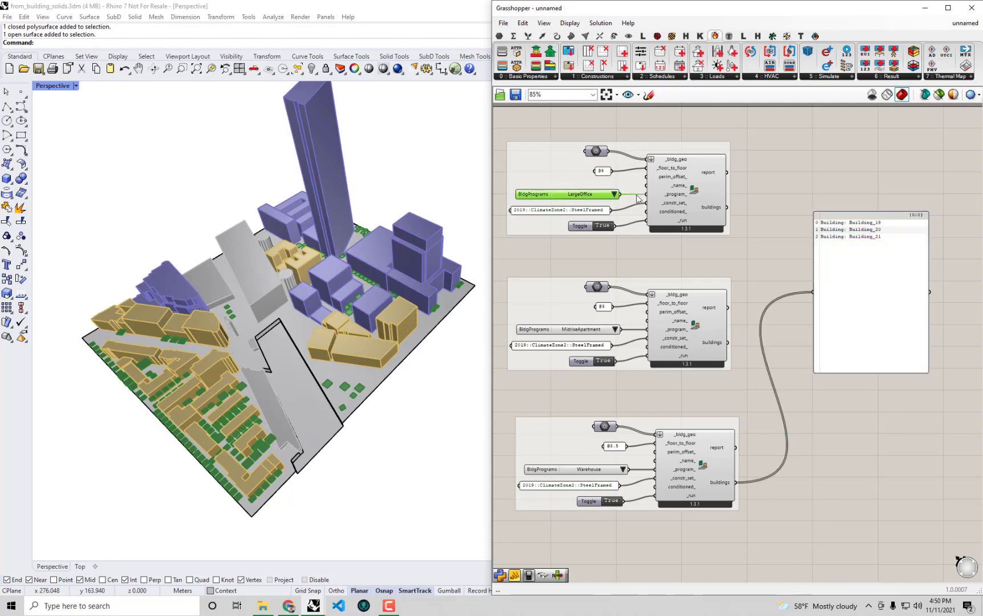
pyautogui.click(863, 330)
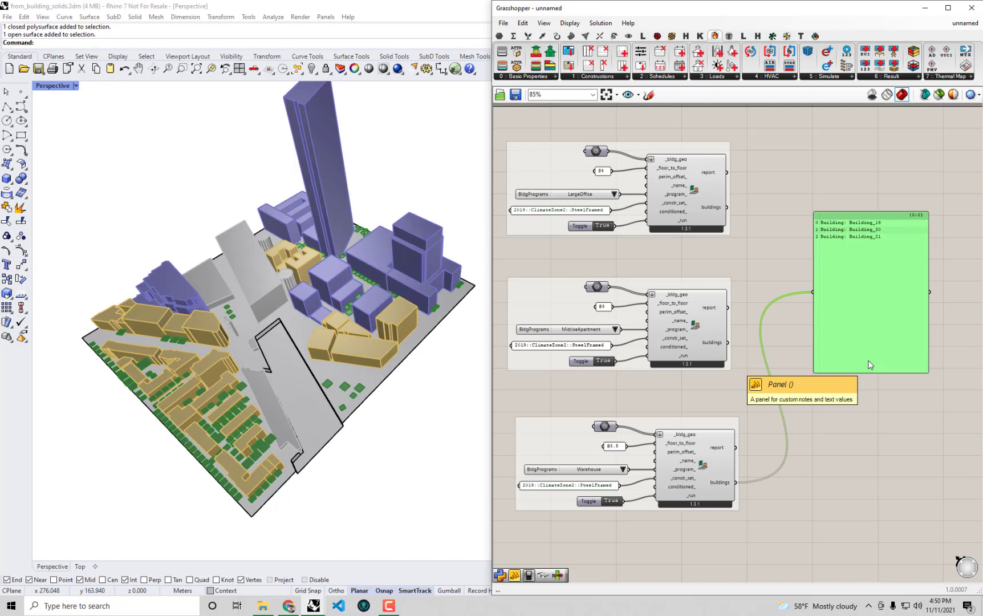
pyautogui.press('Delete')
# Step: Place a DF Simple Window Ratio Parameters component on the empty canvas beside the LargeOffice group
pyautogui.moveTo(858, 446); pyautogui.dragTo(870, 317, button='right')
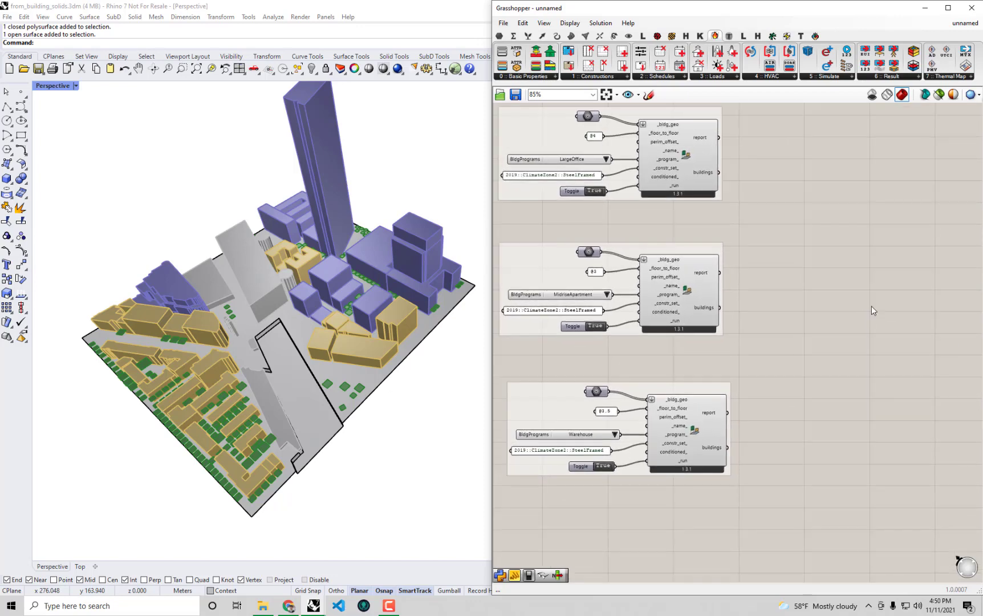
pyautogui.click(772, 36)
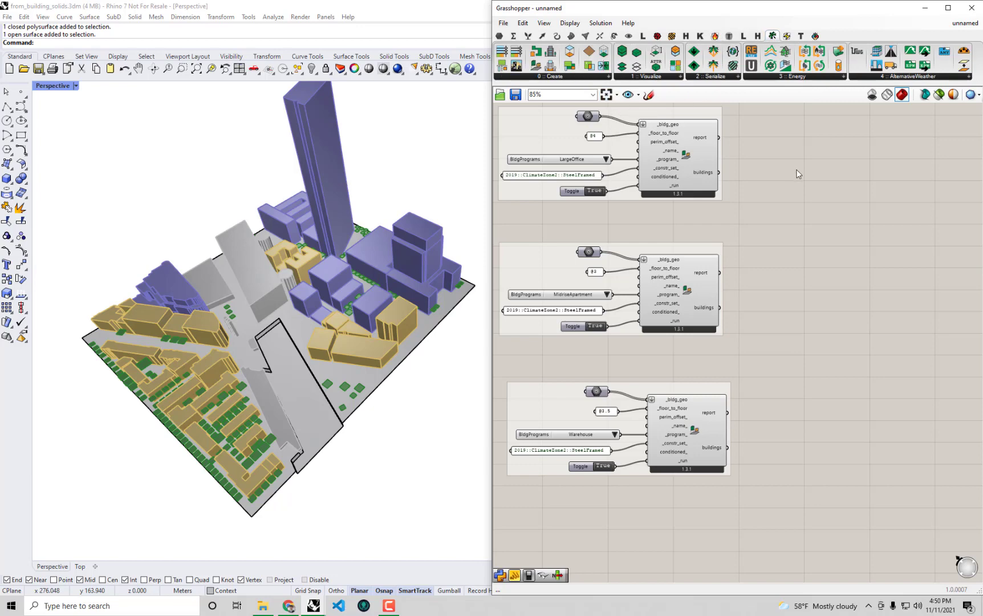
pyautogui.moveTo(798, 174); pyautogui.dragTo(787, 197, button='right')
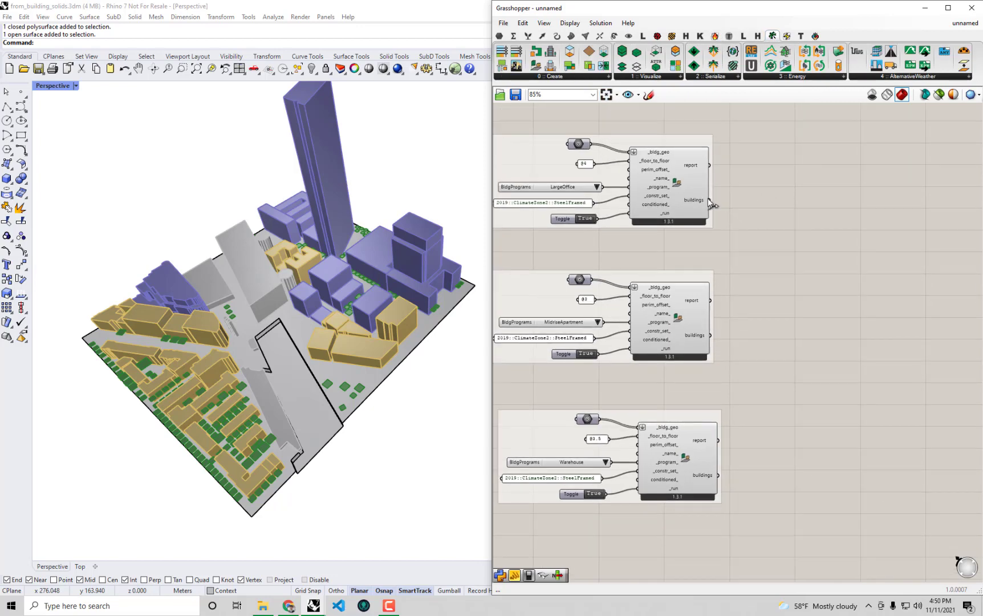
pyautogui.scroll(1, 700, 203)
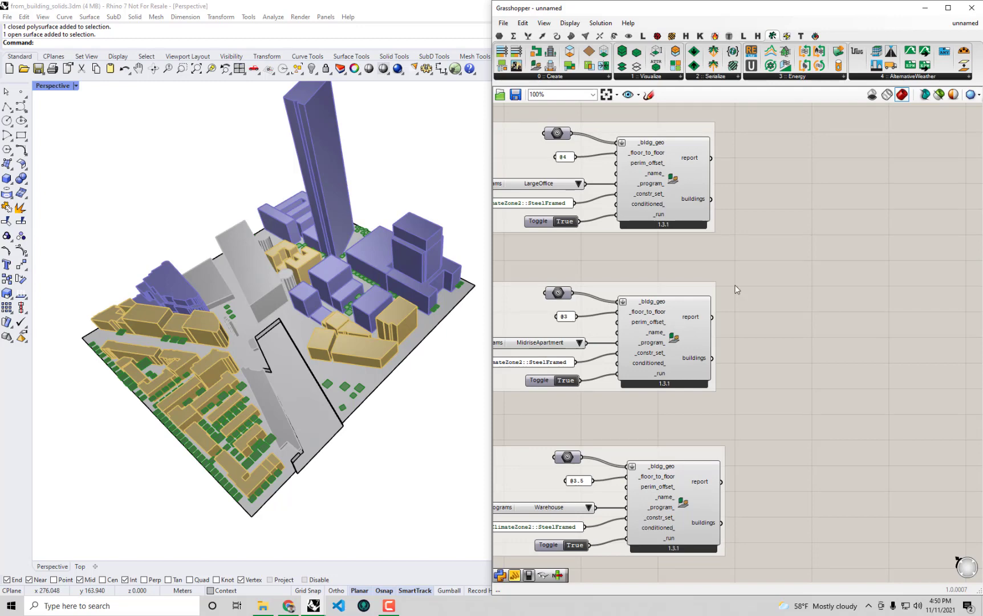
pyautogui.click(554, 77)
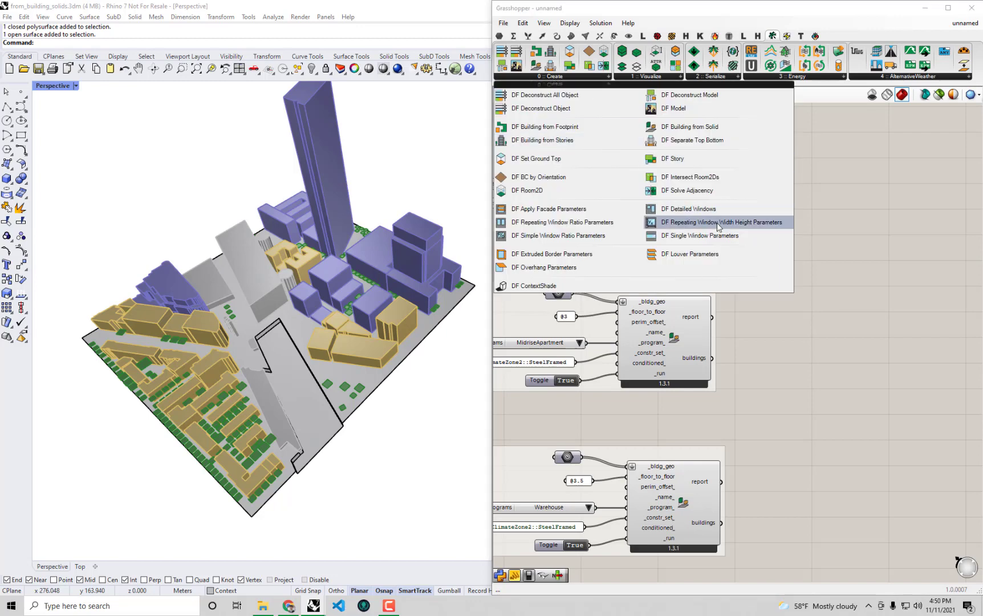
pyautogui.moveTo(581, 235); pyautogui.dragTo(806, 225)
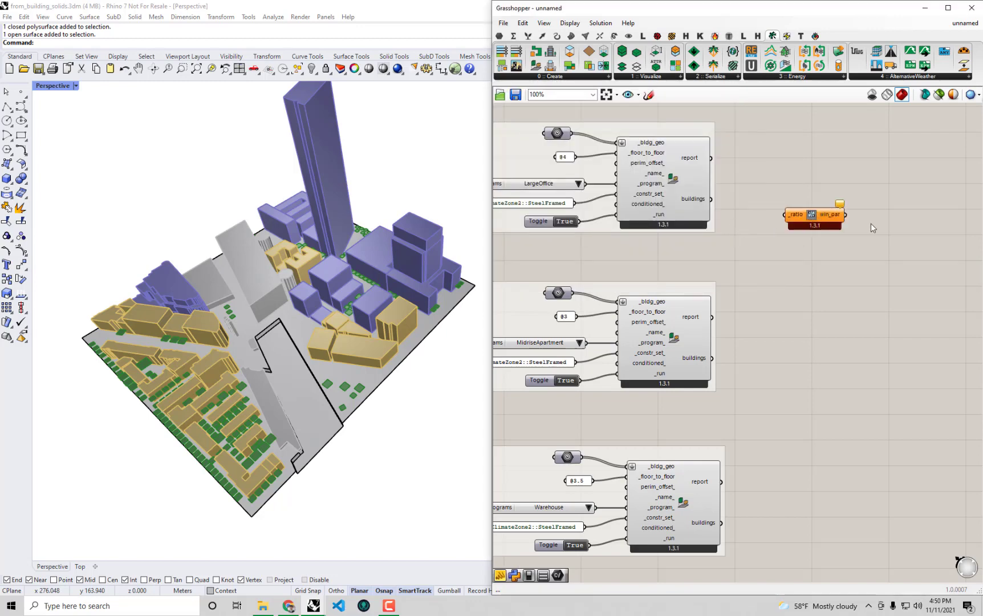
# Step: Add a panel containing 0.6 and connect it to the ratio input of the DF Simple Window Ratio Parameters component
pyautogui.moveTo(871, 225); pyautogui.dragTo(833, 223, button='right')
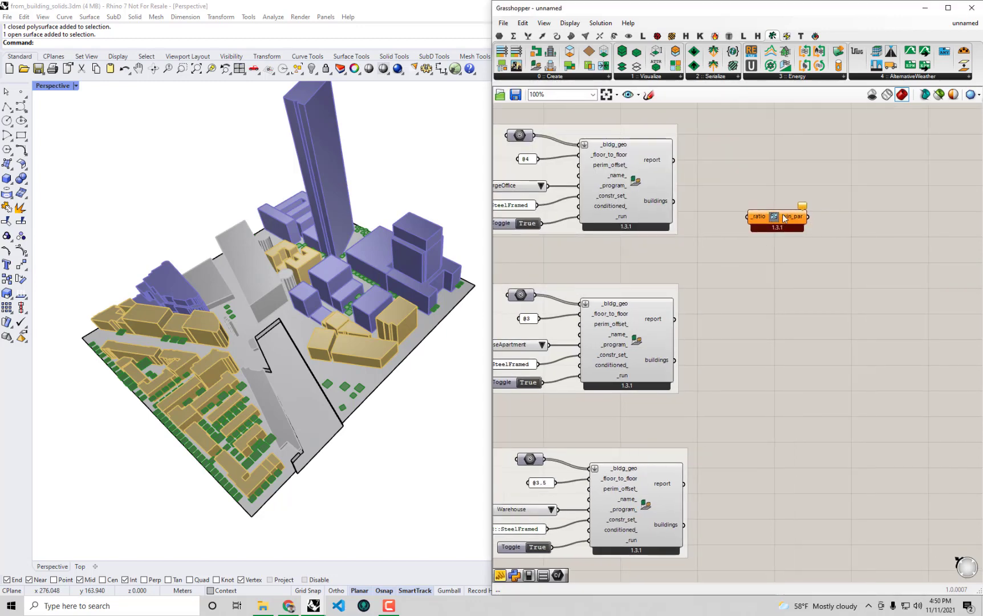
pyautogui.doubleClick(717, 224)
pyautogui.write('"0.6')
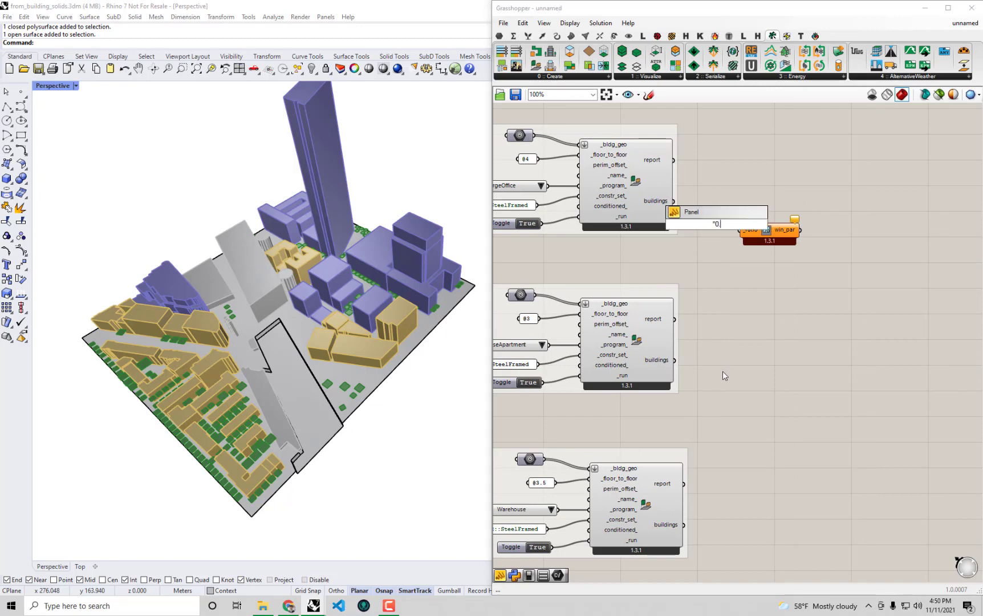
pyautogui.press('Return')
pyautogui.moveTo(729, 225); pyautogui.dragTo(756, 231)
pyautogui.click(755, 201)
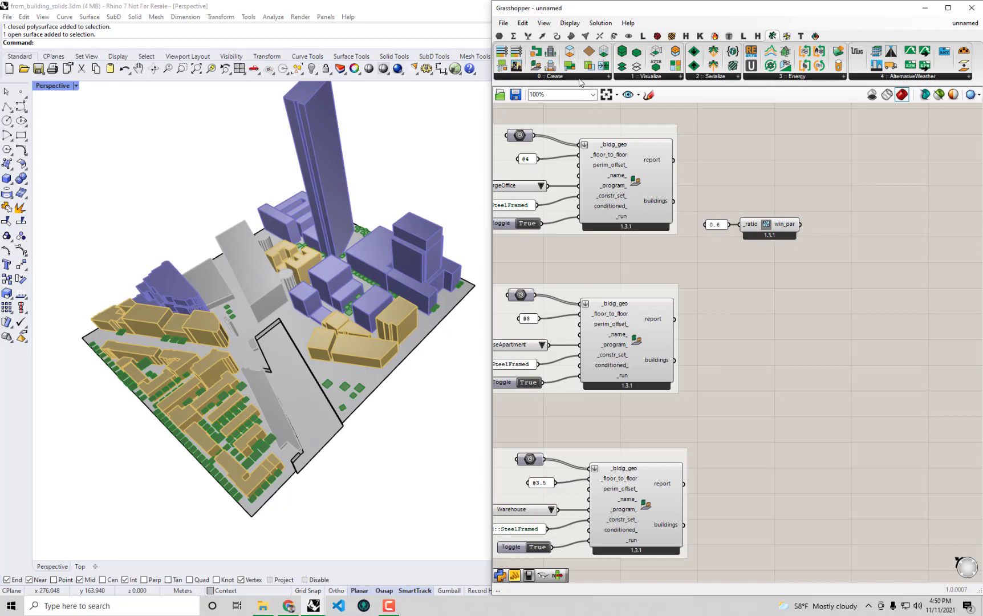
# Step: Place a DF Apply Facade Parameters component and connect the window ratio parameters to its _win_par_ input
pyautogui.click(551, 76)
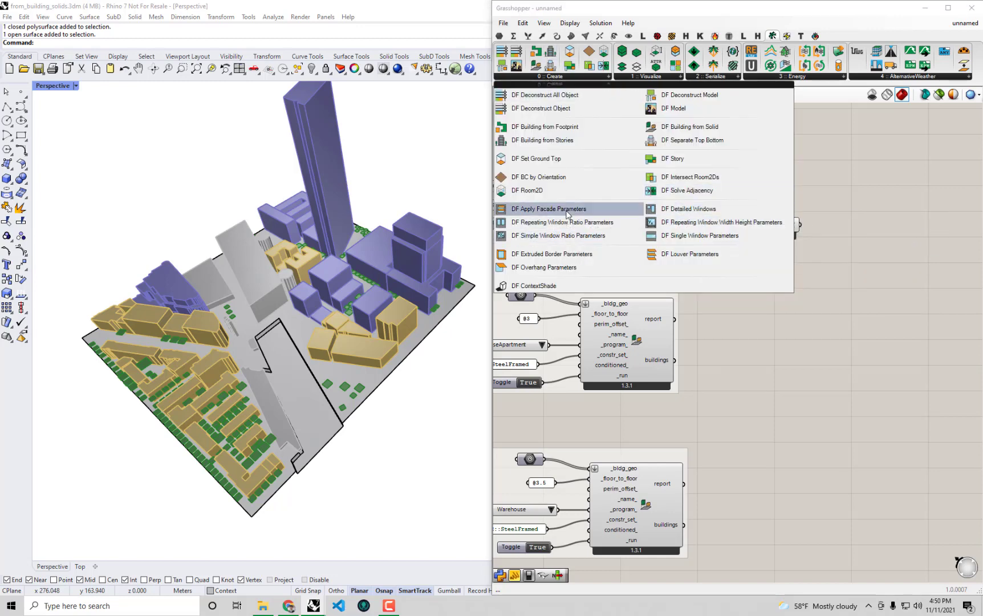
pyautogui.moveTo(549, 208); pyautogui.dragTo(858, 205)
pyautogui.moveTo(800, 224); pyautogui.dragTo(823, 204)
# Step: Add the Bifocals component to the canvas to label every component with its name
pyautogui.scroll(-4, 809, 221)
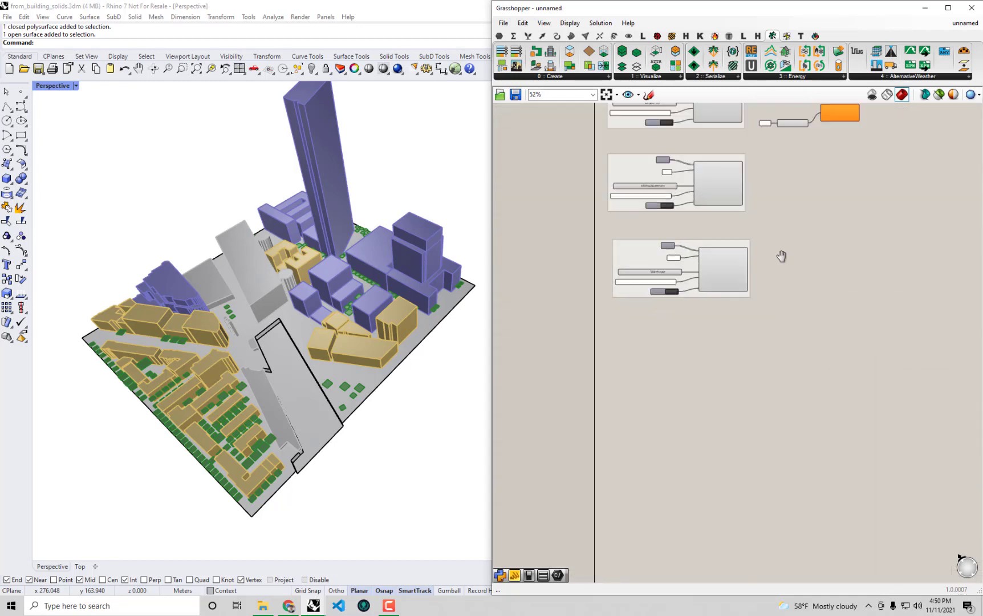
pyautogui.doubleClick(712, 454)
pyautogui.write('bif')
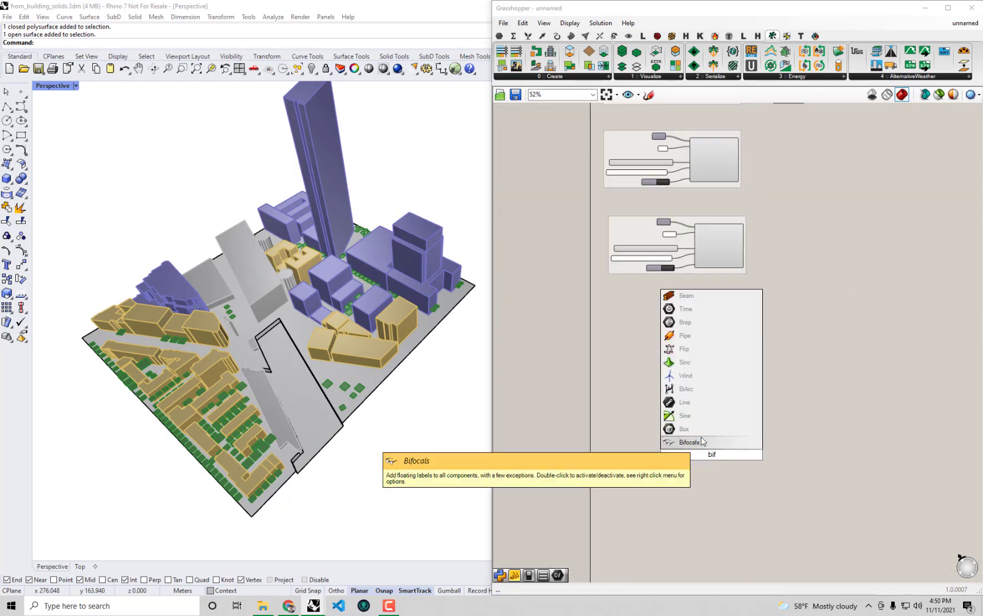
pyautogui.press('Return')
pyautogui.scroll(4, 770, 293)
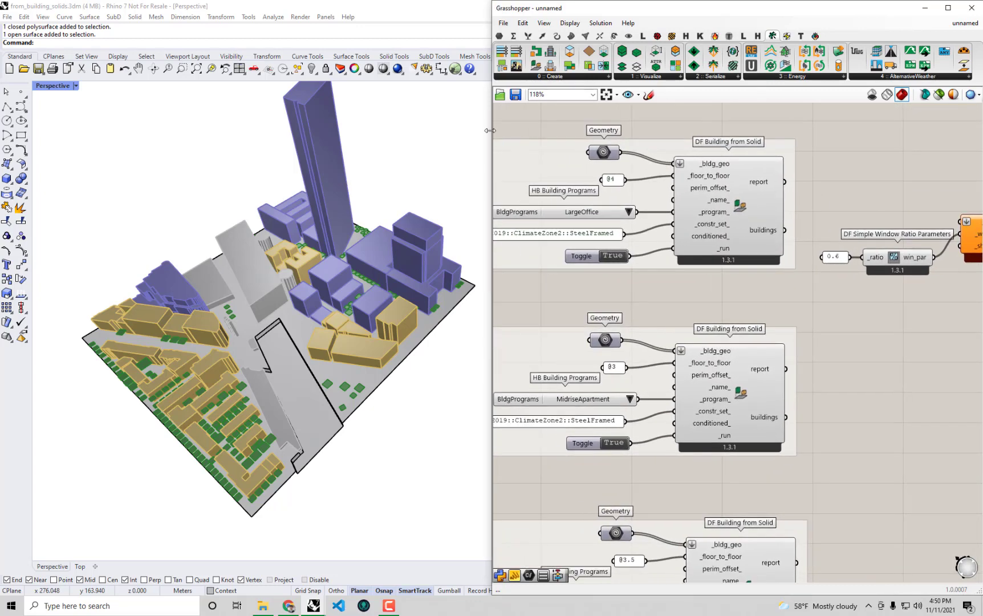
# Step: Widen the Grasshopper window and move the DF Apply Facade Parameters component slightly away from the window ratio component
pyautogui.moveTo(490, 130); pyautogui.dragTo(347, 133)
pyautogui.moveTo(710, 200); pyautogui.dragTo(707, 213, button='right')
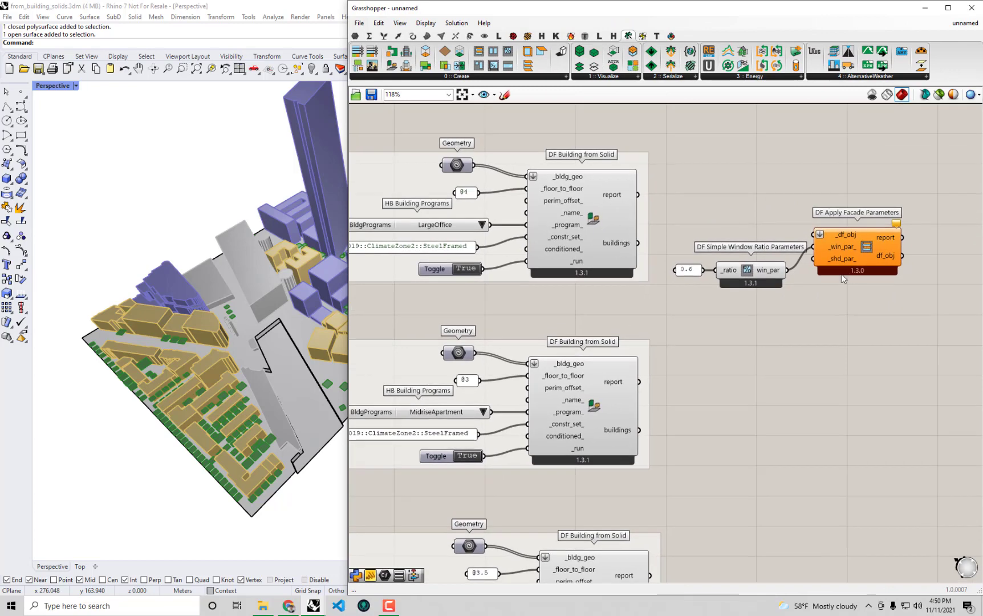
pyautogui.click(855, 261)
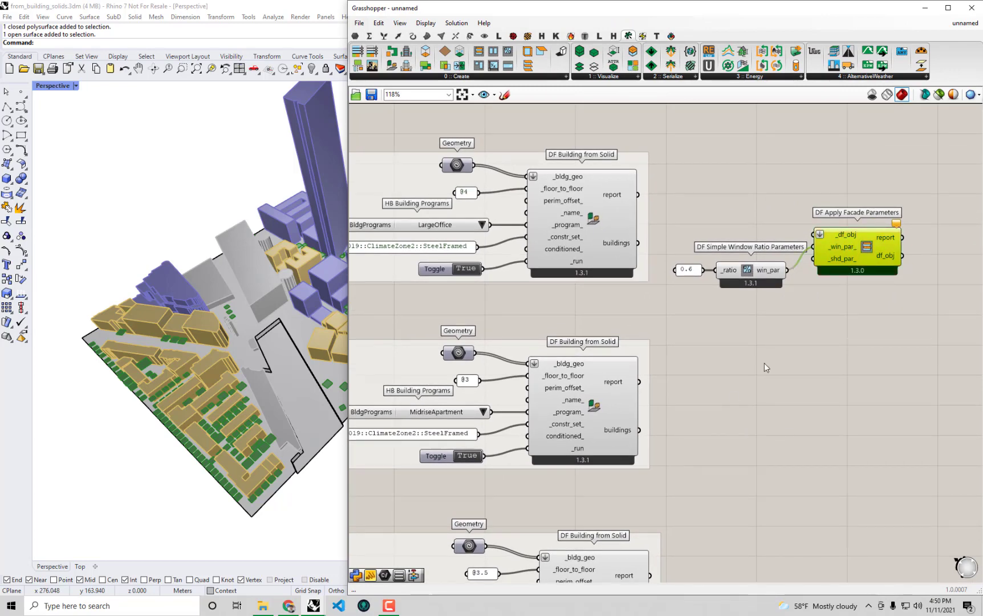
pyautogui.moveTo(831, 240); pyautogui.dragTo(849, 231)
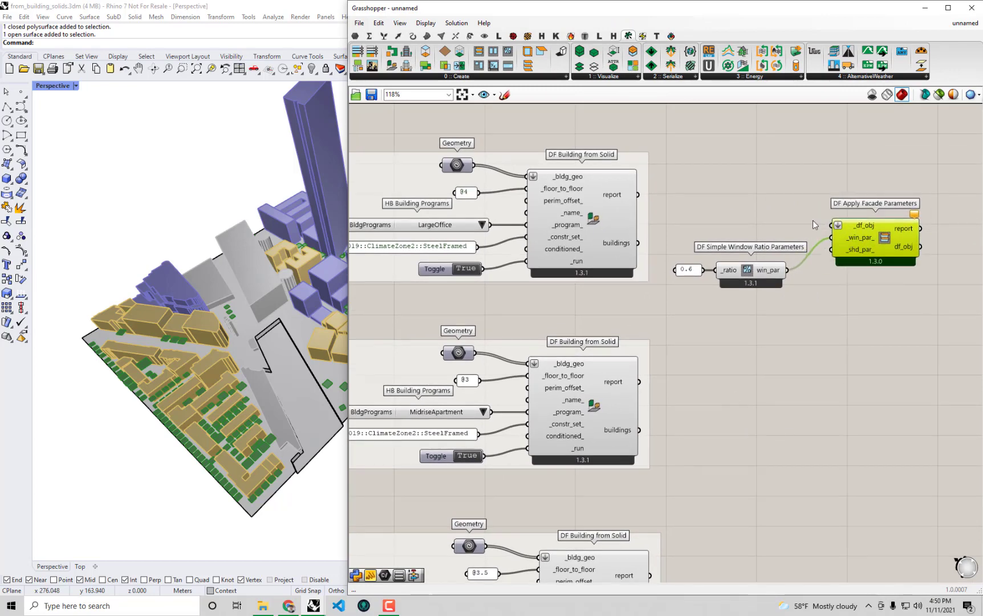
pyautogui.click(766, 195)
pyautogui.click(872, 223)
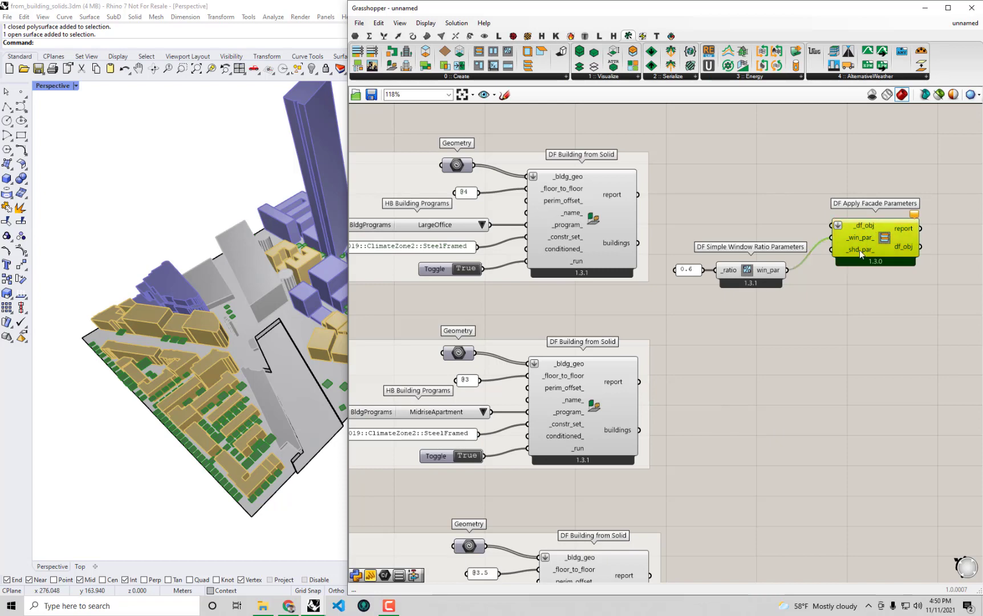
# Step: Connect the LargeOffice buildings output to the _df_obj input of DF Apply Facade Parameters and group the ratio panel and facade components
pyautogui.click(751, 271)
pyautogui.moveTo(639, 243); pyautogui.dragTo(851, 250)
pyautogui.moveTo(906, 306); pyautogui.dragTo(667, 211)
pyautogui.hotkey('ctrl', 'g')
pyautogui.moveTo(808, 332); pyautogui.dragTo(756, 297, button='right')
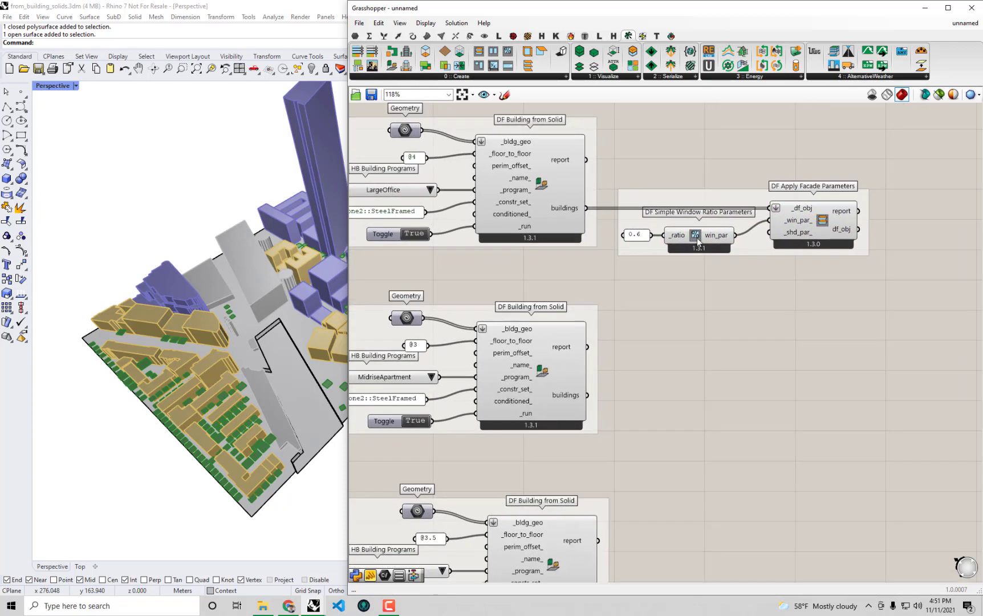
# Step: Duplicate the facade group beside the MidriseApartment building component and connect that component's buildings output to the copy's _df_obj input
pyautogui.moveTo(856, 292); pyautogui.dragTo(604, 169)
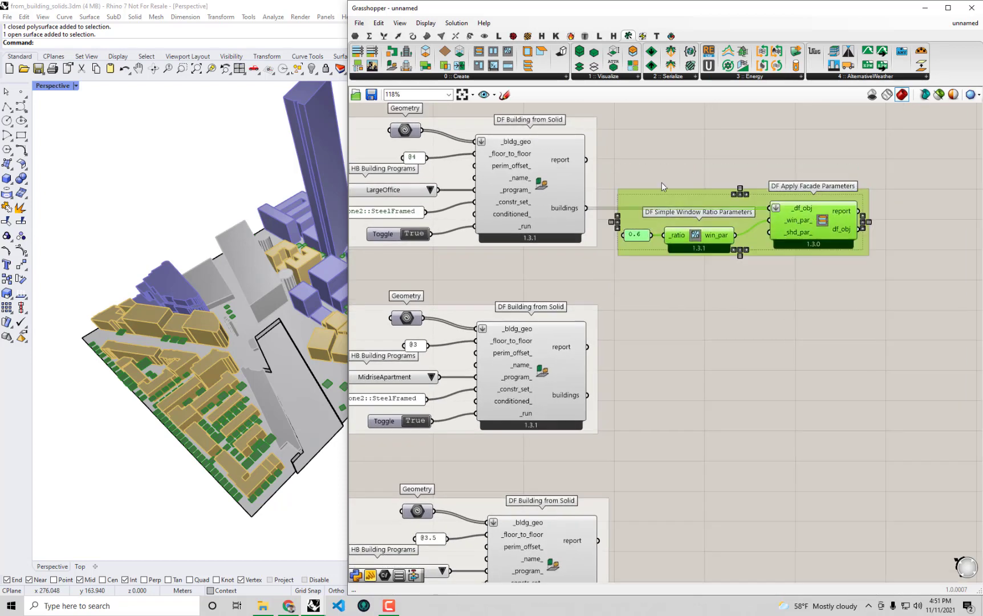
pyautogui.keyDown('alt'); pyautogui.moveTo(816, 226); pyautogui.dragTo(817, 437); pyautogui.keyUp('alt')
pyautogui.moveTo(588, 395); pyautogui.dragTo(751, 374)
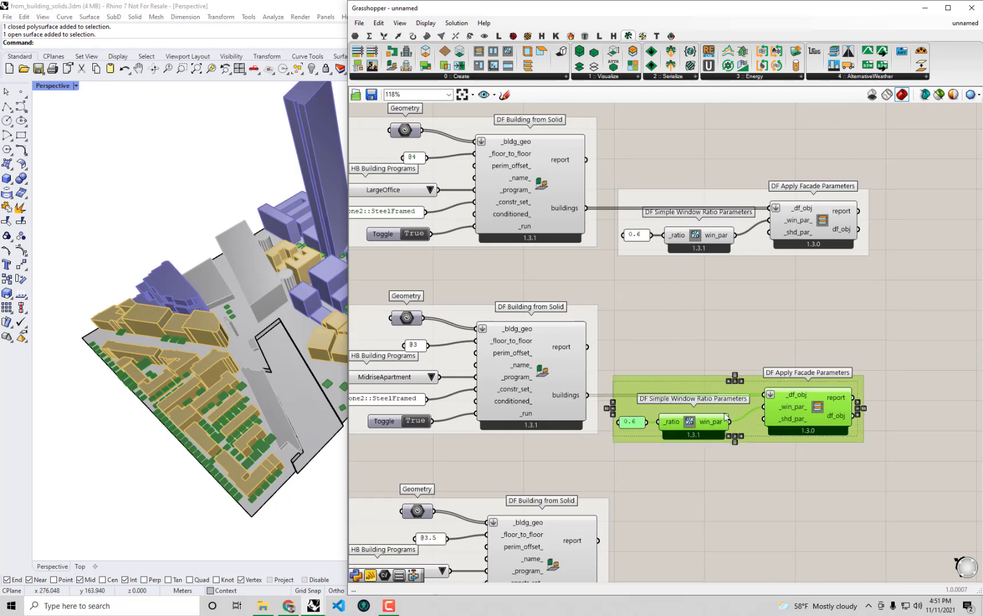
# Step: Set the window ratio panel in the MidriseApartment facade group to 0.25
pyautogui.click(645, 439)
pyautogui.doubleClick(635, 423)
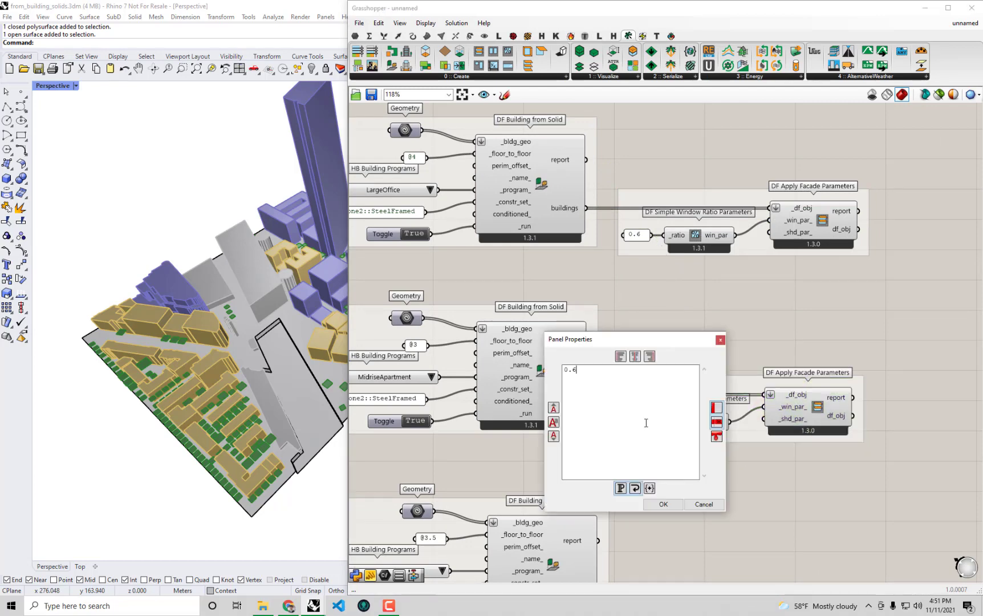
pyautogui.write('25')
pyautogui.click(662, 504)
# Step: Copy the MidriseApartment facade group beside the Warehouse building component and connect the Warehouse buildings output to the copy's _df_obj input
pyautogui.moveTo(885, 516); pyautogui.dragTo(621, 396)
pyautogui.moveTo(650, 420); pyautogui.dragTo(623, 332, button='right')
pyautogui.hotkey('ctrl', 'c')
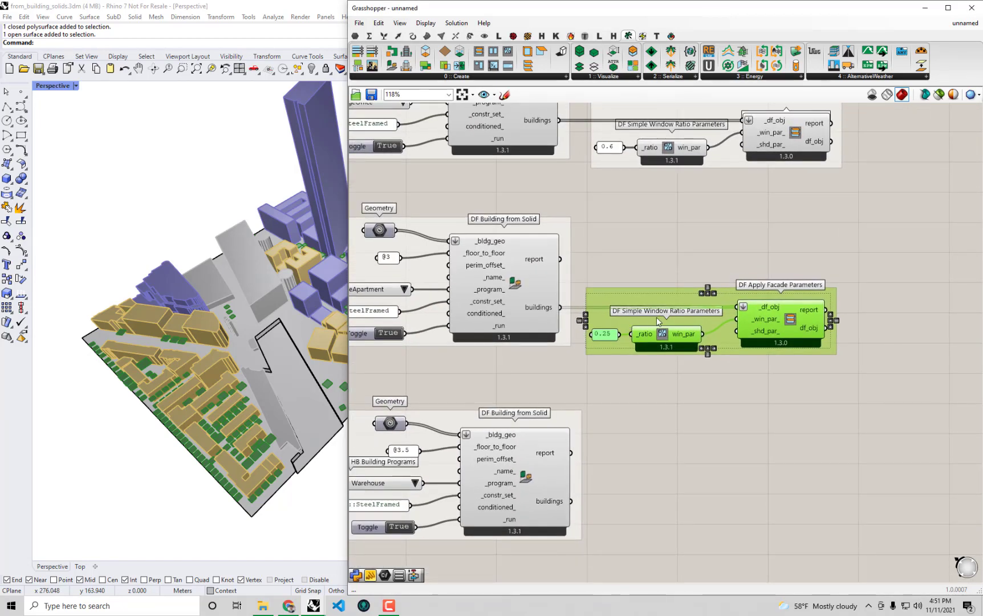
pyautogui.hotkey('ctrl', 'v')
pyautogui.moveTo(795, 340); pyautogui.dragTo(811, 504)
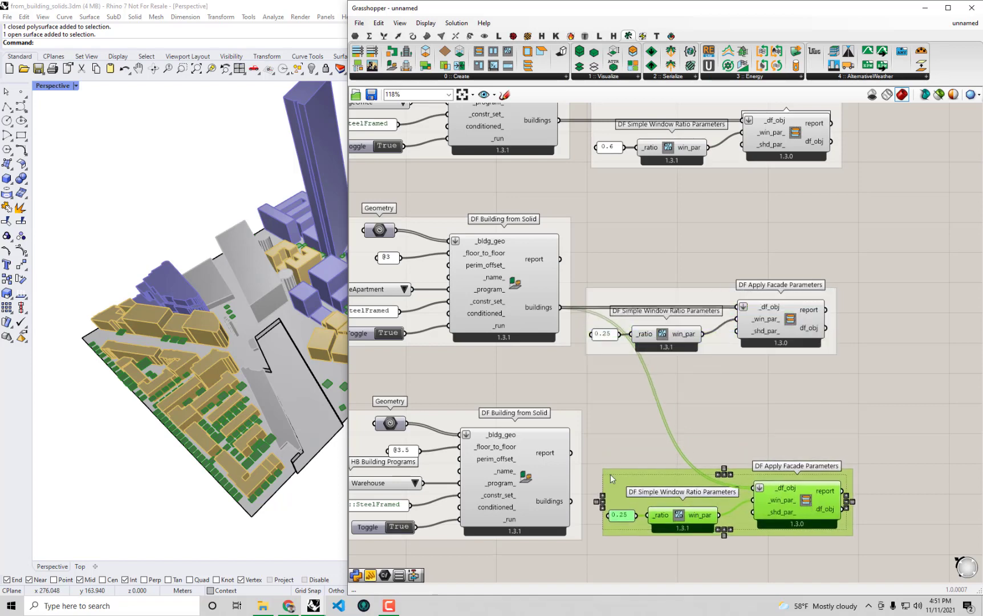
pyautogui.click(621, 491)
pyautogui.moveTo(572, 501); pyautogui.dragTo(752, 487)
pyautogui.moveTo(525, 450); pyautogui.dragTo(554, 441, button='right')
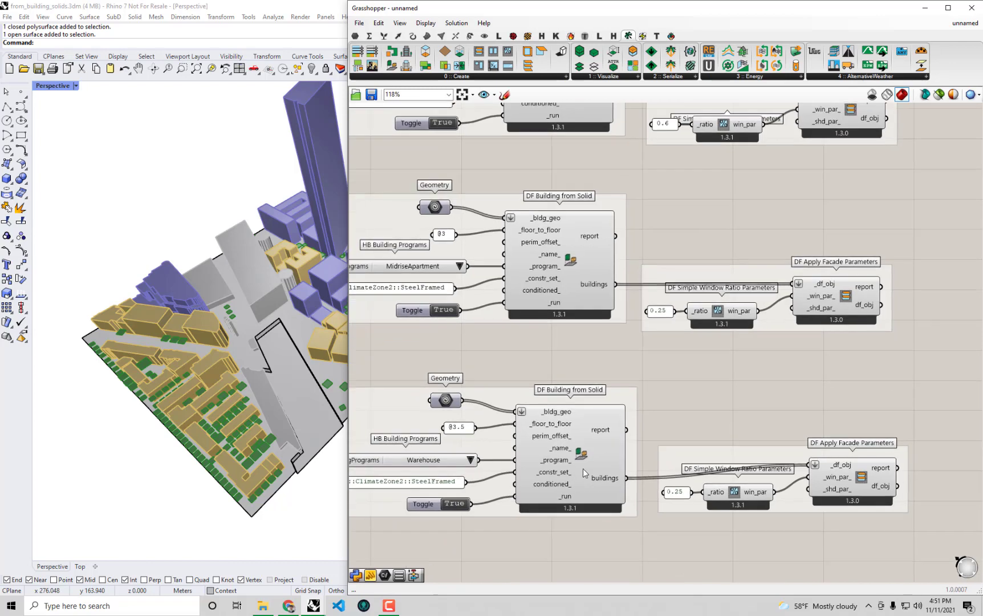
# Step: Set the window ratio panel in the Warehouse facade group to 0.4 and shift that group slightly downward
pyautogui.doubleClick(684, 493)
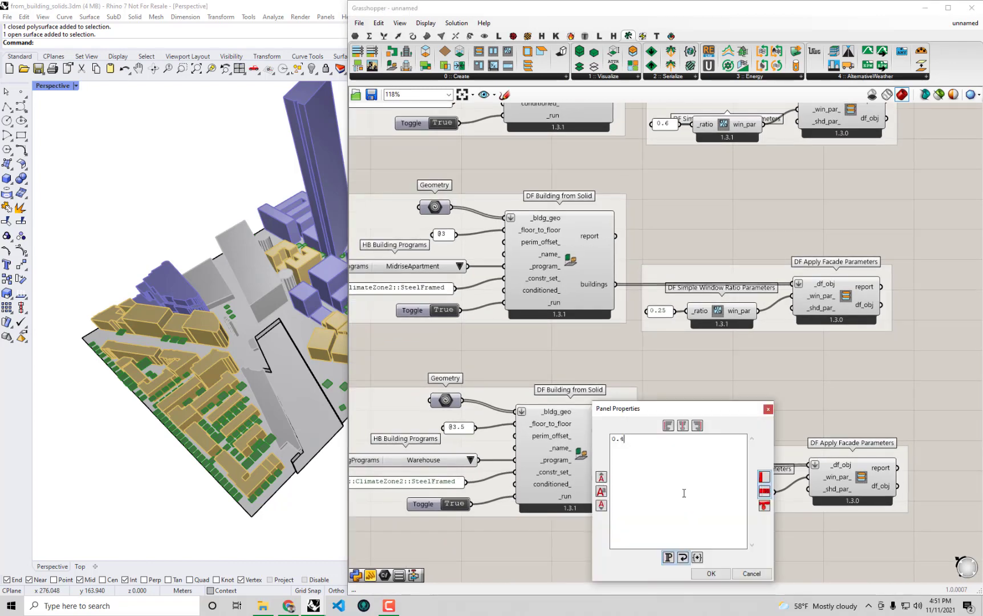
pyautogui.write('0.4')
pyautogui.click(711, 573)
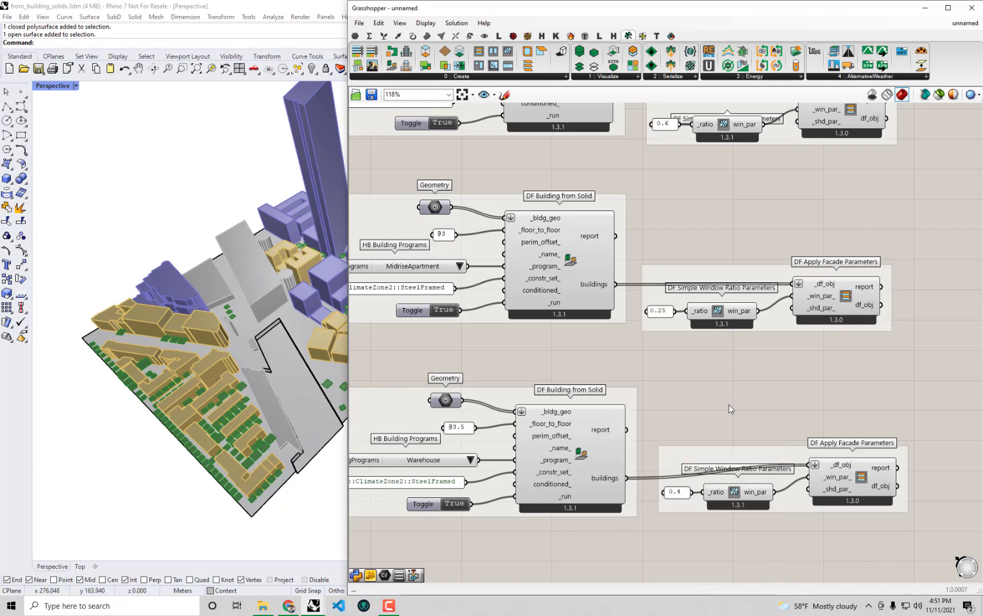
pyautogui.scroll(-2, 729, 404)
pyautogui.moveTo(742, 398); pyautogui.dragTo(730, 412, button='right')
pyautogui.moveTo(737, 456); pyautogui.dragTo(736, 464)
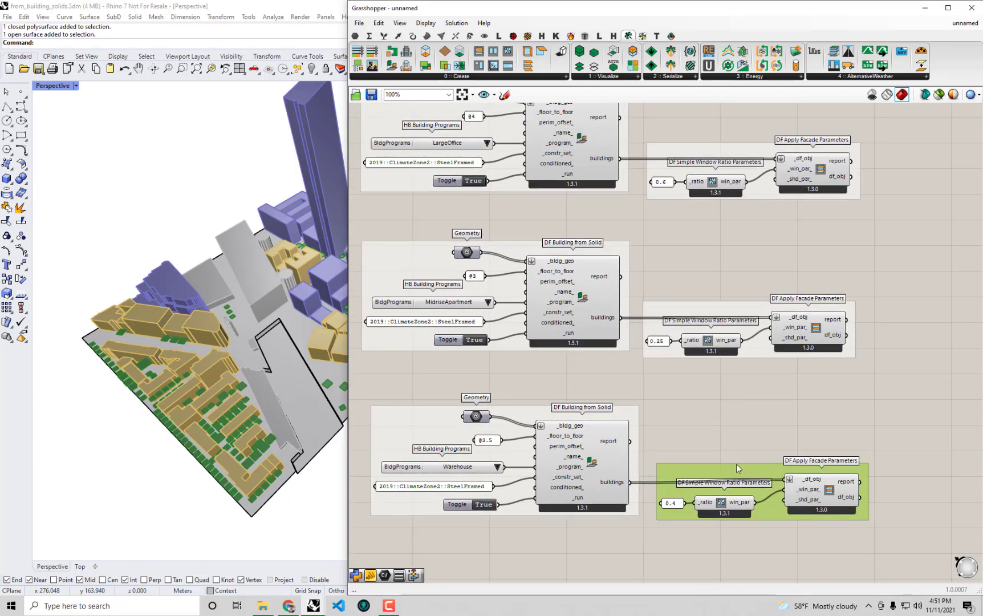
pyautogui.click(741, 435)
# Step: Place a DF Model component to the right of the three facade groups
pyautogui.scroll(-2, 740, 434)
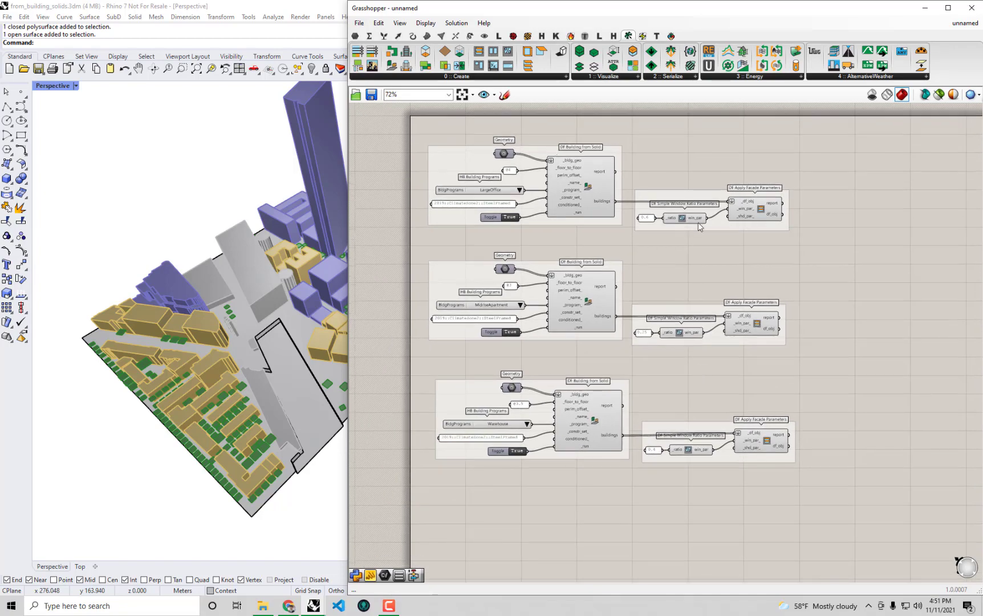
pyautogui.scroll(1, 693, 221)
pyautogui.moveTo(901, 267); pyautogui.dragTo(716, 246, button='right')
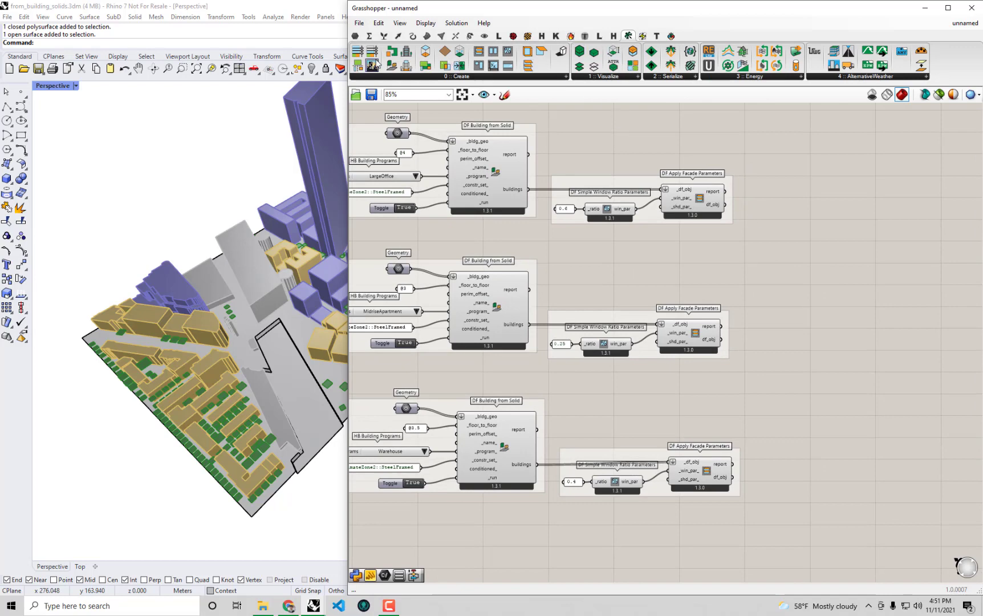
pyautogui.moveTo(373, 65); pyautogui.dragTo(890, 267)
pyautogui.moveTo(777, 235); pyautogui.dragTo(742, 221, button='right')
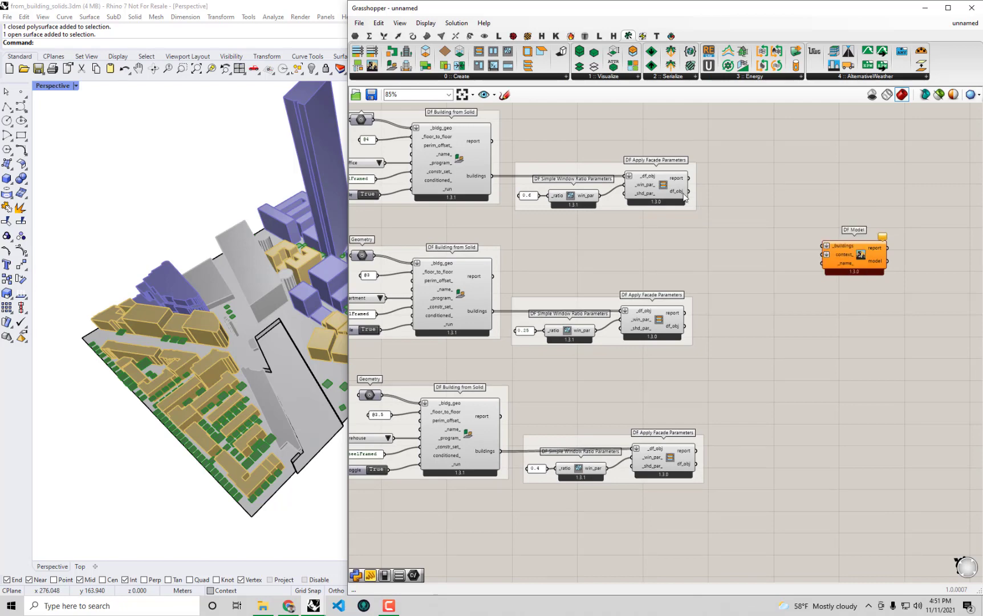
# Step: Connect the df_obj outputs of all three facade components to the _buildings input of DF Model and reposition DF Model lower on the canvas
pyautogui.moveTo(685, 194)
pyautogui.moveTo(685, 195); pyautogui.dragTo(826, 246)
pyautogui.keyDown('shift'); pyautogui.moveTo(685, 332); pyautogui.dragTo(826, 246); pyautogui.keyUp('shift')
pyautogui.keyDown('shift'); pyautogui.moveTo(695, 464); pyautogui.dragTo(867, 381); pyautogui.keyUp('shift')
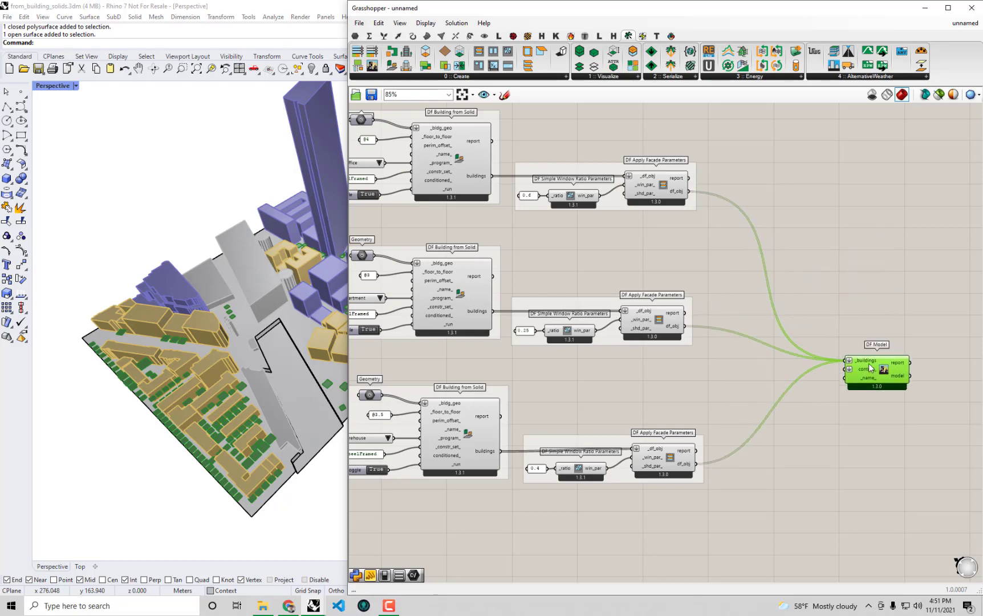
# Step: Place a DF Run Urban Weather Generator component to the right of DF Model
pyautogui.moveTo(631, 336); pyautogui.dragTo(702, 327, button='right')
pyautogui.moveTo(232, 303); pyautogui.dragTo(186, 286, button='right')
pyautogui.scroll(-3, 201, 272)
pyautogui.moveTo(822, 328); pyautogui.dragTo(626, 268, button='right')
pyautogui.click(835, 331)
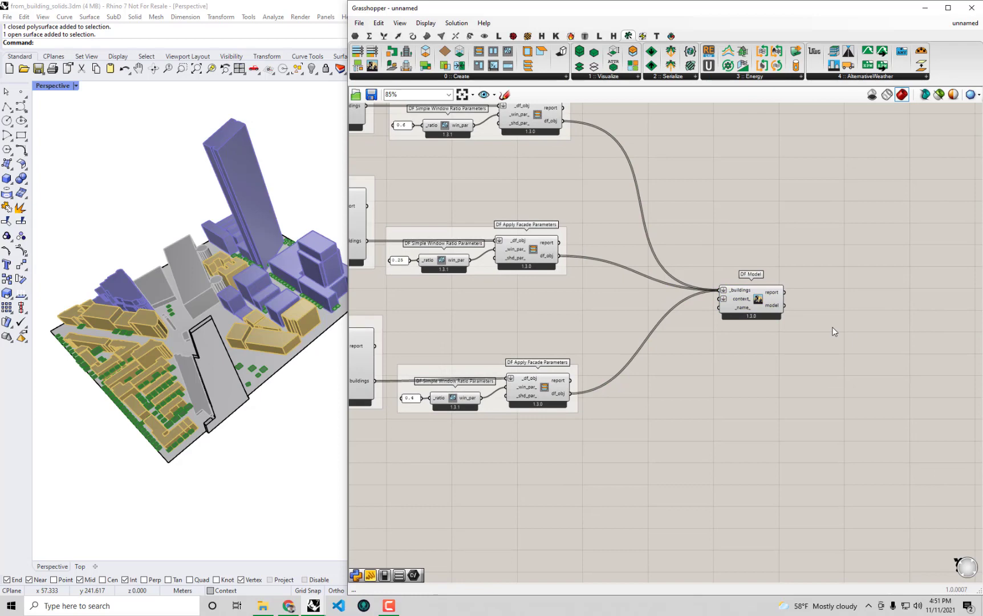
pyautogui.moveTo(838, 313); pyautogui.dragTo(804, 310, button='right')
pyautogui.click(826, 77)
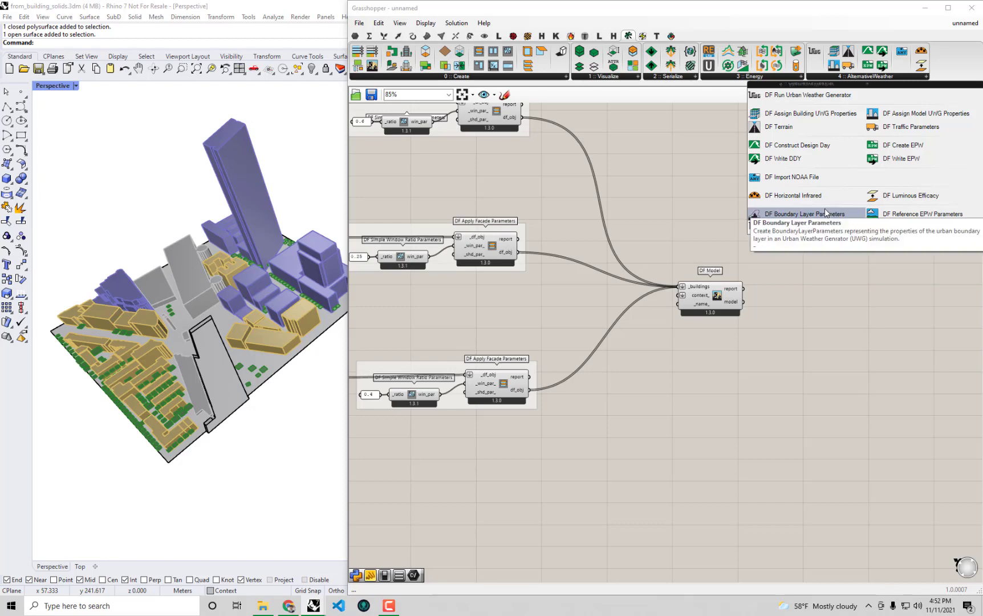
pyautogui.click(803, 98)
pyautogui.click(854, 318)
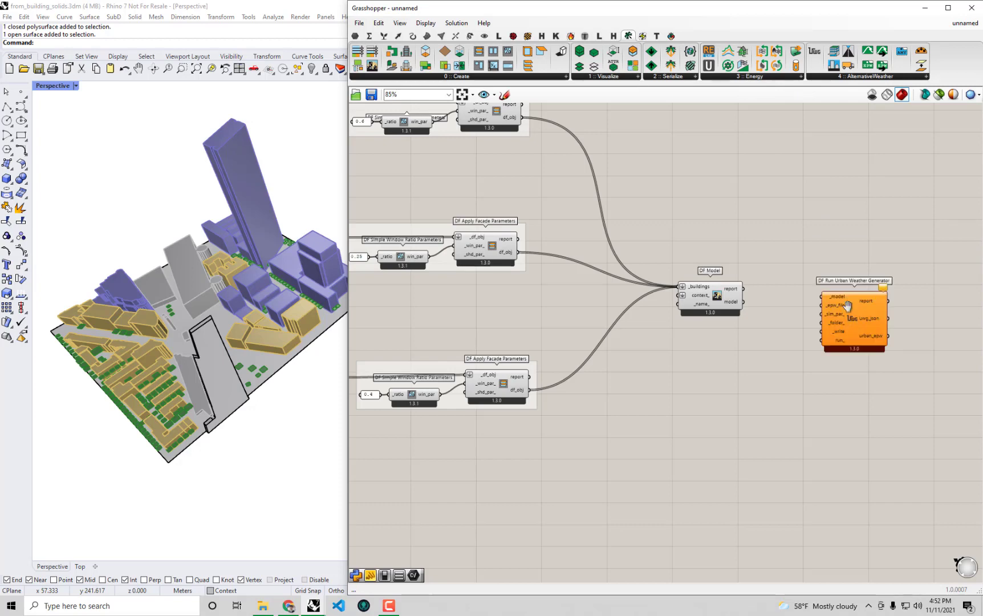
pyautogui.scroll(2, 817, 241)
pyautogui.click(824, 277)
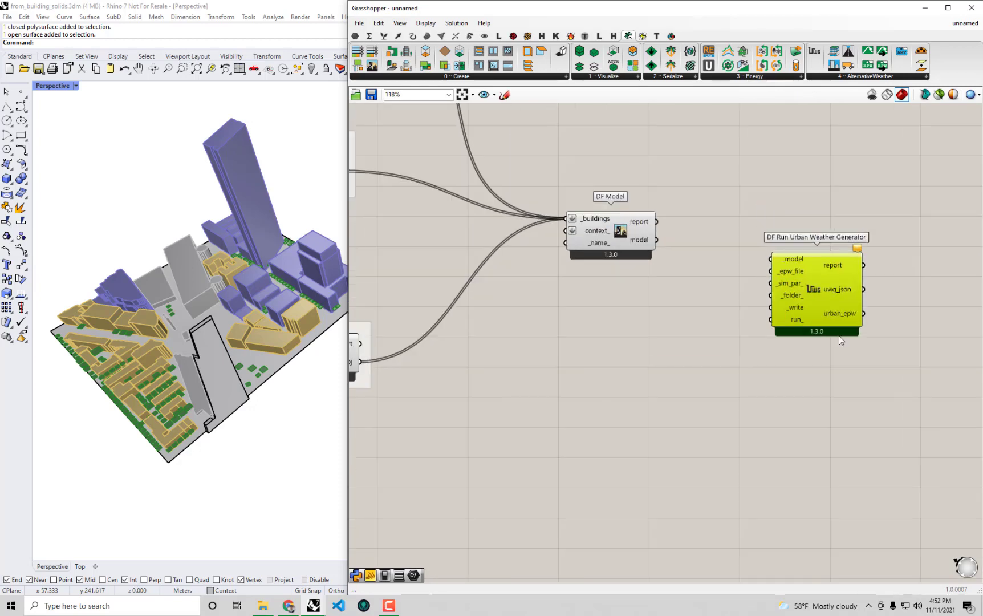
pyautogui.click(838, 351)
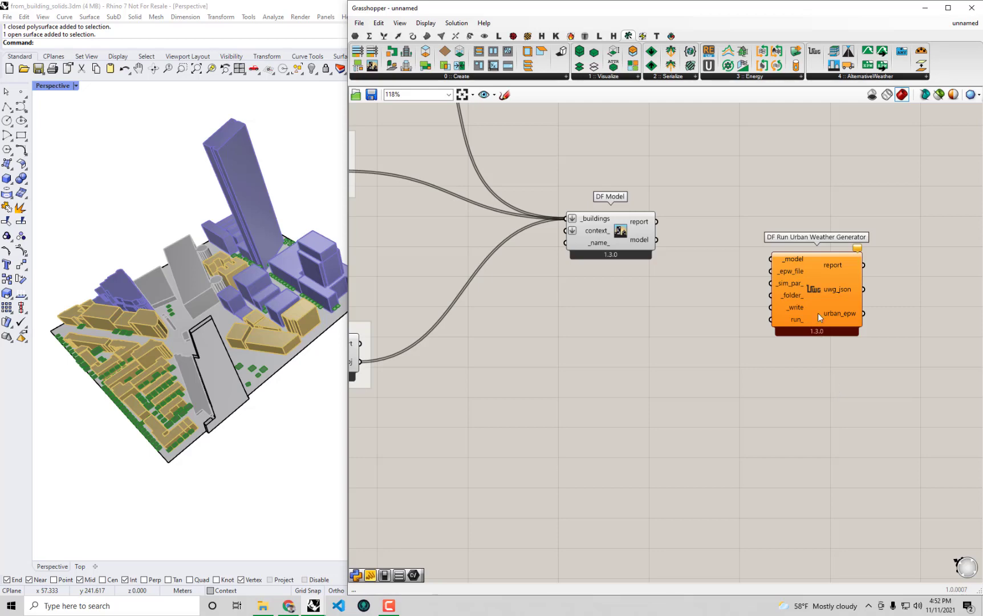
pyautogui.click(815, 287)
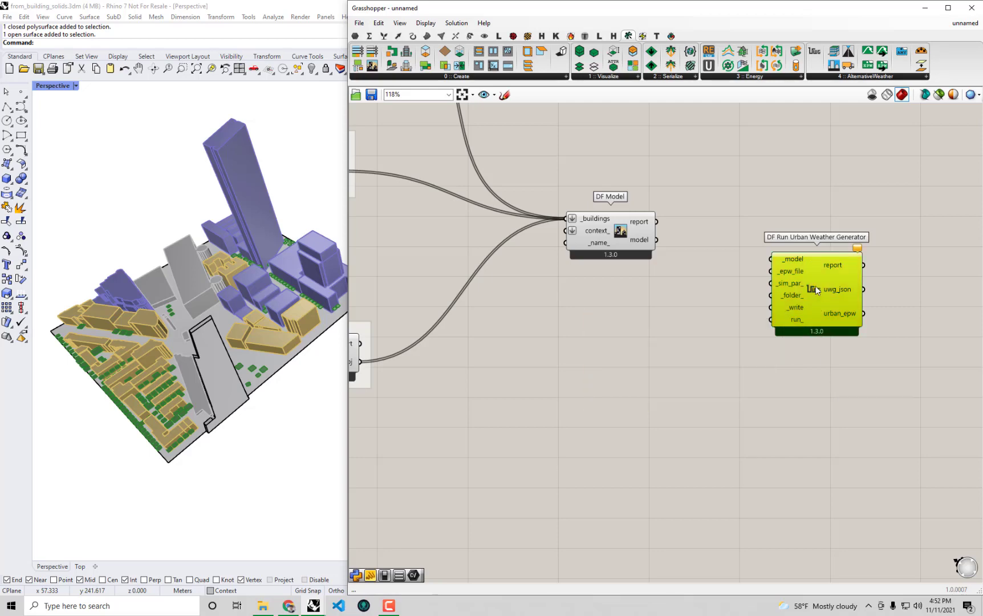
pyautogui.moveTo(675, 242)
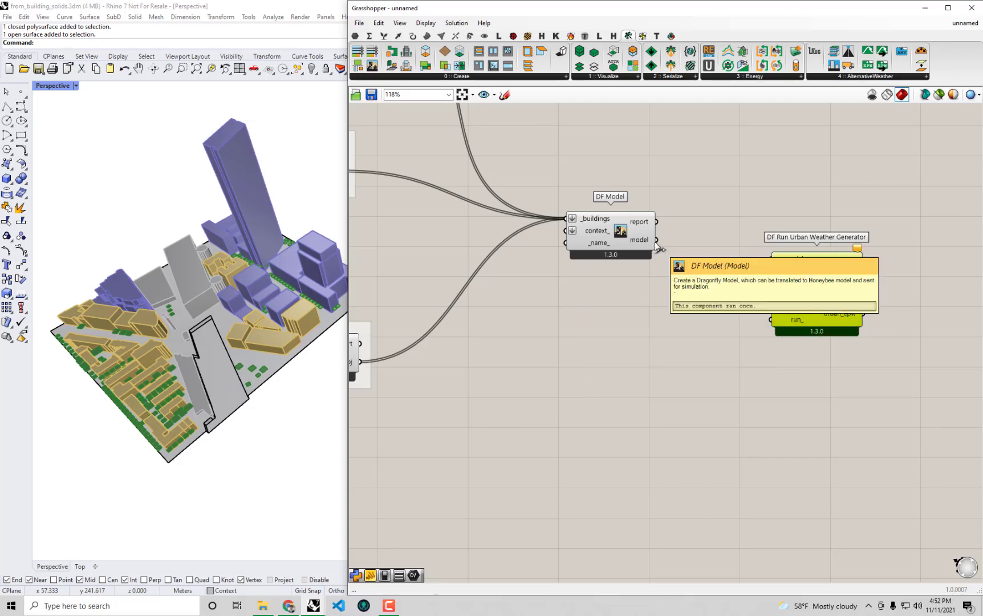
pyautogui.click(705, 350)
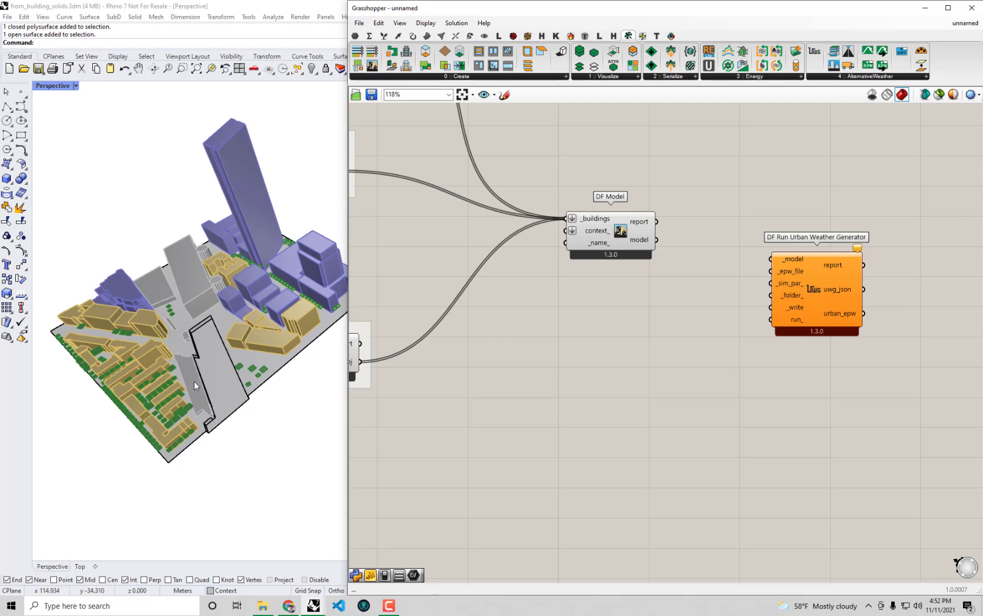
# Step: Select the pavement surface beneath the buildings in the Rhino viewport and examine its extent around the site
pyautogui.click(214, 372)
pyautogui.moveTo(222, 383); pyautogui.dragTo(153, 368, button='right')
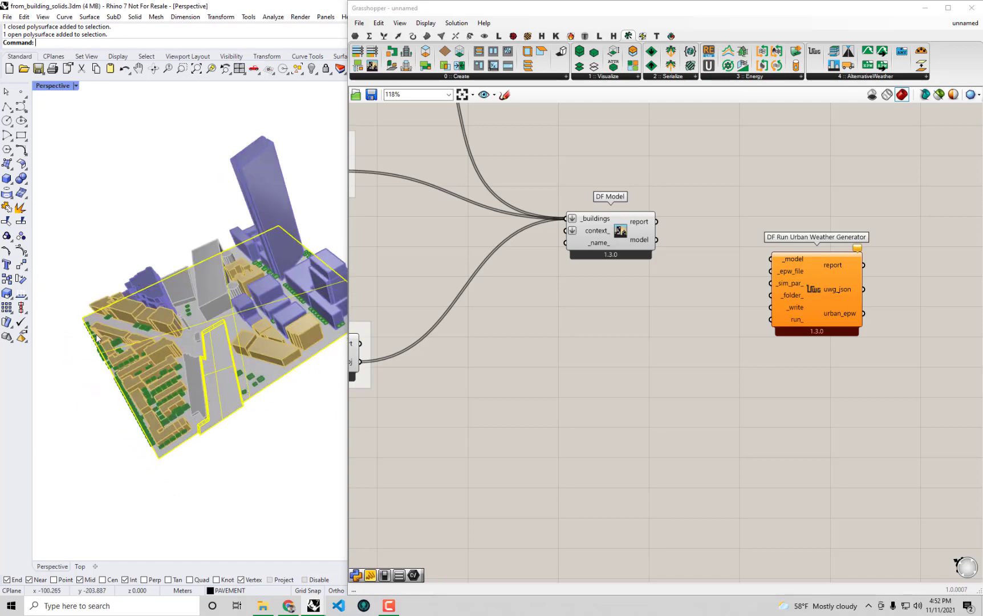
pyautogui.moveTo(285, 328); pyautogui.dragTo(222, 354, button='right')
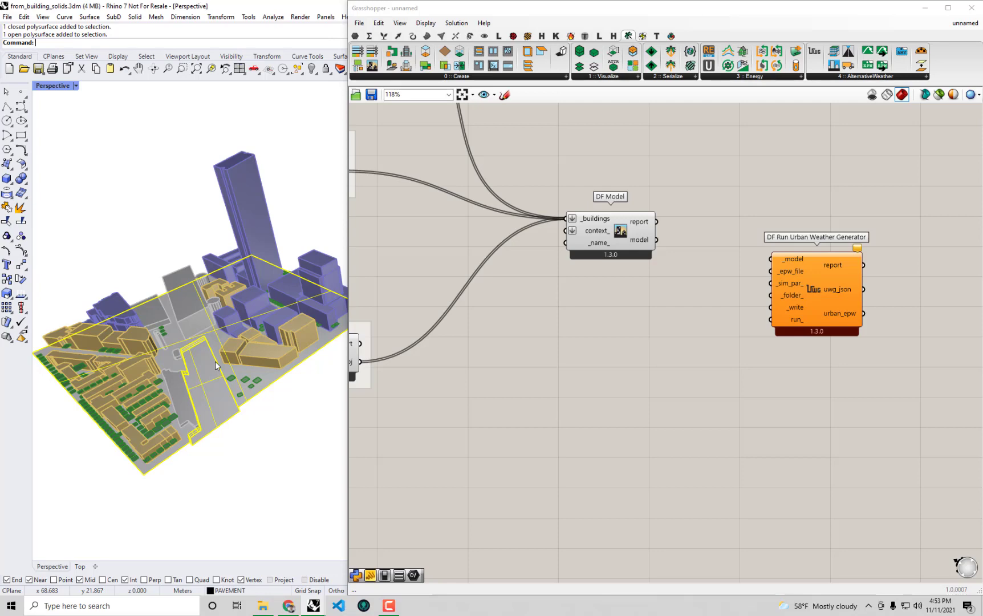
pyautogui.moveTo(216, 365); pyautogui.dragTo(397, 404, button='right')
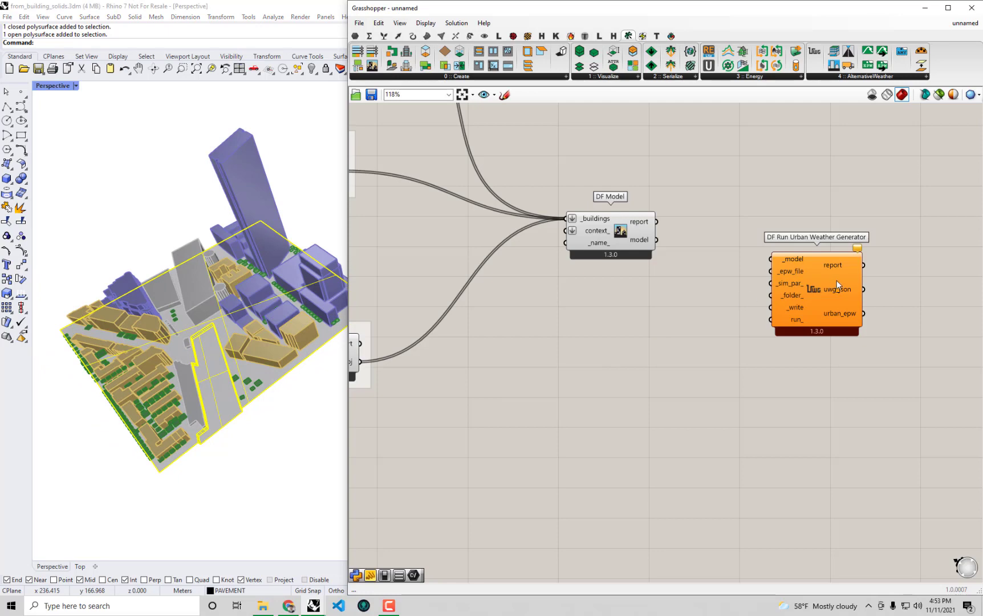
# Step: Place a DF Assign Model UWG Properties component before the Urban Weather Generator and connect the DF Model output to its _model input
pyautogui.moveTo(837, 281); pyautogui.dragTo(880, 276)
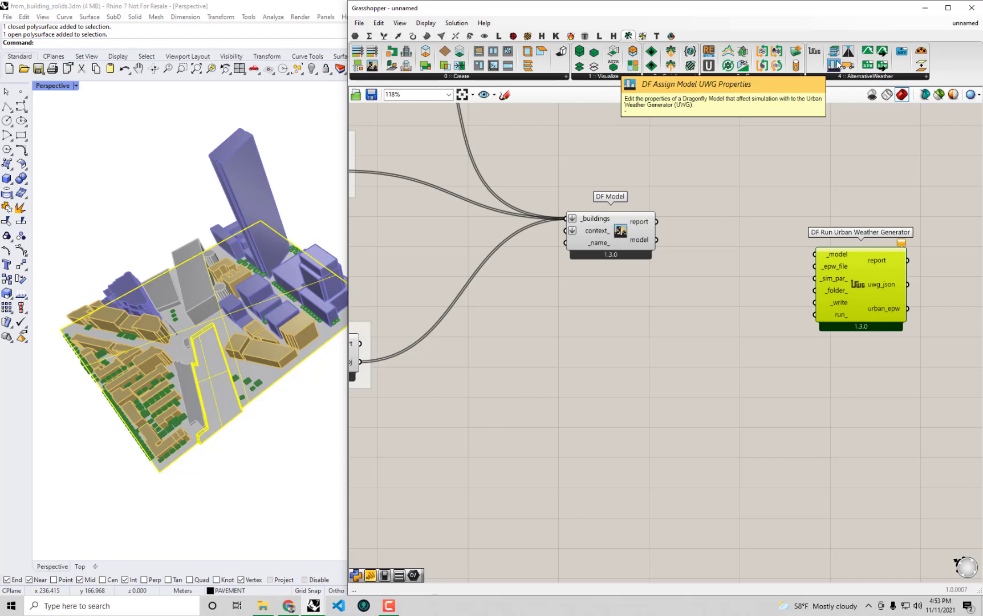
pyautogui.moveTo(837, 64); pyautogui.dragTo(740, 293)
pyautogui.moveTo(819, 292); pyautogui.dragTo(854, 291)
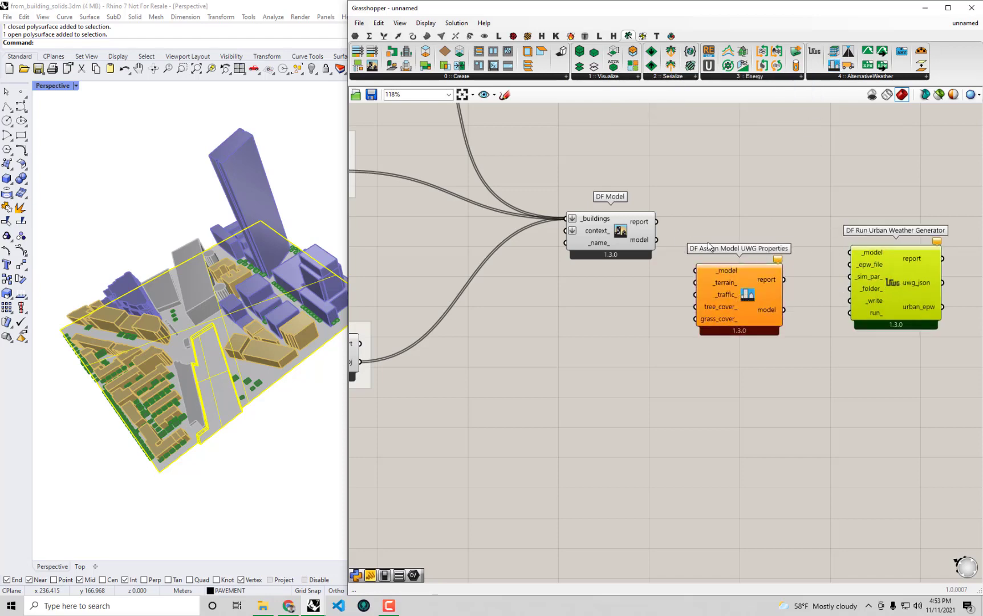
pyautogui.moveTo(641, 237); pyautogui.dragTo(695, 270)
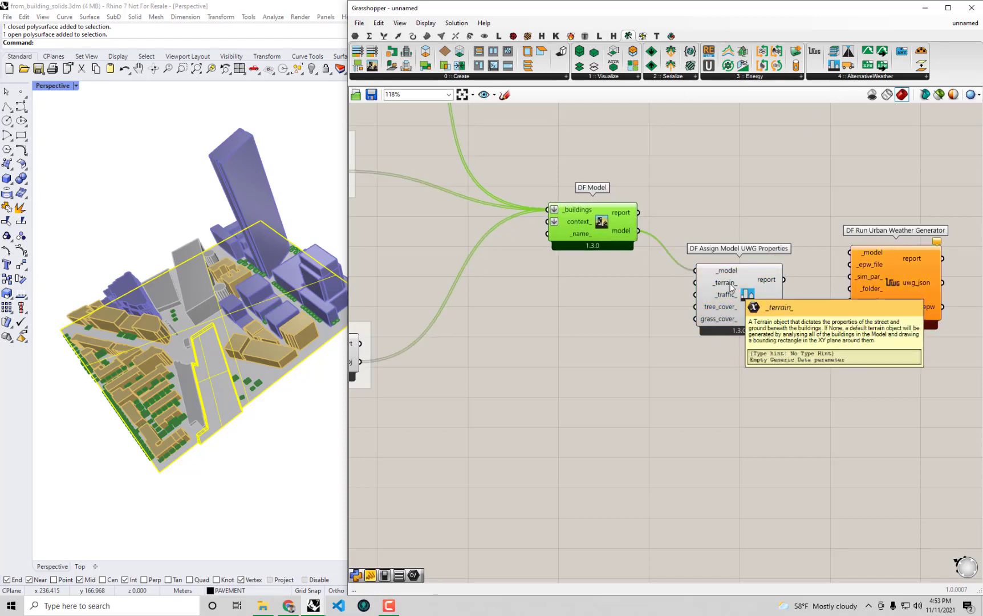
pyautogui.click(676, 374)
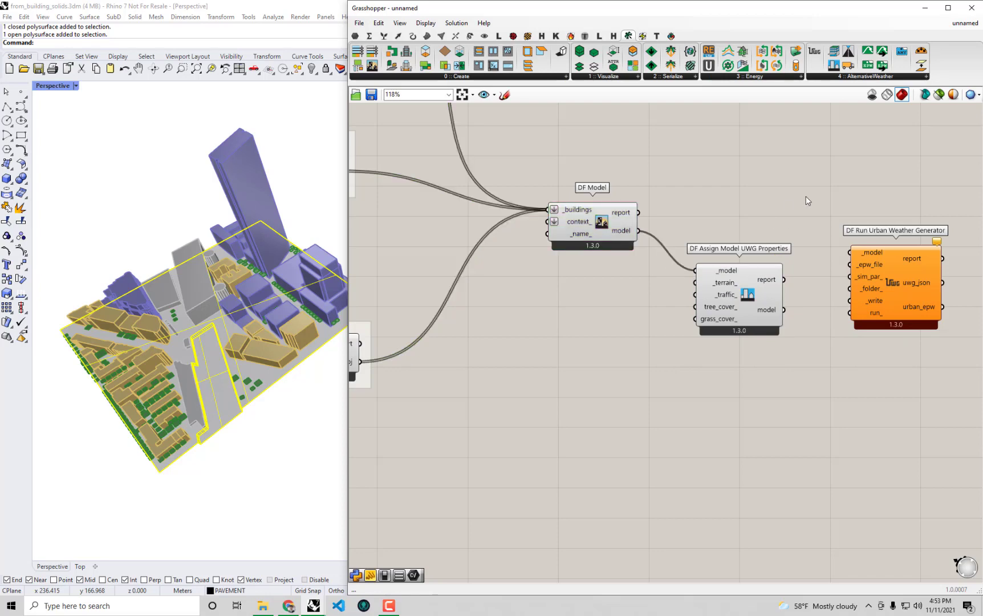
# Step: Place a DF Terrain component below DF Model, beside the DF Assign Model UWG Properties component
pyautogui.moveTo(720, 284)
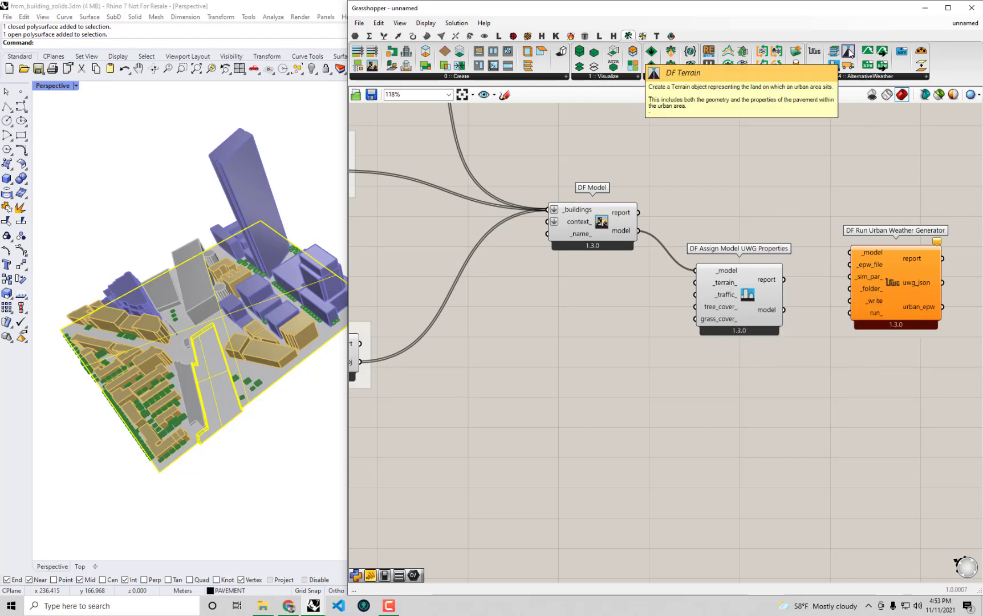
pyautogui.moveTo(848, 52); pyautogui.dragTo(604, 313)
pyautogui.scroll(2, 630, 310)
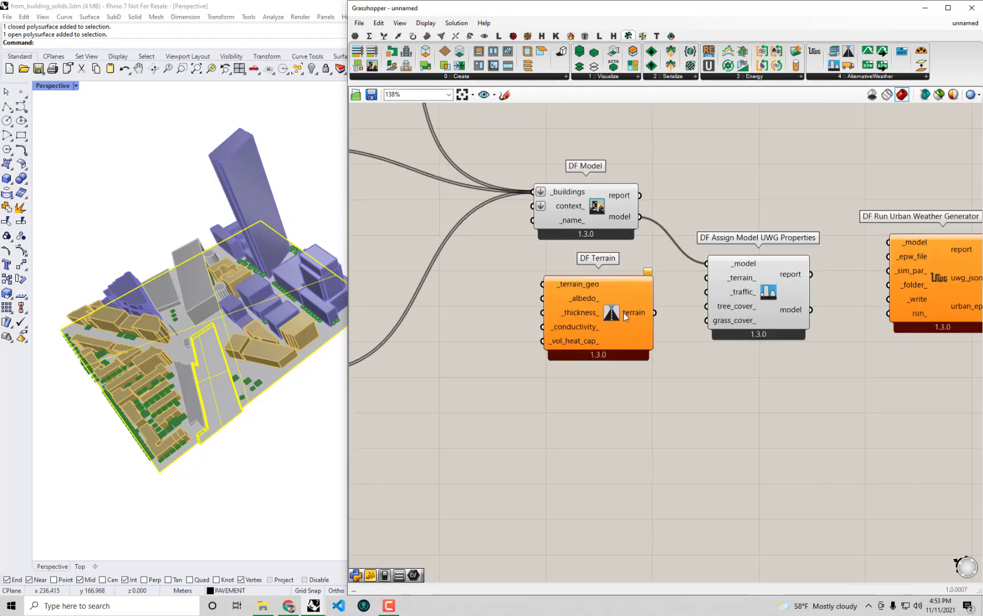
pyautogui.click(624, 313)
pyautogui.click(580, 275)
pyautogui.click(569, 286)
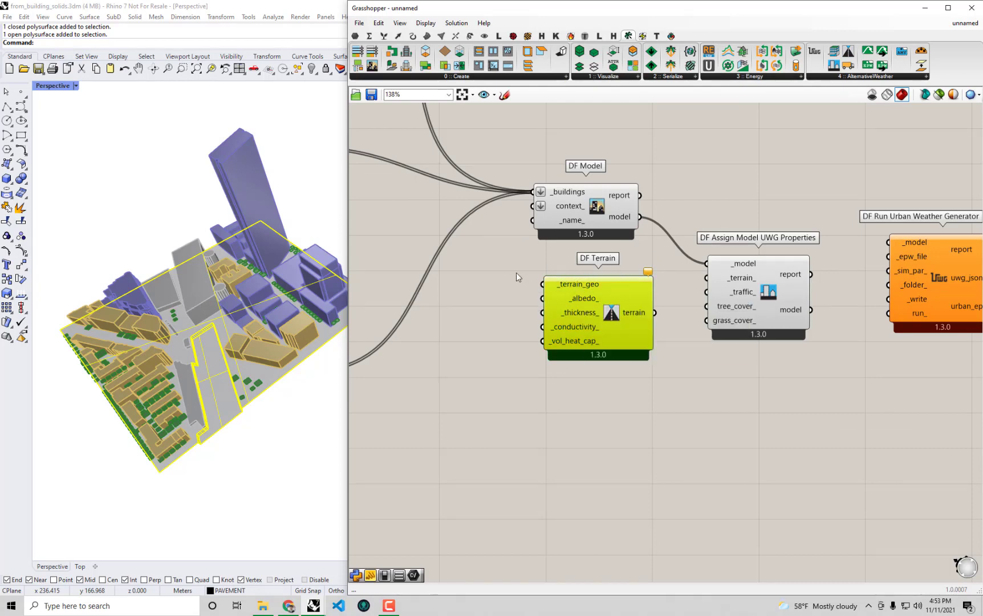
pyautogui.click(573, 273)
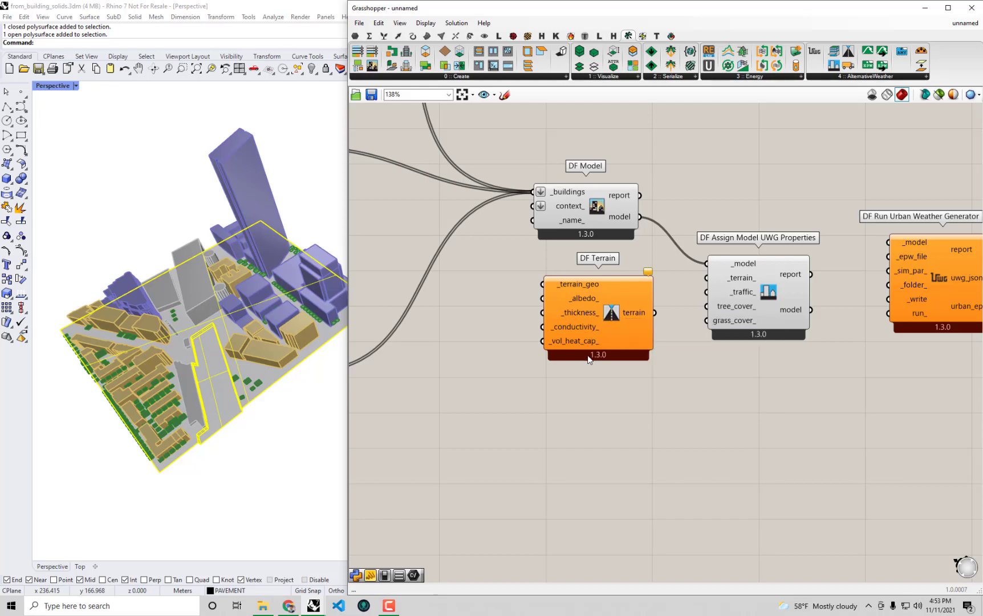
# Step: Add a Geometry parameter beside DF Terrain and set the pavement surface selected in Rhino as its referenced geometry
pyautogui.click(236, 453)
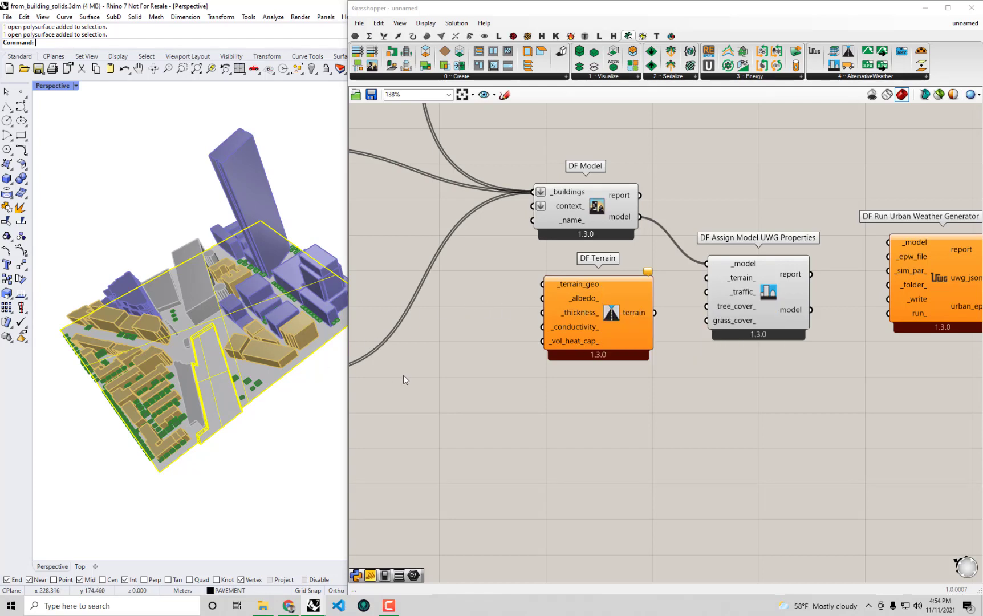
pyautogui.doubleClick(461, 303)
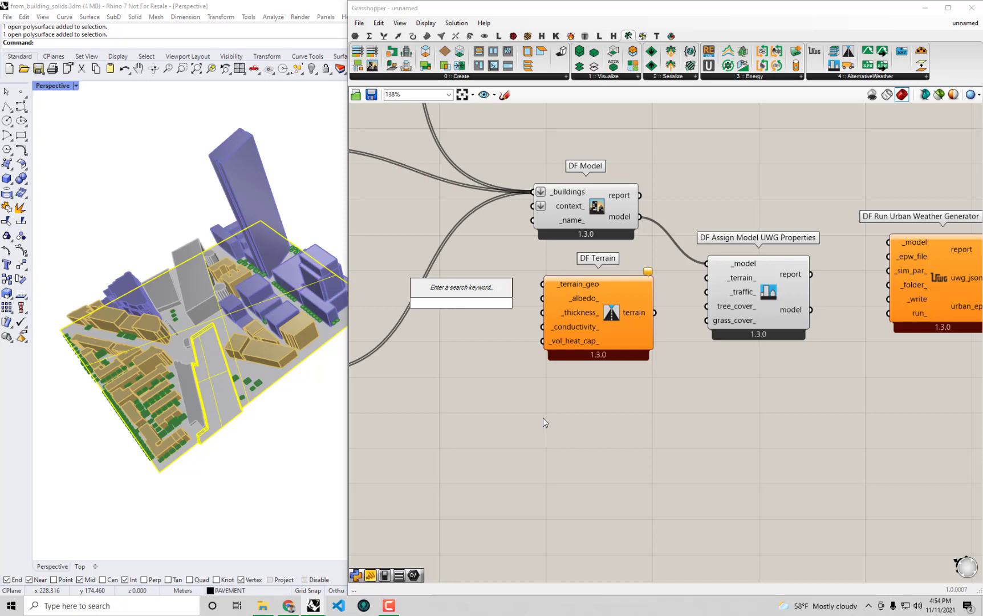
pyautogui.write('geo')
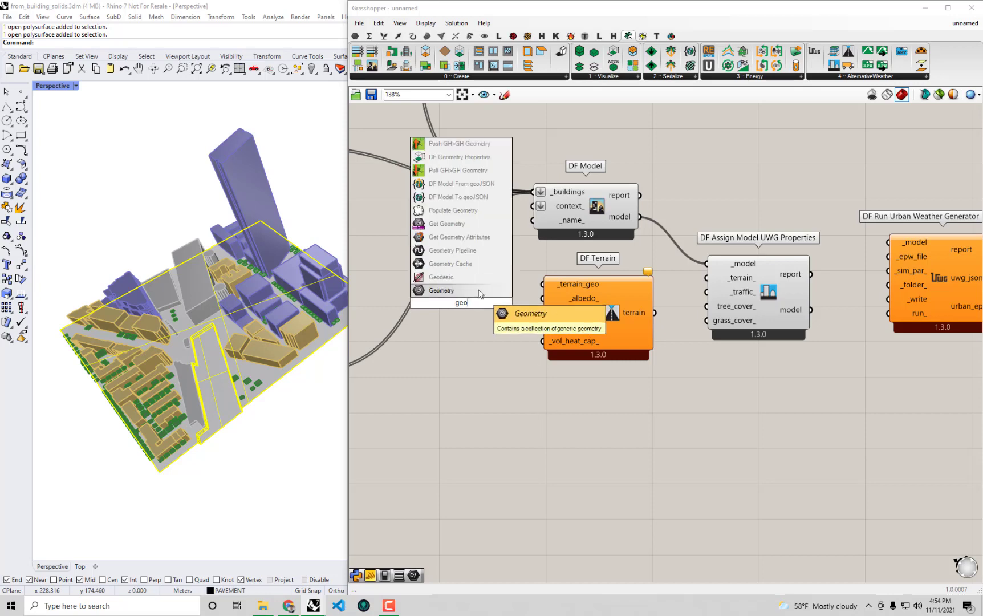
pyautogui.press('Return')
pyautogui.moveTo(193, 398)
pyautogui.mouseDown(button='right')
pyautogui.moveTo(208, 372)
pyautogui.moveTo(202, 394)
pyautogui.mouseUp(button='right')
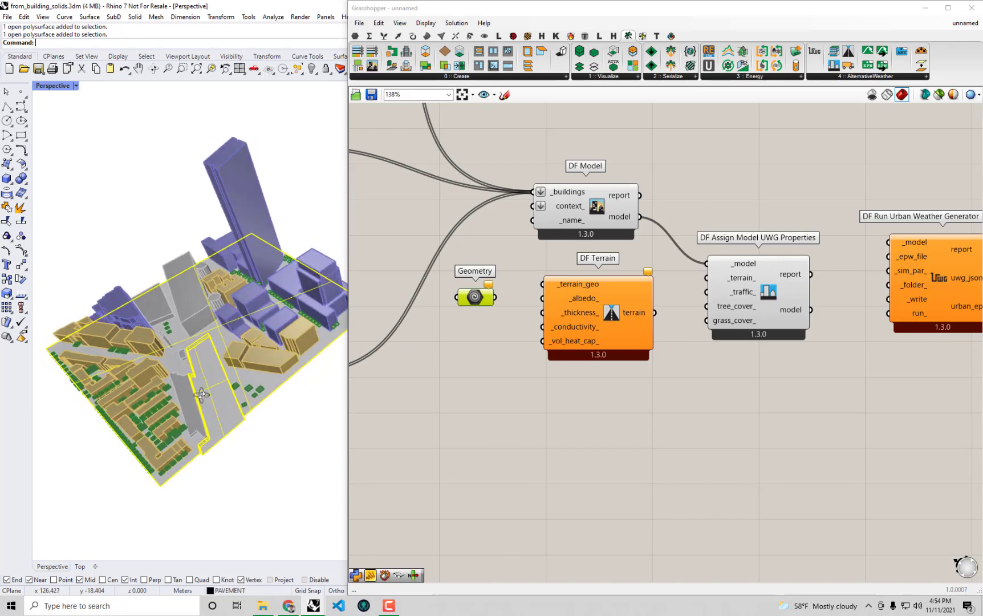
pyautogui.rightClick(472, 298)
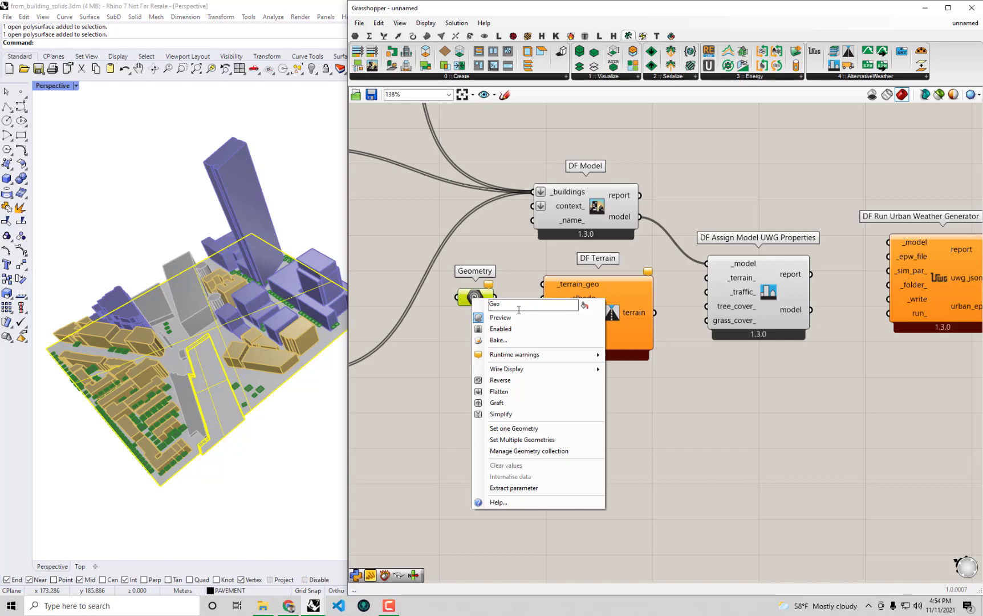
pyautogui.click(553, 431)
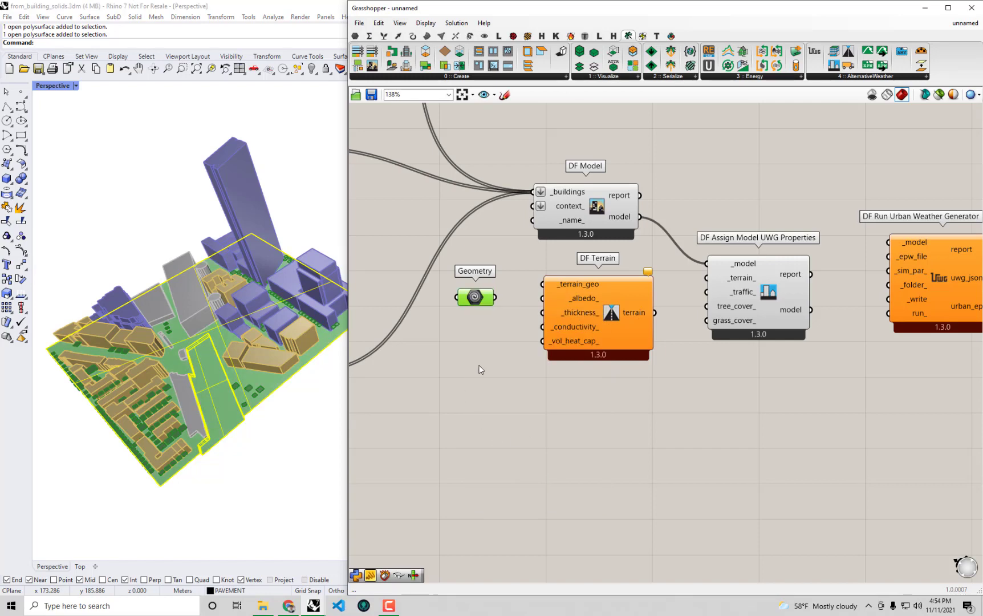
# Step: Align the Geometry parameter with DF Terrain's _terrain_geo input and turn off its preview
pyautogui.moveTo(482, 298); pyautogui.dragTo(484, 284)
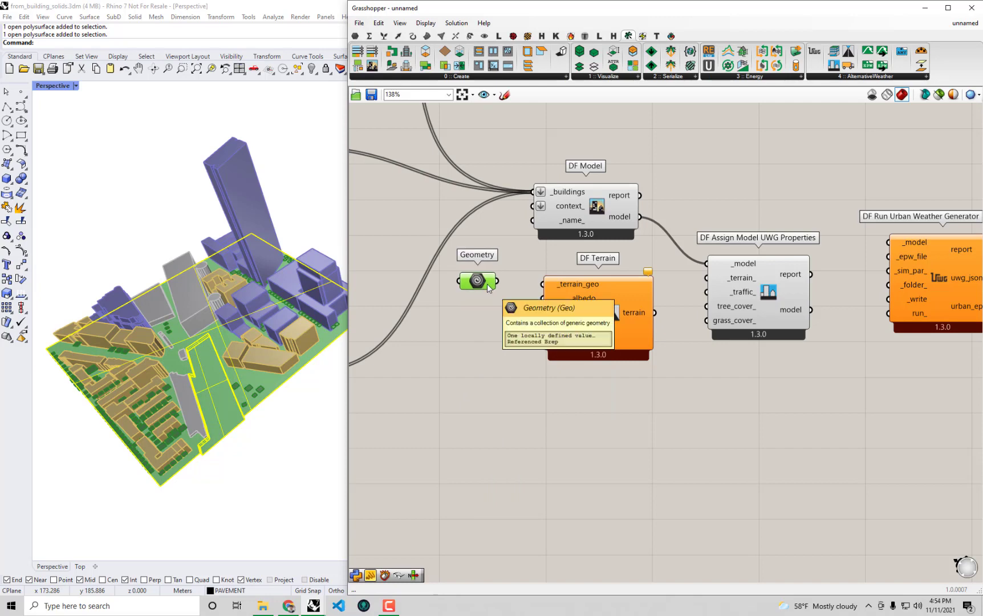
pyautogui.rightClick(485, 283)
pyautogui.click(563, 445)
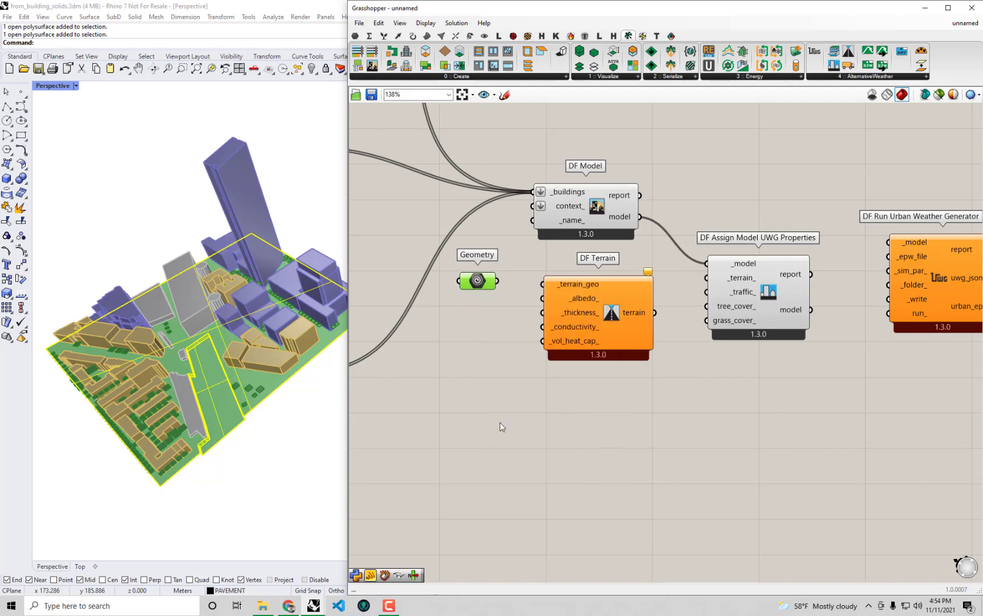
pyautogui.rightClick(485, 334)
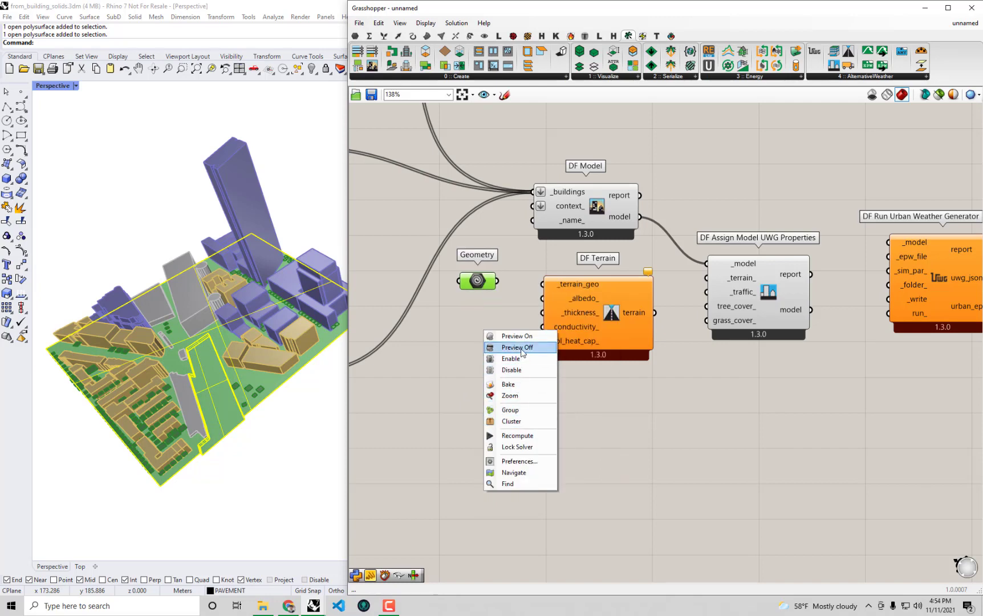
pyautogui.click(520, 349)
pyautogui.click(202, 465)
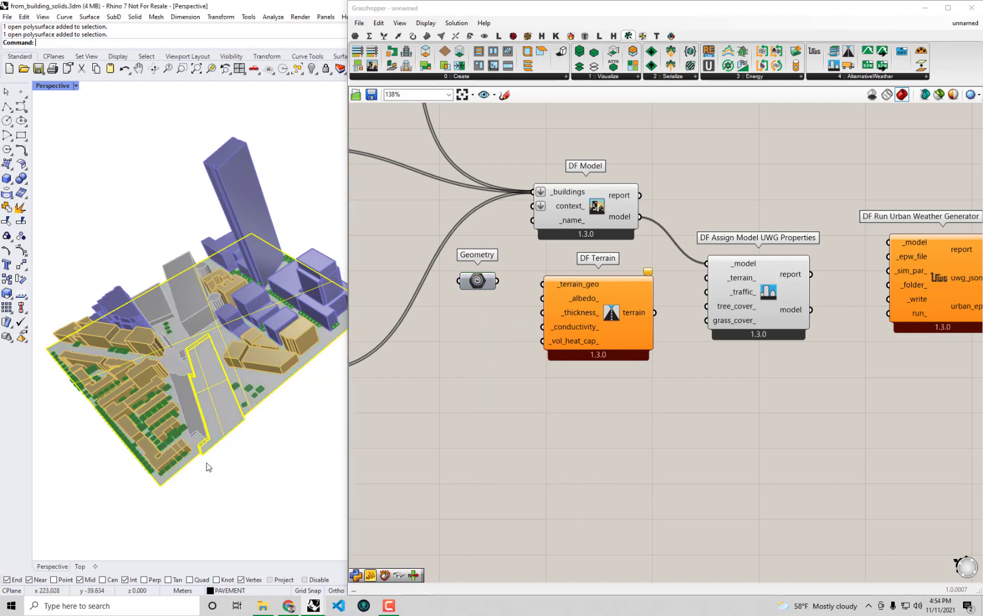
pyautogui.moveTo(240, 479); pyautogui.dragTo(225, 447, button='right')
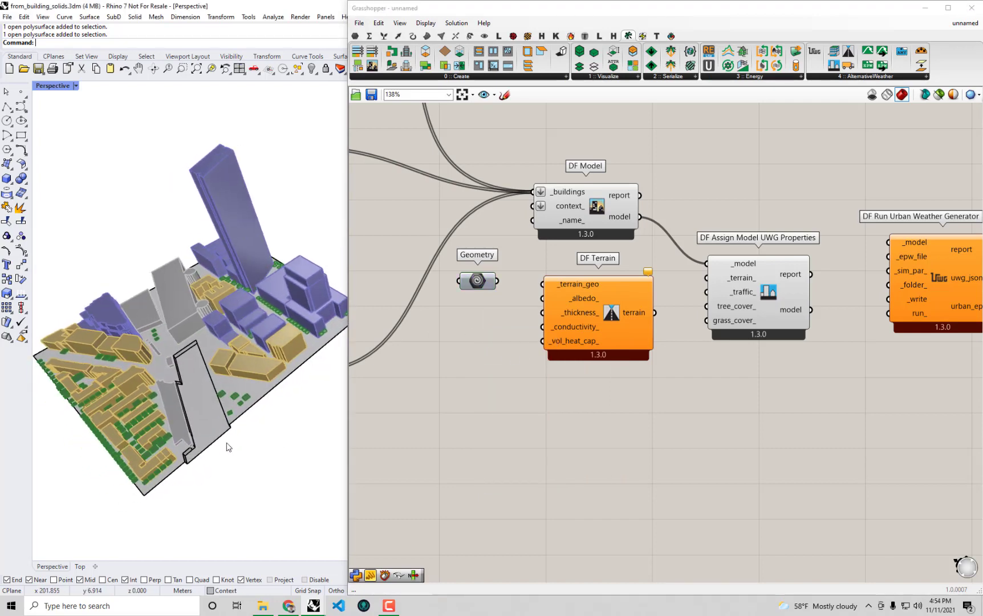
# Step: Connect Geometry to DF Terrain's _terrain_geo input, and the terrain output to _terrain_ on DF Assign Model UWG Properties
pyautogui.moveTo(583, 314); pyautogui.dragTo(582, 319)
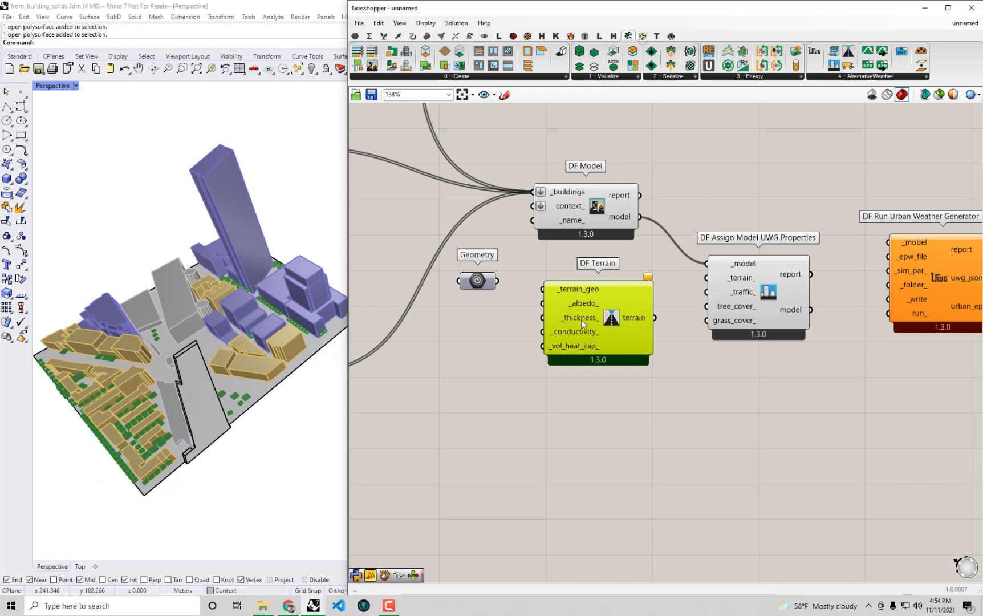
pyautogui.click(677, 146)
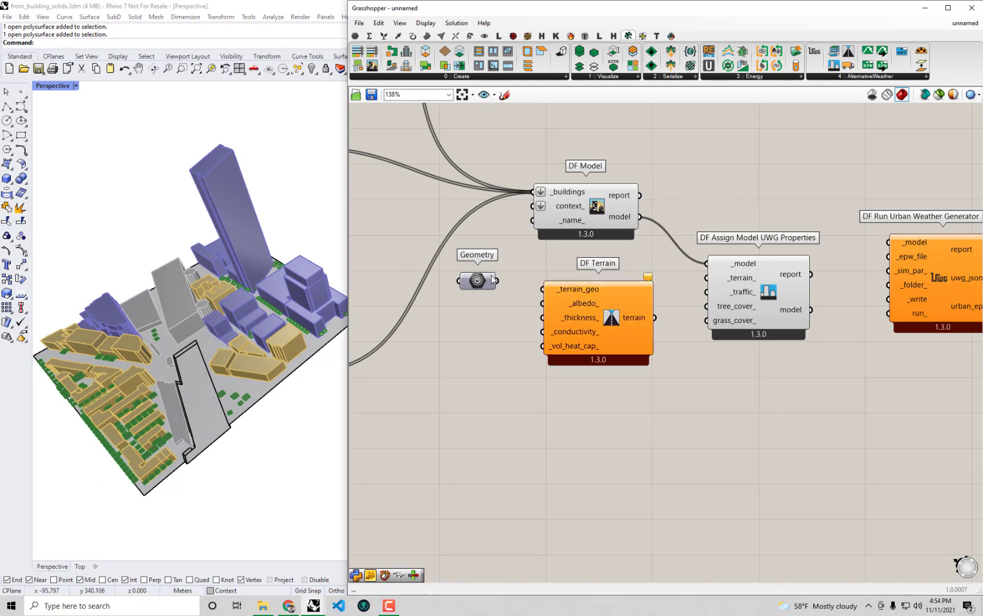
pyautogui.moveTo(498, 280); pyautogui.dragTo(542, 289)
pyautogui.moveTo(596, 314); pyautogui.dragTo(587, 306)
pyautogui.moveTo(637, 308); pyautogui.dragTo(595, 323, button='right')
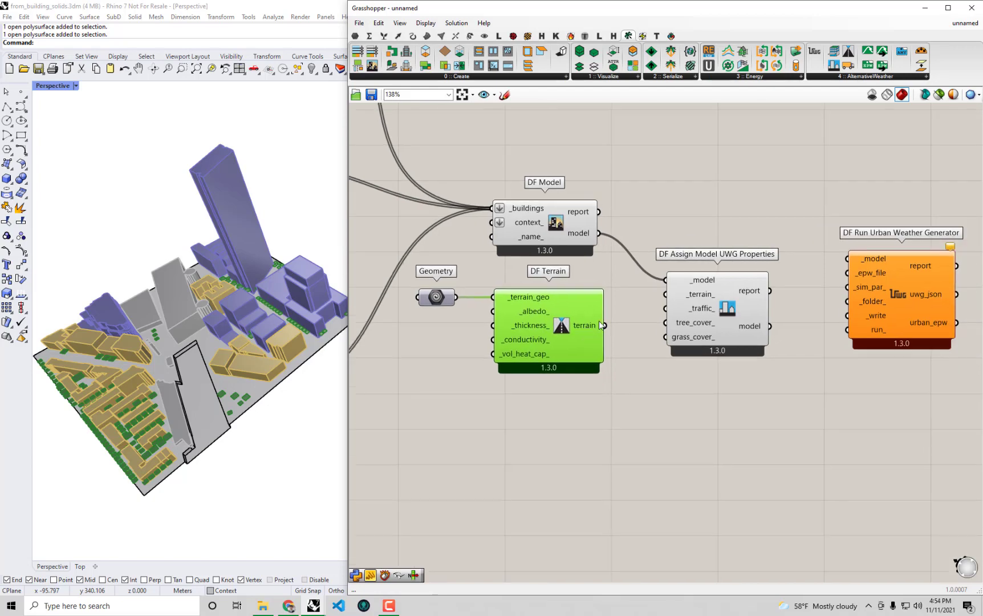
pyautogui.moveTo(606, 325); pyautogui.dragTo(668, 295)
# Step: Add a widened panel above DF Assign Model UWG Properties showing its report output, with the Urban Weather Generator component moved farther away
pyautogui.moveTo(856, 268); pyautogui.dragTo(888, 278)
pyautogui.moveTo(821, 236); pyautogui.dragTo(799, 235, button='right')
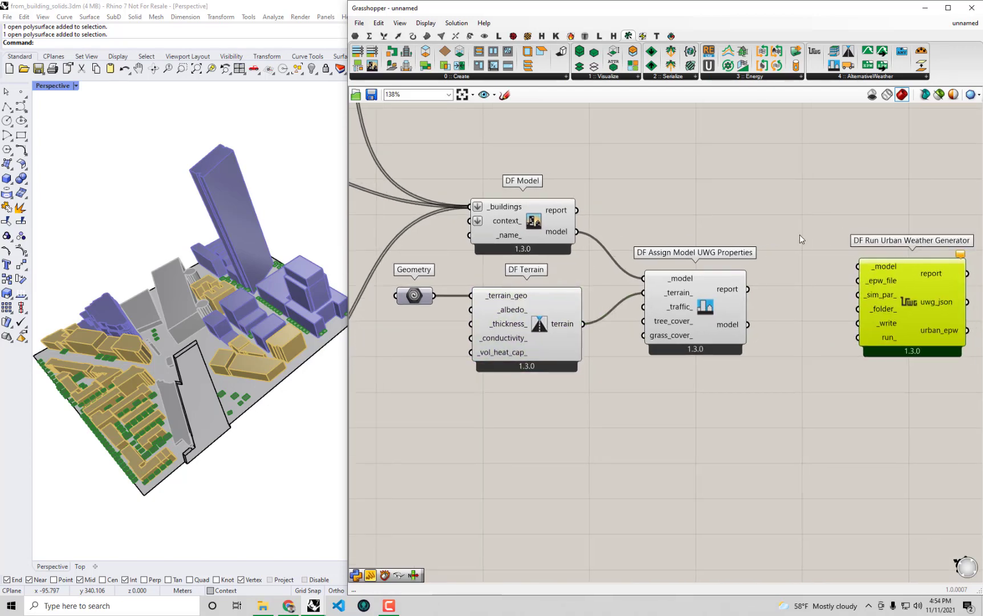
pyautogui.scroll(-2, 799, 234)
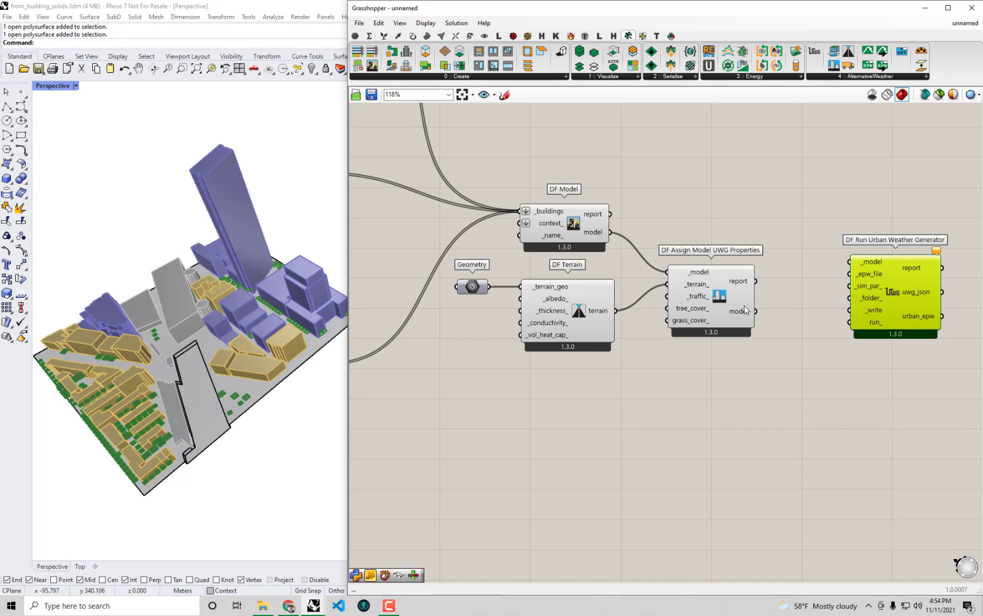
pyautogui.doubleClick(779, 179)
pyautogui.write('pan')
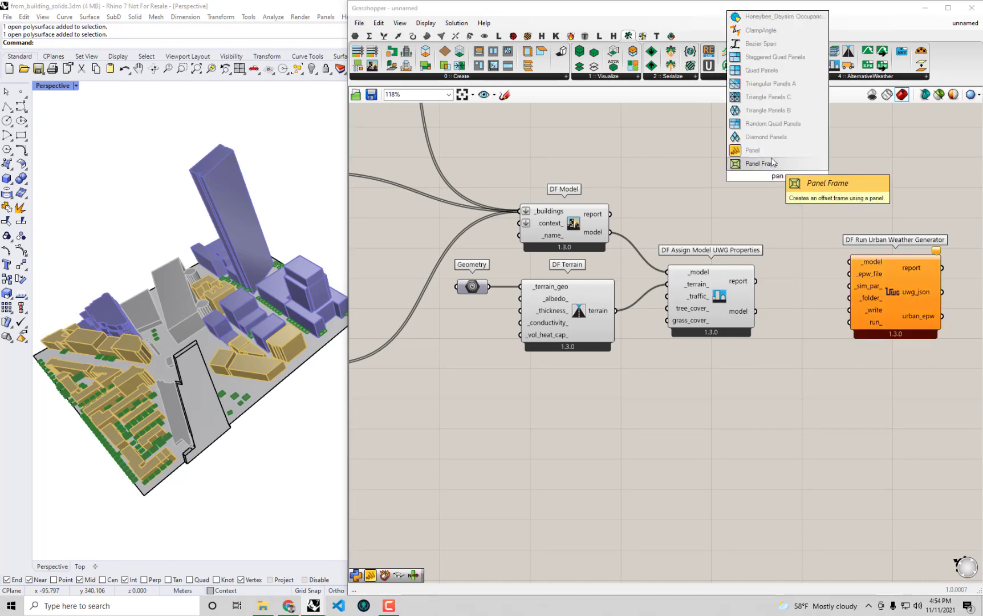
pyautogui.click(753, 150)
pyautogui.moveTo(755, 281); pyautogui.dragTo(766, 187)
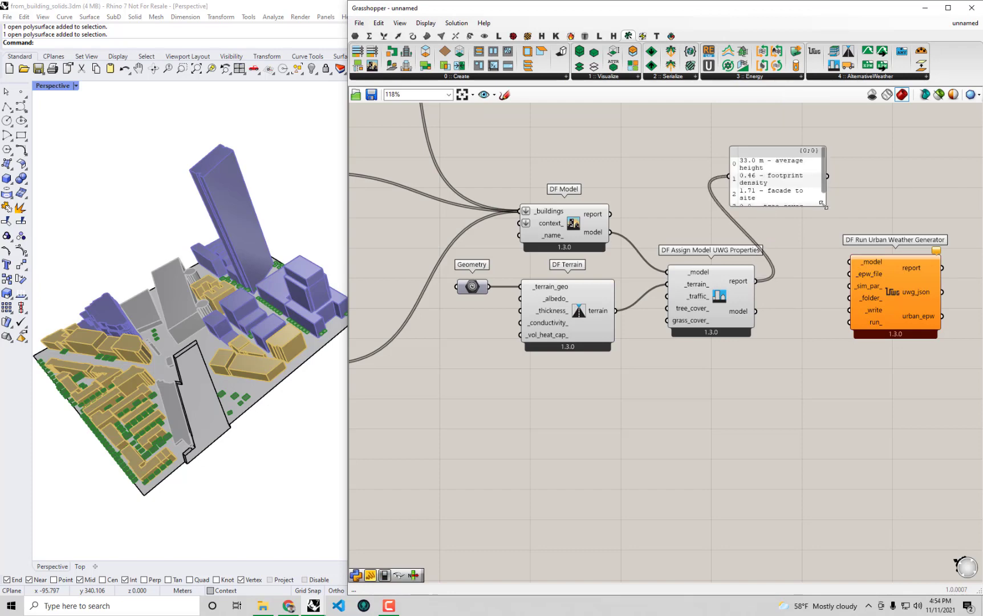
pyautogui.moveTo(823, 204); pyautogui.dragTo(893, 206)
pyautogui.scroll(2, 893, 191)
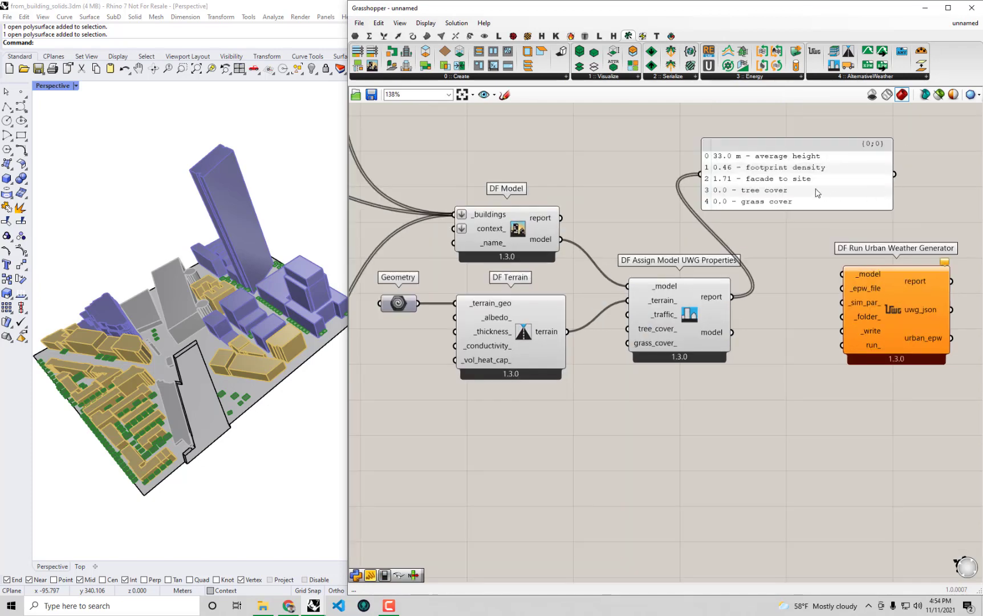
pyautogui.moveTo(817, 193); pyautogui.dragTo(833, 188)
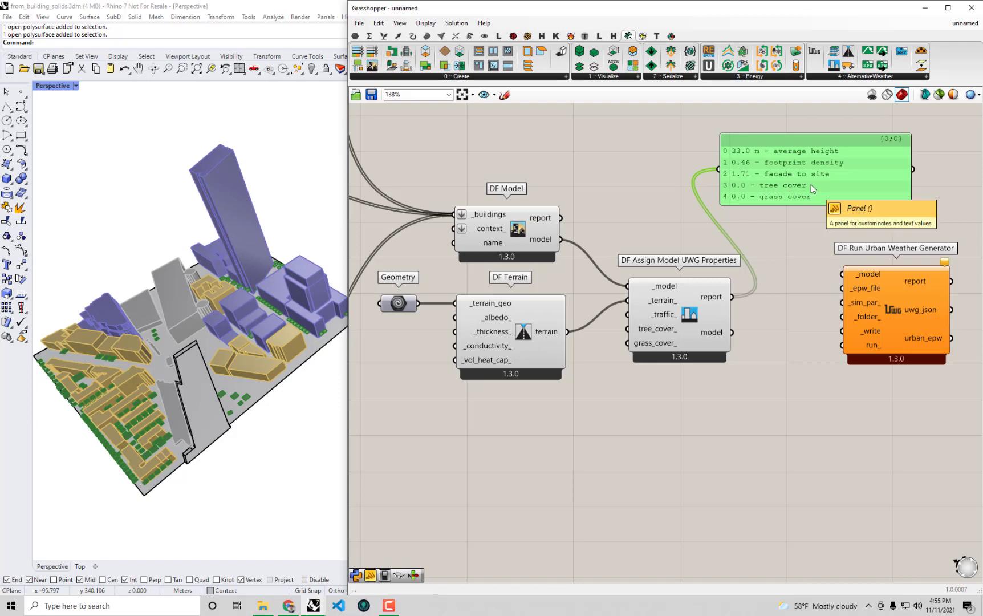
# Step: Examine the reported height, density, facade and vegetation values, and the tree_cover_ and grass_cover_ inputs of DF Assign Model UWG Properties
pyautogui.click(645, 158)
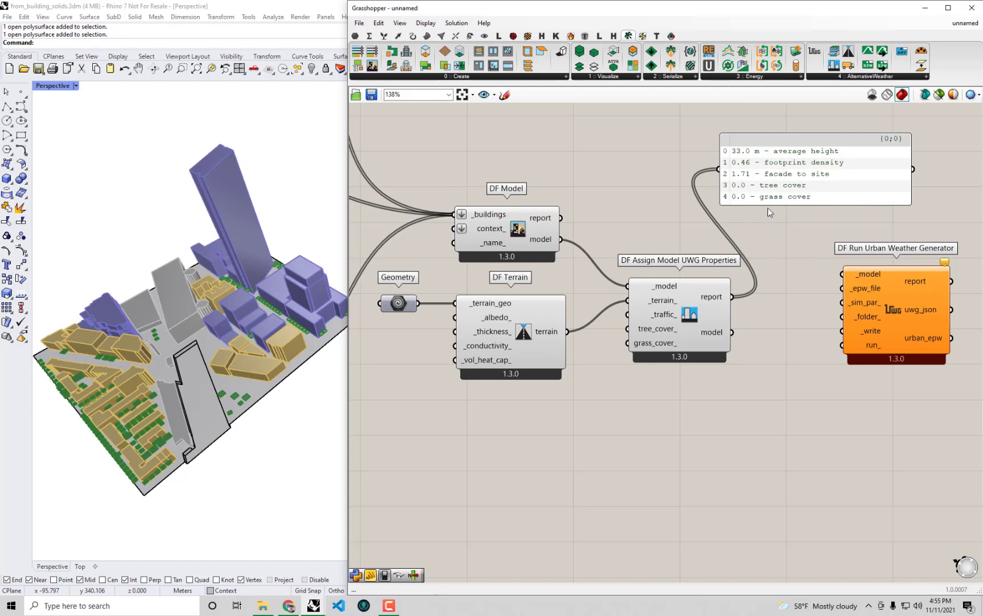
pyautogui.scroll(2, 749, 173)
pyautogui.moveTo(801, 199); pyautogui.dragTo(791, 217, button='right')
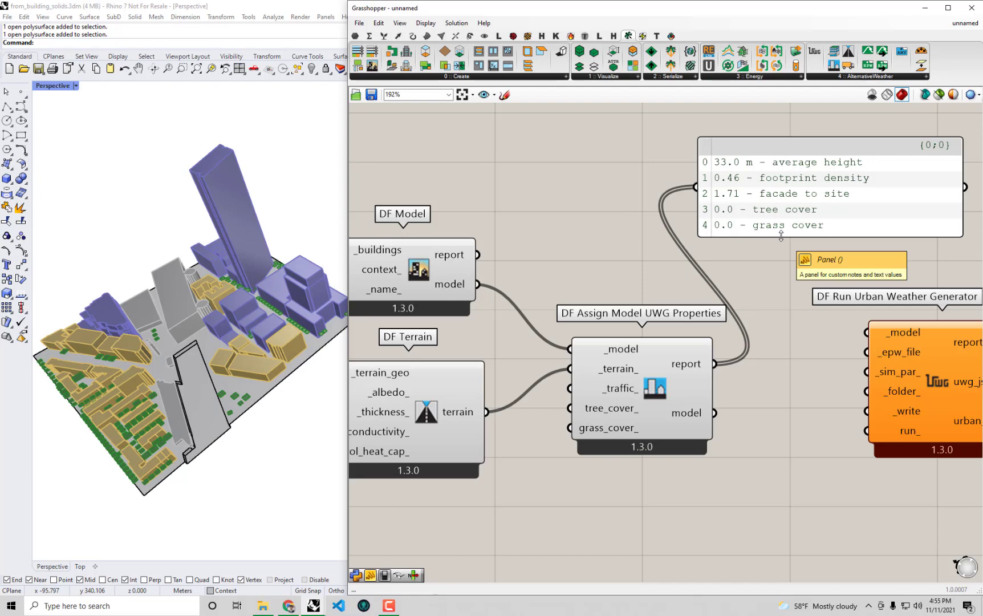
pyautogui.scroll(-2, 780, 235)
pyautogui.moveTo(755, 263); pyautogui.dragTo(791, 255, button='right')
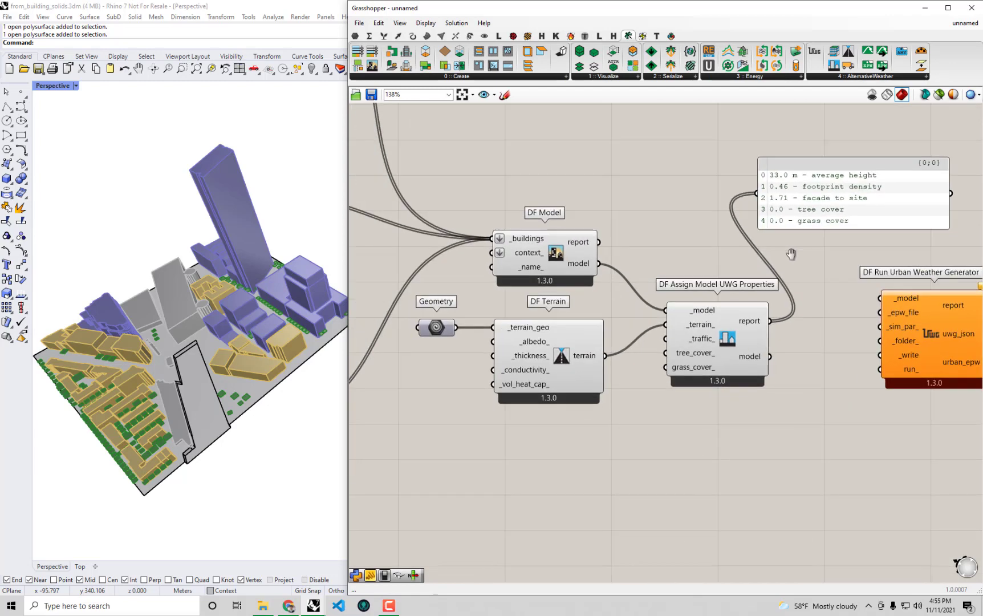
pyautogui.scroll(-1, 793, 260)
pyautogui.scroll(2, 712, 349)
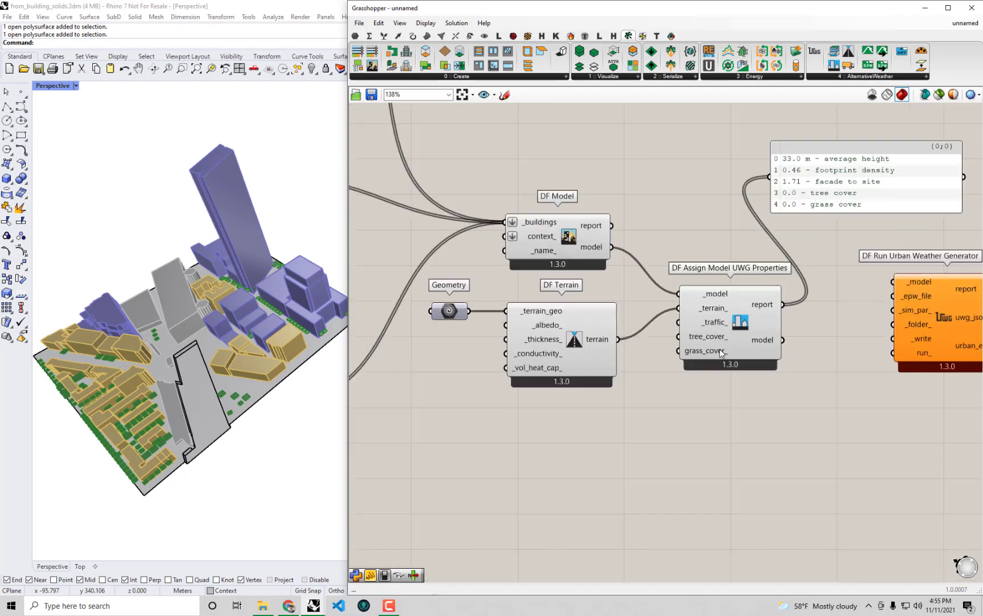
pyautogui.click(709, 343)
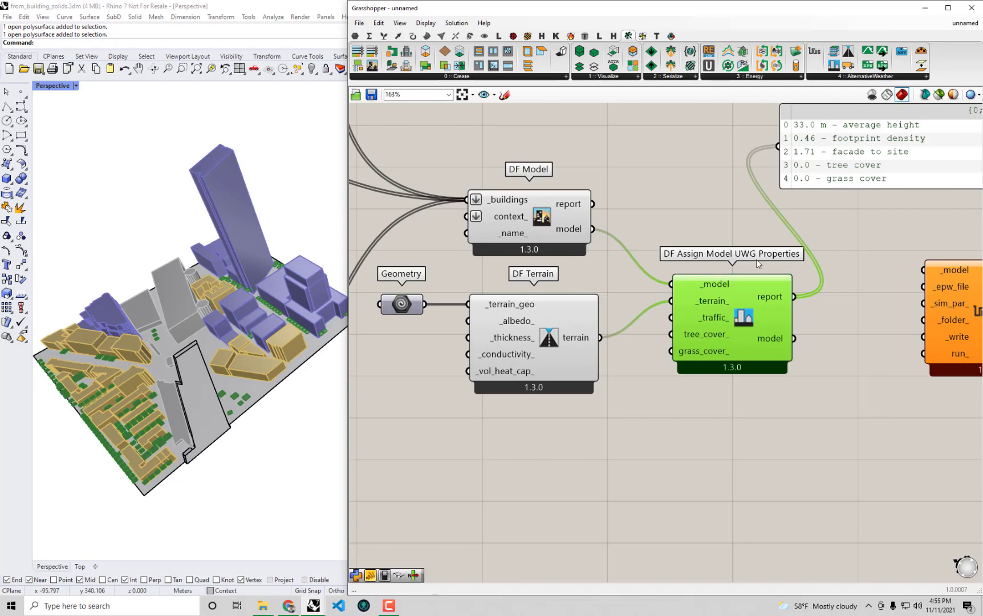
pyautogui.click(758, 406)
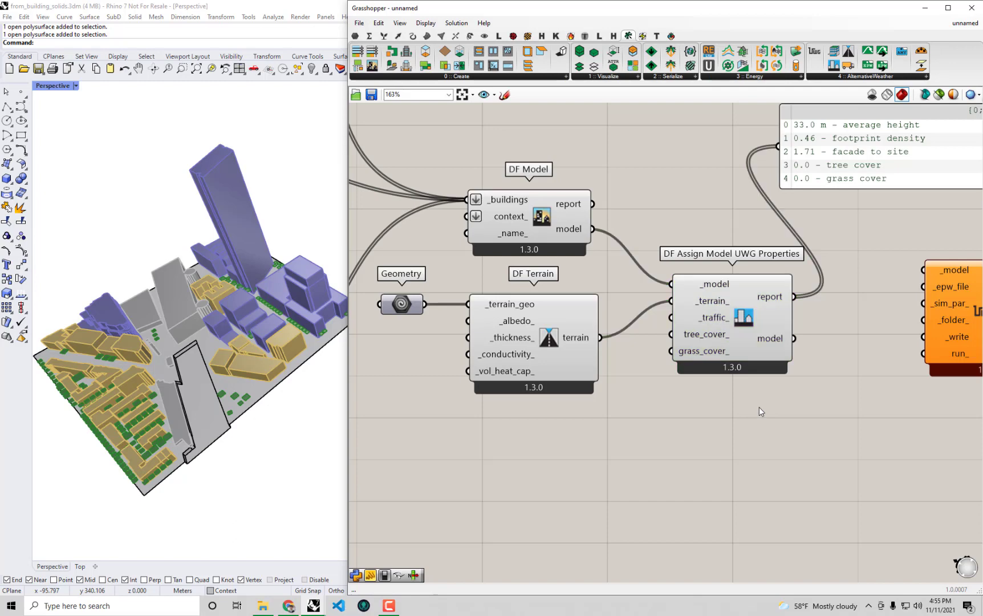
pyautogui.scroll(-2, 681, 351)
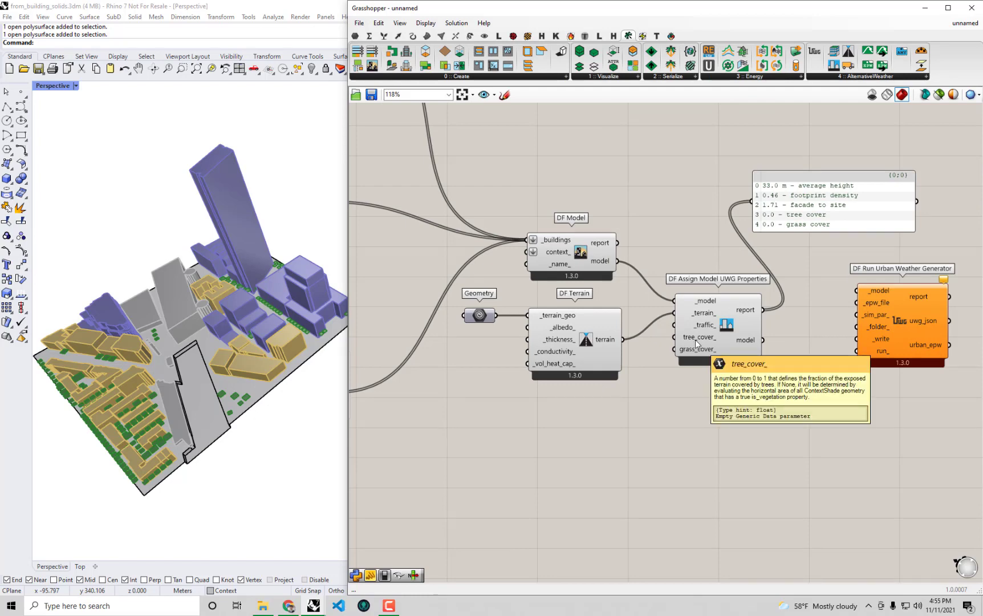
# Step: Move the Geometry, DF Terrain, UWG Properties and Urban Weather Generator components down and away from DF Model, keeping the report panel above
pyautogui.moveTo(821, 215); pyautogui.dragTo(839, 209)
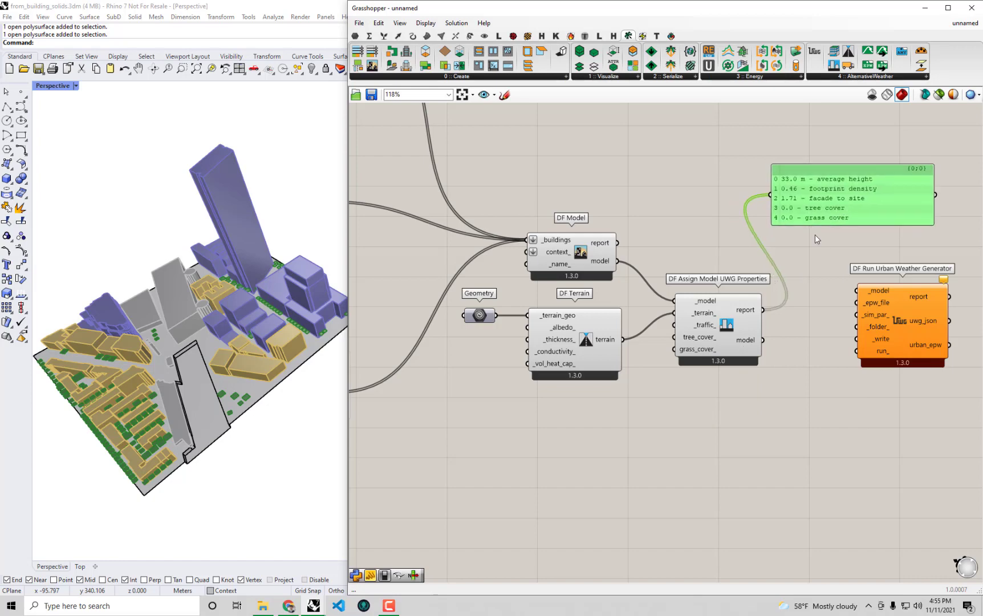
pyautogui.click(608, 421)
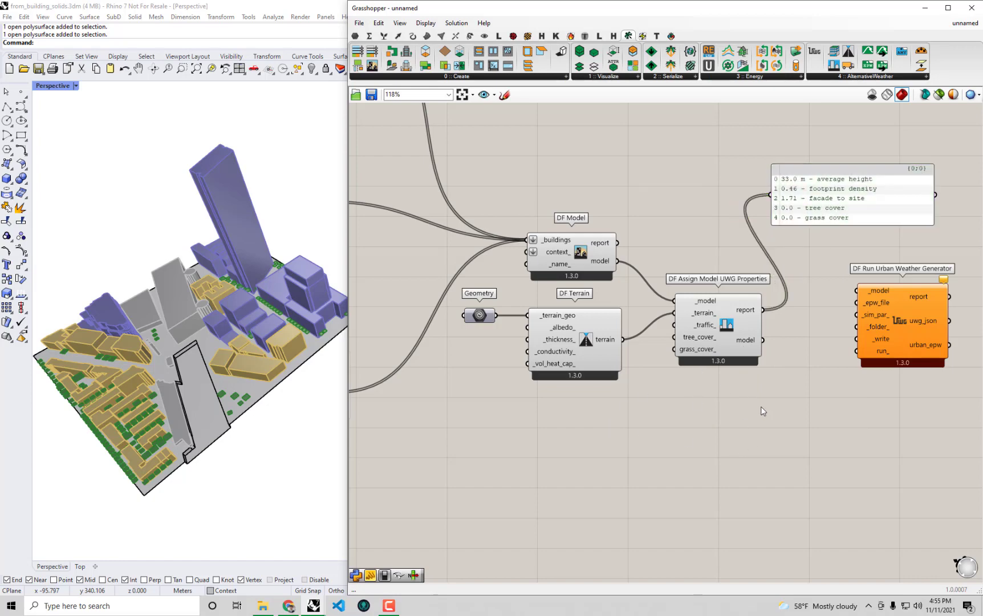
pyautogui.scroll(-1, 752, 399)
pyautogui.moveTo(892, 436); pyautogui.dragTo(504, 310)
pyautogui.moveTo(652, 357); pyautogui.dragTo(704, 409)
pyautogui.click(629, 340)
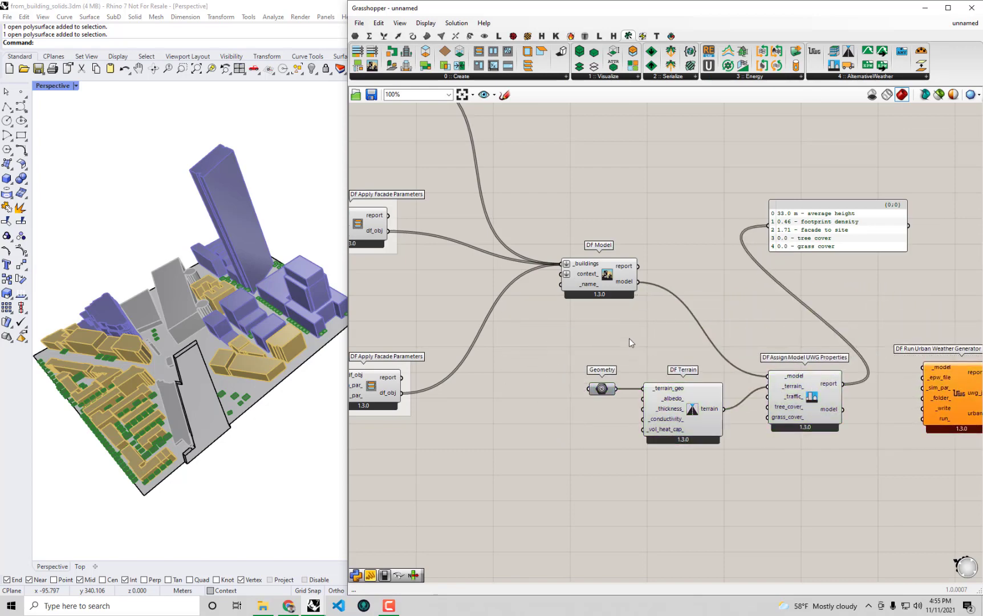
pyautogui.moveTo(841, 244); pyautogui.dragTo(853, 243)
# Step: Select a green tree surface on the Trees layer in Rhino and examine the tree patches around the buildings
pyautogui.click(593, 276)
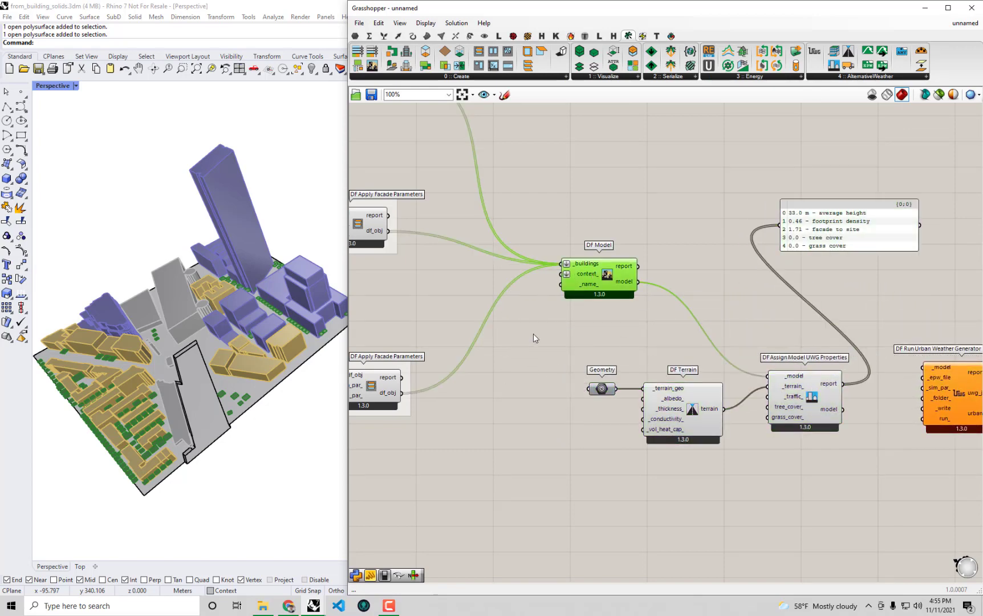
pyautogui.moveTo(533, 338); pyautogui.dragTo(560, 327, button='right')
pyautogui.scroll(3, 111, 436)
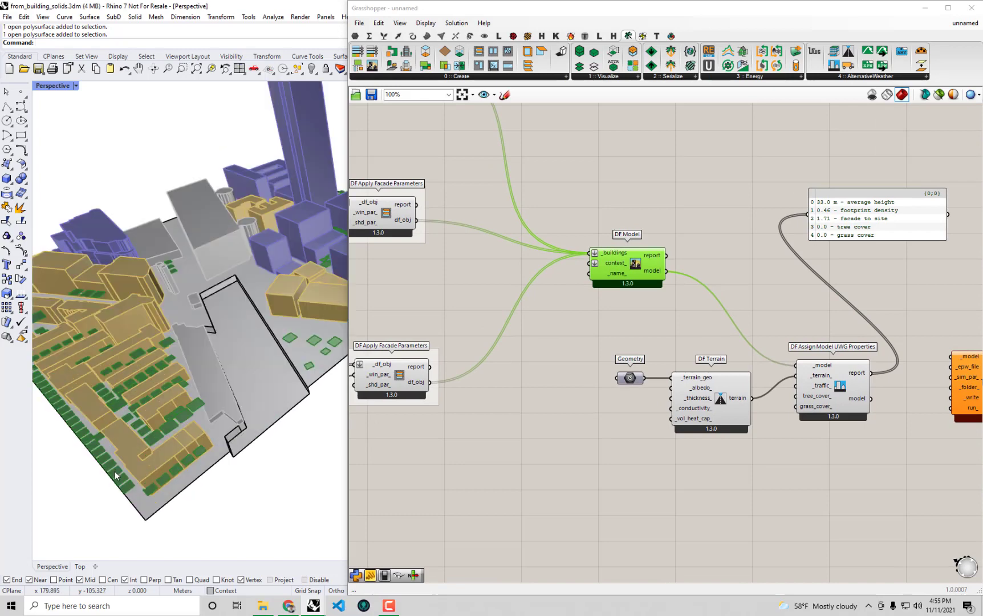
pyautogui.scroll(3, 116, 475)
pyautogui.click(123, 479)
pyautogui.scroll(-3, 157, 373)
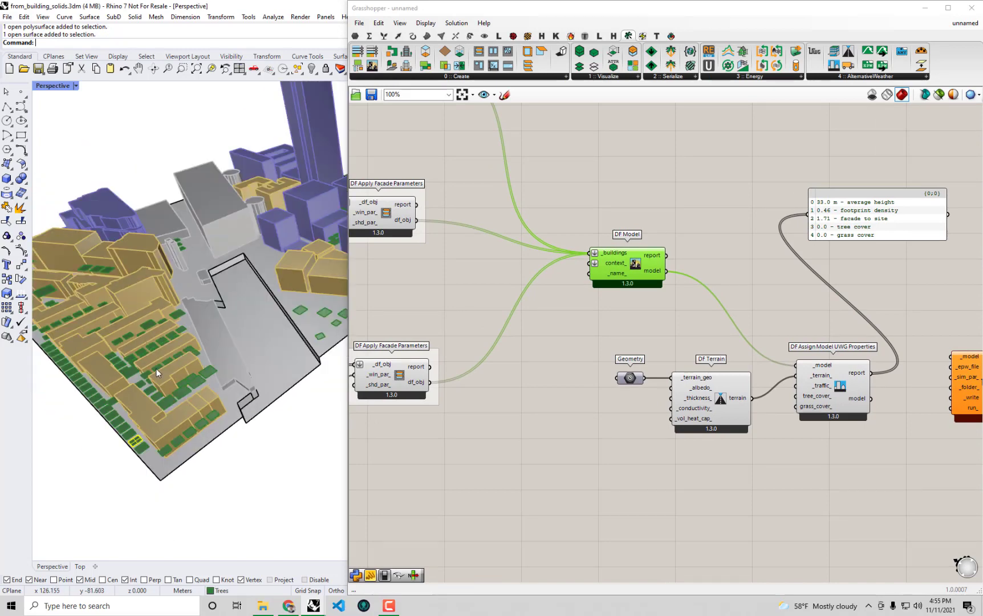
pyautogui.moveTo(157, 370); pyautogui.dragTo(173, 375, button='right')
pyautogui.click(156, 395)
pyautogui.click(468, 295)
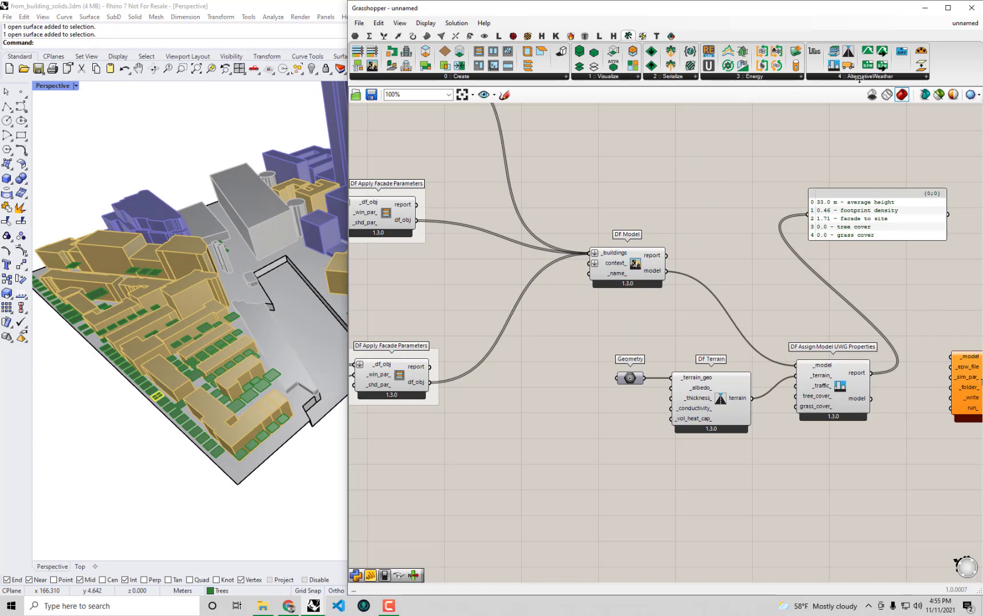
pyautogui.moveTo(541, 466); pyautogui.dragTo(602, 466, button='right')
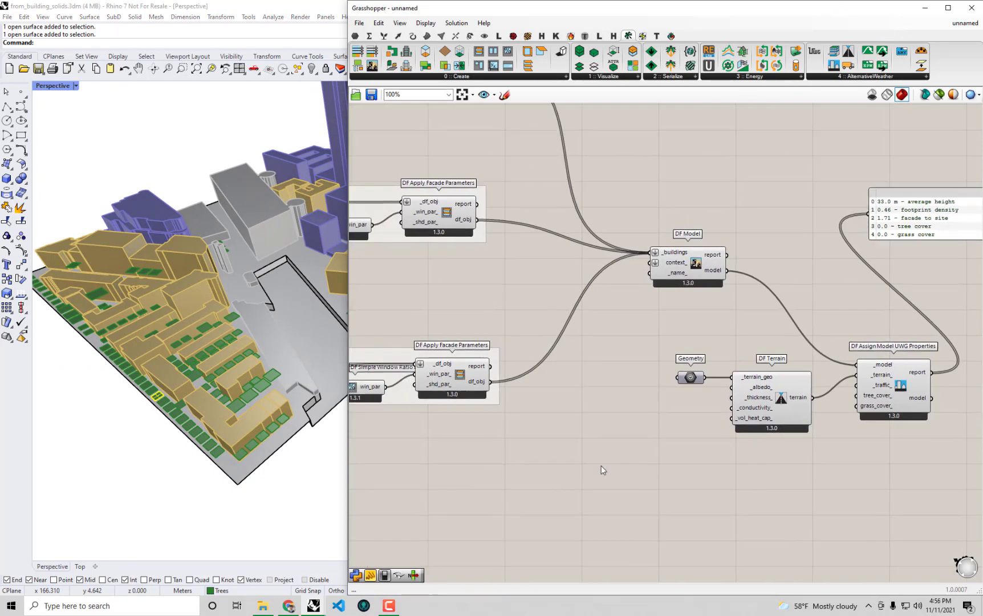
# Step: Add a Geometry parameter below the facade components and select all tree surfaces on Rhino's Trees layer
pyautogui.doubleClick(502, 460)
pyautogui.write('geo')
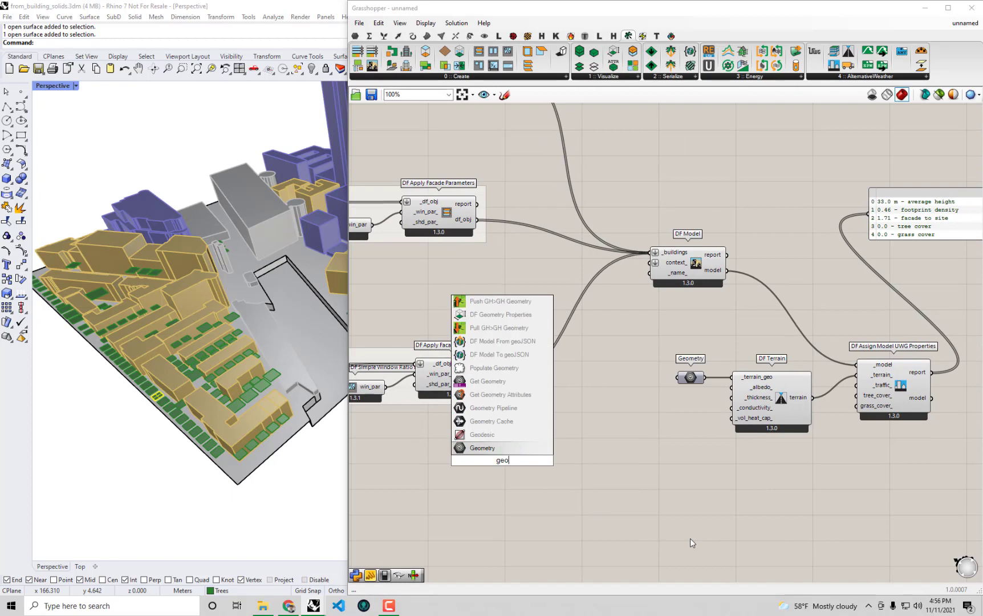
pyautogui.click(519, 449)
pyautogui.moveTo(714, 11); pyautogui.dragTo(722, 364)
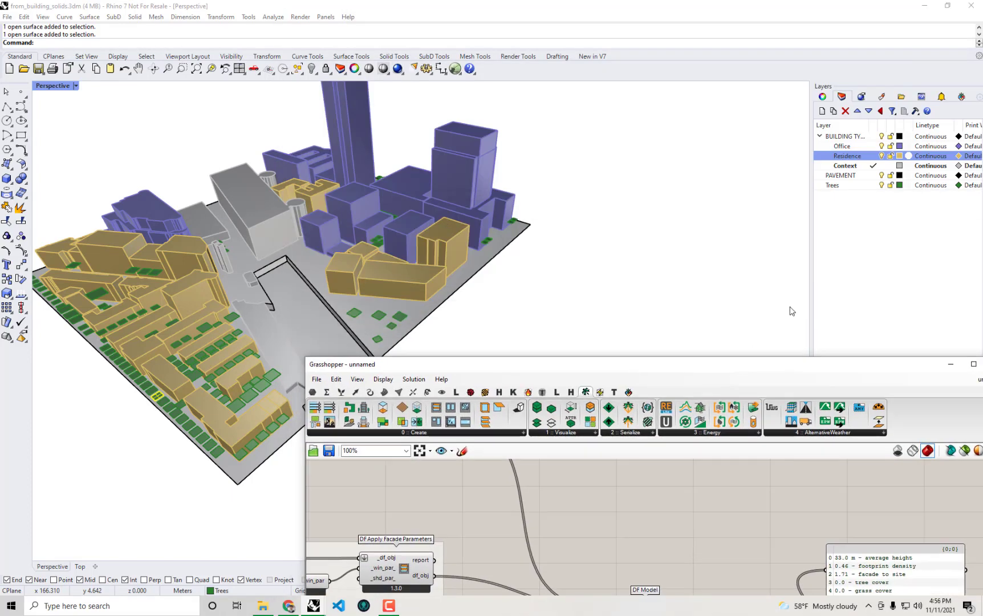
pyautogui.rightClick(847, 189)
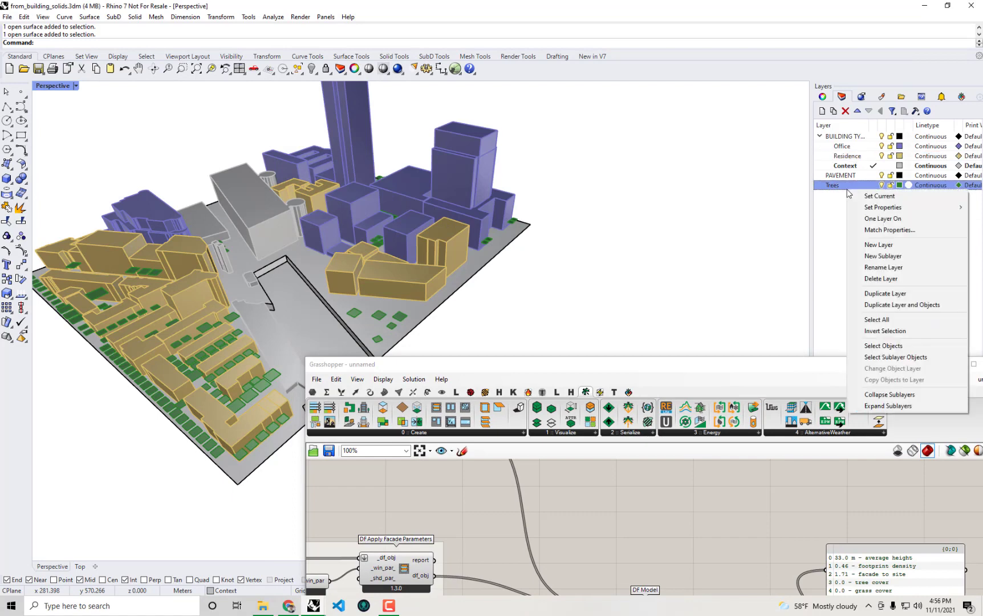
pyautogui.click(889, 357)
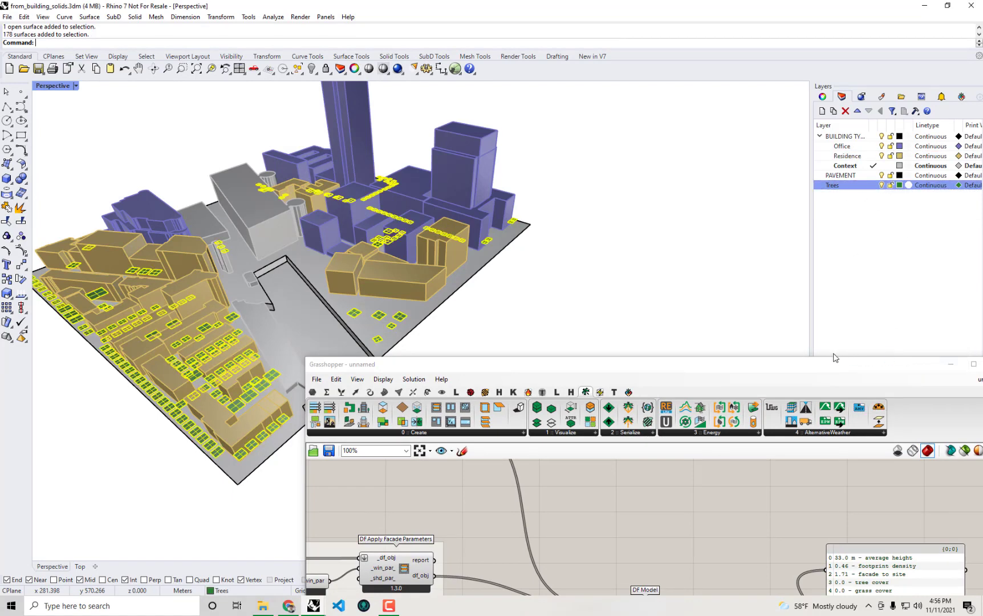
# Step: Assign the selected tree surfaces to the new Geometry parameter as multiple geometries
pyautogui.moveTo(815, 361); pyautogui.dragTo(981, 238)
pyautogui.moveTo(708, 392); pyautogui.dragTo(642, 370, button='right')
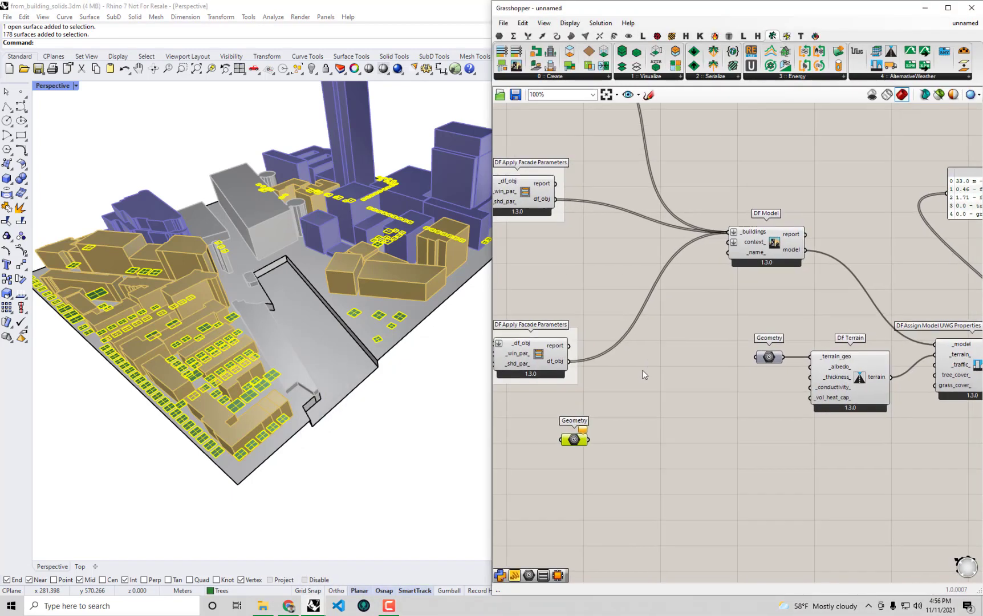
pyautogui.rightClick(574, 446)
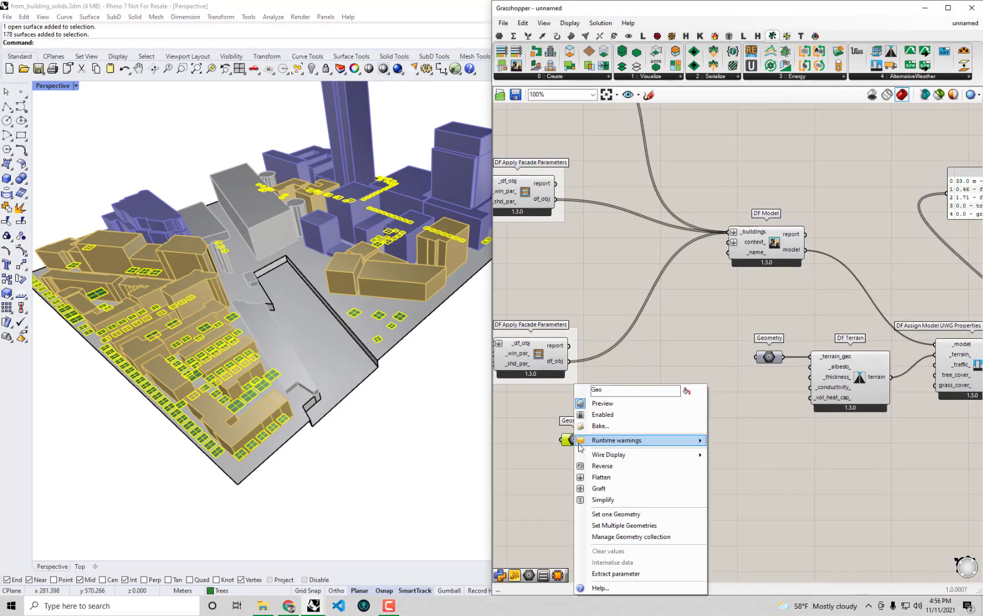
pyautogui.click(640, 525)
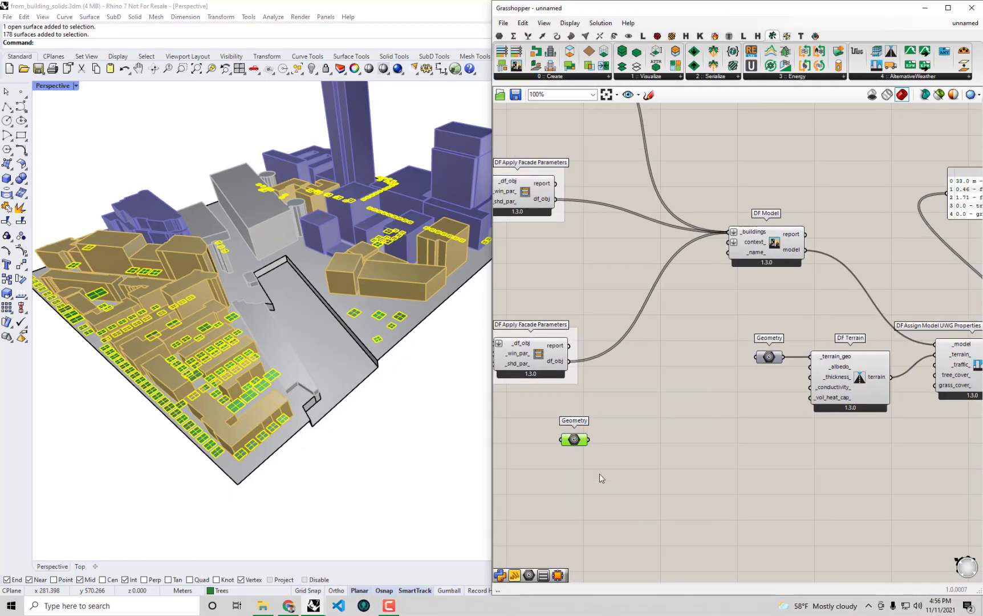
pyautogui.rightClick(574, 439)
pyautogui.click(603, 562)
pyautogui.rightClick(682, 387)
pyautogui.click(692, 407)
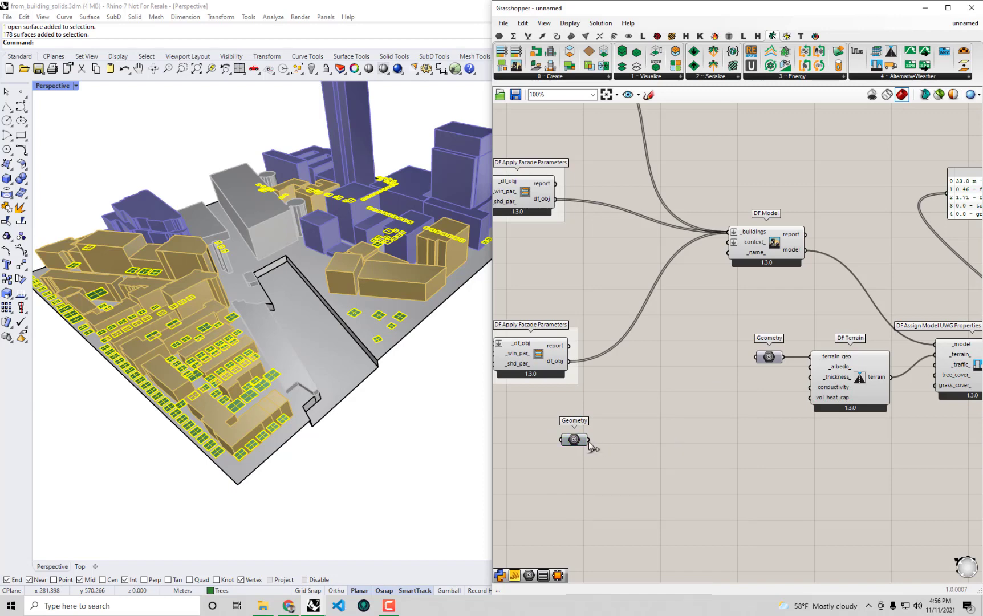
# Step: Add a DF ContextShade component beside the tree Geometry parameter and connect the parameter to its _geo input
pyautogui.moveTo(572, 442)
pyautogui.click(513, 78)
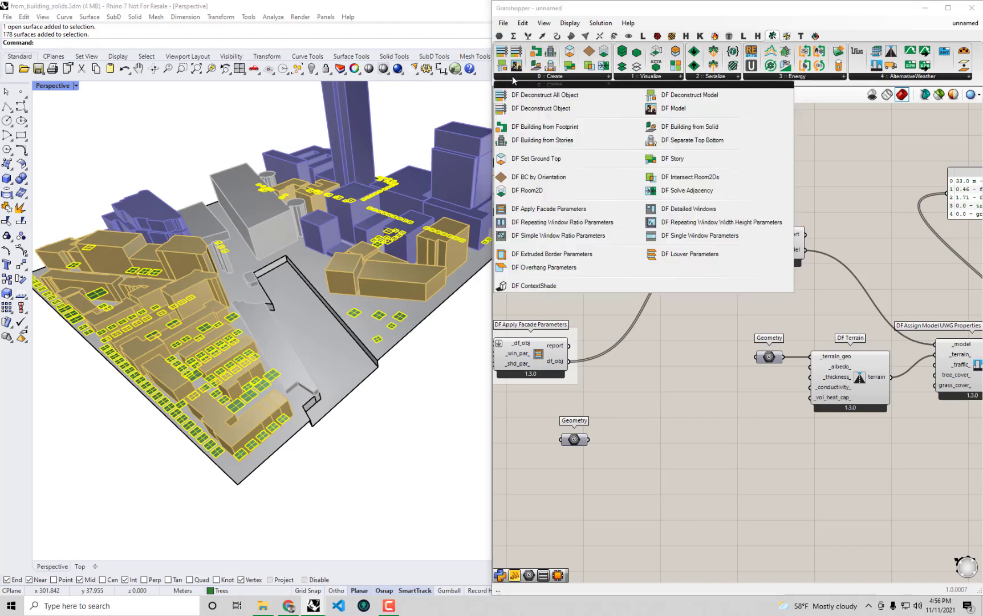
pyautogui.click(547, 285)
pyautogui.click(651, 445)
pyautogui.moveTo(654, 429); pyautogui.dragTo(702, 386, button='right')
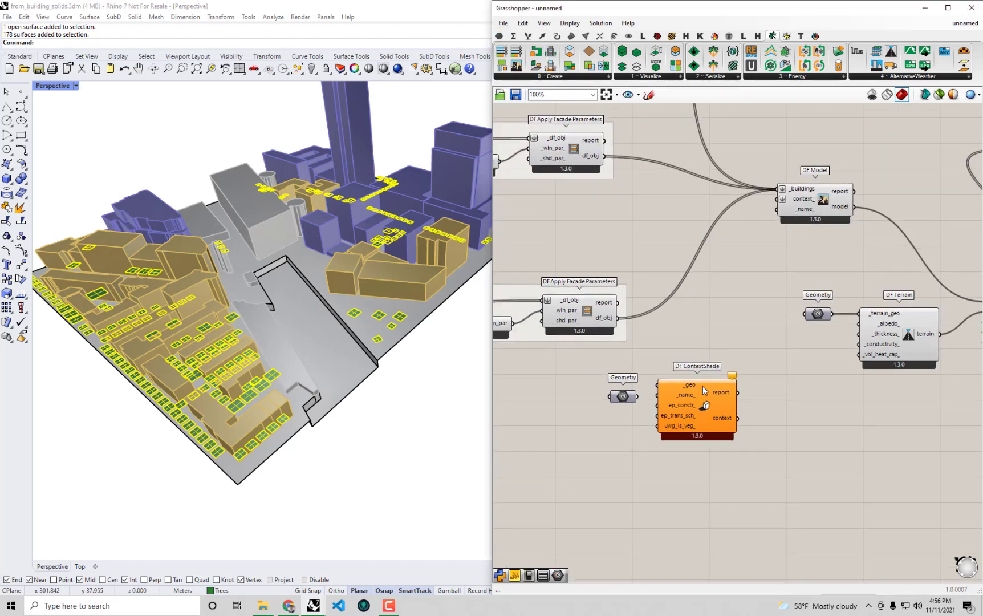
pyautogui.scroll(2, 703, 394)
pyautogui.click(706, 413)
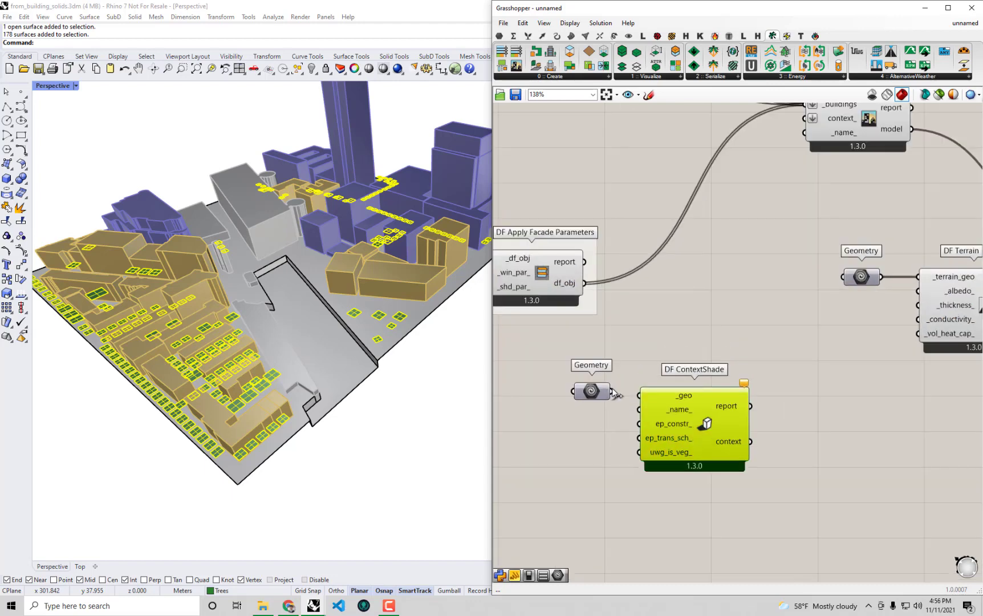
pyautogui.moveTo(615, 394); pyautogui.dragTo(688, 396)
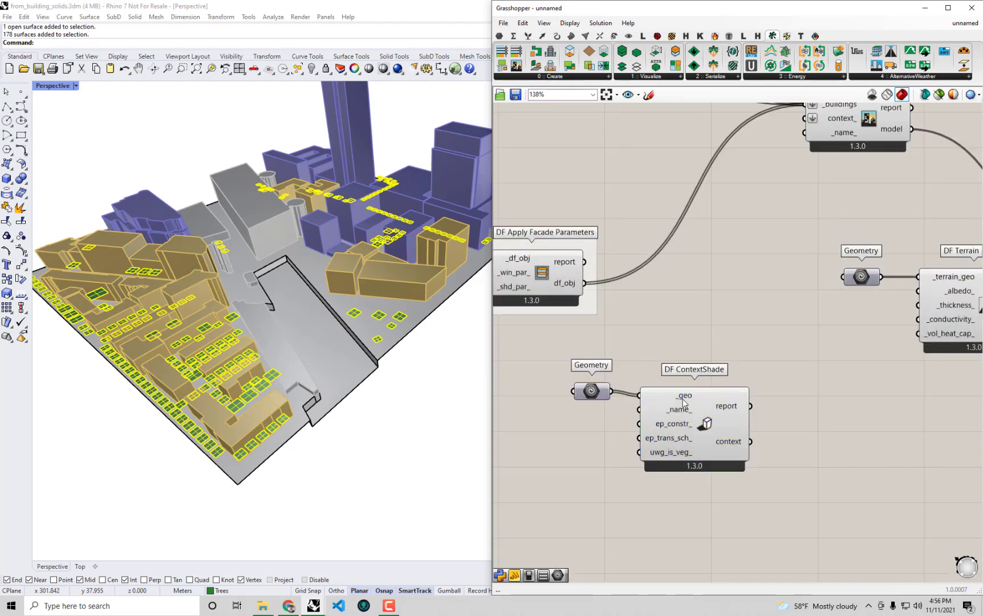
# Step: Move the tree Geometry parameter slightly higher to leave room beside the lower inputs of DF ContextShade
pyautogui.scroll(1, 701, 410)
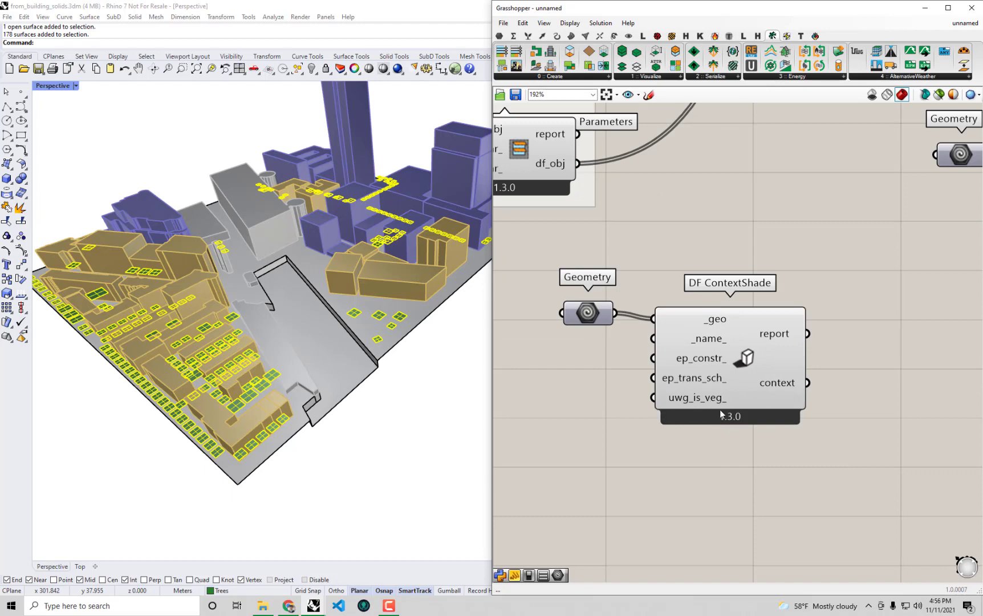
pyautogui.scroll(-6, 691, 426)
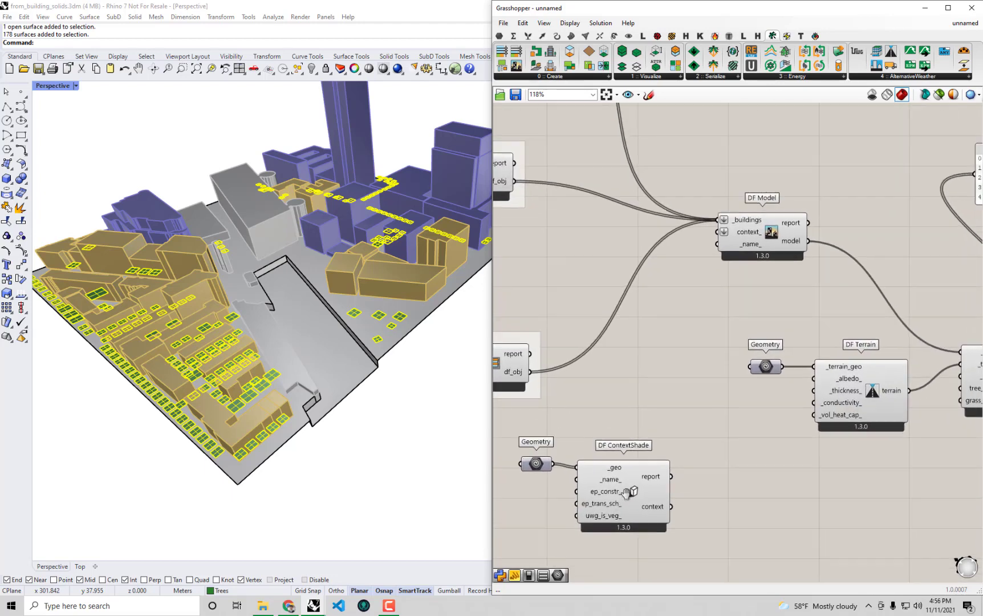
pyautogui.click(936, 253)
pyautogui.moveTo(748, 353); pyautogui.dragTo(798, 298, button='right')
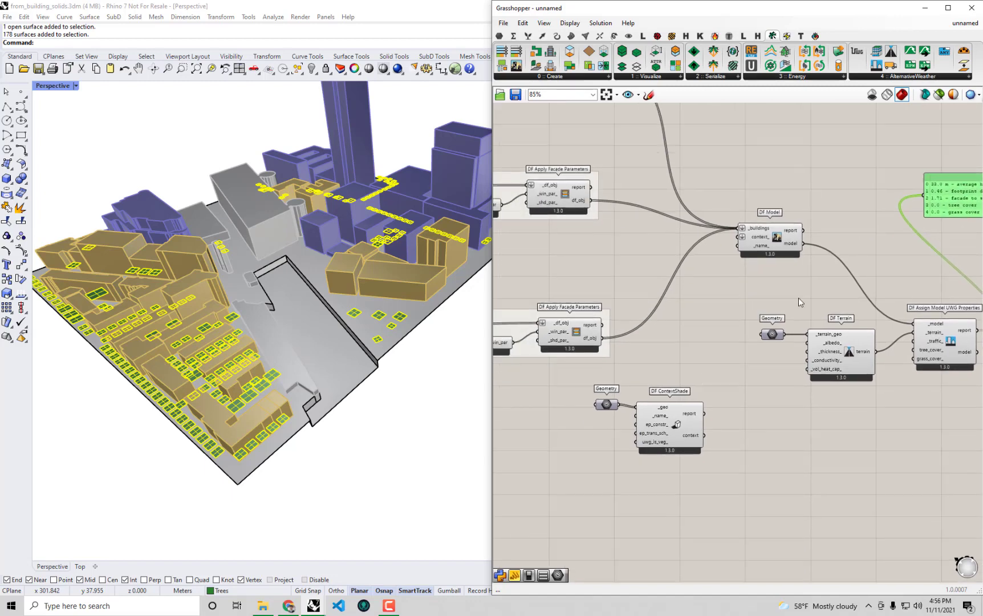
pyautogui.scroll(2, 618, 421)
pyautogui.scroll(1, 644, 461)
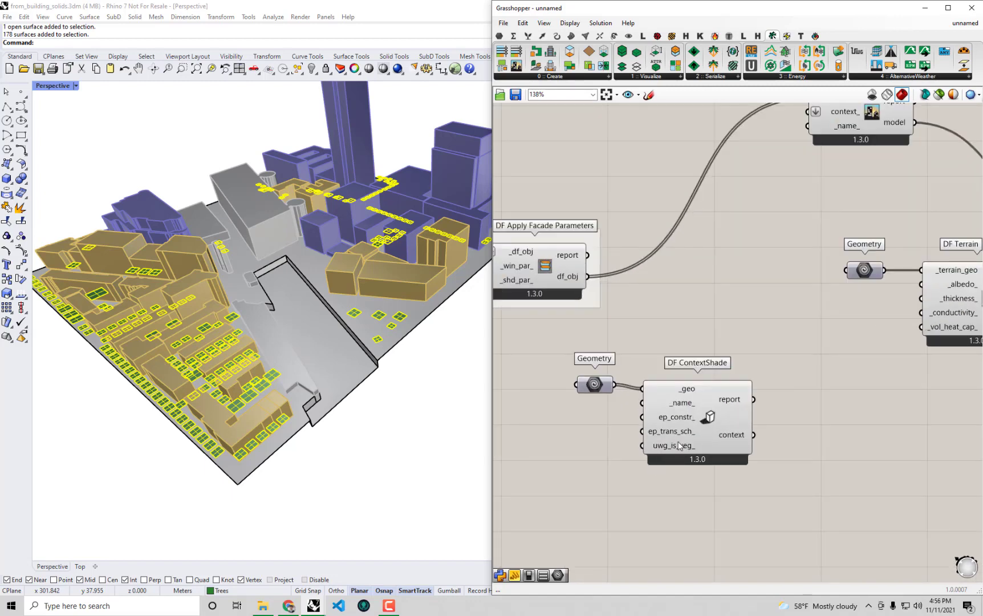
pyautogui.moveTo(599, 384); pyautogui.dragTo(599, 369)
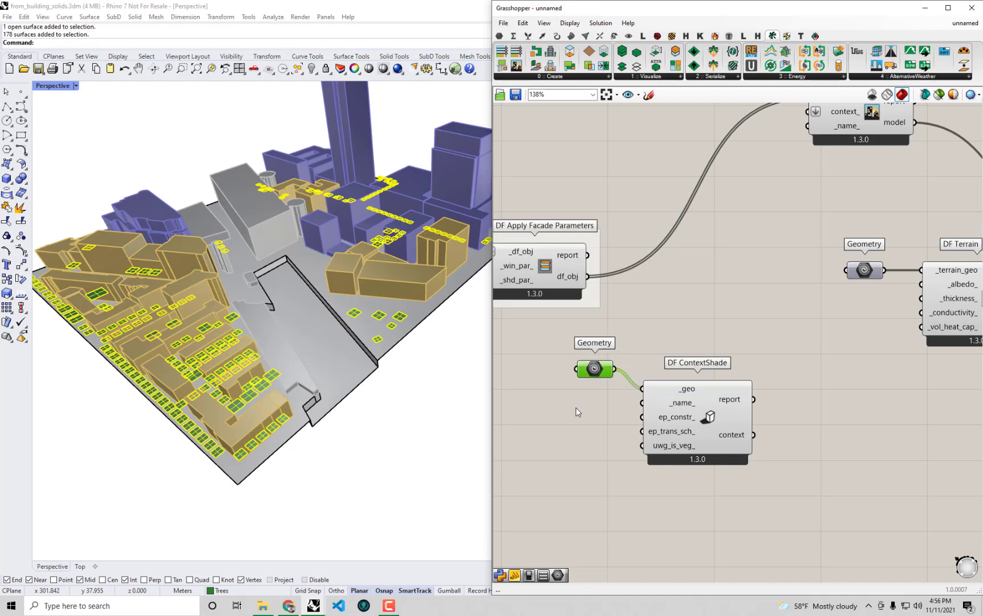
pyautogui.click(599, 450)
pyautogui.moveTo(599, 459); pyautogui.dragTo(583, 437, button='right')
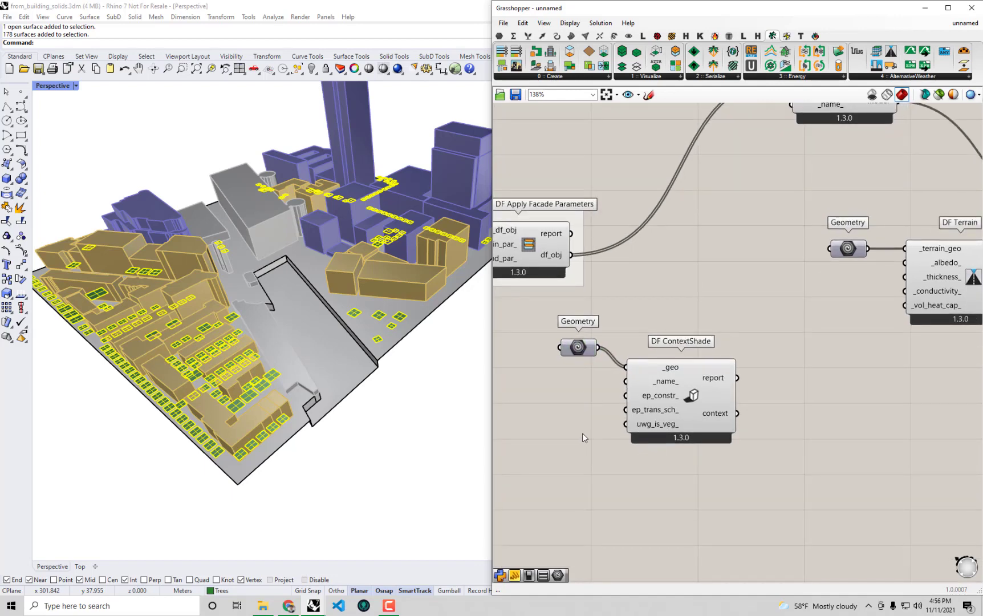
# Step: Add a Boolean Toggle, connect it to uwg_is_veg_ of DF ContextShade, and set it to True
pyautogui.doubleClick(582, 437)
pyautogui.write('boo')
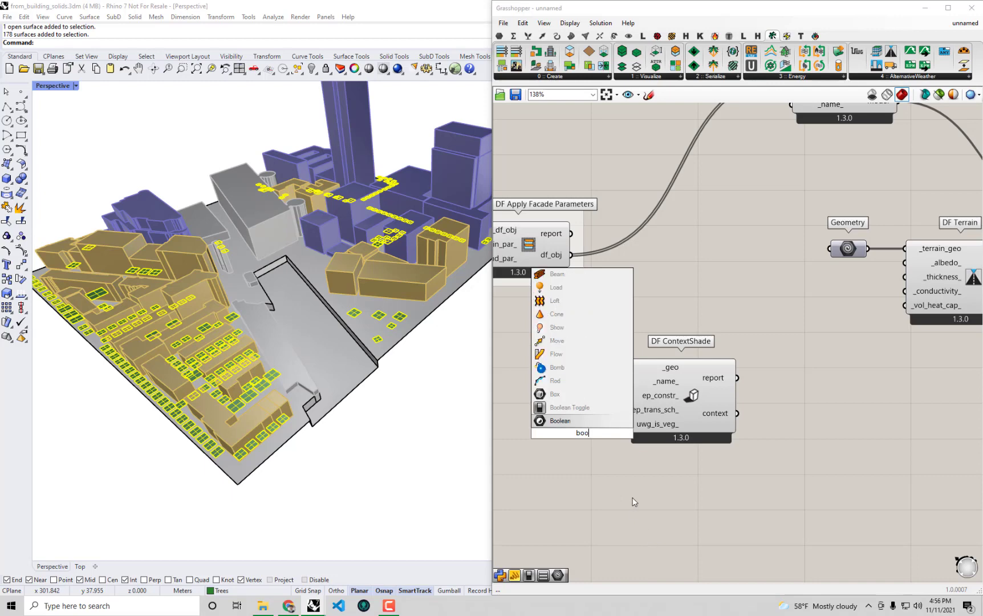
pyautogui.click(569, 407)
pyautogui.moveTo(596, 459); pyautogui.dragTo(626, 425)
pyautogui.doubleClick(597, 431)
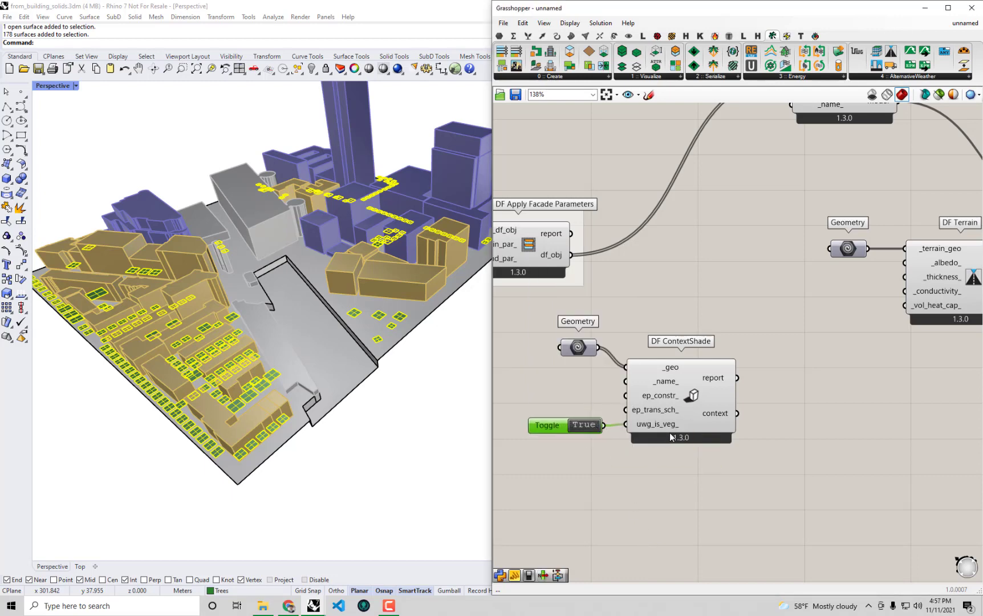
# Step: Connect the context output of DF ContextShade to the context_ input of DF Model
pyautogui.scroll(-1, 686, 417)
pyautogui.moveTo(685, 417); pyautogui.dragTo(676, 452, button='right')
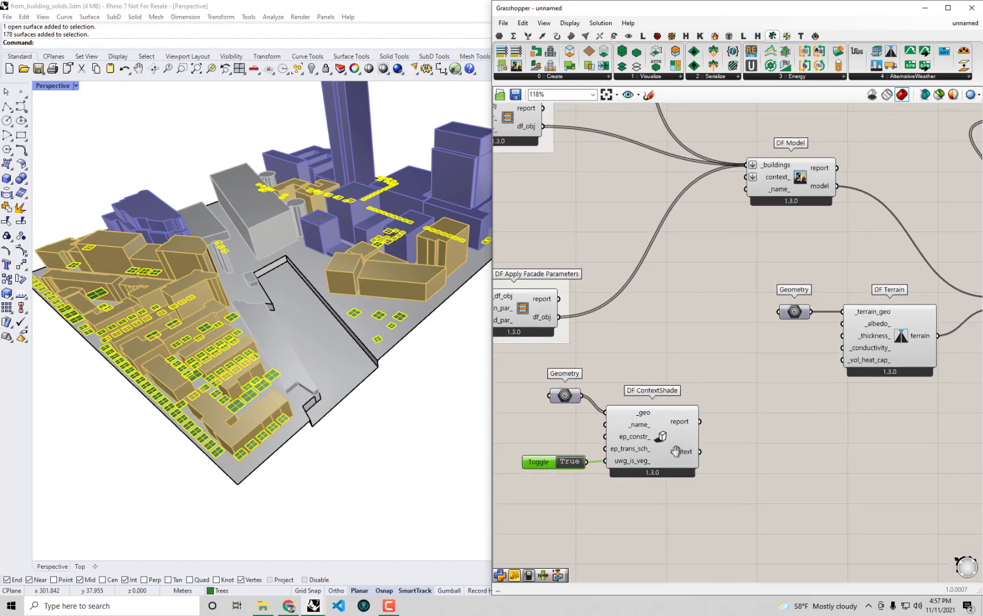
pyautogui.moveTo(691, 460)
pyautogui.moveTo(696, 454); pyautogui.dragTo(752, 178)
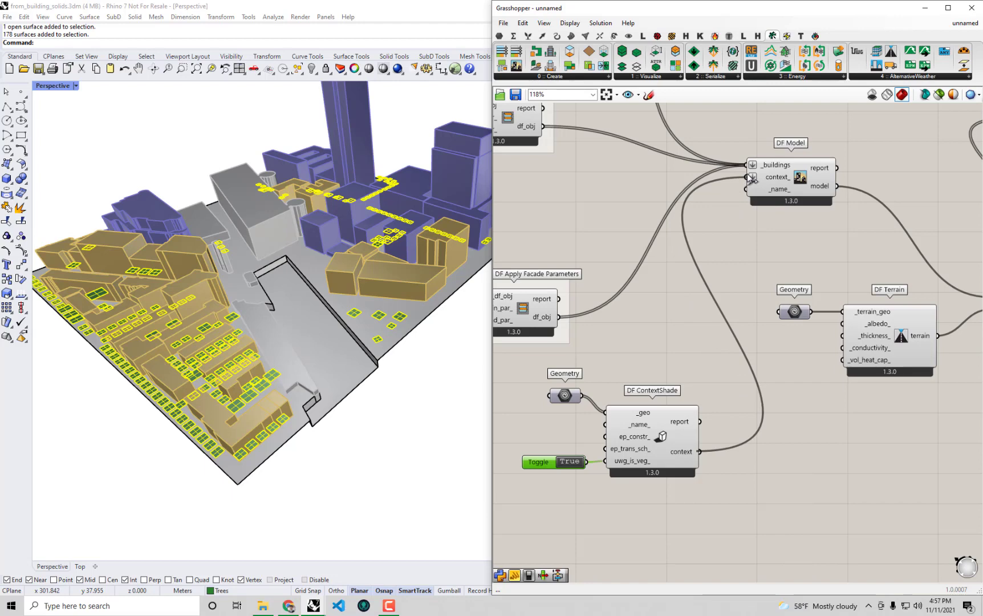
# Step: Examine the tree cover and grass cover values in the DF Assign Model UWG Properties report panel
pyautogui.scroll(-1, 817, 220)
pyautogui.moveTo(816, 220); pyautogui.dragTo(663, 248, button='right')
pyautogui.moveTo(833, 179); pyautogui.dragTo(819, 204)
pyautogui.scroll(2, 819, 206)
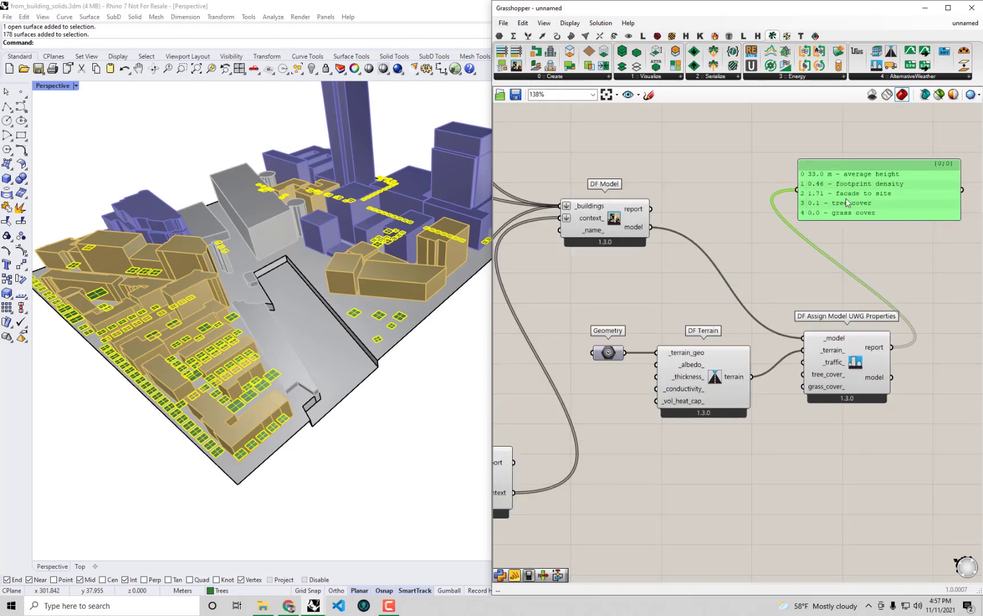
pyautogui.scroll(1, 815, 207)
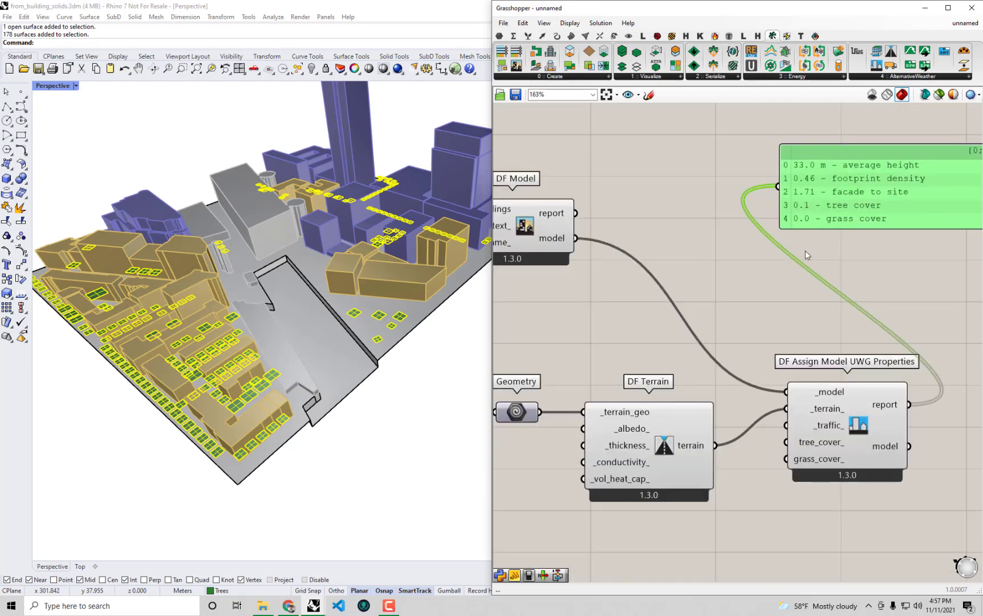
pyautogui.scroll(-2, 804, 263)
pyautogui.scroll(-2, 710, 306)
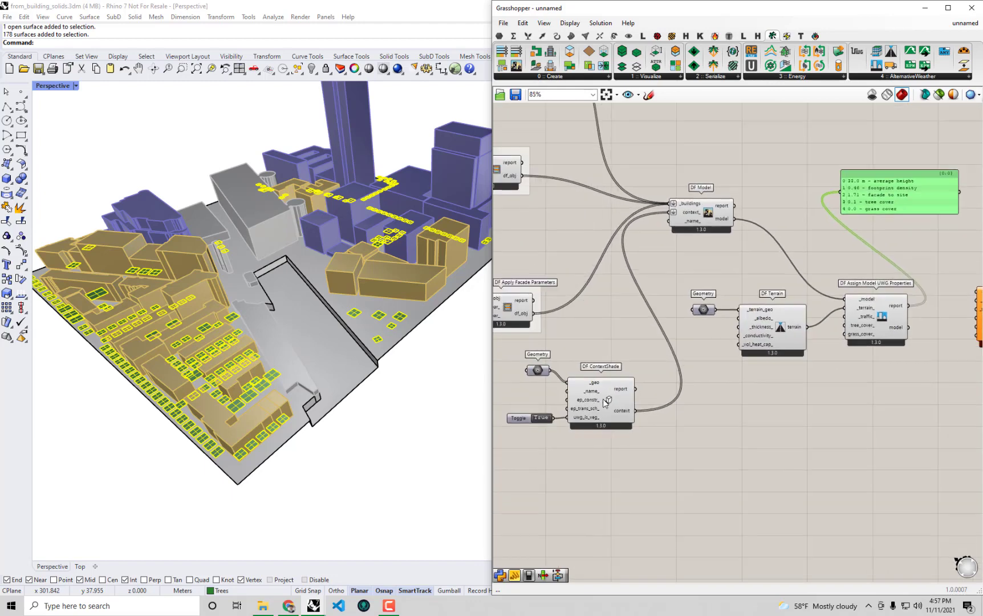
# Step: Shift DF ContextShade and its toggle slightly up to line up with the Geometry parameter, and clear the tree selection in Rhino
pyautogui.moveTo(598, 409); pyautogui.dragTo(599, 397)
pyautogui.click(532, 422)
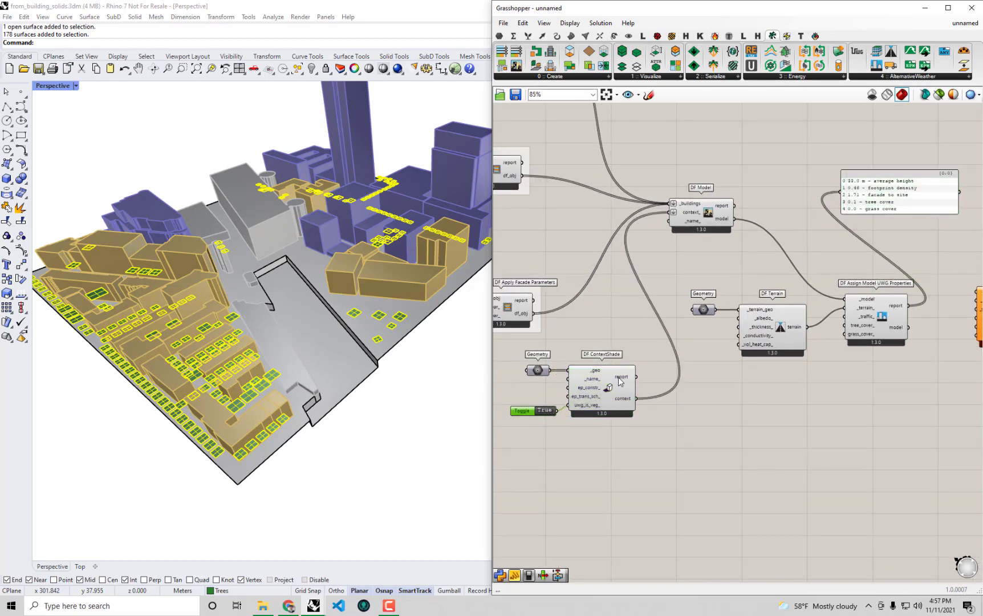
pyautogui.click(423, 436)
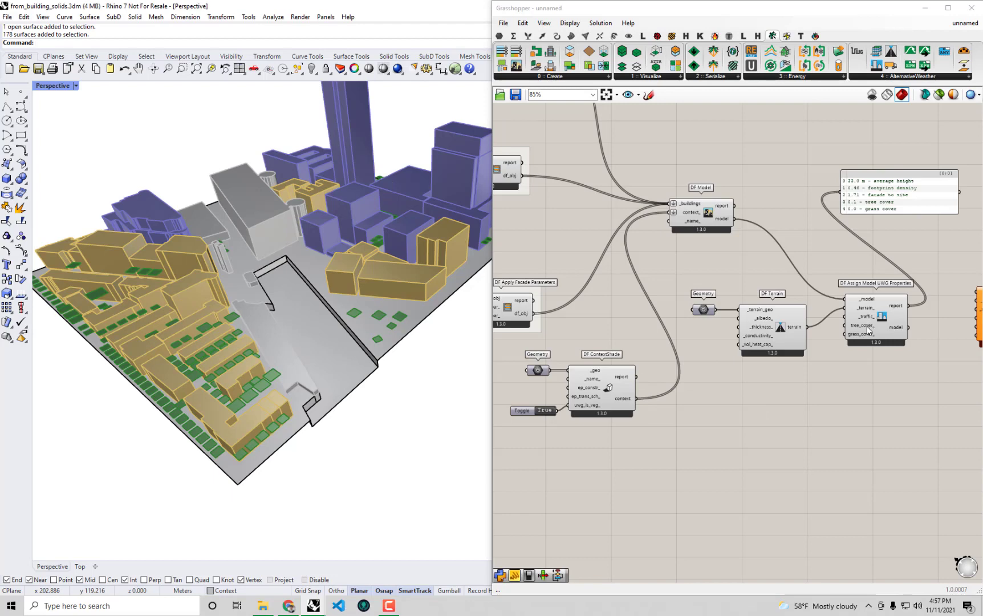
pyautogui.moveTo(868, 335)
pyautogui.click(752, 452)
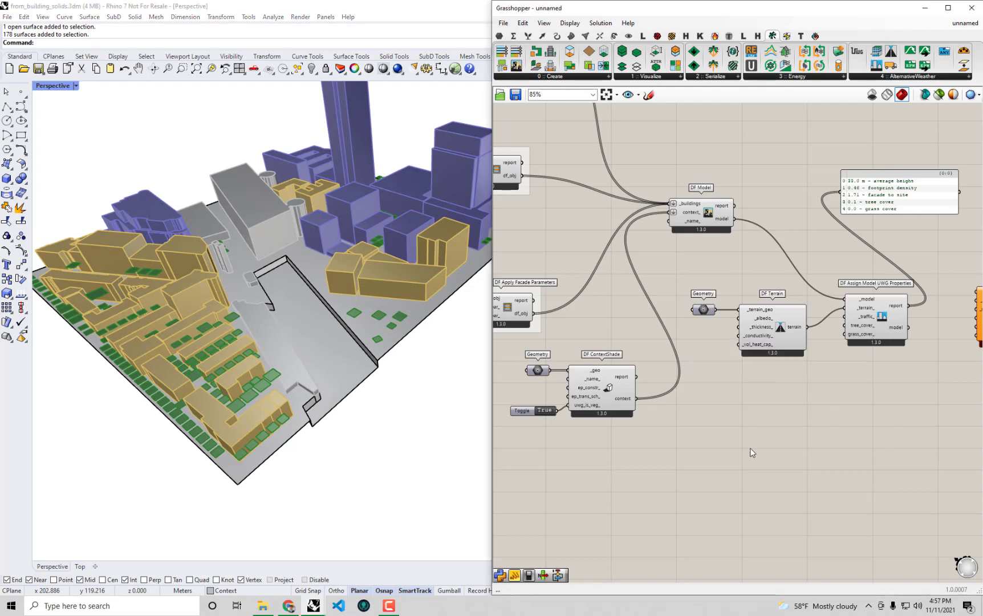
pyautogui.click(538, 371)
pyautogui.doubleClick(544, 412)
pyautogui.click(577, 452)
# Step: Maximise the Grasshopper window and move the report panel farther along, above the gap before DF Run Urban Weather Generator
pyautogui.doubleClick(680, 13)
pyautogui.moveTo(495, 284); pyautogui.dragTo(617, 296, button='right')
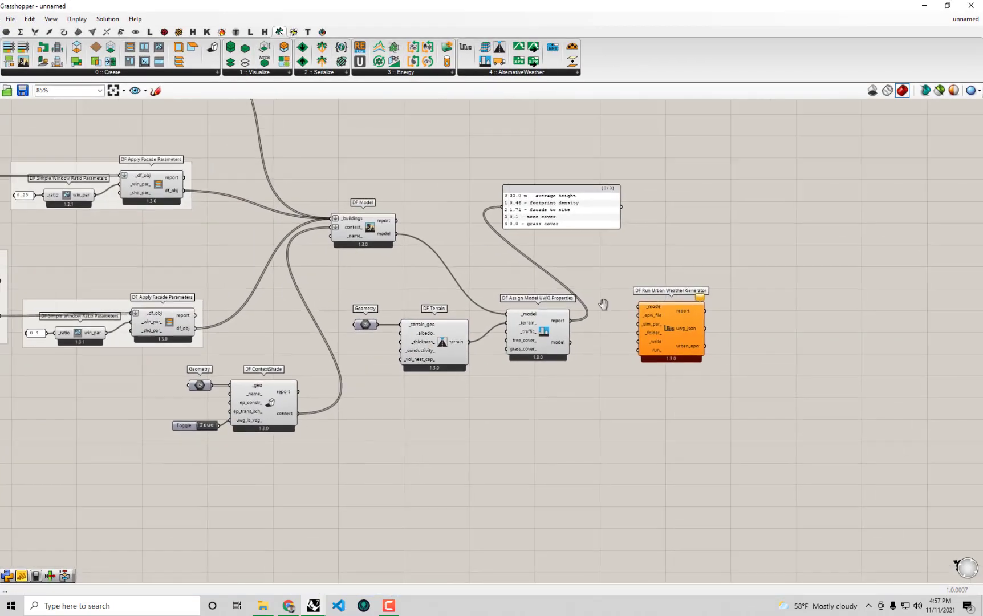
pyautogui.moveTo(513, 201); pyautogui.dragTo(580, 202)
pyautogui.scroll(3, 525, 341)
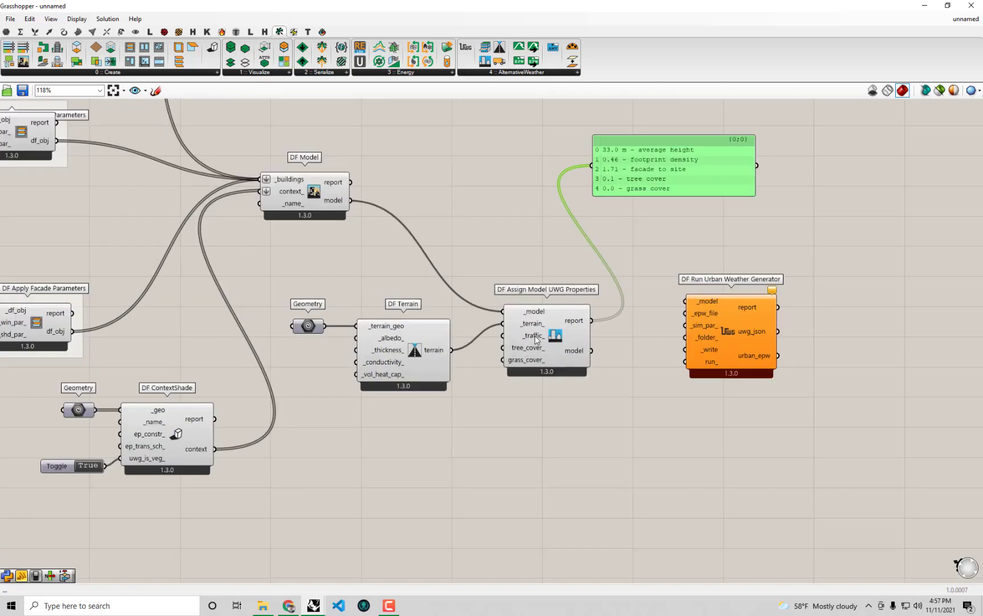
# Step: Nudge DF Assign Model UWG Properties down, add a DF Traffic Parameters component below DF Terrain, and examine its _weekday_sch_ input
pyautogui.click(556, 351)
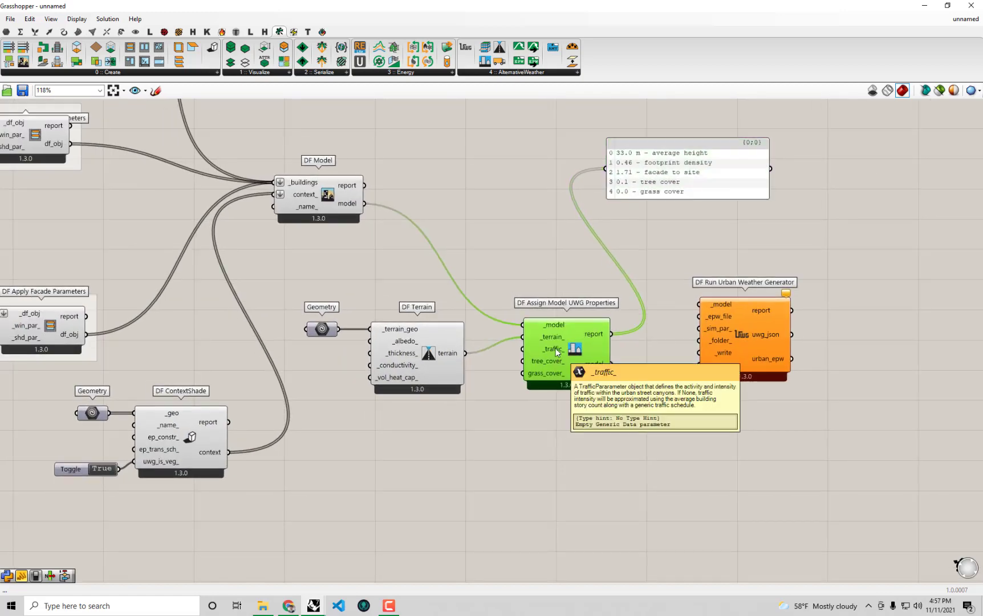
pyautogui.moveTo(556, 350); pyautogui.dragTo(553, 306, button='right')
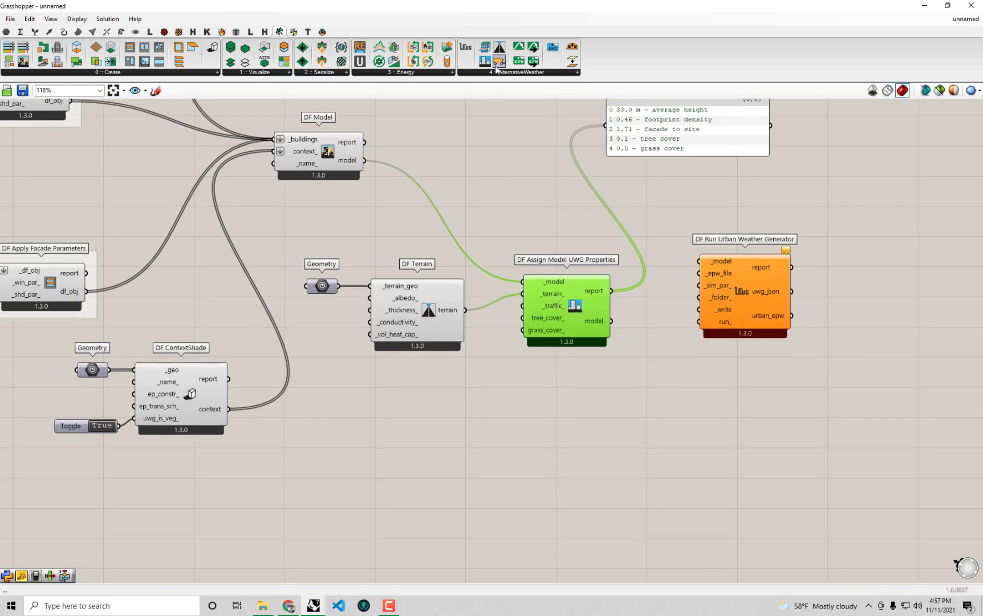
pyautogui.moveTo(496, 67); pyautogui.dragTo(435, 423)
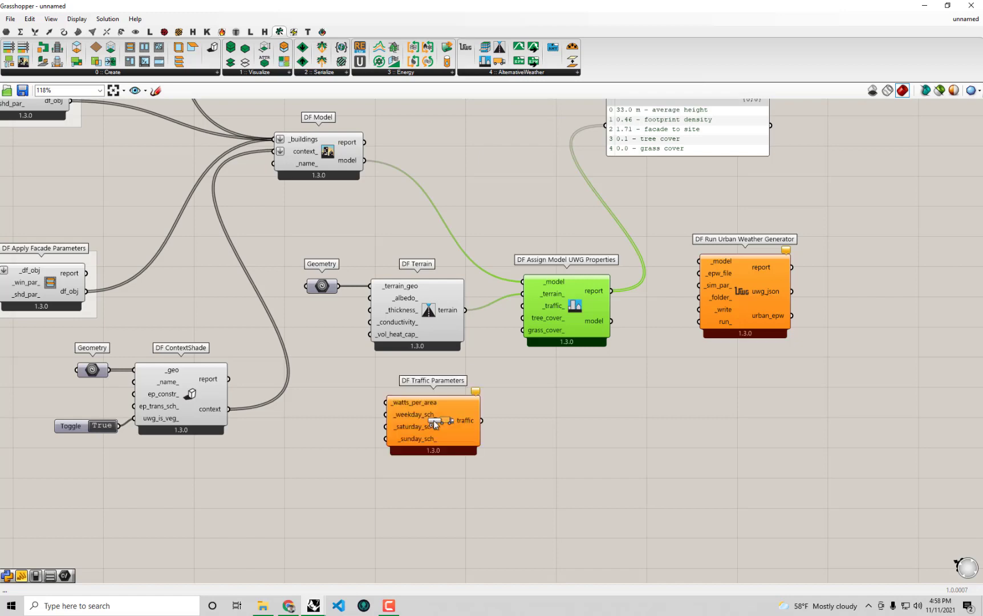
pyautogui.scroll(3, 435, 423)
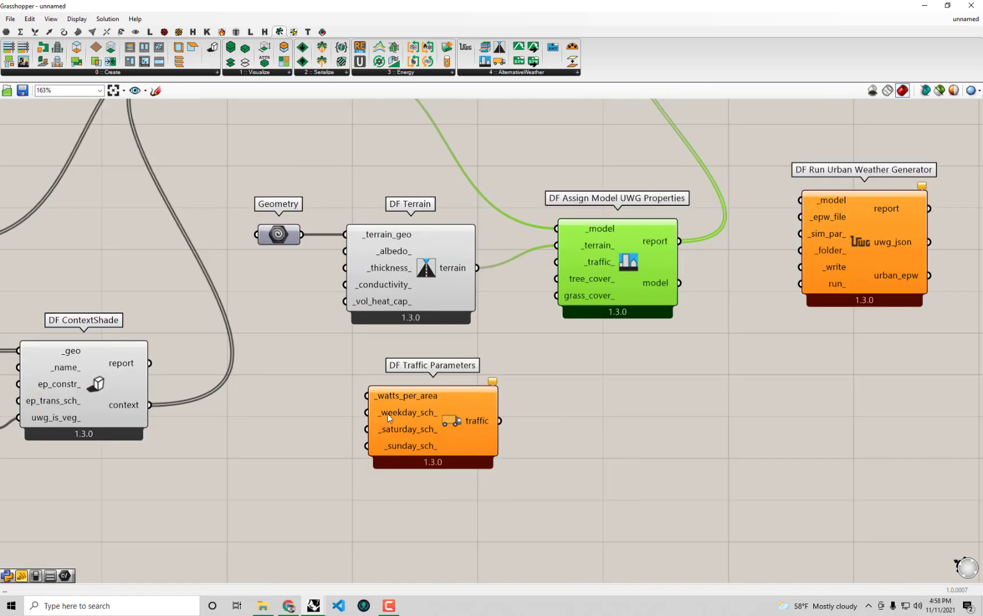
pyautogui.moveTo(432, 411)
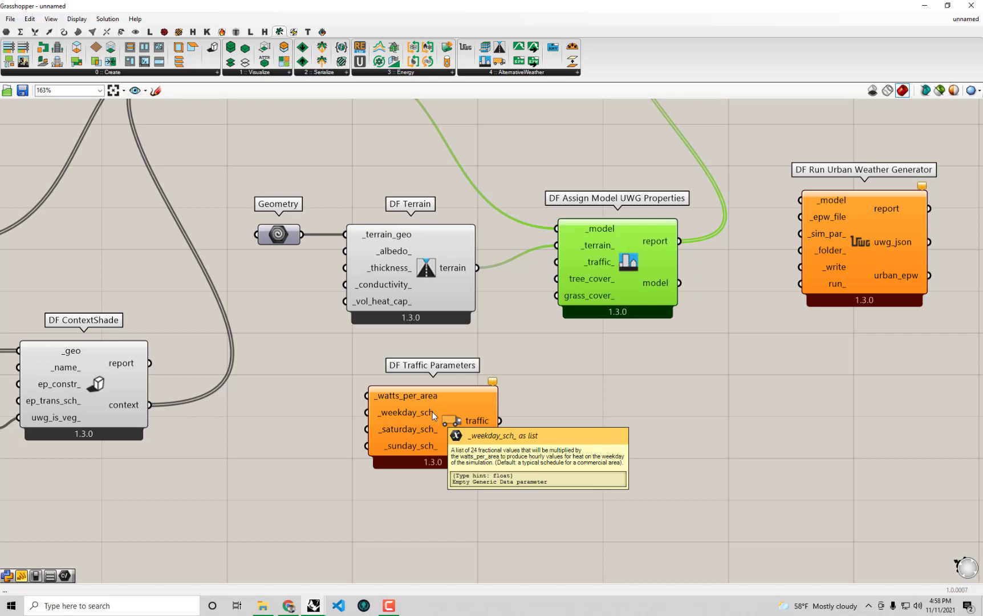
# Step: Check the typical _watts_per_area values, then add a panel with the value 25 and wire it to DF Traffic Parameters' _watts_per_area input
pyautogui.moveTo(399, 396)
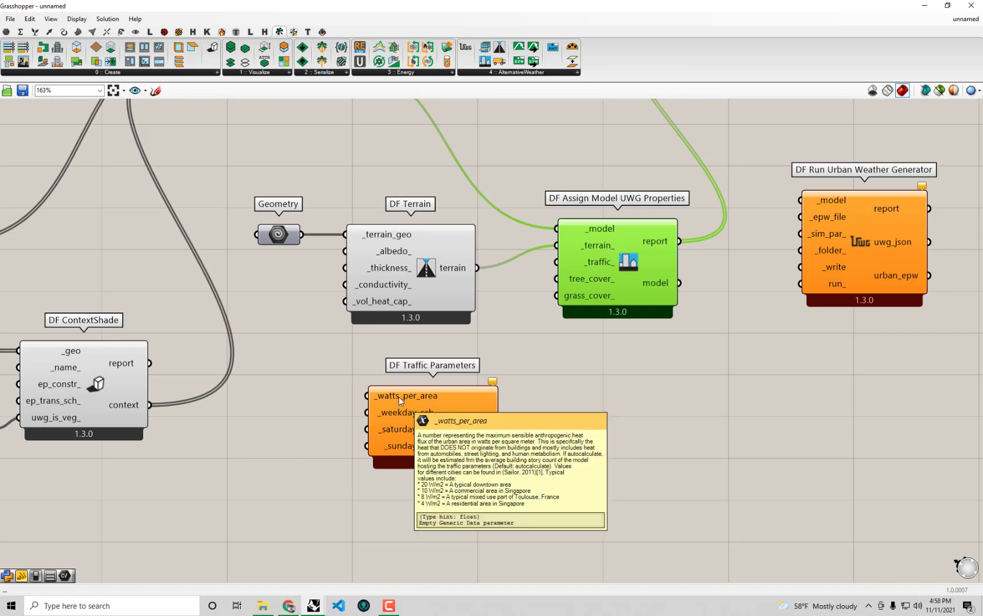
pyautogui.click(341, 401)
pyautogui.doubleClick(331, 399)
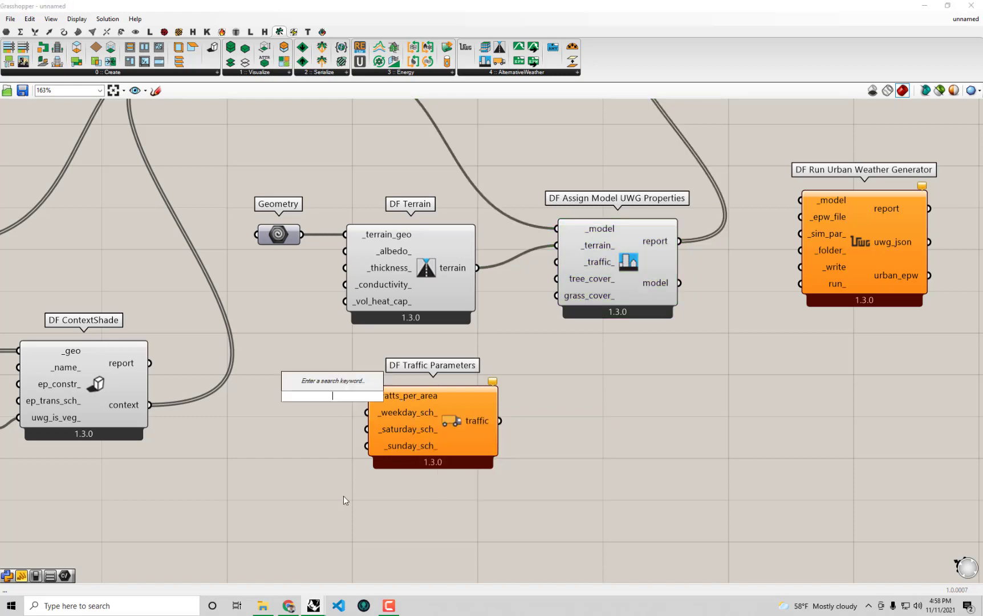
pyautogui.write('"25')
pyautogui.press('Return')
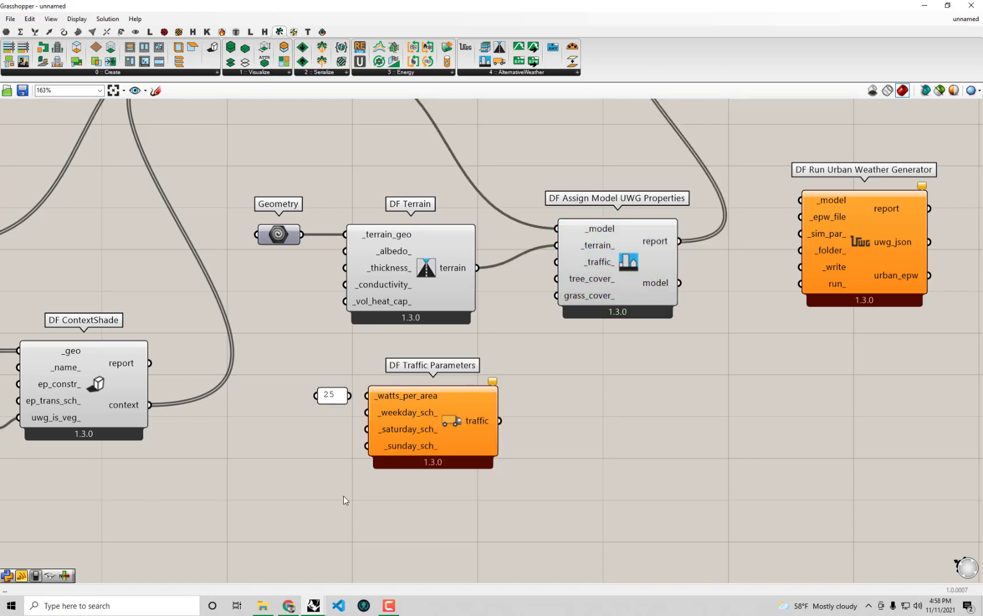
pyautogui.moveTo(349, 395); pyautogui.dragTo(372, 396)
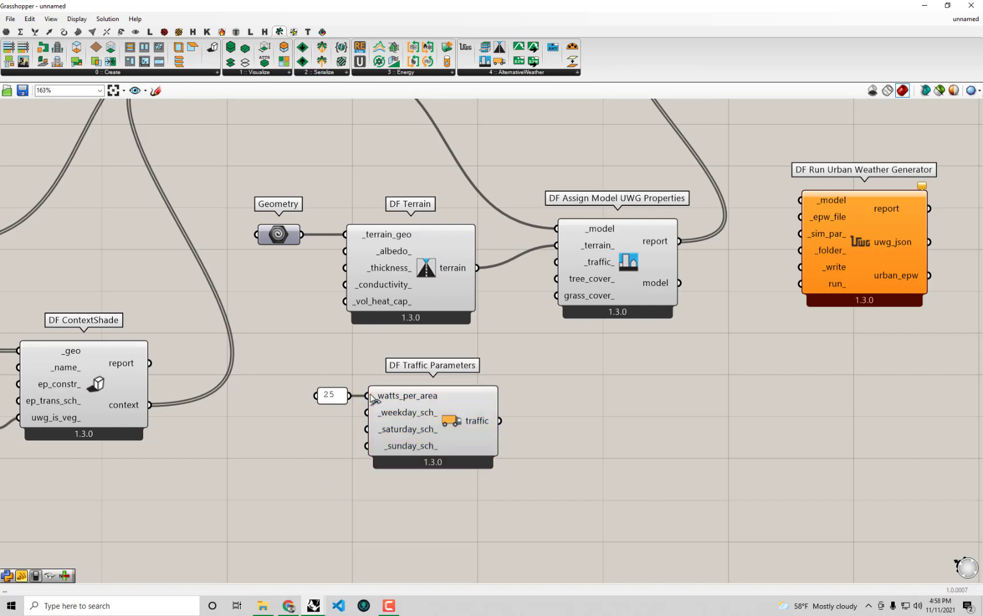
# Step: Move DF Traffic Parameters and its 25 panel up beneath DF Terrain, and connect the traffic output to DF Assign Model UWG Properties' _traffic_ input
pyautogui.moveTo(413, 398)
pyautogui.moveTo(381, 414)
pyautogui.moveTo(487, 480); pyautogui.dragTo(512, 509, button='right')
pyautogui.moveTo(587, 534); pyautogui.dragTo(330, 408)
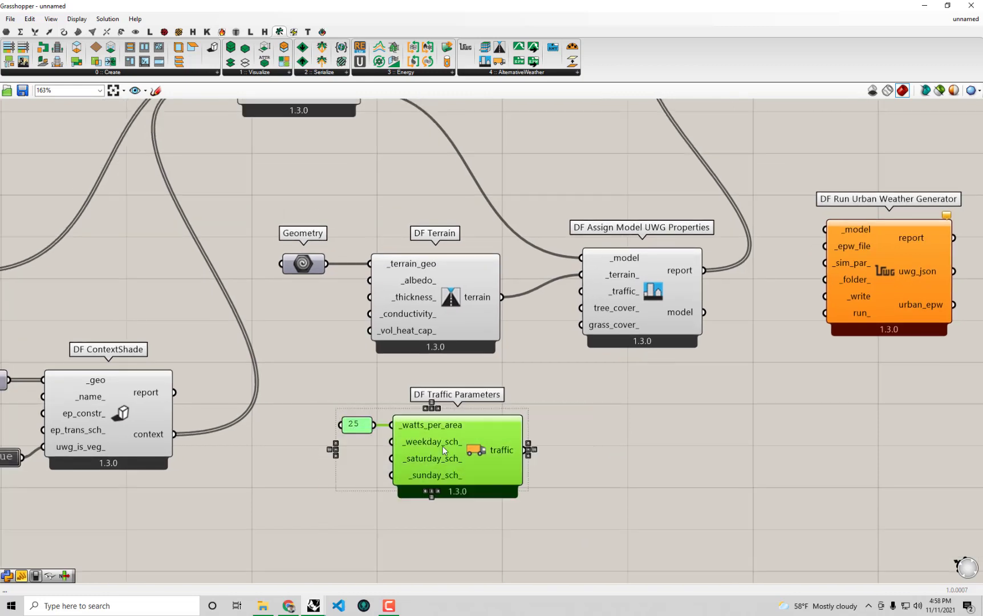
pyautogui.moveTo(444, 447); pyautogui.dragTo(423, 419)
pyautogui.click(574, 457)
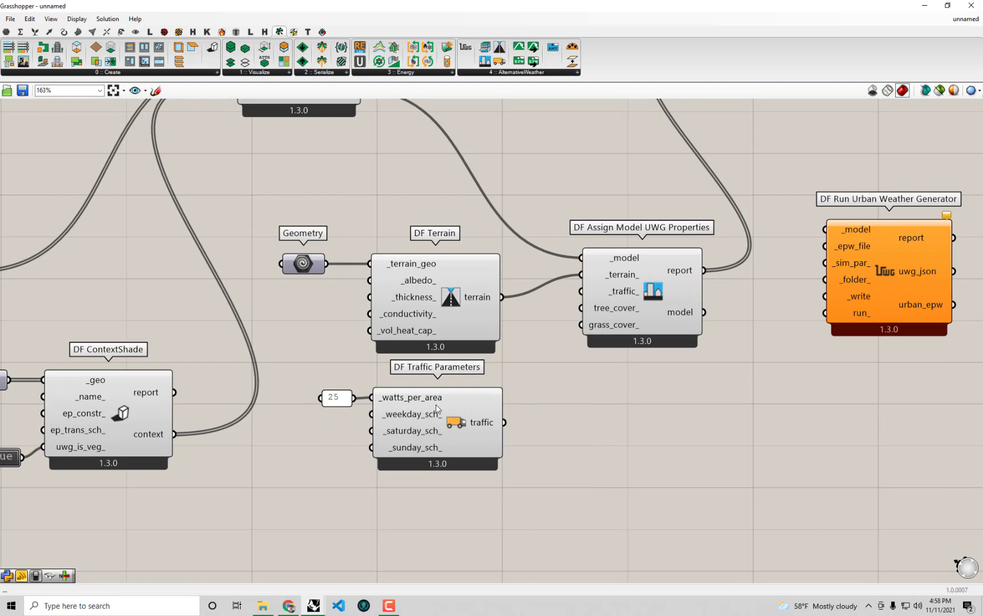
pyautogui.moveTo(505, 423); pyautogui.dragTo(574, 295)
# Step: Rewire the report panel to the model output of DF Assign Model UWG Properties and shift the panel to the right, above DF Run Urban Weather Generator
pyautogui.scroll(-2, 574, 296)
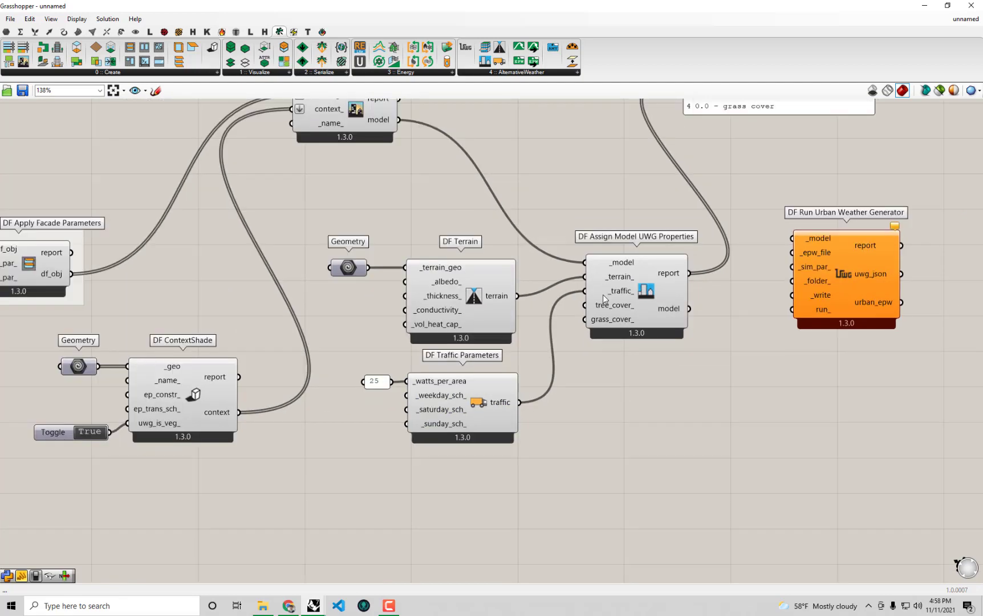
pyautogui.moveTo(540, 294); pyautogui.dragTo(519, 291, button='right')
pyautogui.moveTo(664, 385); pyautogui.dragTo(591, 482, button='right')
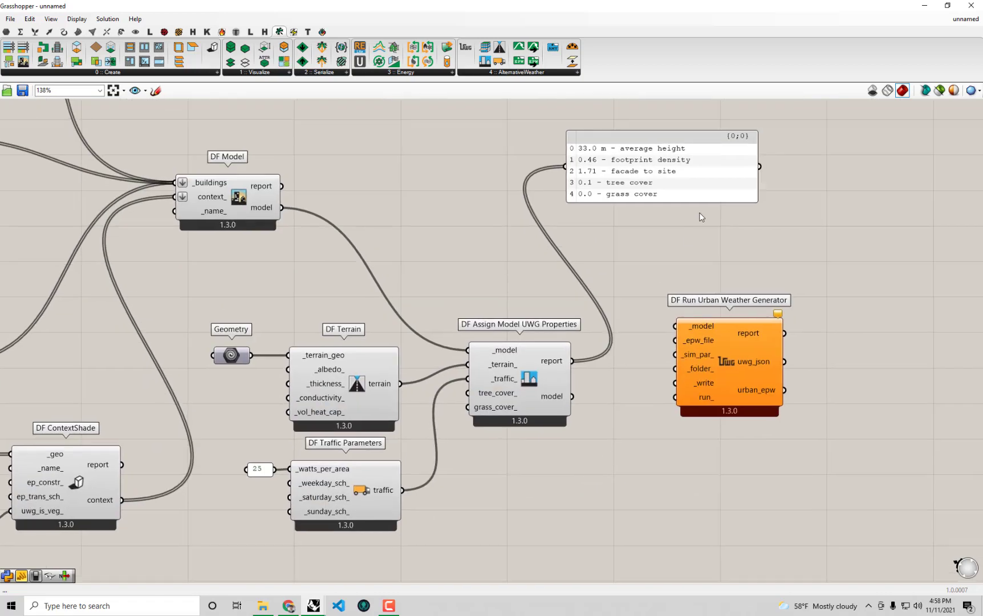
pyautogui.moveTo(573, 396); pyautogui.dragTo(566, 167)
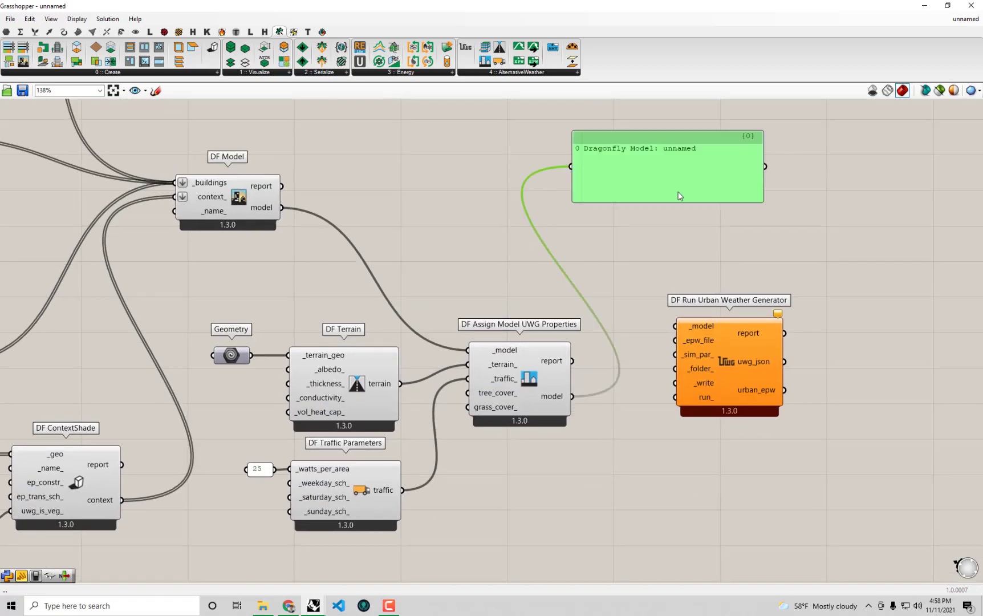
pyautogui.moveTo(678, 192); pyautogui.dragTo(721, 195)
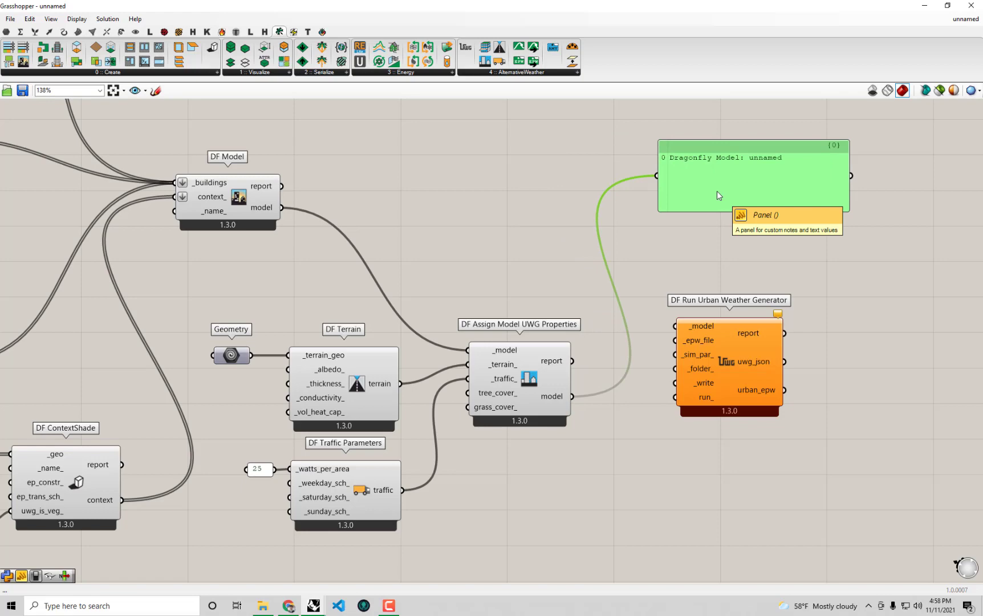
# Step: Move DF Run Urban Weather Generator lower on the canvas and bring the model panel down slightly above it
pyautogui.scroll(-3, 630, 293)
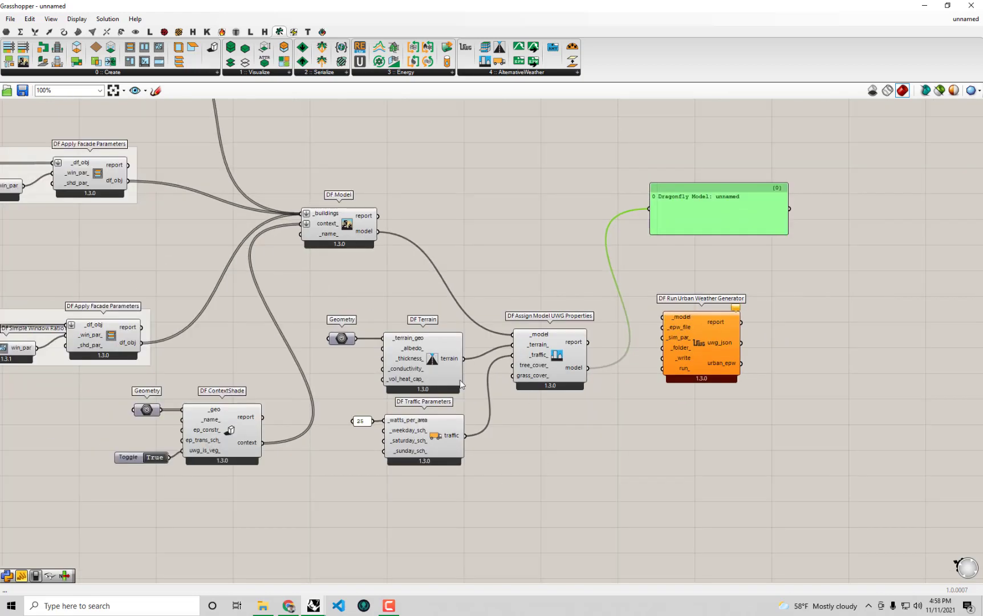
pyautogui.moveTo(542, 403); pyautogui.dragTo(523, 361, button='right')
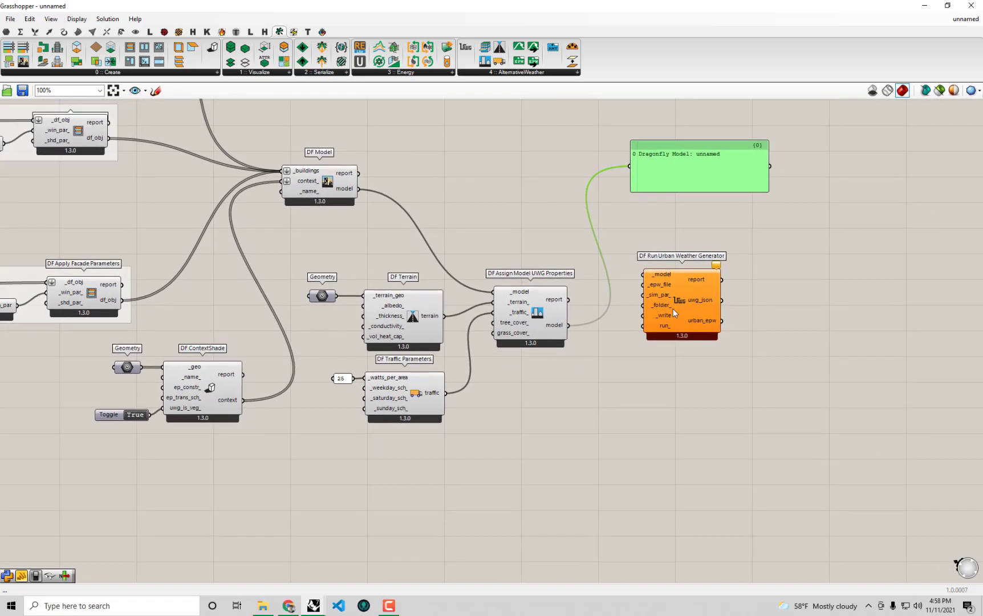
pyautogui.moveTo(675, 311); pyautogui.dragTo(683, 346)
pyautogui.scroll(2, 682, 346)
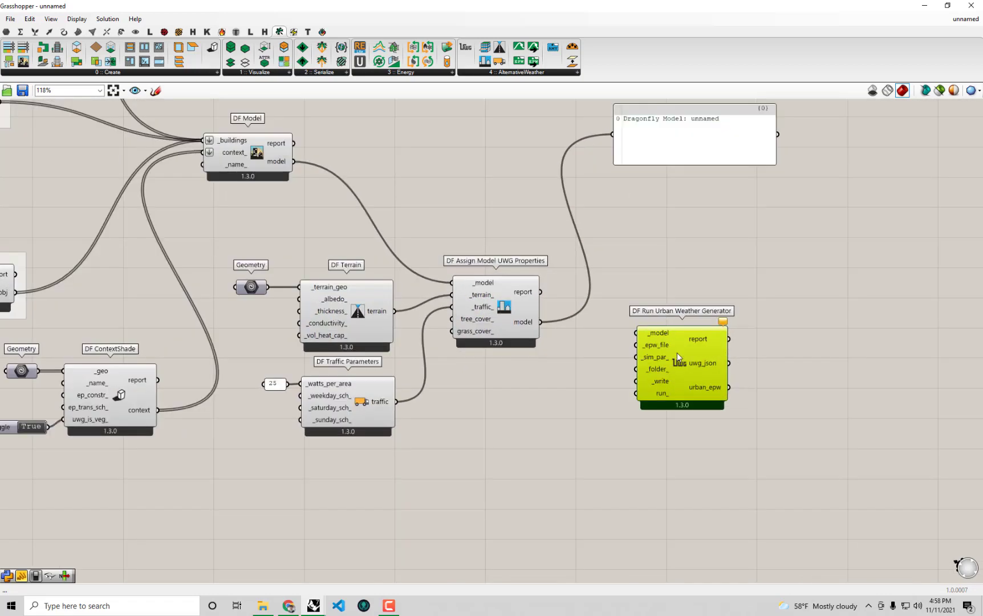
pyautogui.moveTo(696, 364); pyautogui.dragTo(669, 349, button='right')
pyautogui.moveTo(812, 383); pyautogui.dragTo(786, 370, button='right')
pyautogui.moveTo(621, 349); pyautogui.dragTo(639, 359)
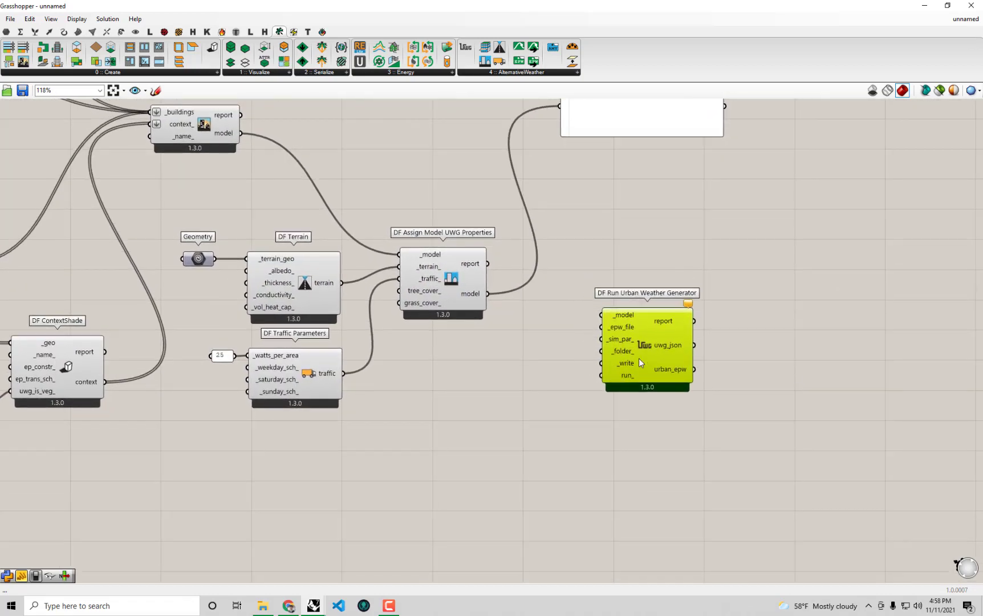
pyautogui.moveTo(516, 290); pyautogui.dragTo(533, 348, button='right')
pyautogui.moveTo(653, 169); pyautogui.dragTo(665, 240)
# Step: Connect the UWG-assigned model to DF Run Urban Weather Generator's _model input, nudge that component down, and check its missing-input warnings
pyautogui.scroll(3, 566, 391)
pyautogui.moveTo(490, 342); pyautogui.dragTo(637, 365)
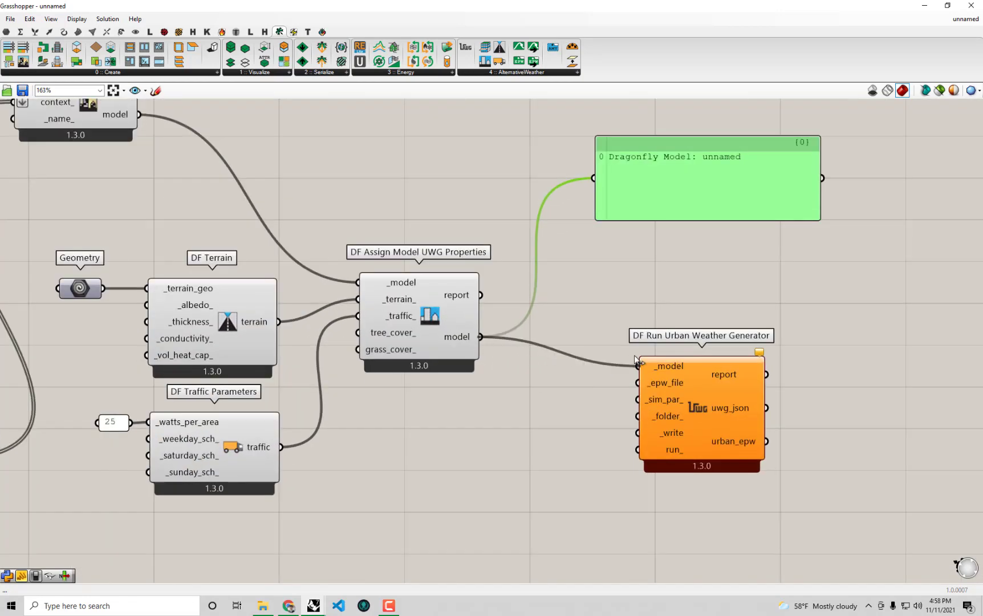
pyautogui.moveTo(696, 428); pyautogui.dragTo(677, 386, button='right')
pyautogui.moveTo(677, 386); pyautogui.dragTo(700, 414)
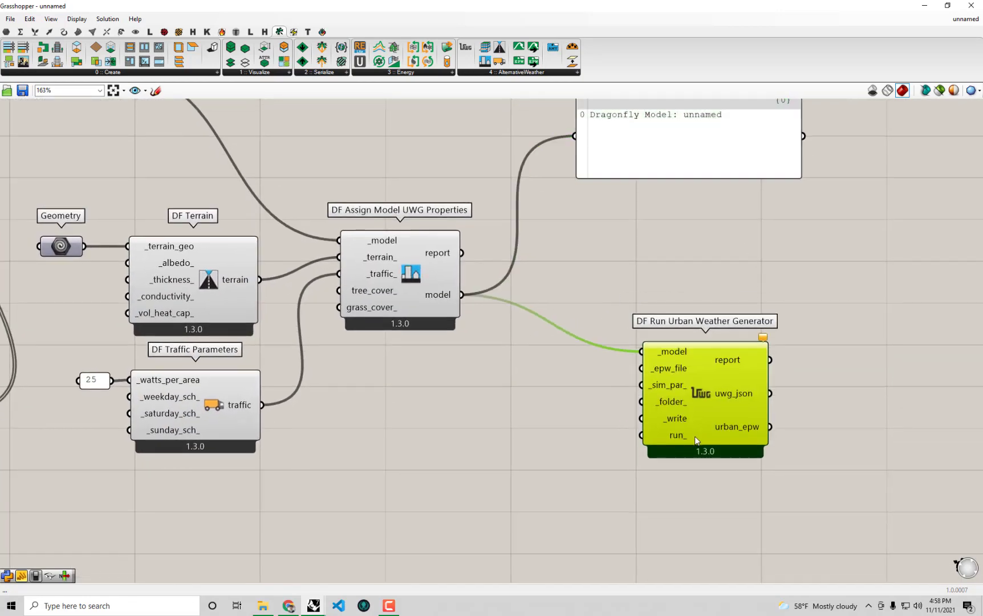
pyautogui.moveTo(763, 338)
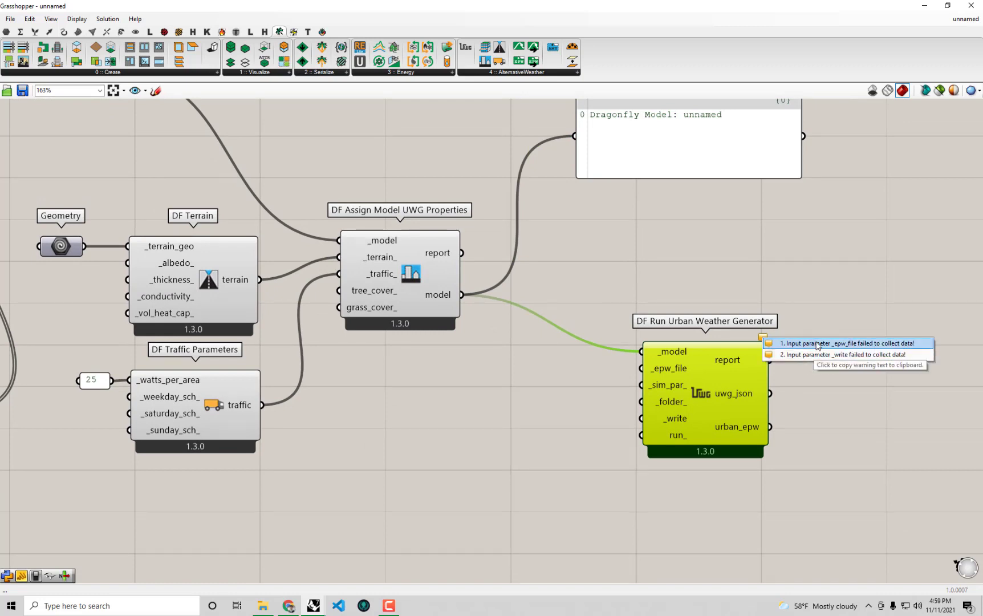
pyautogui.click(581, 439)
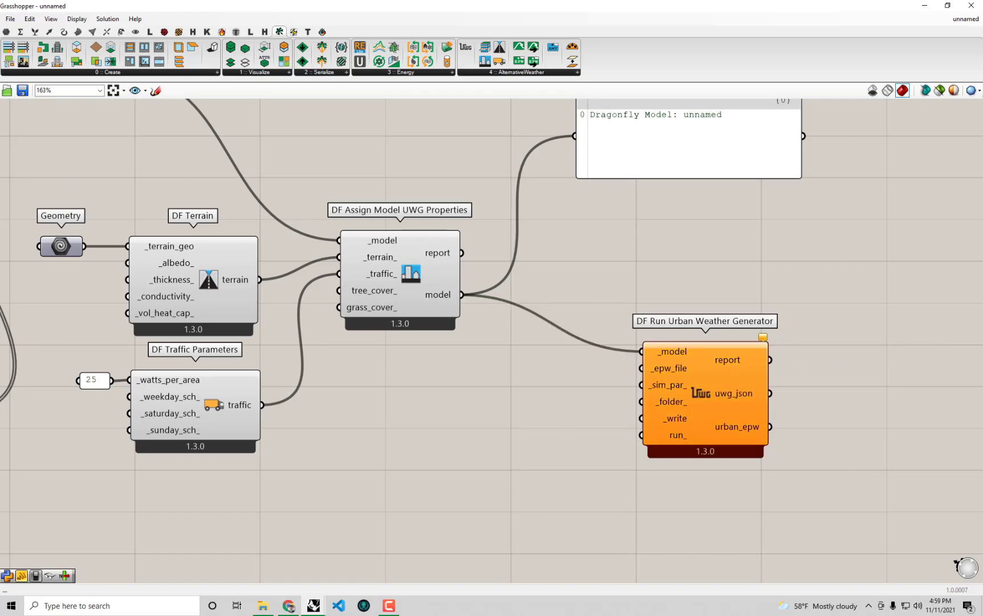
# Step: Switch to Chrome, search Google for epwmap, and open the Ladybug Tools epwmap site
pyautogui.hotkey('alt', 'Tab')
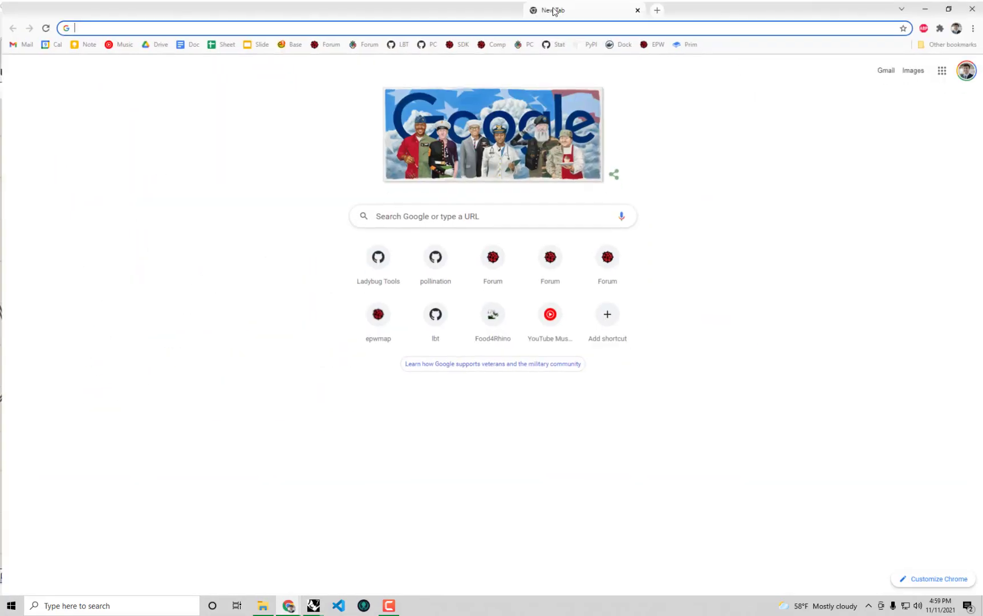
pyautogui.click(529, 30)
pyautogui.write('e')
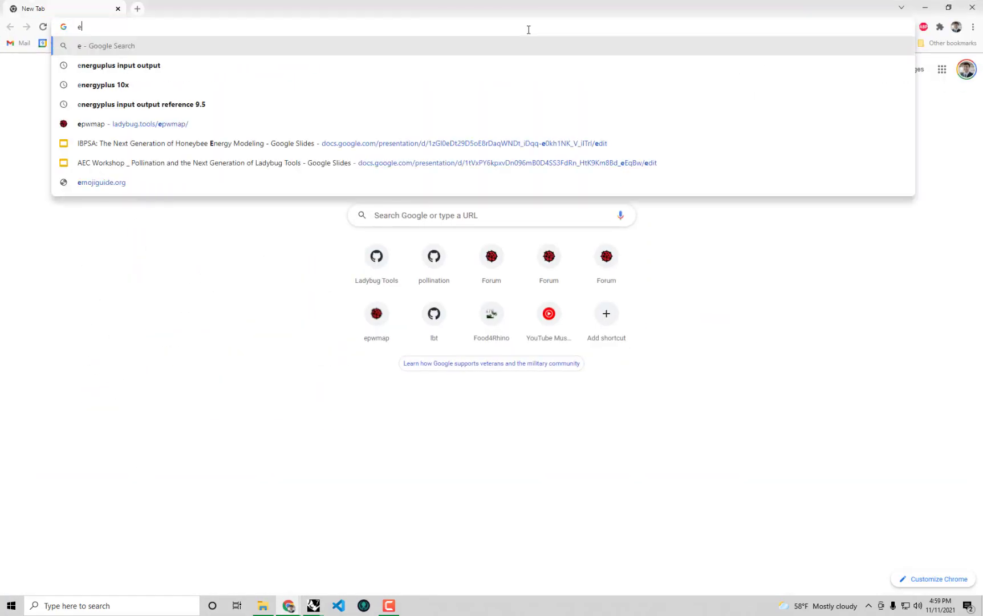
pyautogui.write('pwmap')
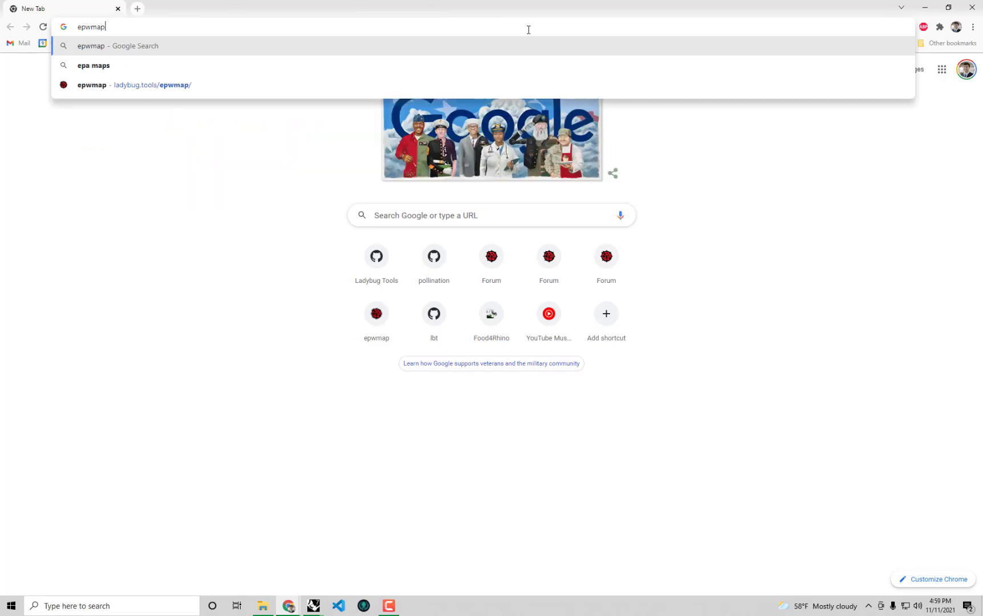
pyautogui.press('Return')
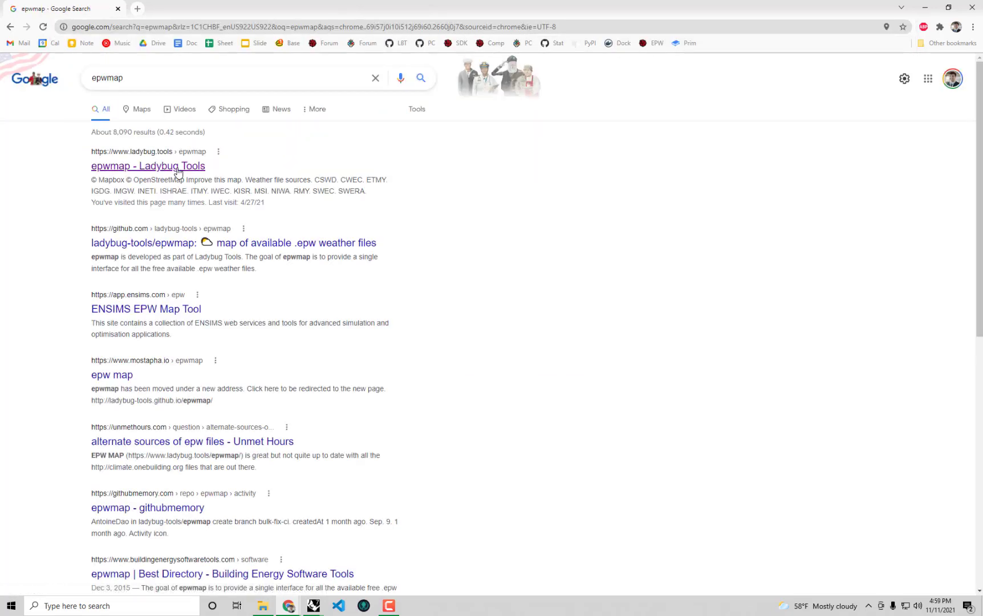
pyautogui.click(178, 167)
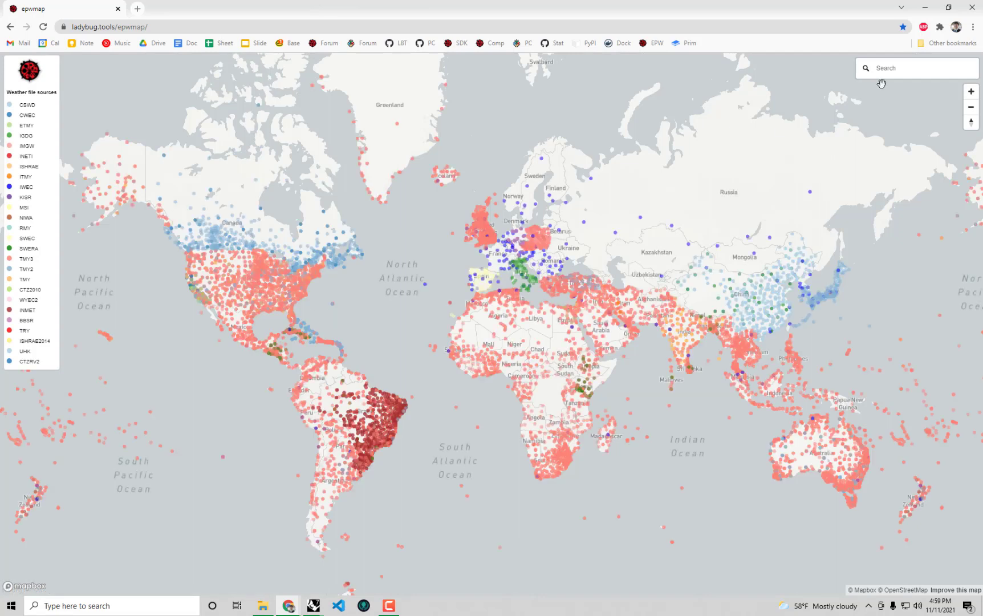
# Step: Try to locate the city by searching the map for "pheonix"
pyautogui.click(892, 69)
pyautogui.write('pheon')
pyautogui.press('BackSpace')
pyautogui.press('BackSpace')
pyautogui.press('BackSpace')
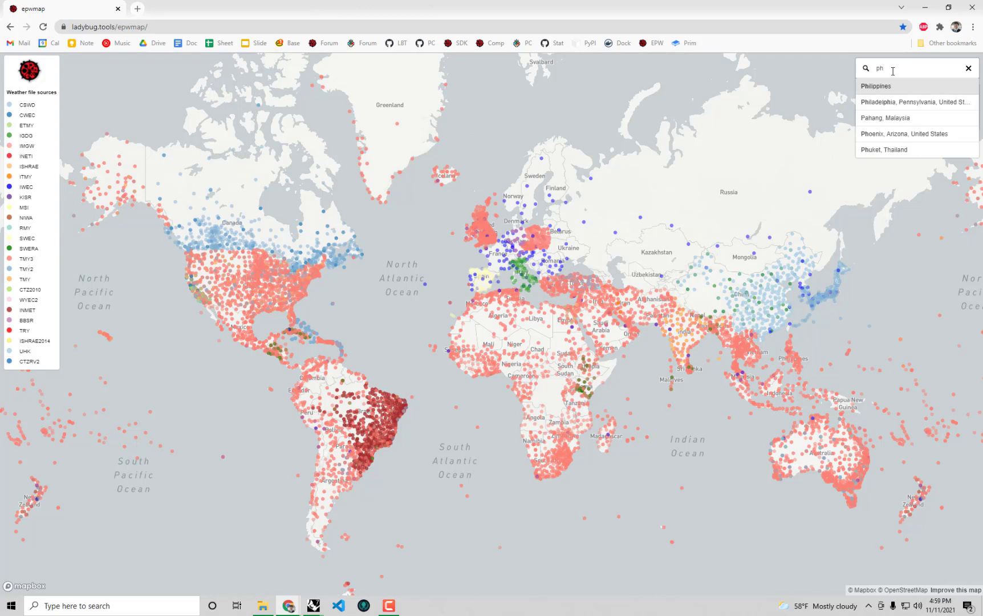
pyautogui.write('o')
pyautogui.press('BackSpace')
pyautogui.write('eon')
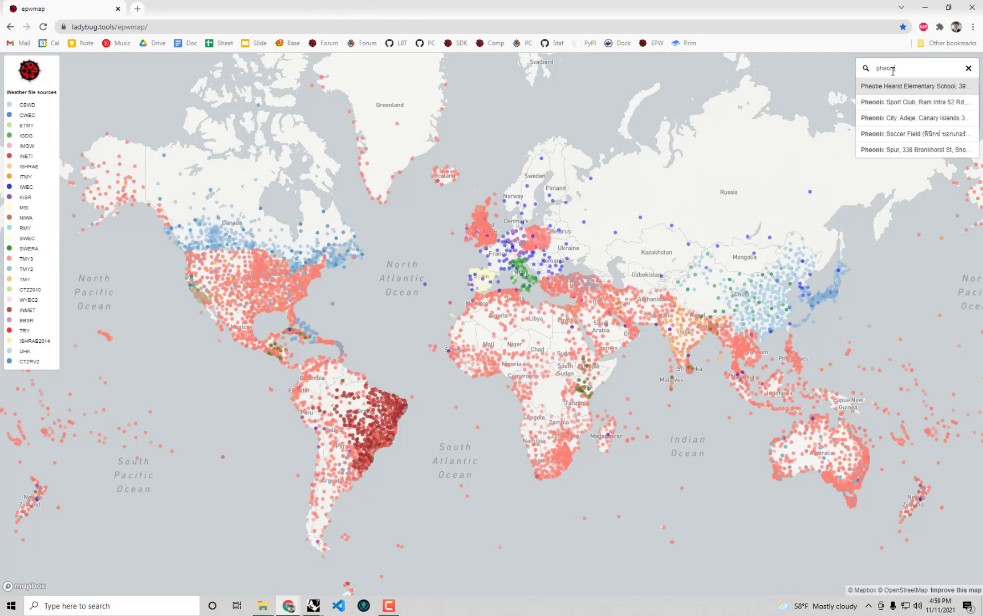
pyautogui.write('ix')
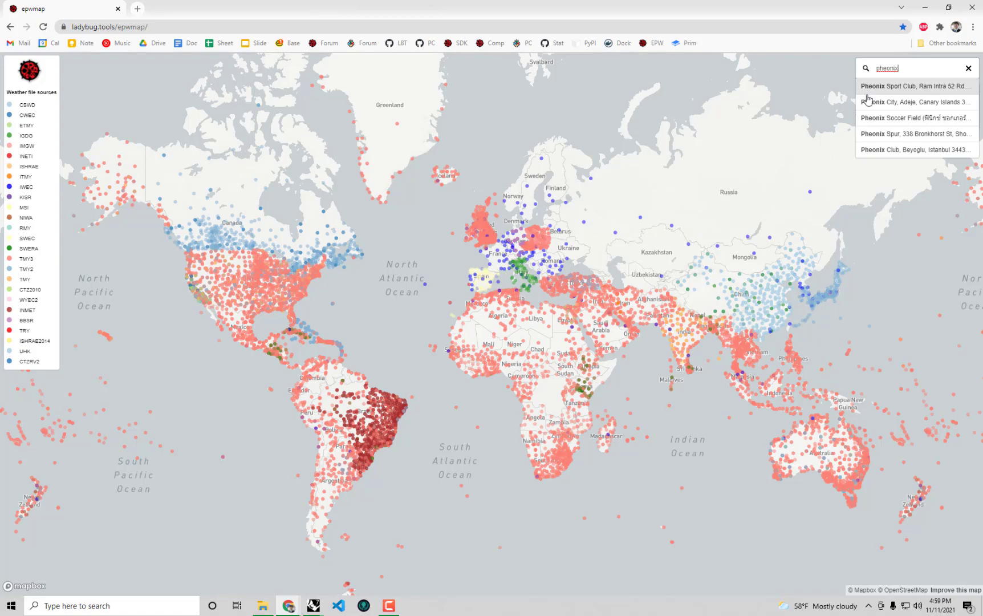
# Step: Locate the Phoenix_Sky_Harbor_Intl_Ap TMY3 station on the map near Phoenix and copy its weather file link to the clipboard
pyautogui.moveTo(206, 355); pyautogui.dragTo(251, 362)
pyautogui.scroll(5, 233, 299)
pyautogui.scroll(10, 233, 297)
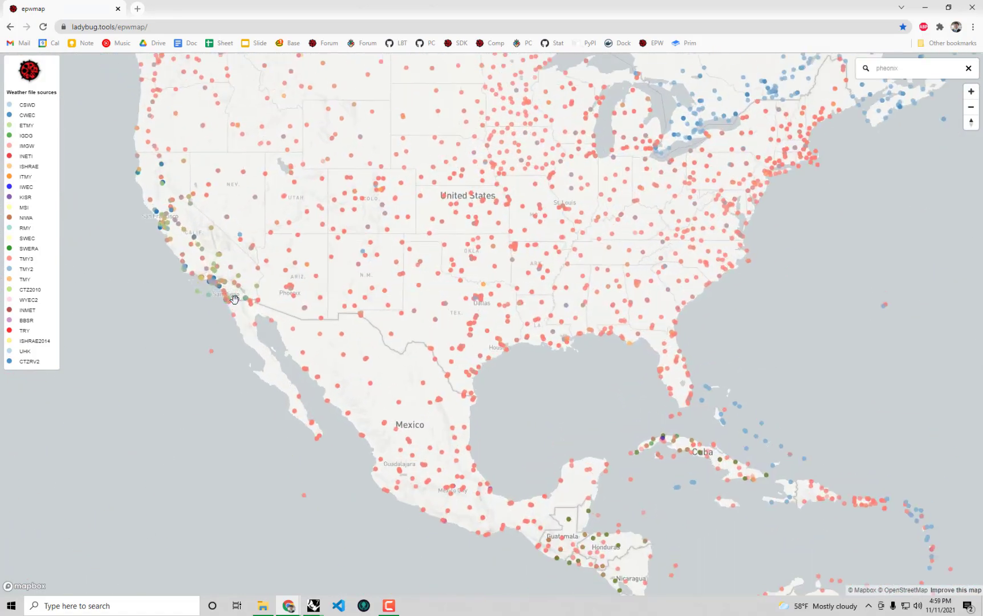
pyautogui.scroll(10, 399, 256)
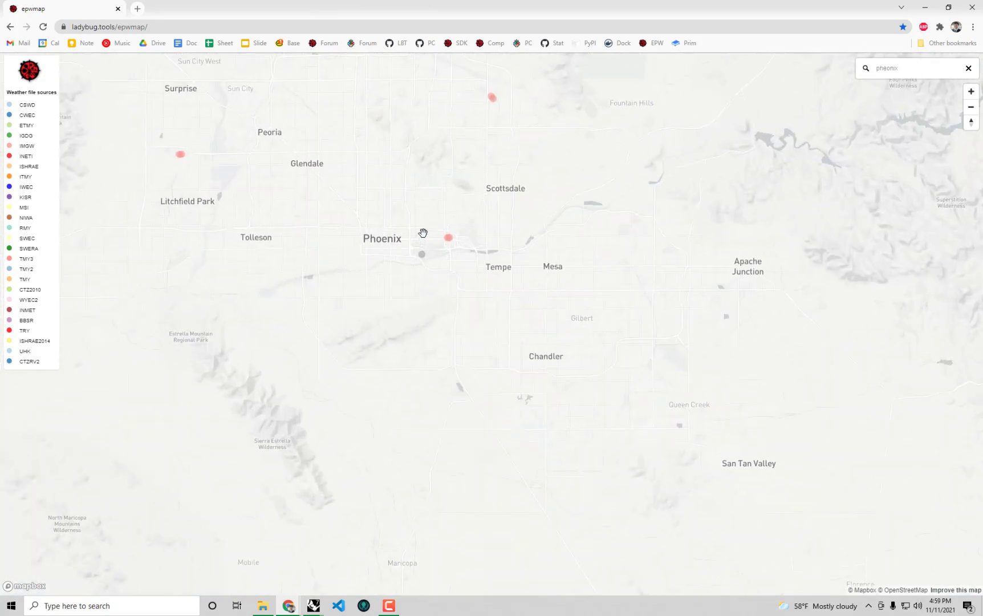
pyautogui.moveTo(393, 154); pyautogui.dragTo(494, 307)
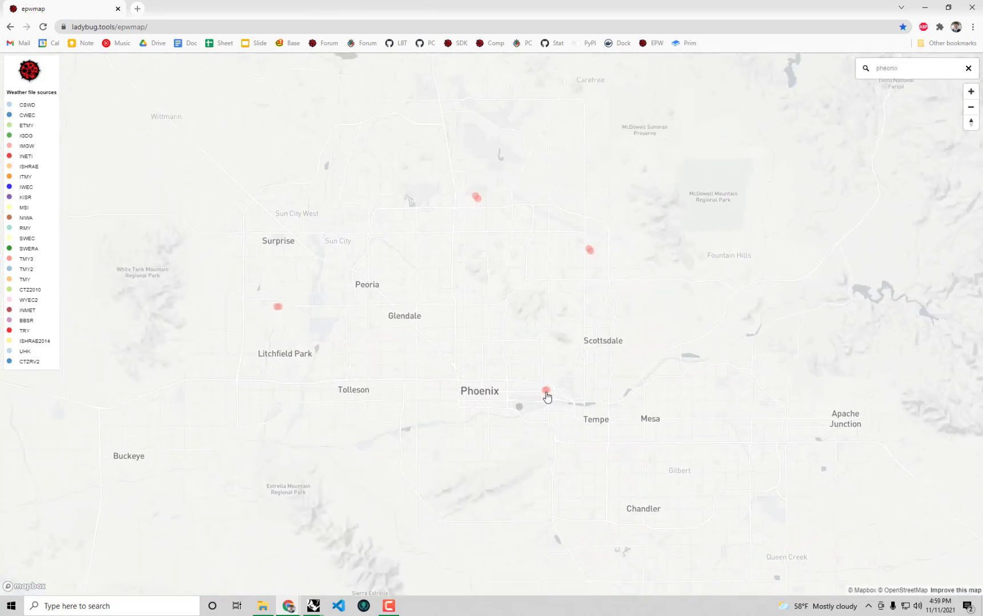
pyautogui.click(545, 392)
pyautogui.click(536, 413)
pyautogui.scroll(2, 536, 414)
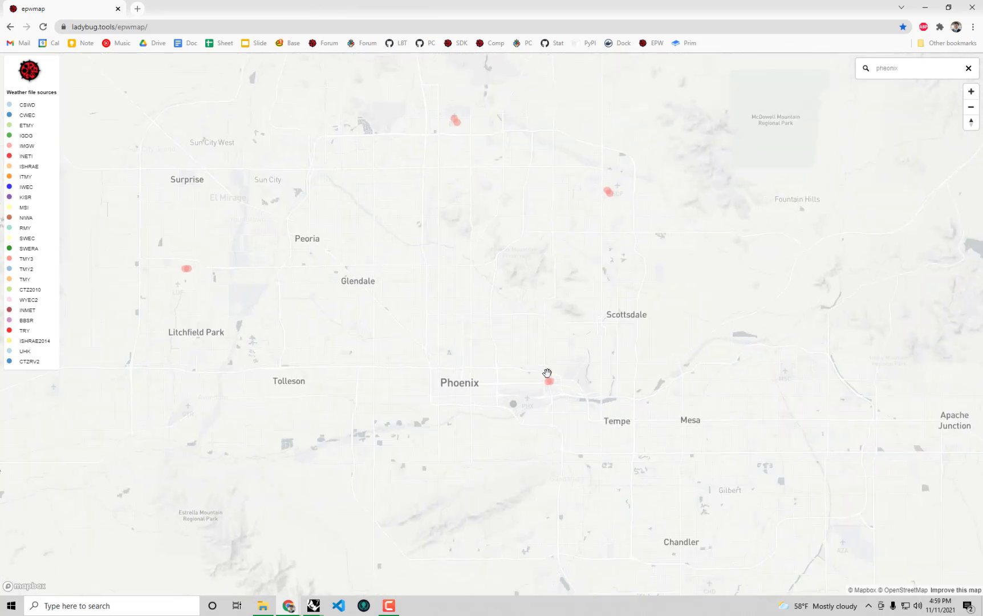
pyautogui.click(549, 382)
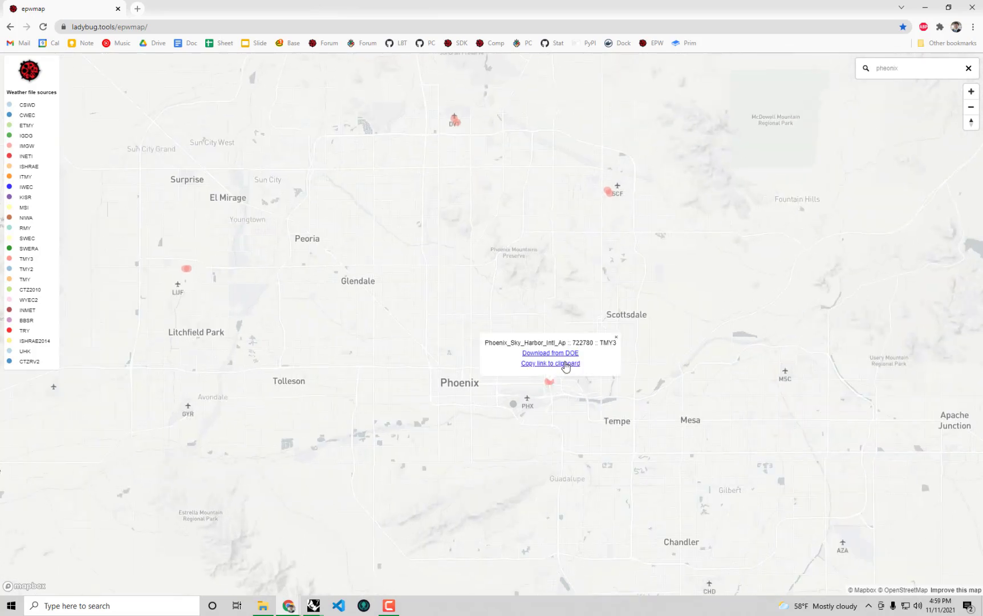
pyautogui.click(565, 365)
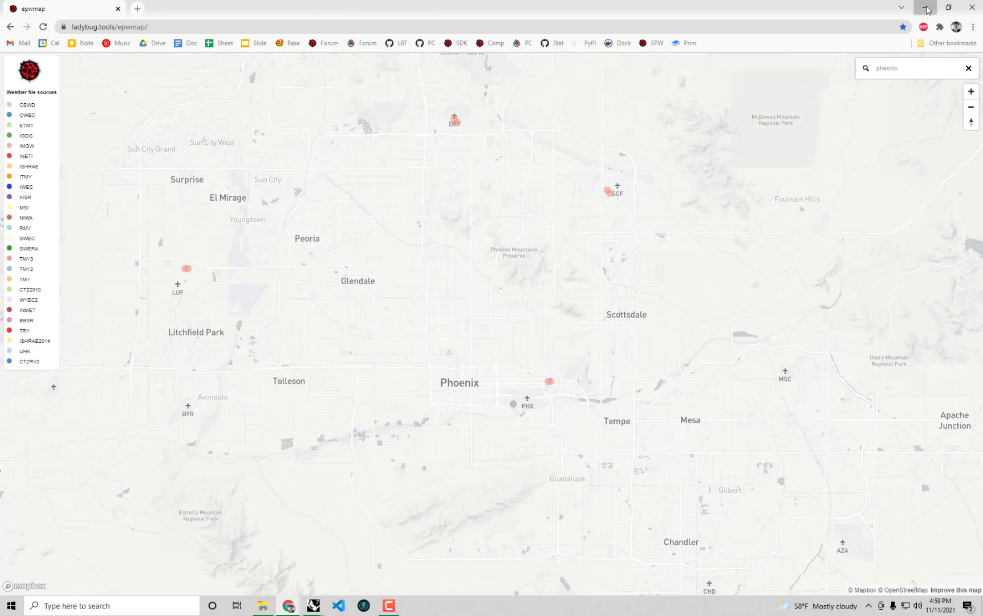
# Step: Switch back to Grasshopper, add a panel with the copied Phoenix Sky Harbor TMY3 weather link below the definition, and resize it into a compact wrapped block
pyautogui.click(927, 9)
pyautogui.moveTo(413, 453); pyautogui.dragTo(434, 382, button='right')
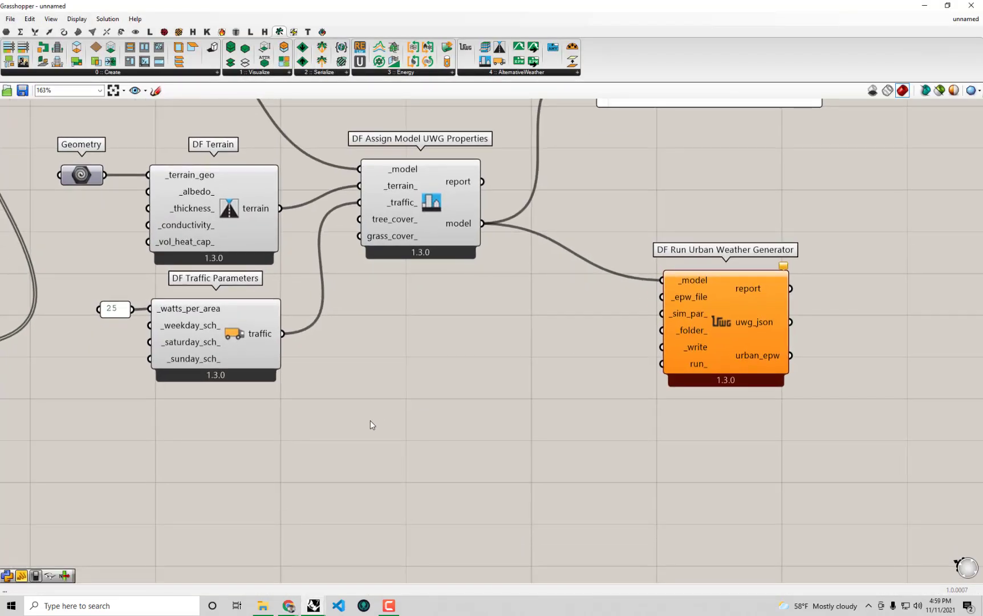
pyautogui.doubleClick(311, 449)
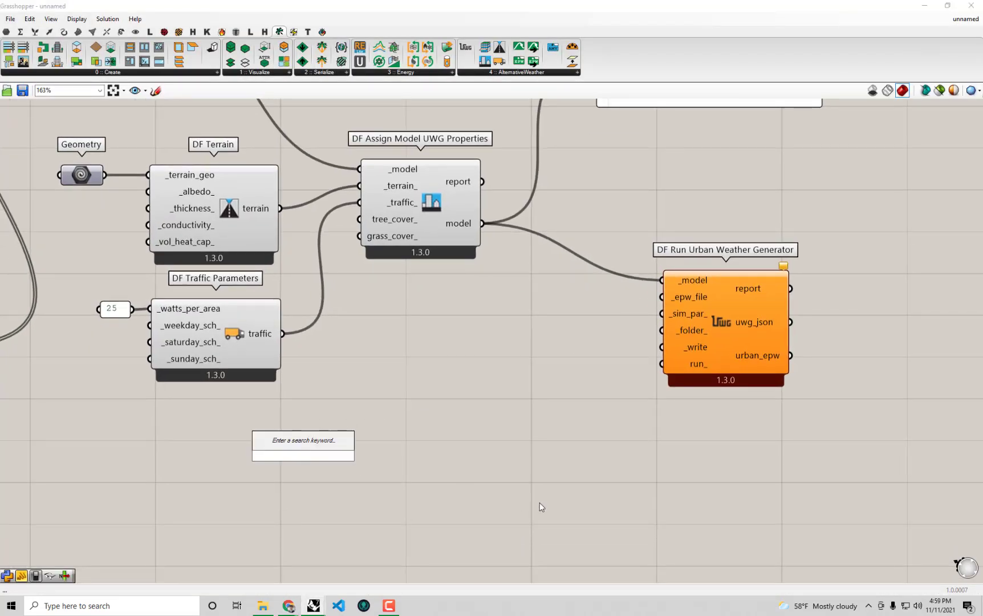
pyautogui.write('"')
pyautogui.hotkey('ctrl', 'v')
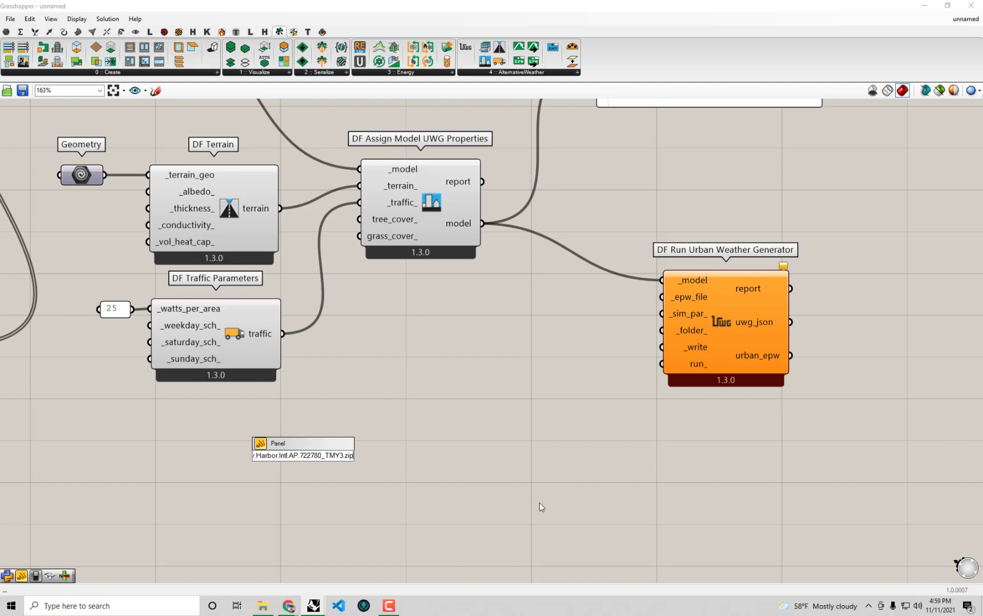
pyautogui.press('Return')
pyautogui.scroll(-2, 570, 448)
pyautogui.moveTo(648, 395); pyautogui.dragTo(753, 368, button='right')
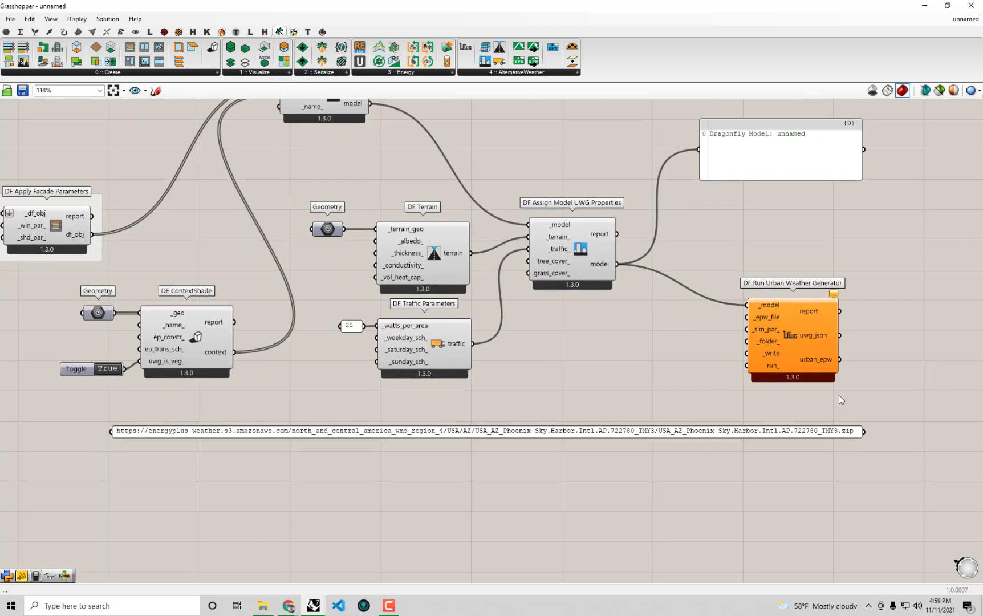
pyautogui.moveTo(862, 437); pyautogui.dragTo(329, 465)
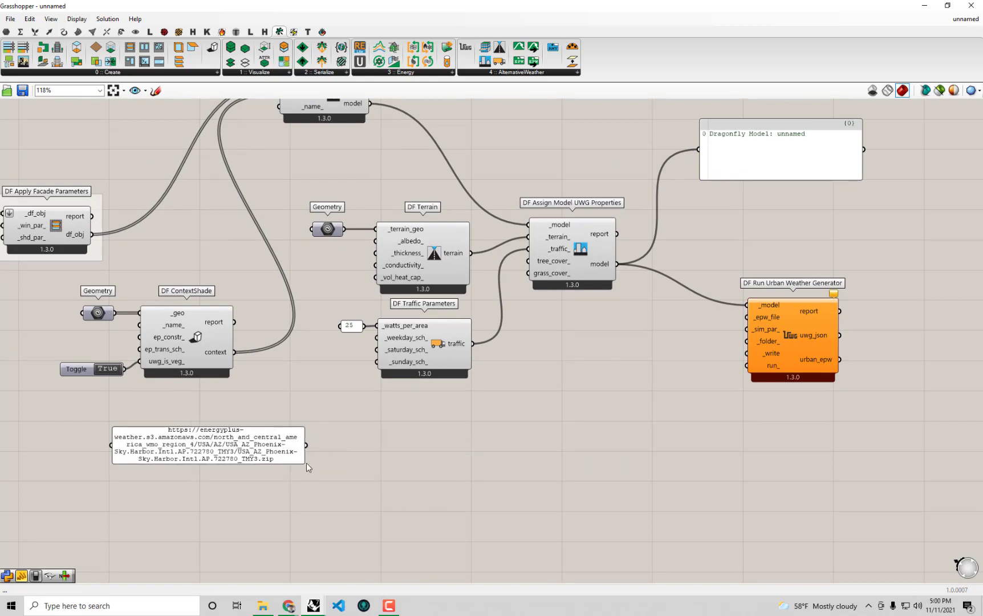
# Step: Place an LB Download Weather component beside the link panel and connect the panel to its _weather_URL input
pyautogui.click(165, 32)
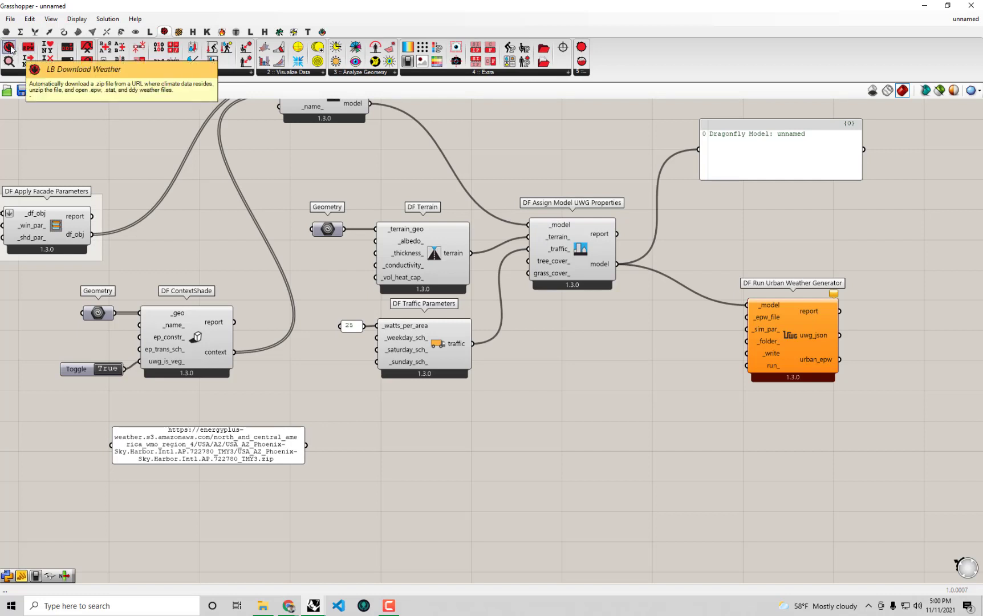
pyautogui.moveTo(9, 49); pyautogui.dragTo(392, 456)
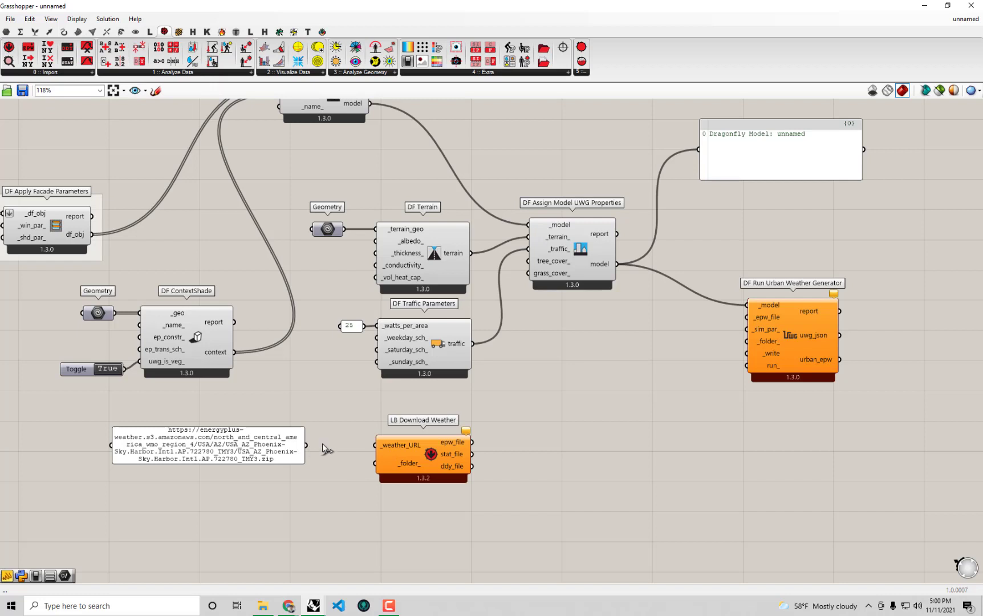
pyautogui.moveTo(306, 444); pyautogui.dragTo(352, 432)
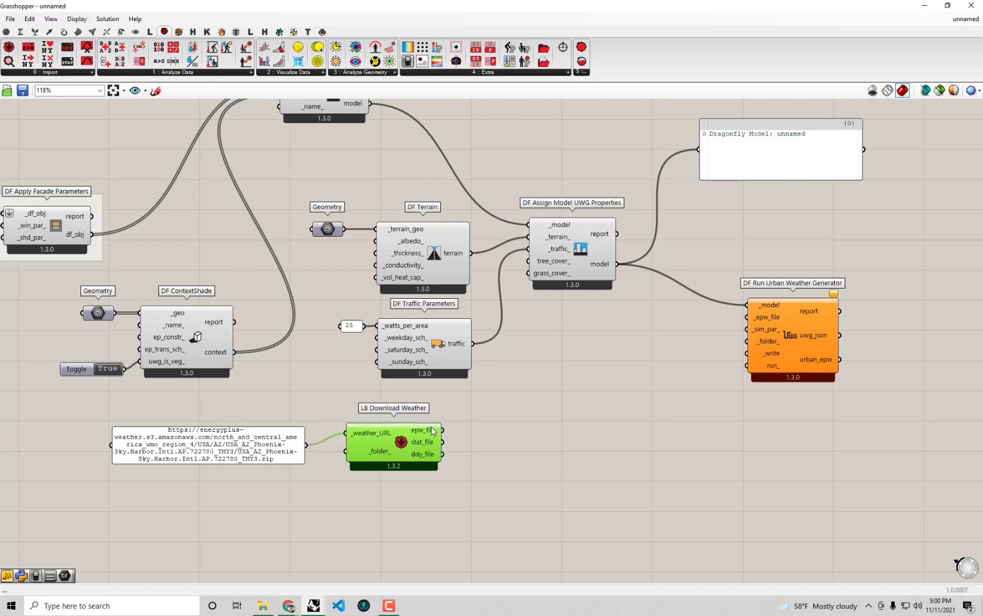
# Step: Shift the link panel and LB Download Weather closer to the simulation component, and connect epw_file to DF Run Urban Weather Generator's _epw_file input
pyautogui.scroll(1, 431, 426)
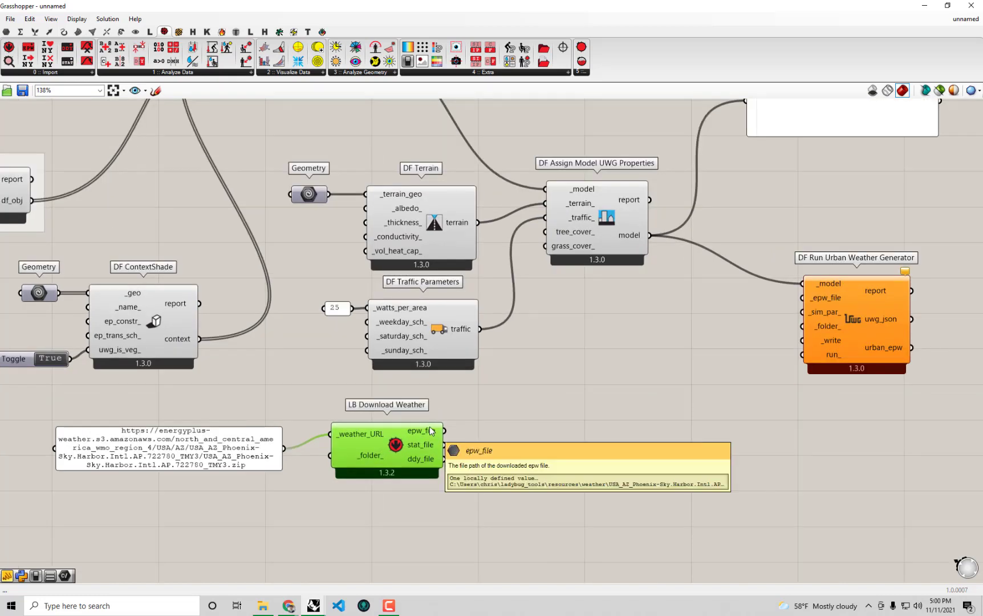
pyautogui.moveTo(431, 431); pyautogui.dragTo(340, 467, button='right')
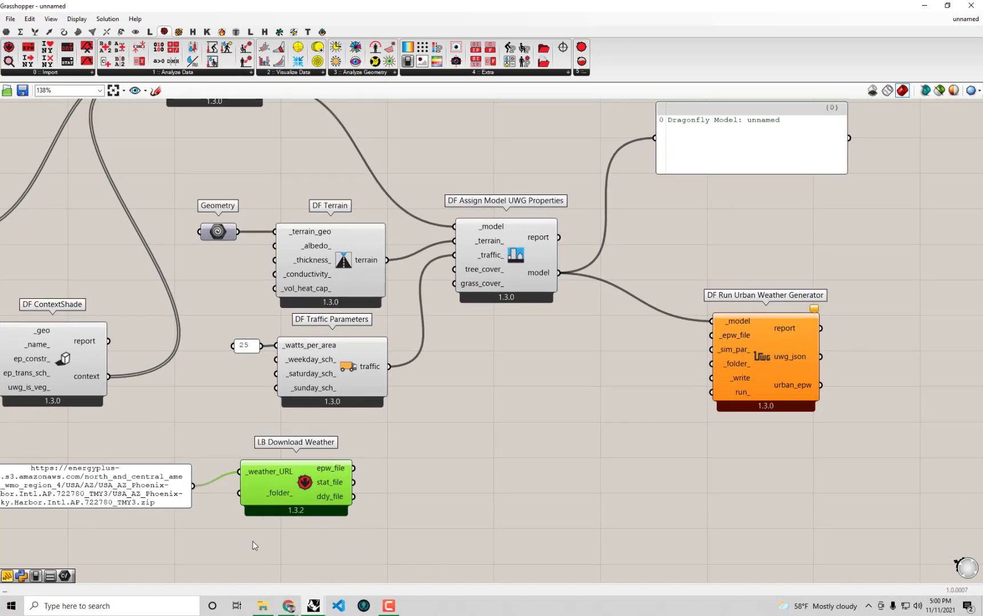
pyautogui.moveTo(353, 555); pyautogui.dragTo(153, 457)
pyautogui.moveTo(279, 491); pyautogui.dragTo(357, 493)
pyautogui.click(444, 513)
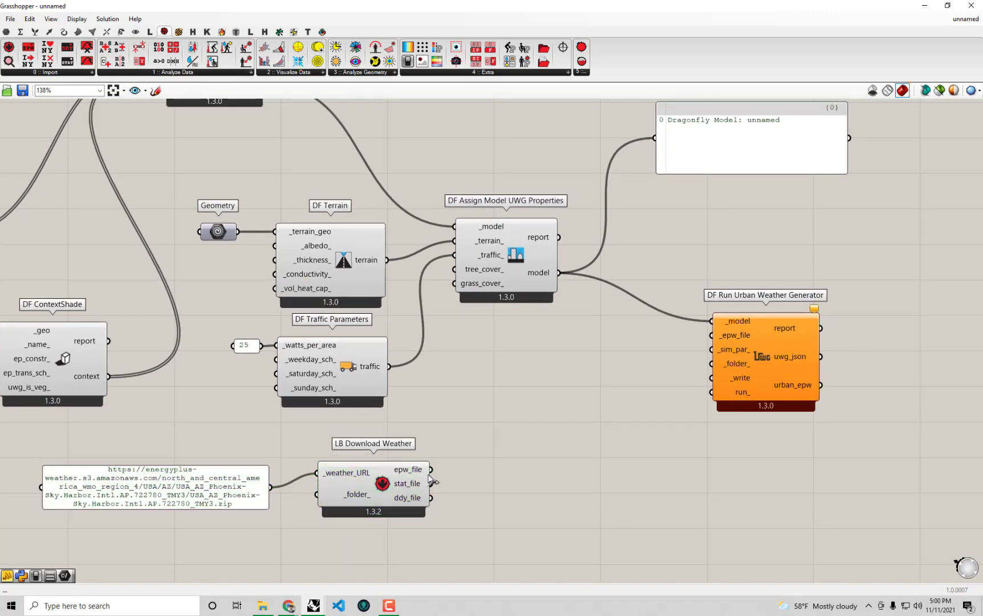
pyautogui.moveTo(430, 469); pyautogui.dragTo(717, 336)
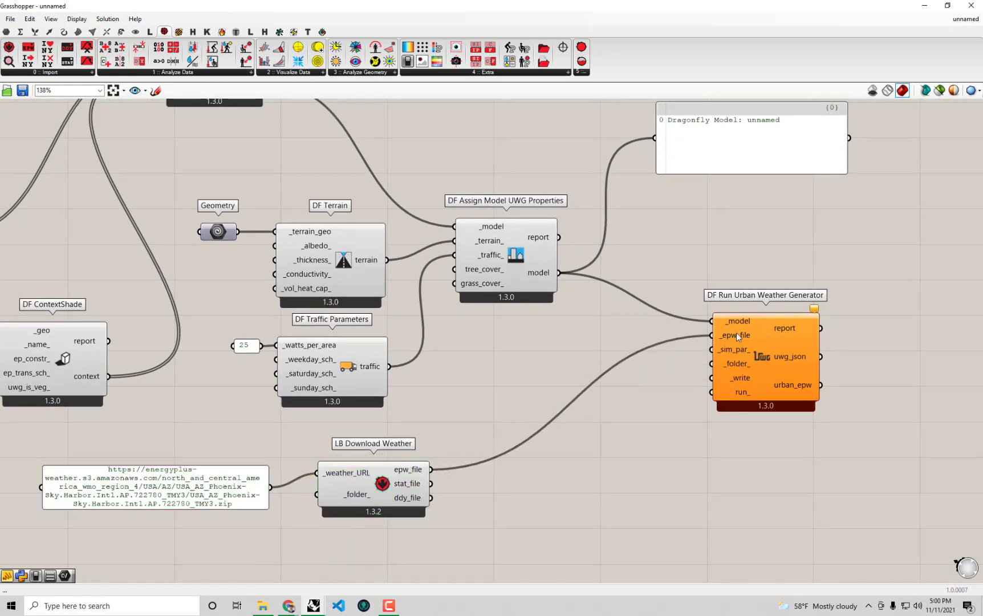
# Step: Add a Boolean Toggle set to False and connect it to the _write and run_ inputs of DF Run Urban Weather Generator
pyautogui.moveTo(768, 369); pyautogui.dragTo(711, 355, button='right')
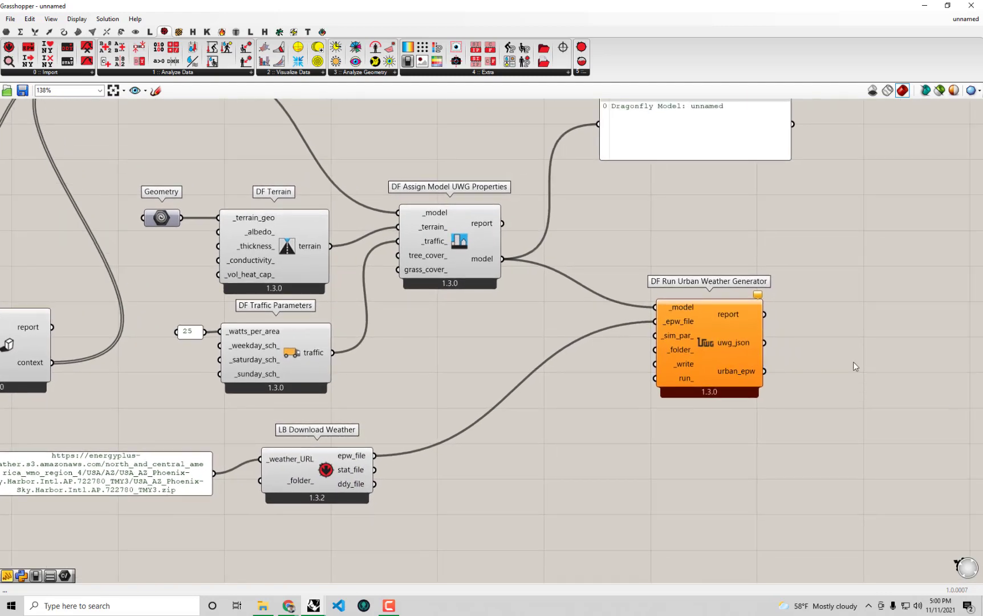
pyautogui.moveTo(854, 365); pyautogui.dragTo(767, 358, button='right')
pyautogui.moveTo(601, 328)
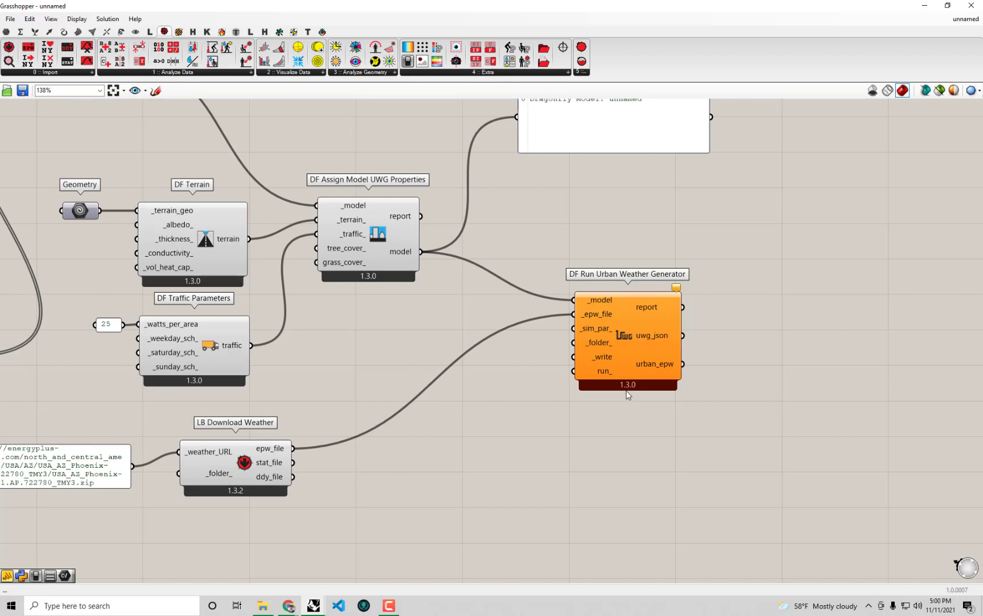
pyautogui.scroll(1, 599, 358)
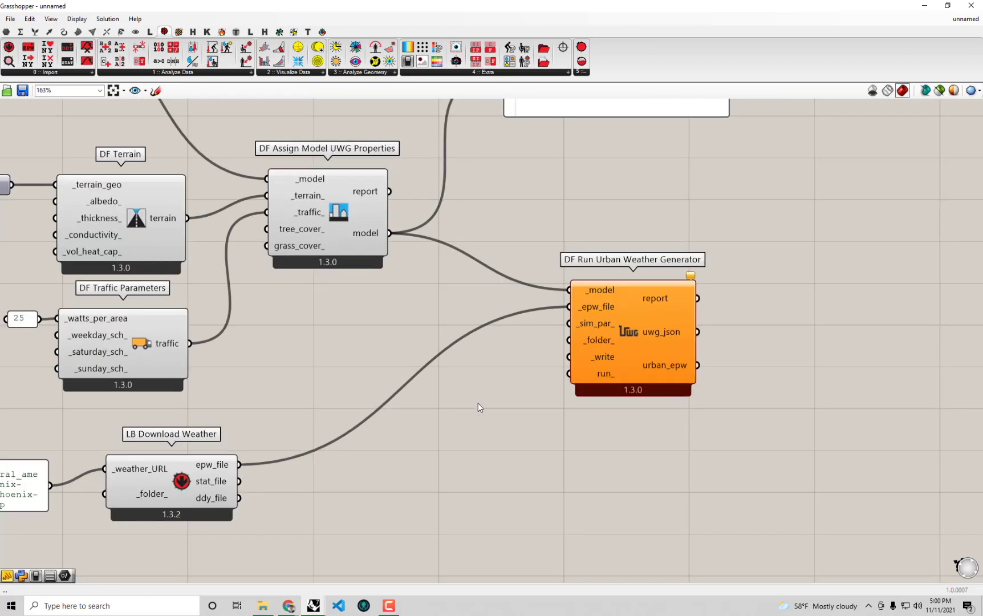
pyautogui.doubleClick(478, 402)
pyautogui.write('bool')
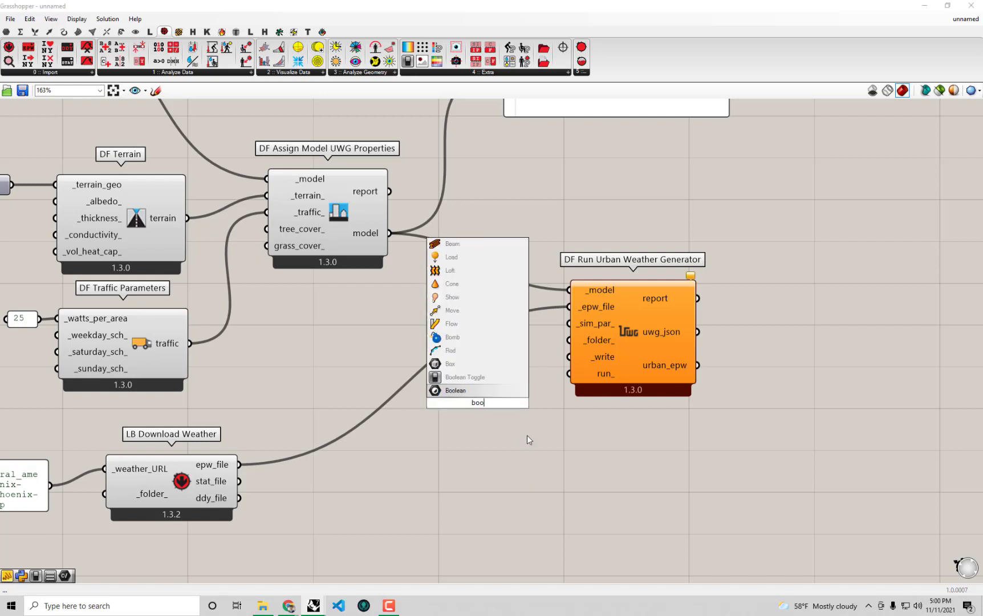
pyautogui.click(505, 378)
pyautogui.doubleClick(505, 411)
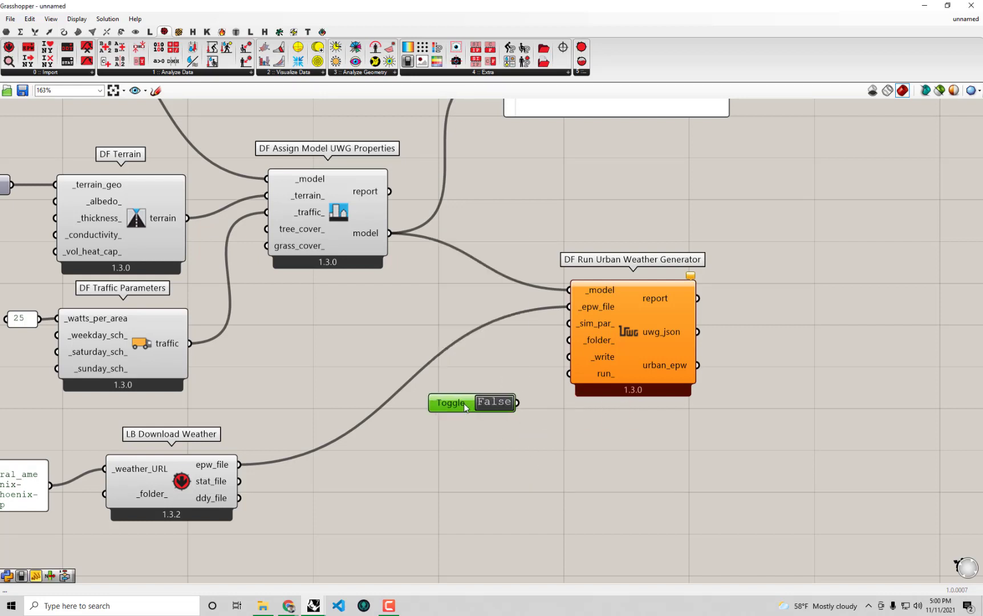
pyautogui.doubleClick(501, 410)
pyautogui.moveTo(515, 407); pyautogui.dragTo(565, 358)
pyautogui.moveTo(521, 408); pyautogui.dragTo(579, 377)
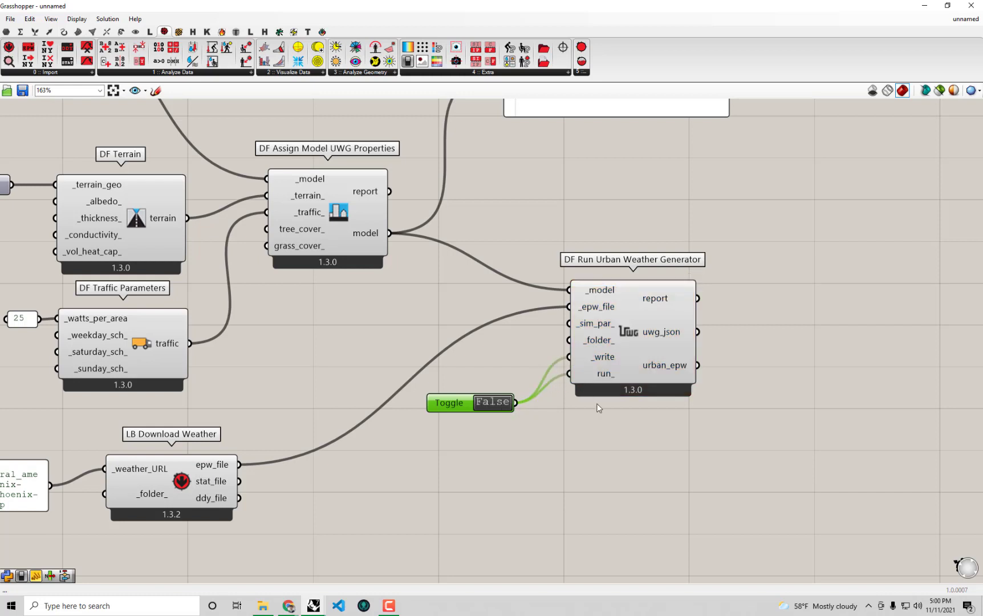
pyautogui.click(583, 470)
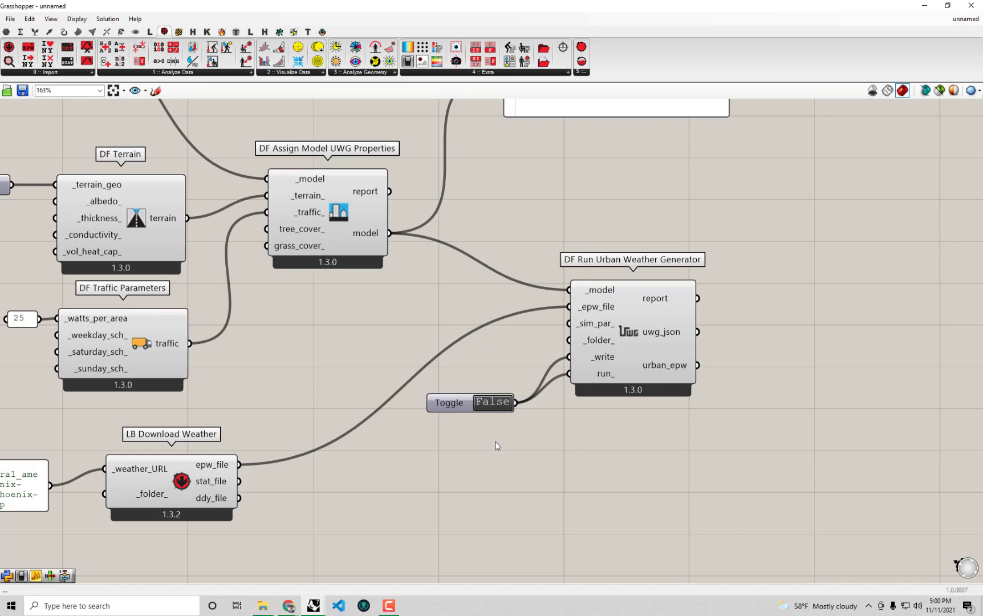
# Step: Nudge LB Download Weather down slightly and set the simulation's Boolean Toggle to True to run the Urban Weather Generator
pyautogui.scroll(-1, 479, 427)
pyautogui.moveTo(487, 424); pyautogui.dragTo(584, 438, button='right')
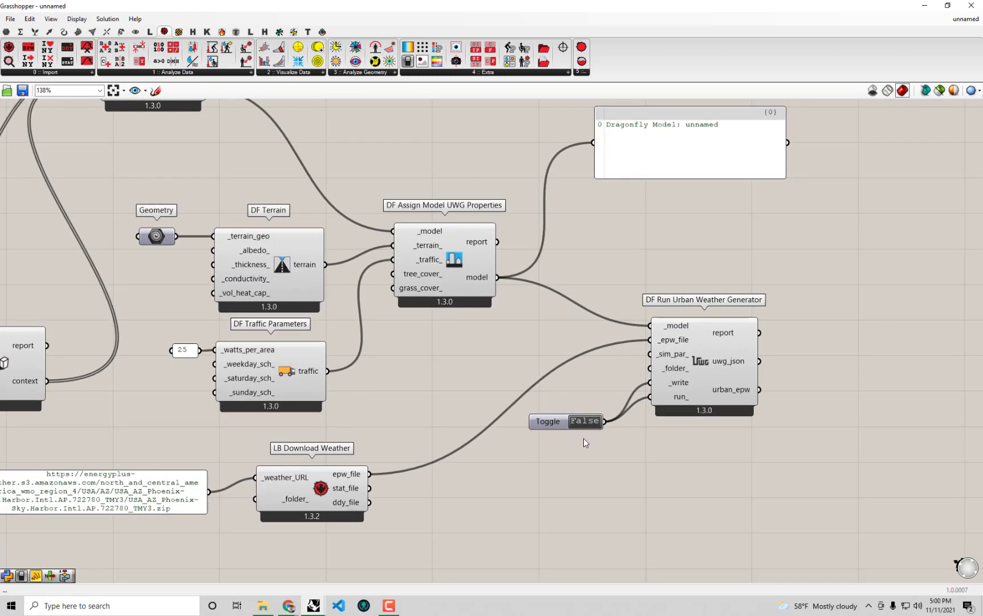
pyautogui.scroll(-1, 583, 438)
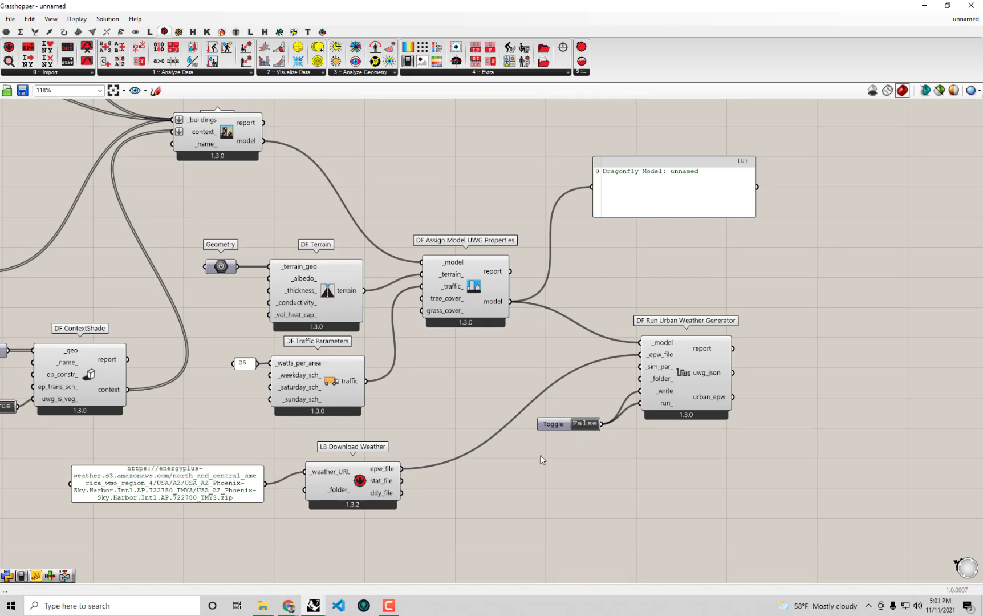
pyautogui.moveTo(376, 472); pyautogui.dragTo(369, 480)
pyautogui.click(611, 441)
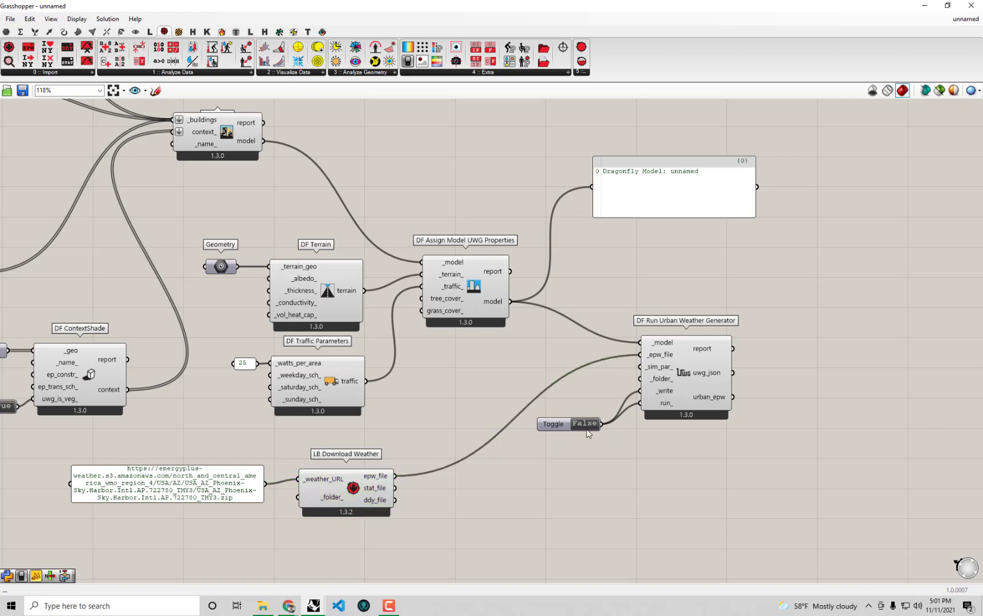
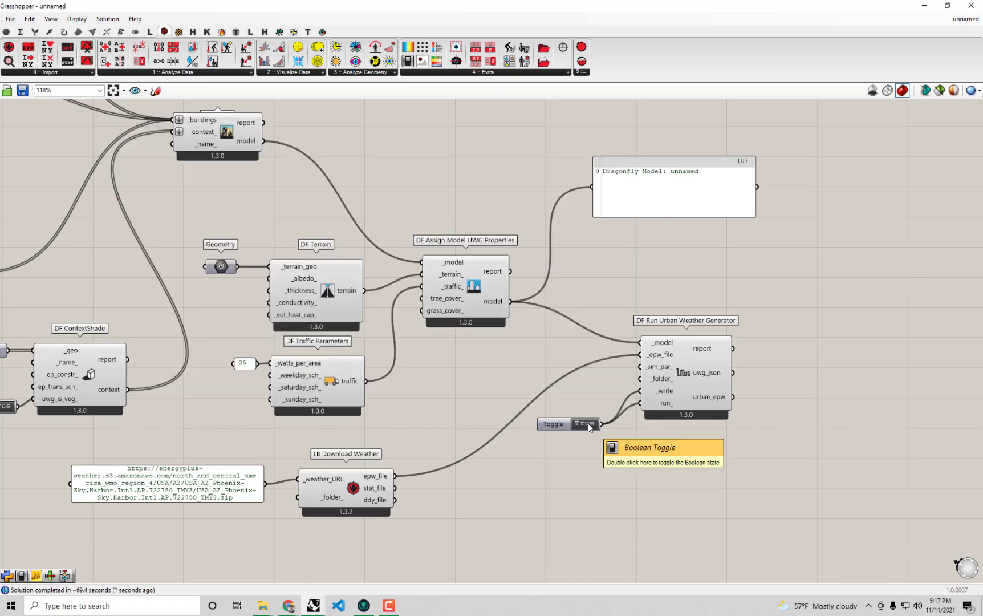
# Step: Move the model output panel beyond DF Run Urban Weather Generator and connect the uwg_json output to it in place of the model
pyautogui.moveTo(769, 452); pyautogui.dragTo(659, 384, button='right')
pyautogui.moveTo(603, 356); pyautogui.dragTo(589, 351, button='right')
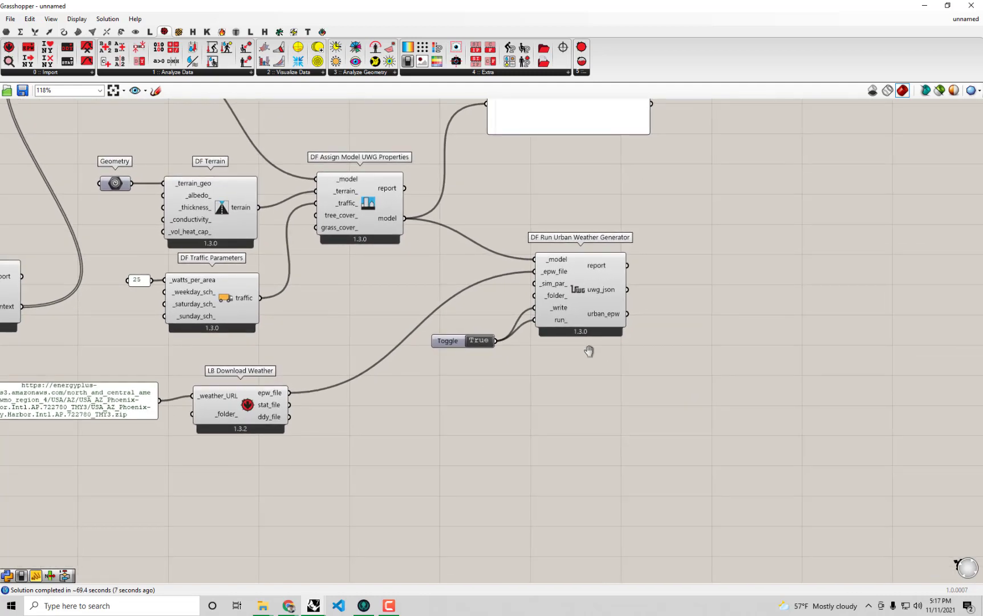
pyautogui.moveTo(450, 341); pyautogui.dragTo(451, 336)
pyautogui.click(744, 312)
pyautogui.moveTo(742, 277); pyautogui.dragTo(656, 353, button='right')
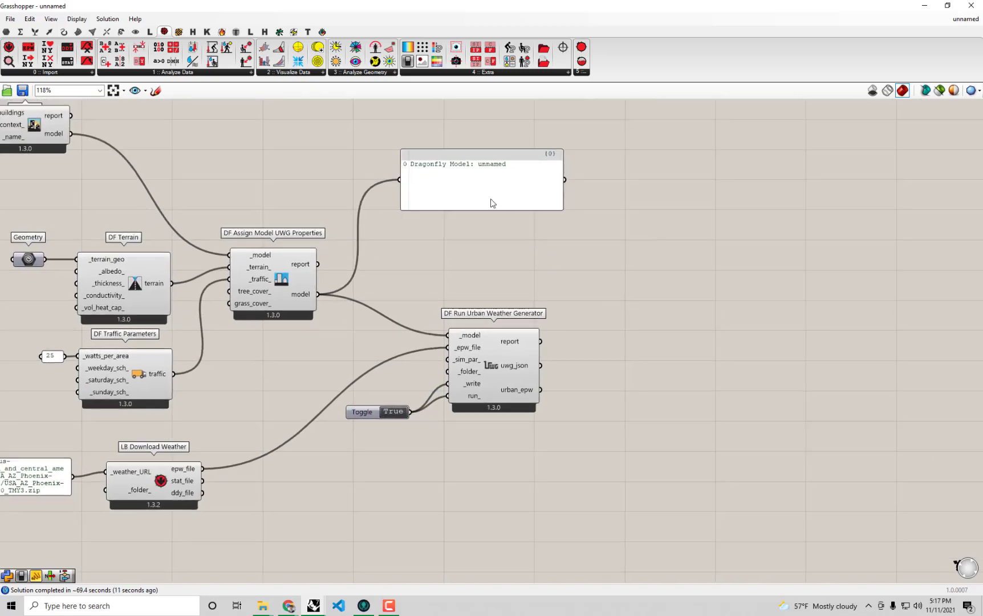
pyautogui.moveTo(496, 201); pyautogui.dragTo(736, 248)
pyautogui.moveTo(540, 366); pyautogui.dragTo(649, 279)
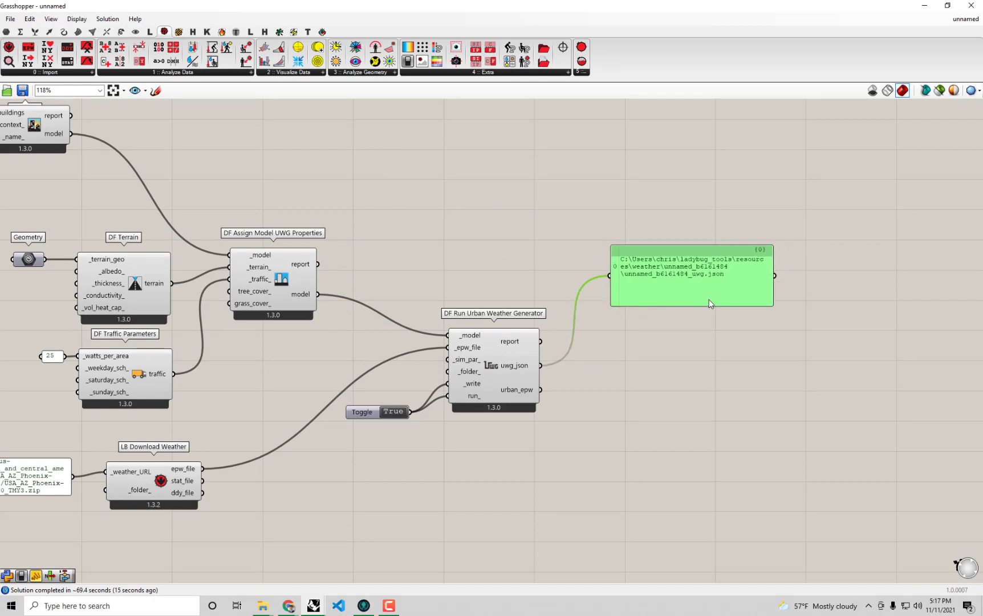
pyautogui.scroll(2, 710, 305)
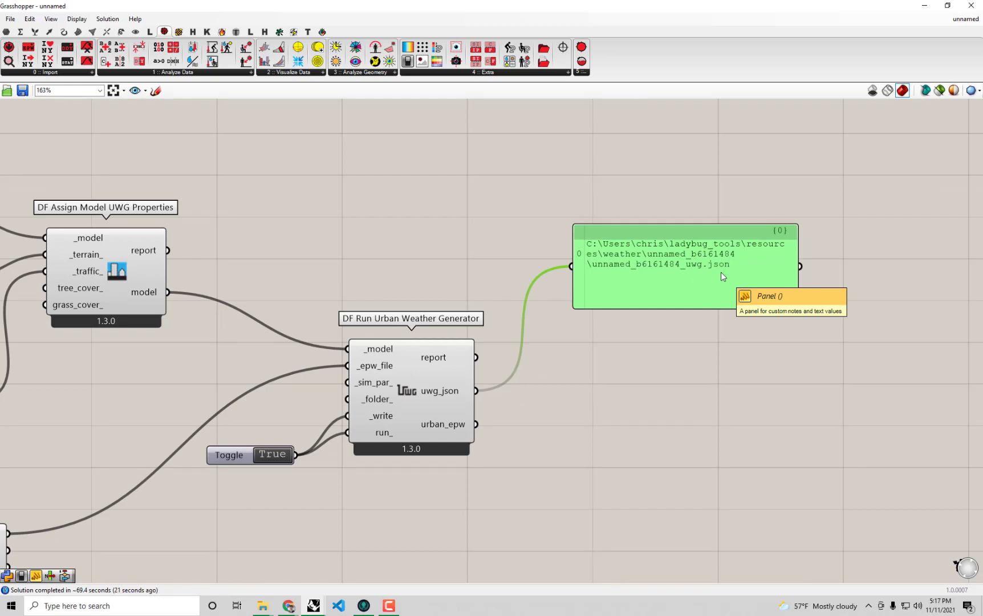
# Step: Connect DF Assign Model UWG Properties' report output to the panel in place of uwg_json and review the reported urban properties
pyautogui.click(97, 262)
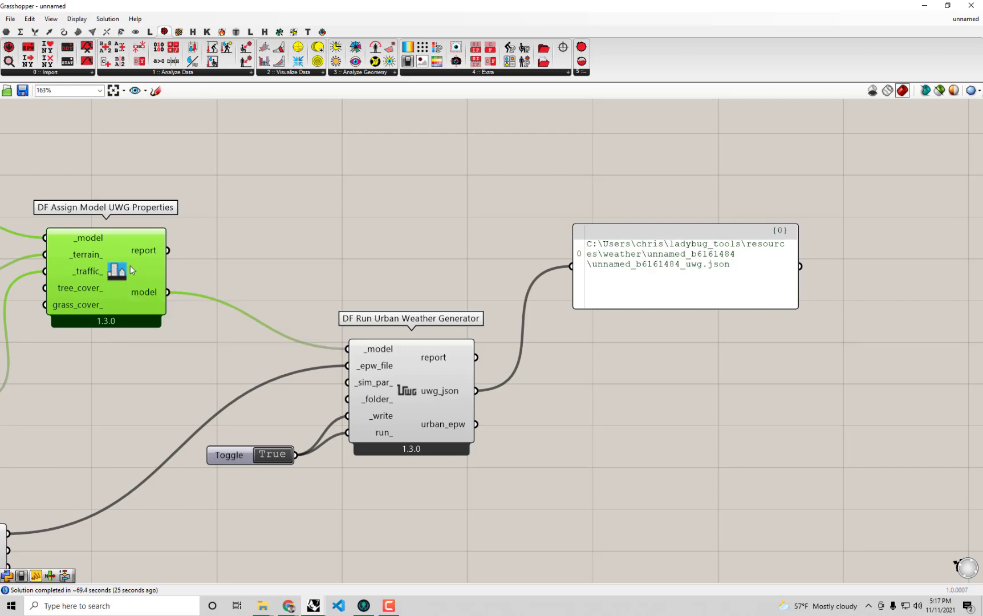
pyautogui.moveTo(132, 263); pyautogui.dragTo(321, 285, button='right')
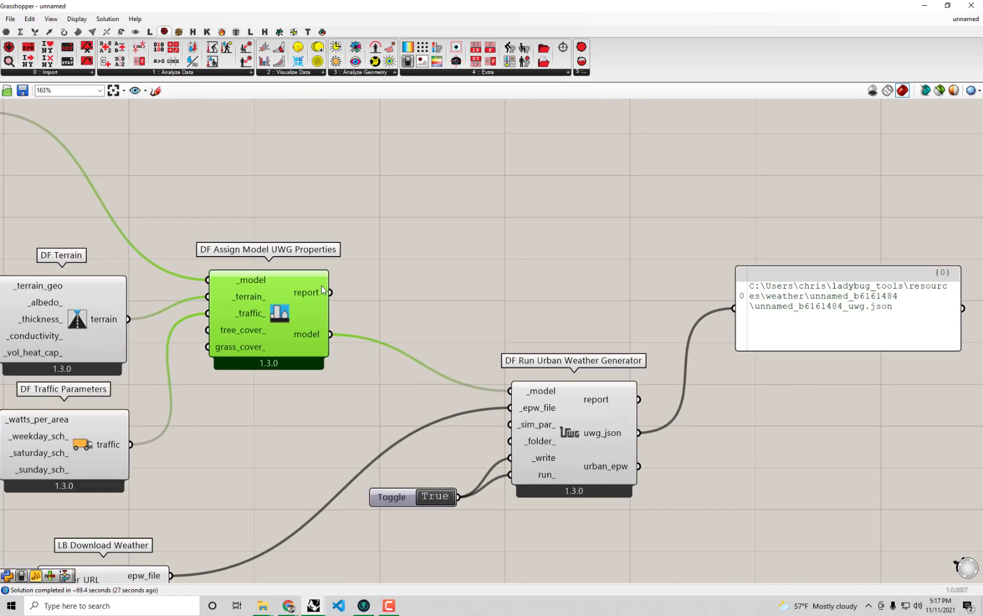
pyautogui.moveTo(329, 292); pyautogui.dragTo(735, 308)
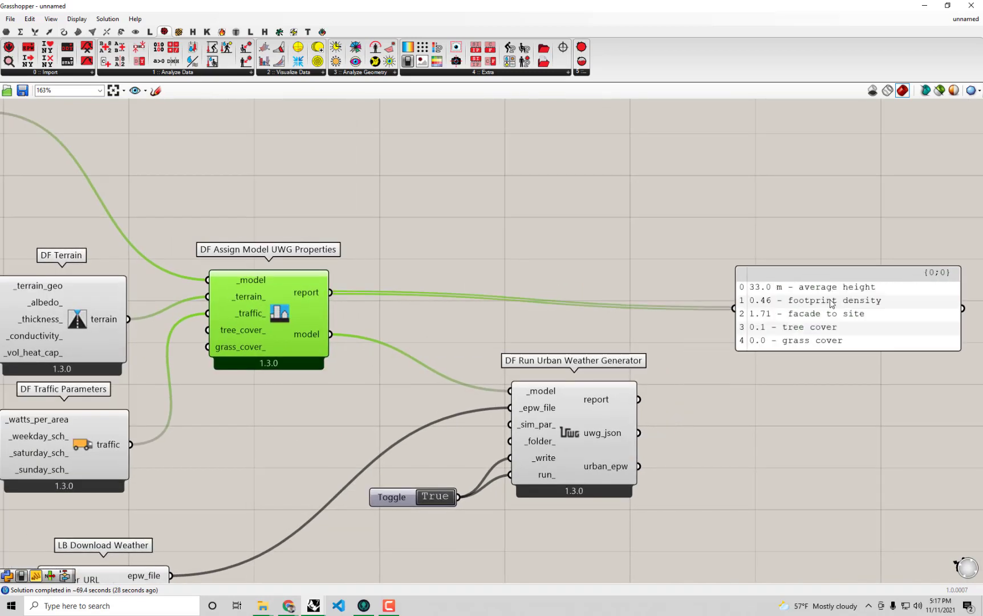
pyautogui.moveTo(67, 455); pyautogui.dragTo(116, 438, button='right')
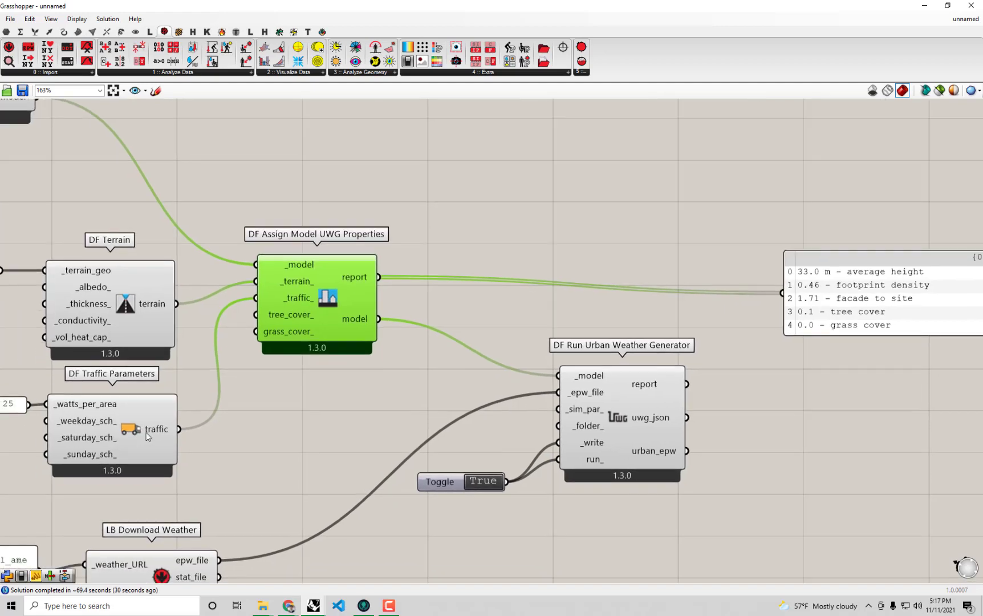
pyautogui.moveTo(399, 390); pyautogui.dragTo(354, 389, button='right')
pyautogui.moveTo(608, 405); pyautogui.dragTo(440, 394, button='right')
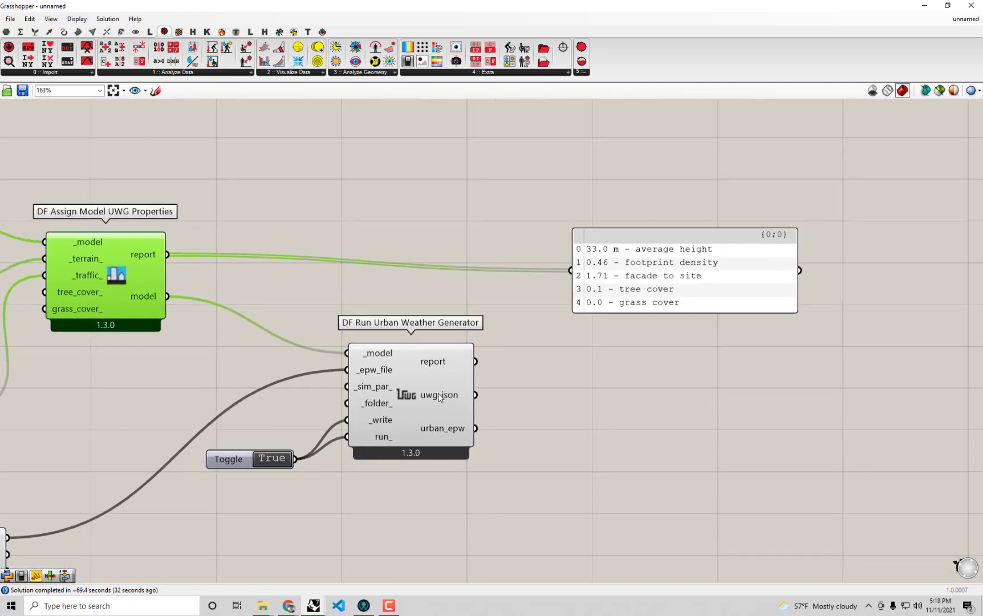
# Step: Connect the urban_epw output of DF Run Urban Weather Generator to the panel in place of the report, and widen the panel
pyautogui.moveTo(474, 428); pyautogui.dragTo(570, 270)
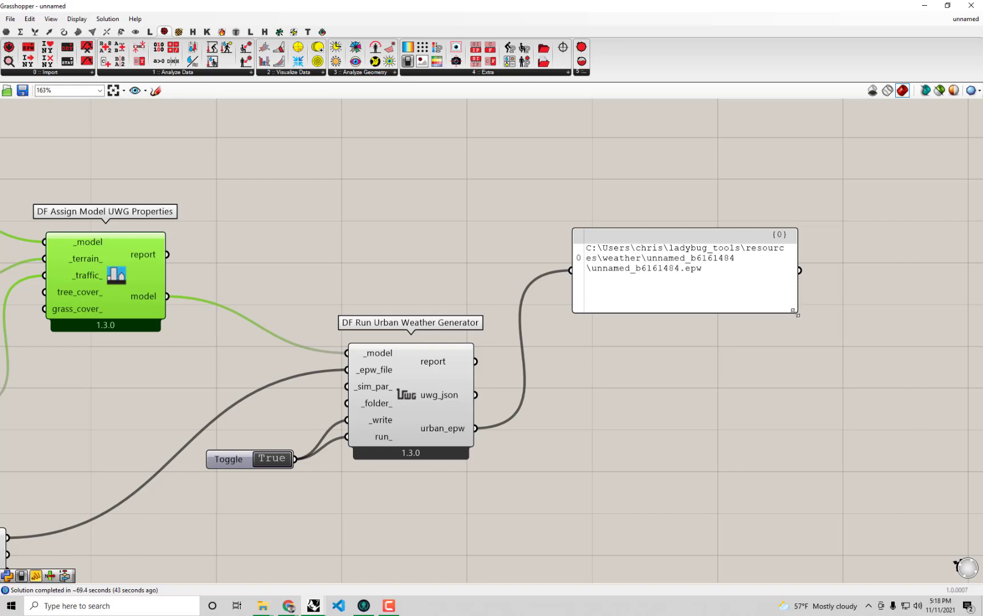
pyautogui.moveTo(797, 311); pyautogui.dragTo(841, 316)
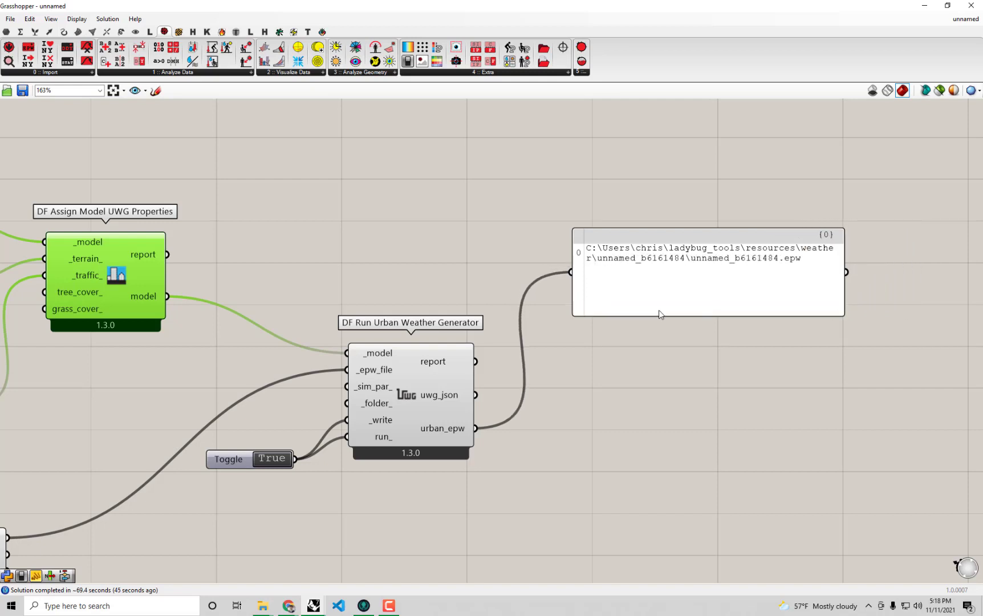
pyautogui.scroll(-1, 659, 310)
pyautogui.scroll(1, 681, 279)
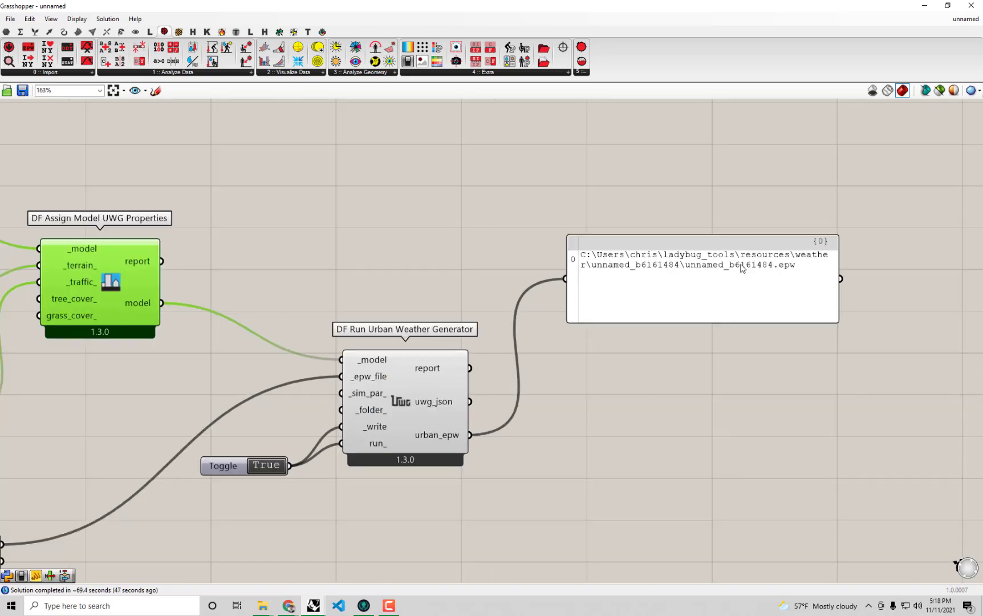
# Step: Move the urban_epw file path panel up so it sits higher above DF Run Urban Weather Generator
pyautogui.scroll(-1, 769, 268)
pyautogui.moveTo(363, 256); pyautogui.dragTo(662, 312, button='right')
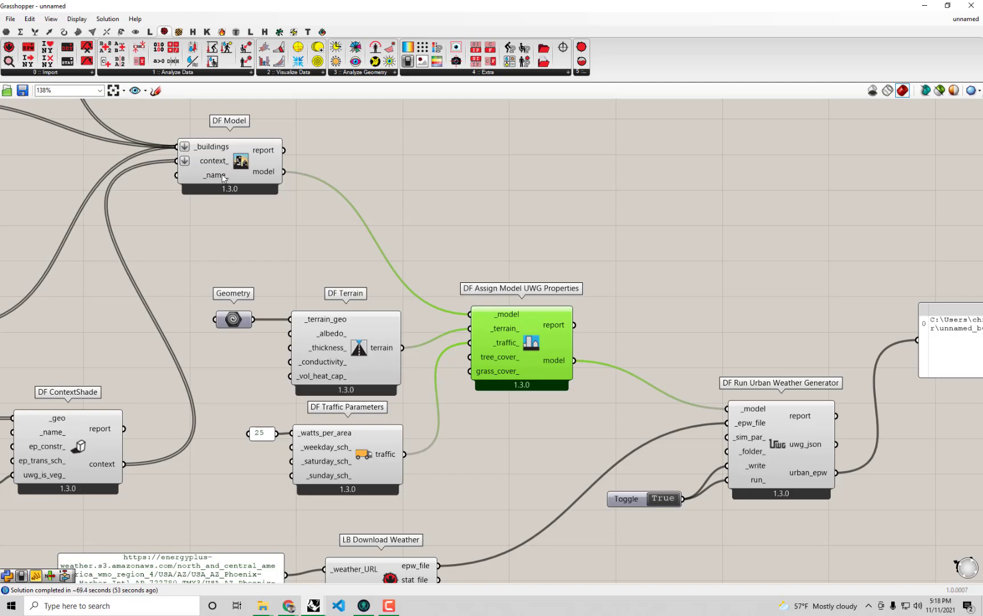
pyautogui.moveTo(509, 302); pyautogui.dragTo(265, 279, button='right')
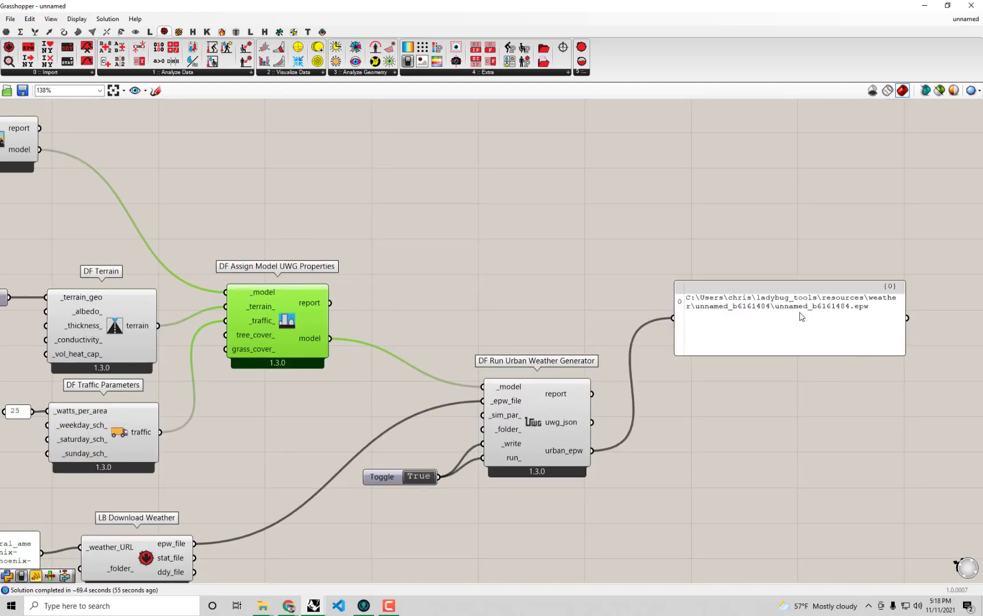
pyautogui.scroll(1, 818, 324)
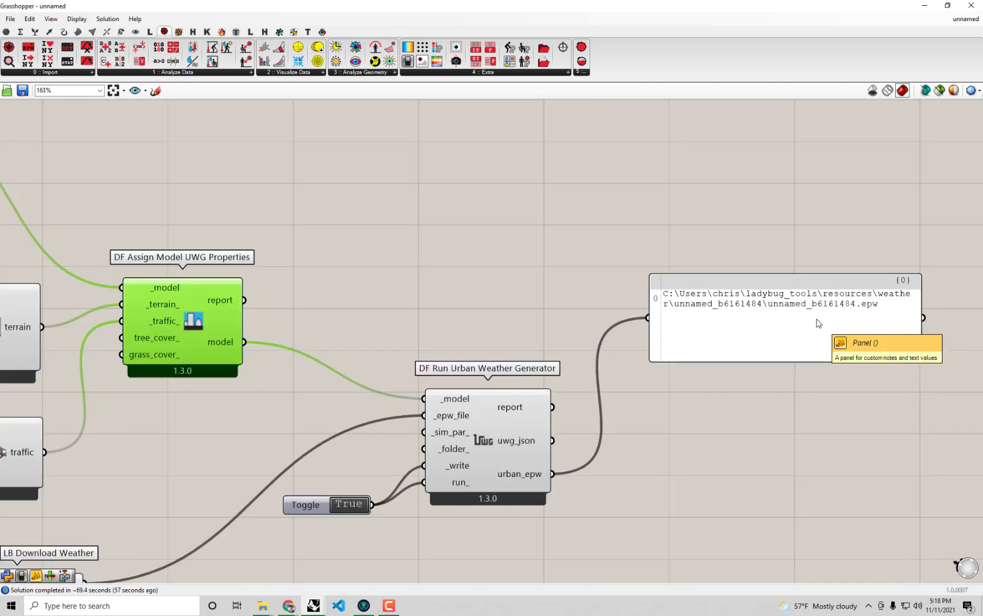
pyautogui.moveTo(818, 324); pyautogui.dragTo(714, 307, button='right')
pyautogui.moveTo(705, 327); pyautogui.dragTo(706, 285)
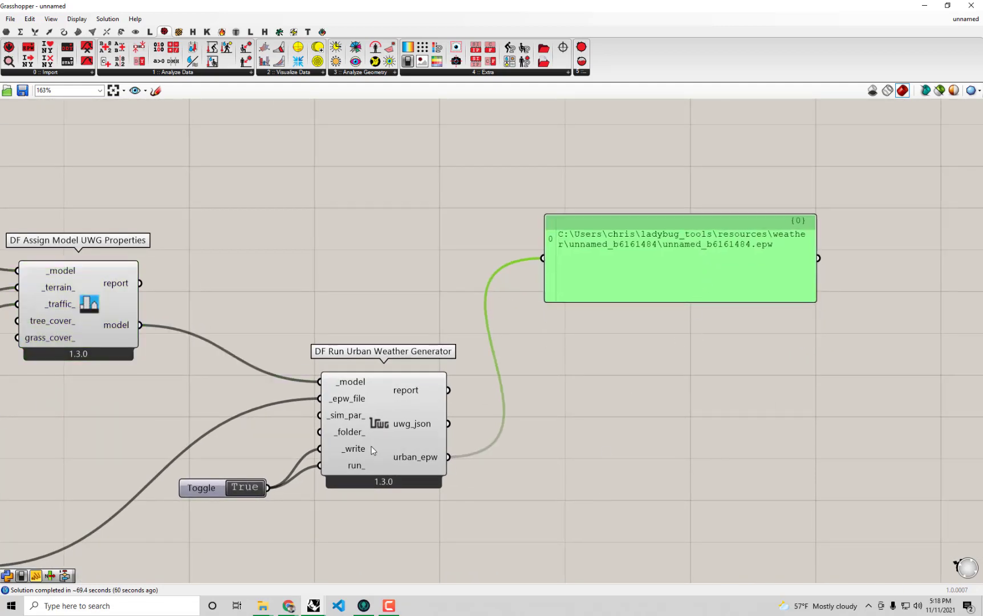
pyautogui.scroll(-1, 400, 441)
pyautogui.moveTo(412, 429); pyautogui.dragTo(446, 350, button='right')
pyautogui.click(572, 414)
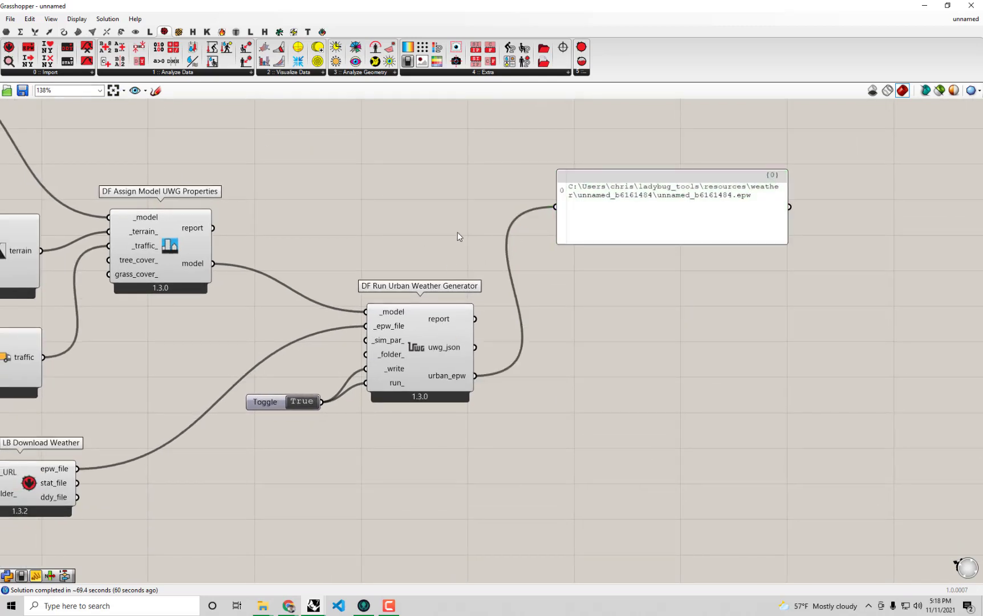
# Step: Group LB Download Weather with its weather URL panel and move the group down, clear of the simulation components
pyautogui.moveTo(456, 232); pyautogui.dragTo(520, 147, button='right')
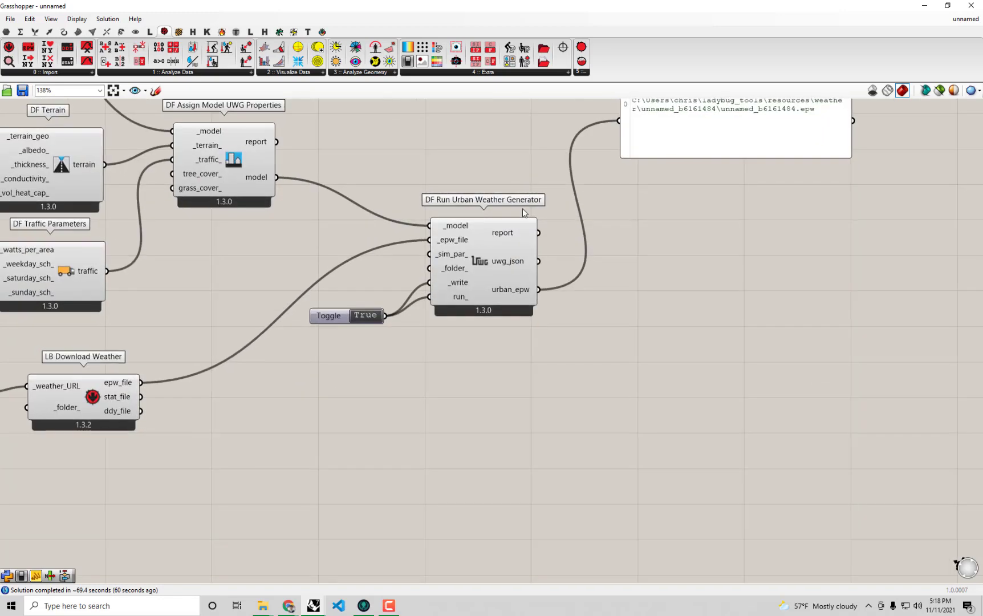
pyautogui.scroll(-2, 524, 213)
pyautogui.moveTo(376, 273); pyautogui.dragTo(480, 249, button='right')
pyautogui.moveTo(315, 335); pyautogui.dragTo(305, 338)
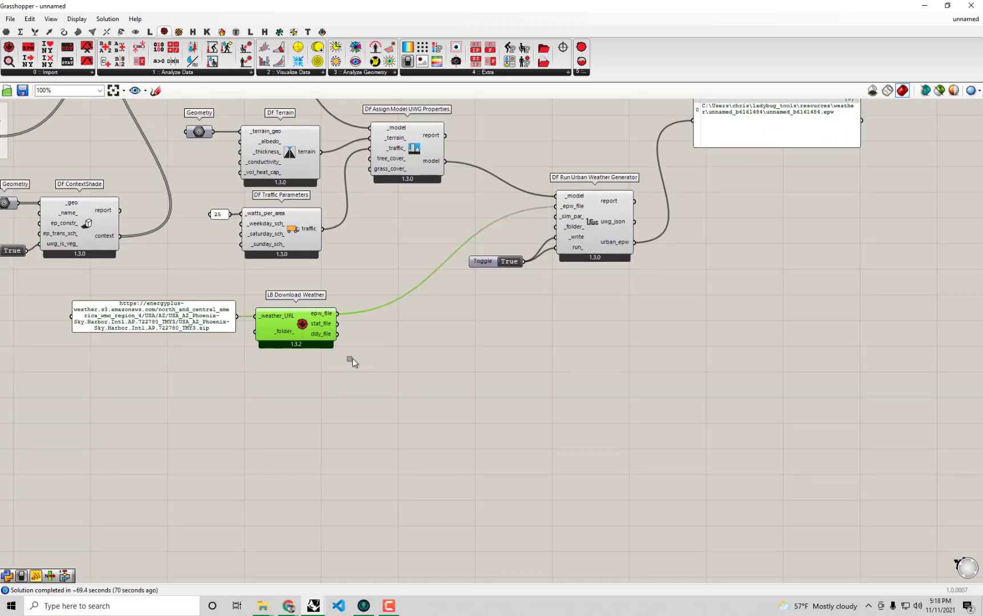
pyautogui.moveTo(372, 364); pyautogui.dragTo(154, 301)
pyautogui.hotkey('ctrl', 'g')
pyautogui.moveTo(249, 327); pyautogui.dragTo(336, 388)
pyautogui.moveTo(623, 342); pyautogui.dragTo(547, 351, button='right')
pyautogui.click(546, 350)
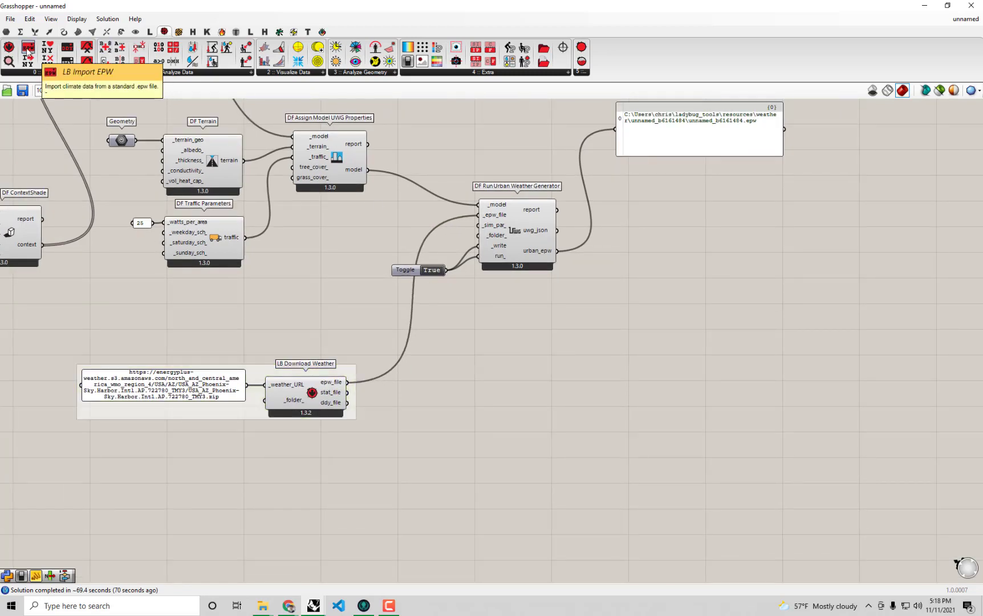
# Step: Place an LB Import EPW component beyond DF Run Urban Weather Generator and connect urban_epw to its _epw_file input
pyautogui.moveTo(27, 51); pyautogui.dragTo(711, 279)
pyautogui.moveTo(747, 300); pyautogui.dragTo(717, 316, button='right')
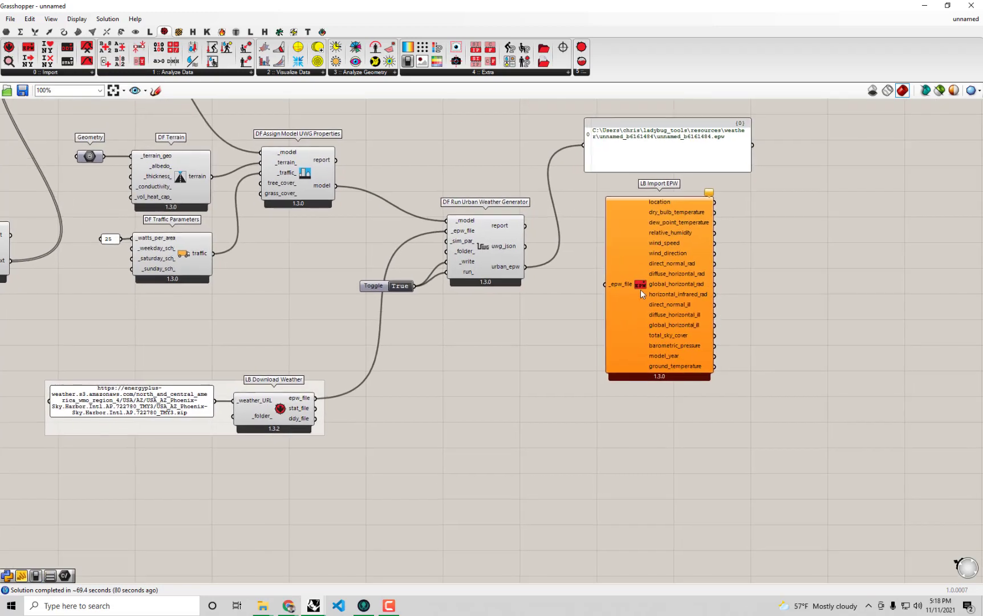
pyautogui.moveTo(642, 288); pyautogui.dragTo(586, 287, button='right')
pyautogui.click(586, 287)
pyautogui.scroll(1, 480, 261)
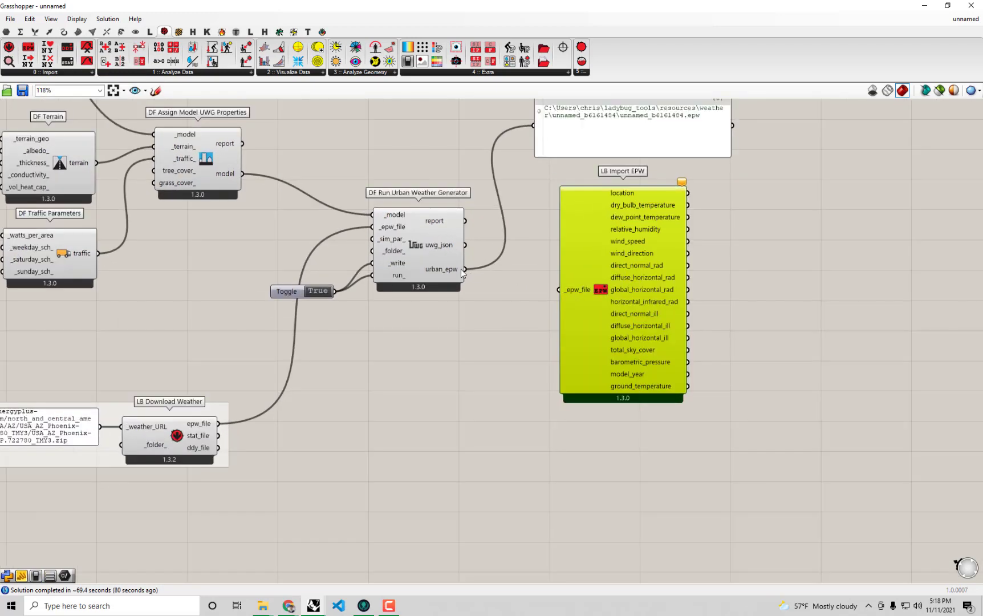
pyautogui.moveTo(457, 272); pyautogui.dragTo(446, 287, button='right')
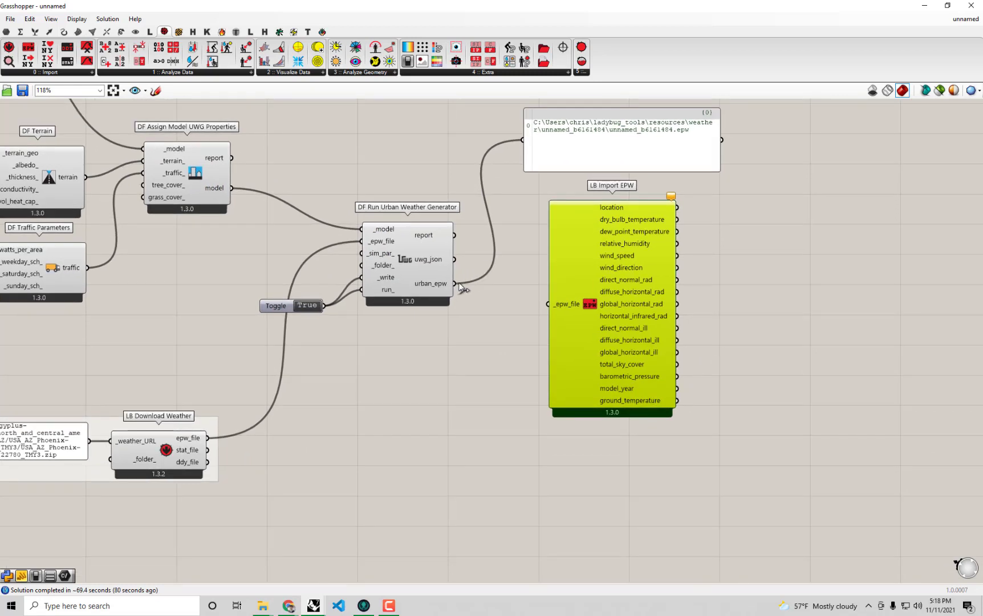
pyautogui.moveTo(456, 284); pyautogui.dragTo(547, 304)
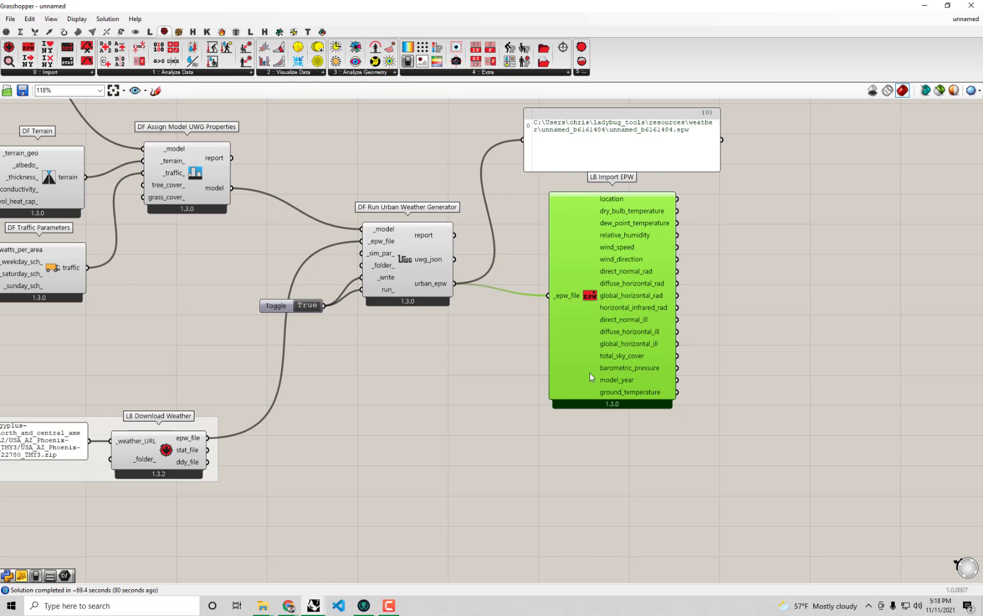
# Step: Duplicate LB Import EPW below the original and connect LB Download Weather's epw_file to the copy in place of urban_epw
pyautogui.hotkey('ctrl', 'c')
pyautogui.hotkey('ctrl', 'v')
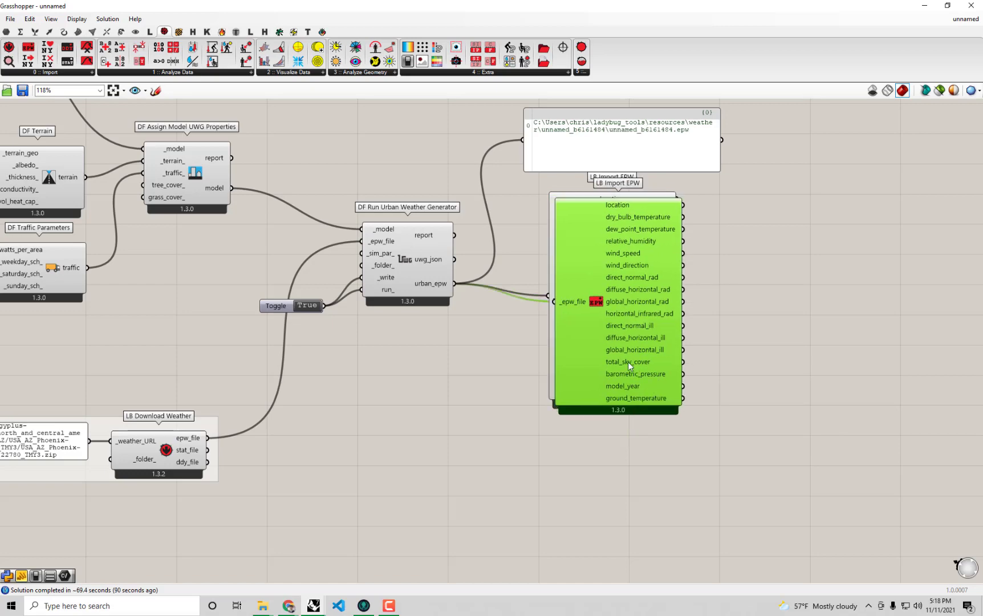
pyautogui.moveTo(627, 361); pyautogui.dragTo(623, 288, button='right')
pyautogui.moveTo(623, 287); pyautogui.dragTo(618, 508)
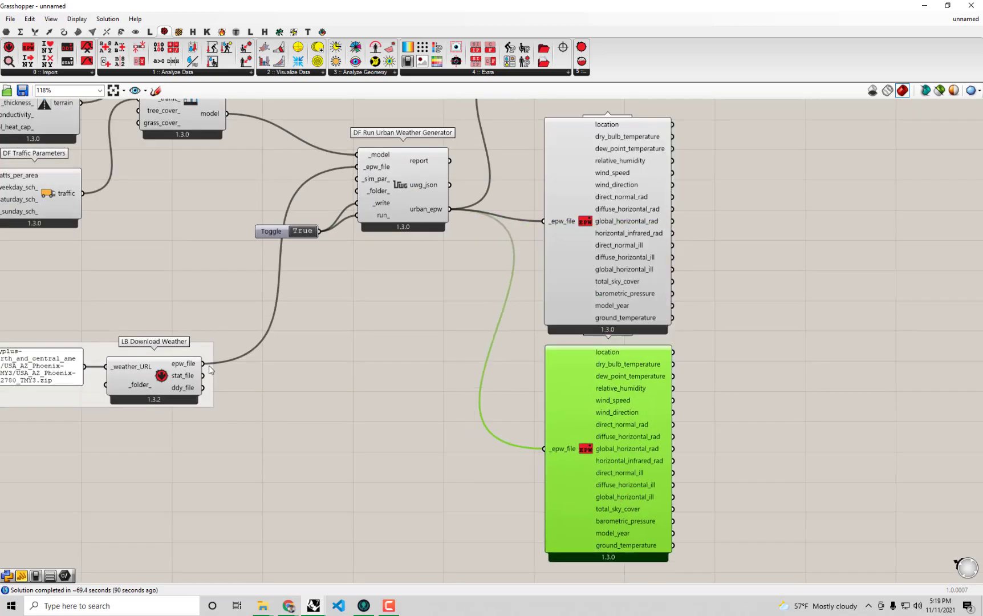
pyautogui.keyDown('shift'); pyautogui.moveTo(203, 364); pyautogui.dragTo(551, 450); pyautogui.keyUp('shift')
pyautogui.moveTo(632, 275); pyautogui.dragTo(609, 321, button='right')
pyautogui.scroll(-1, 631, 291)
pyautogui.moveTo(608, 321); pyautogui.dragTo(608, 316)
# Step: Move the panel beside the upper LB Import EPW and use it to view both imports' dry_bulb_temperature, leaving the urban one connected
pyautogui.moveTo(621, 143); pyautogui.dragTo(705, 135)
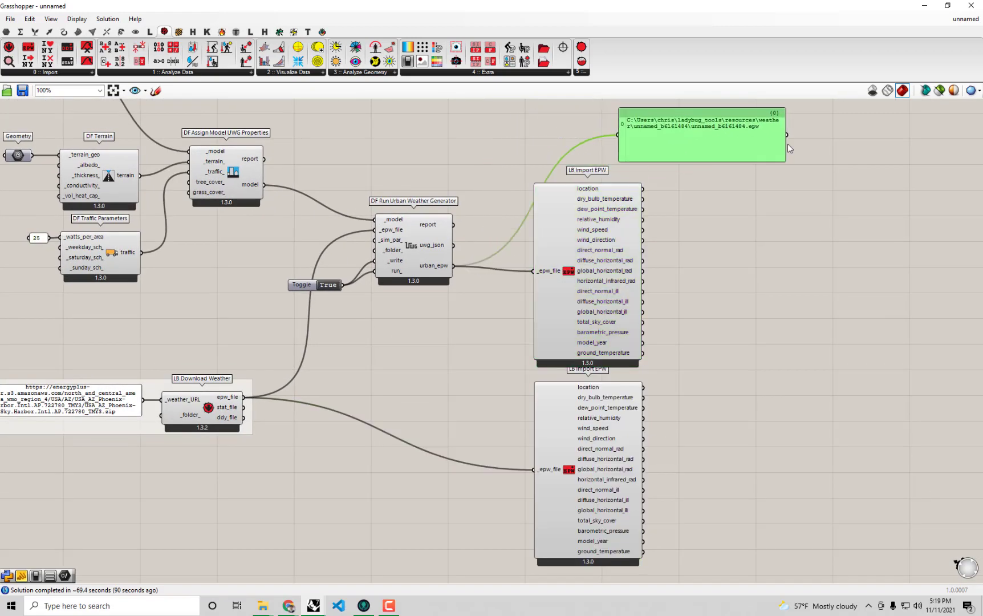
pyautogui.moveTo(788, 148); pyautogui.dragTo(797, 175)
pyautogui.moveTo(644, 199); pyautogui.dragTo(749, 187)
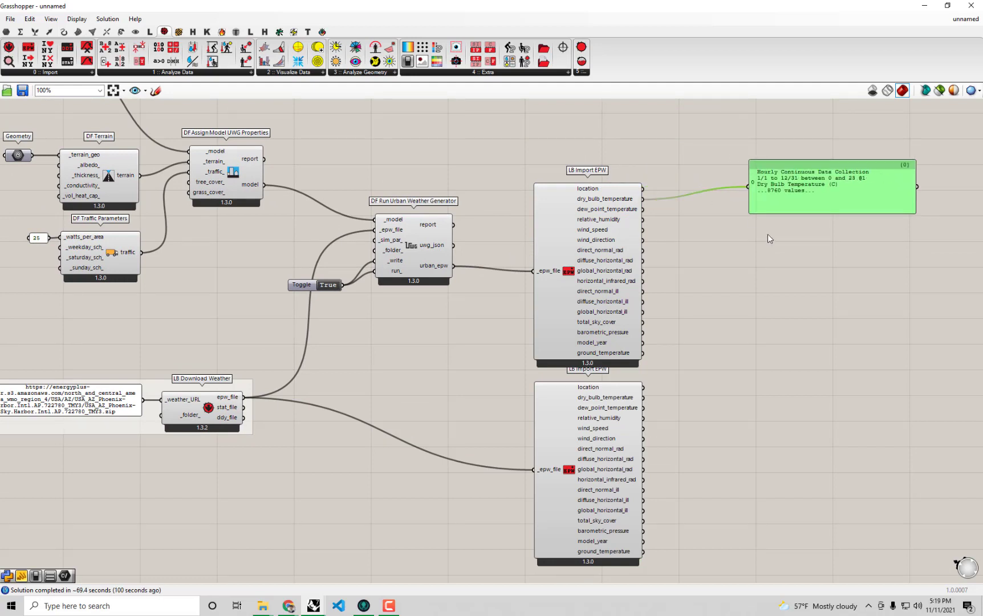
pyautogui.moveTo(830, 214); pyautogui.dragTo(812, 224)
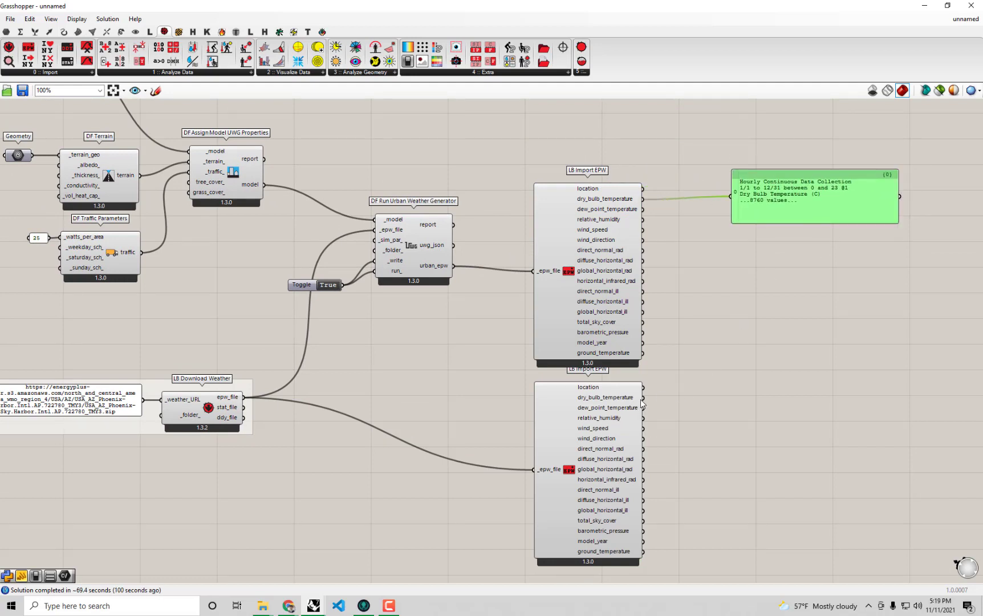
pyautogui.moveTo(642, 403); pyautogui.dragTo(731, 197)
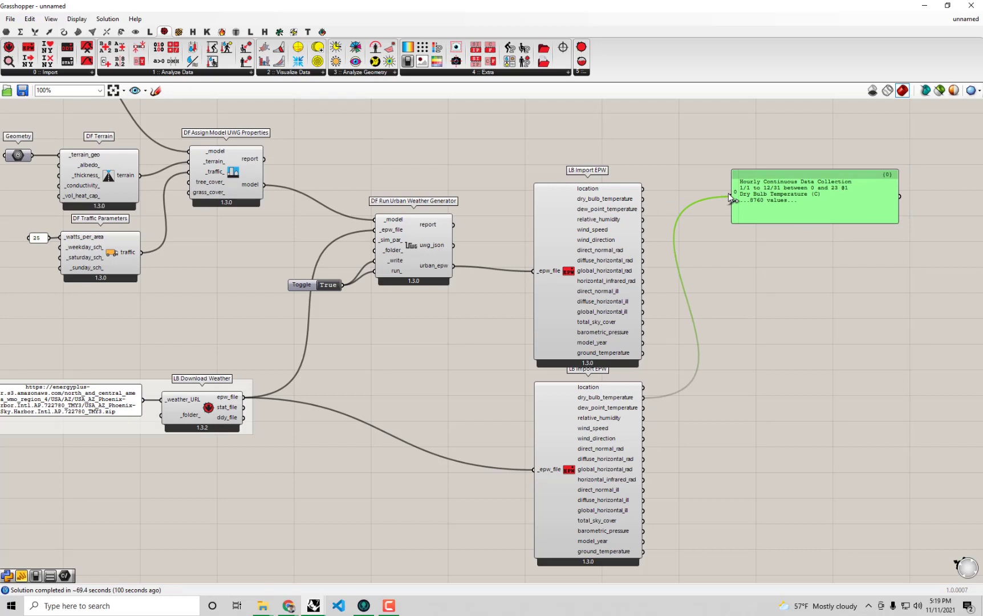
pyautogui.keyDown('shift'); pyautogui.moveTo(644, 199); pyautogui.dragTo(742, 200); pyautogui.keyUp('shift')
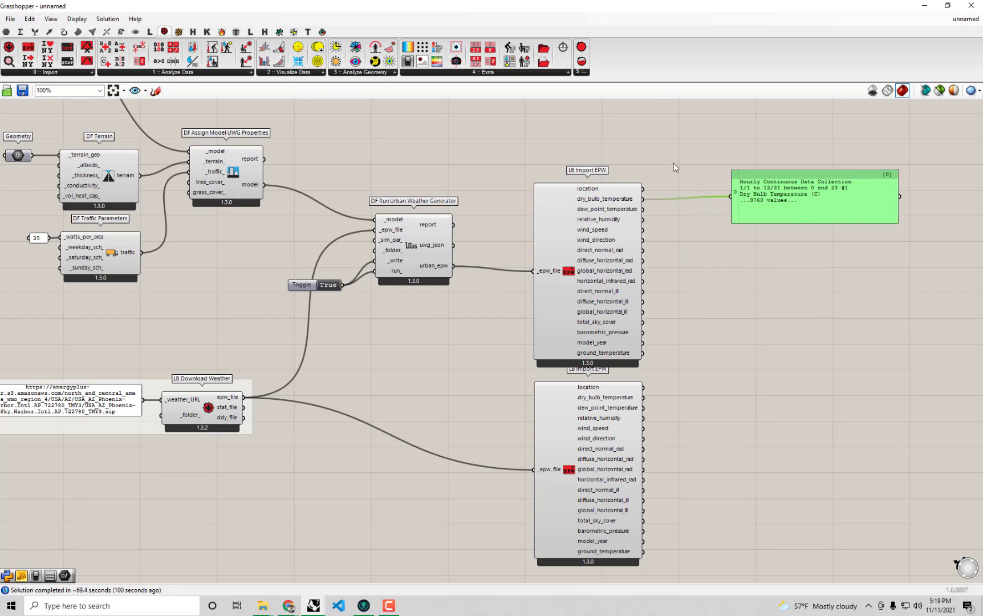
# Step: Nudge the upper LB Import EPW up to separate it from the lower one, and raise the dry bulb temperature panel slightly
pyautogui.moveTo(671, 403); pyautogui.dragTo(573, 400, button='right')
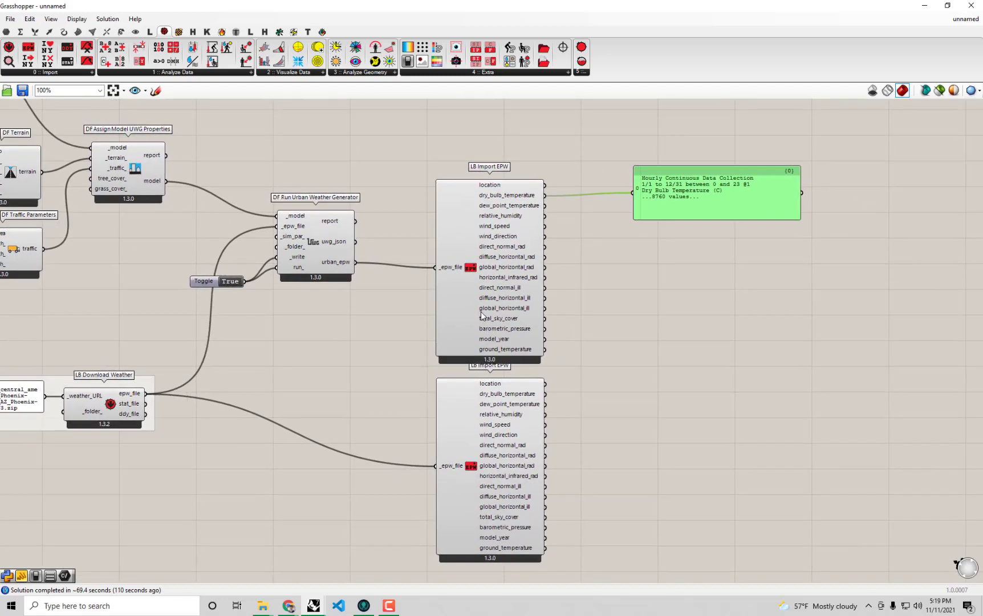
pyautogui.moveTo(479, 312); pyautogui.dragTo(479, 302)
pyautogui.moveTo(617, 346); pyautogui.dragTo(528, 325, button='right')
pyautogui.scroll(2, 612, 184)
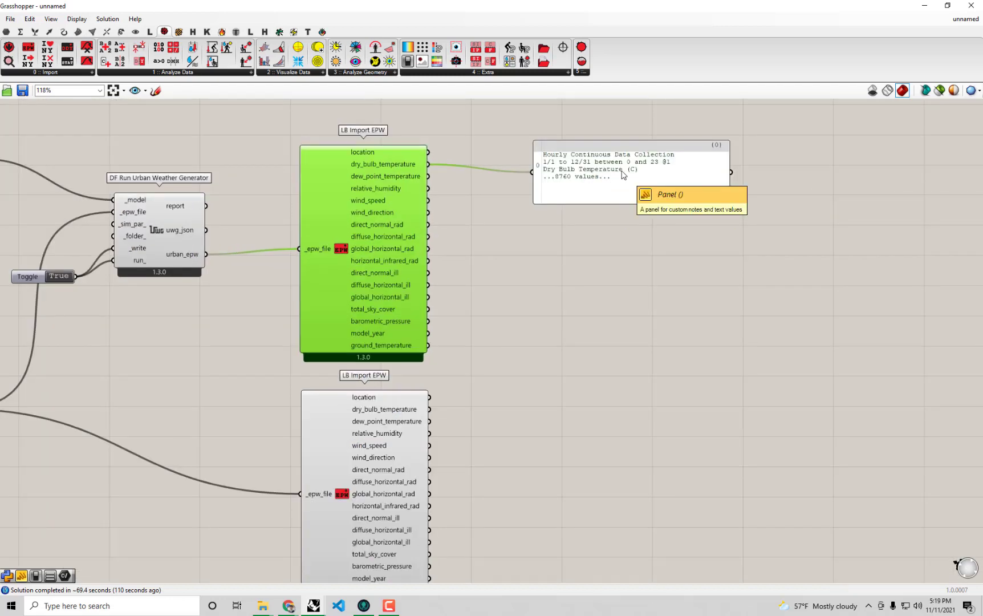
pyautogui.click(557, 246)
pyautogui.click(614, 181)
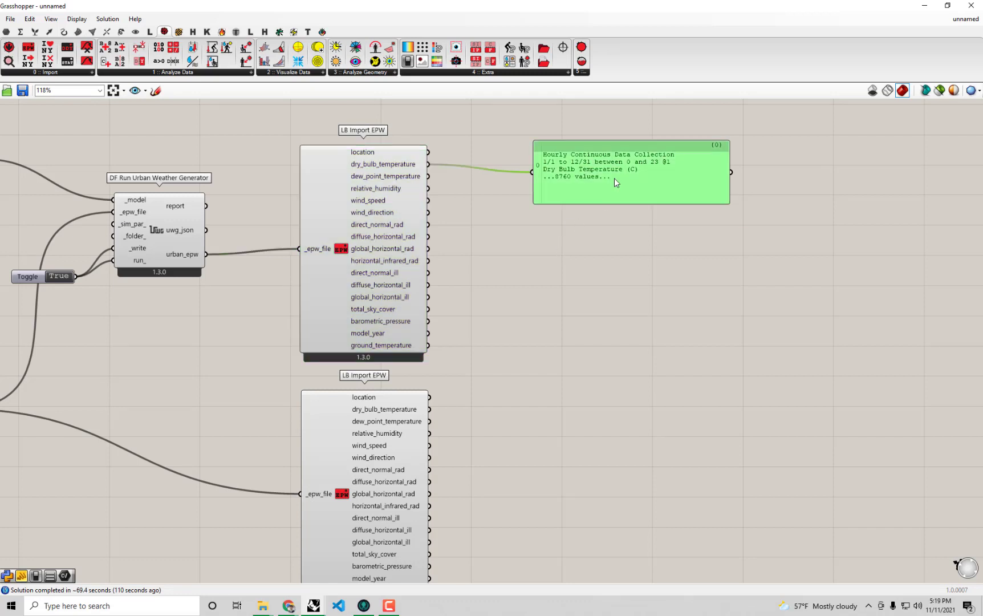
pyautogui.moveTo(615, 181); pyautogui.dragTo(625, 164)
pyautogui.click(557, 251)
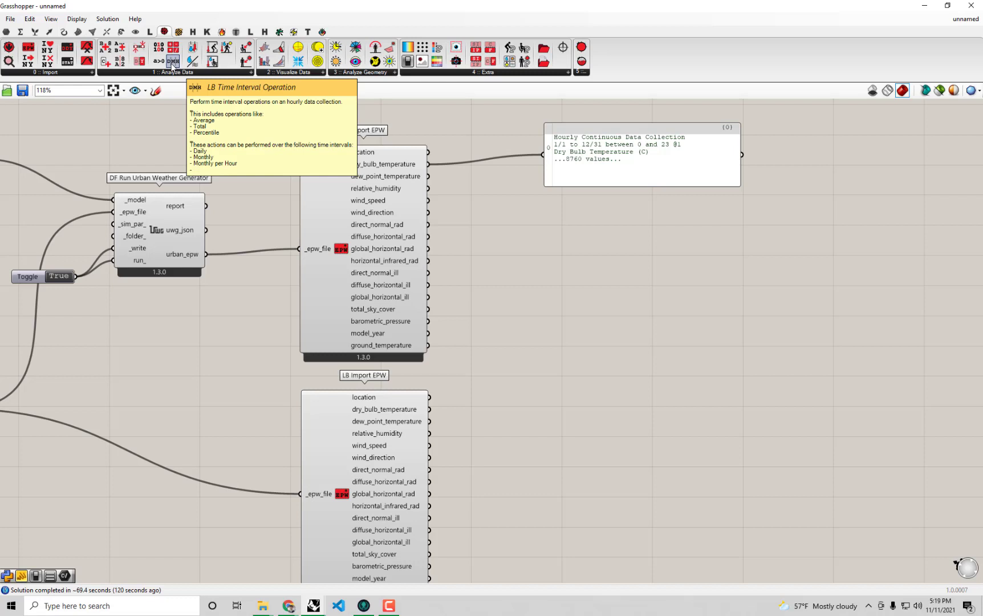
# Step: Place LB Time Interval Operation below the panel and connect the upper LB Import EPW's dry_bulb_temperature to its _data input
pyautogui.moveTo(172, 63); pyautogui.dragTo(564, 225)
pyautogui.moveTo(564, 226); pyautogui.dragTo(494, 262, button='right')
pyautogui.click(508, 223)
pyautogui.scroll(2, 512, 223)
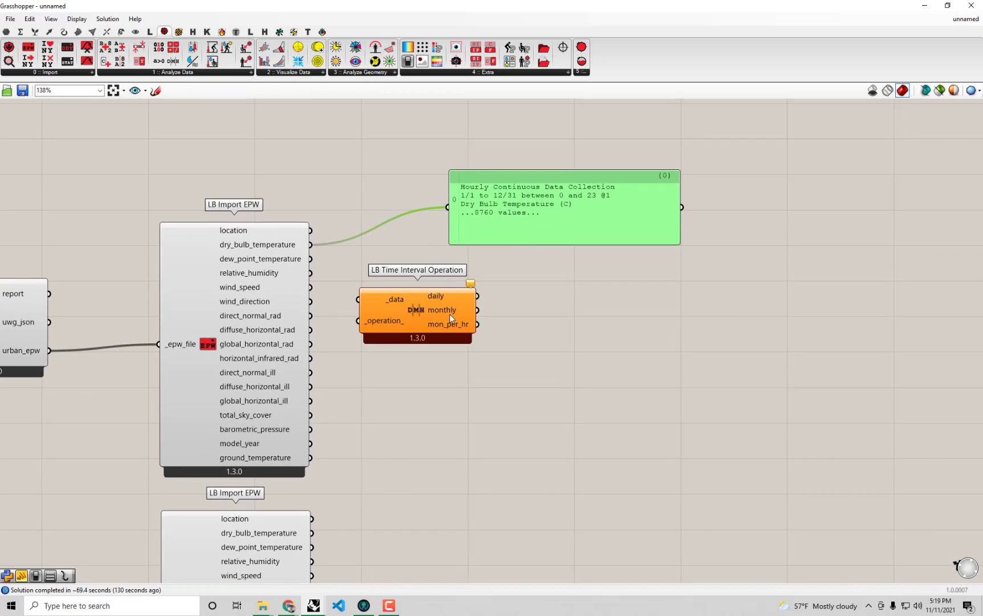
pyautogui.scroll(1, 465, 351)
pyautogui.moveTo(464, 352); pyautogui.dragTo(467, 376, button='right')
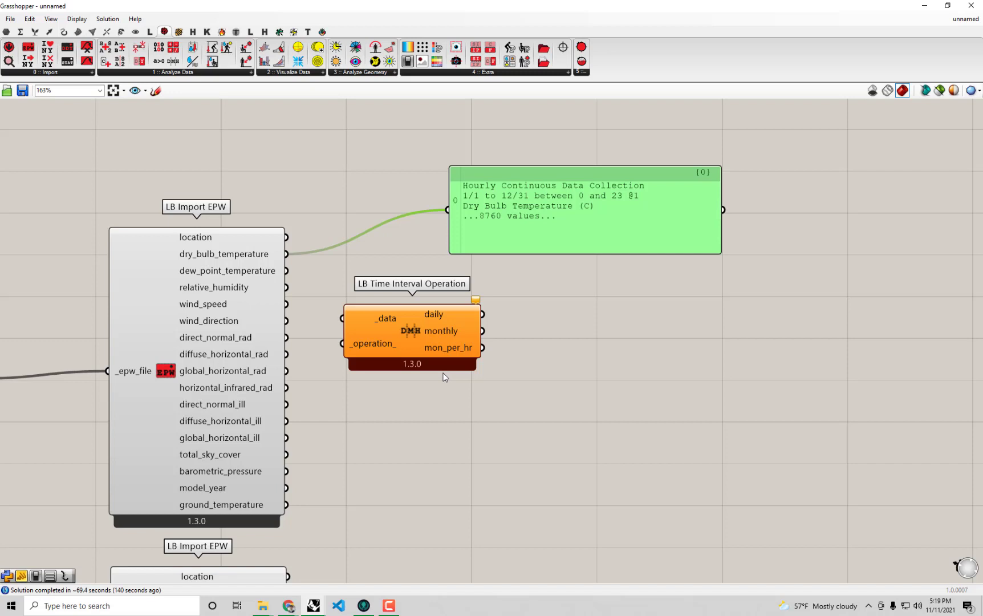
pyautogui.moveTo(398, 333); pyautogui.dragTo(411, 330)
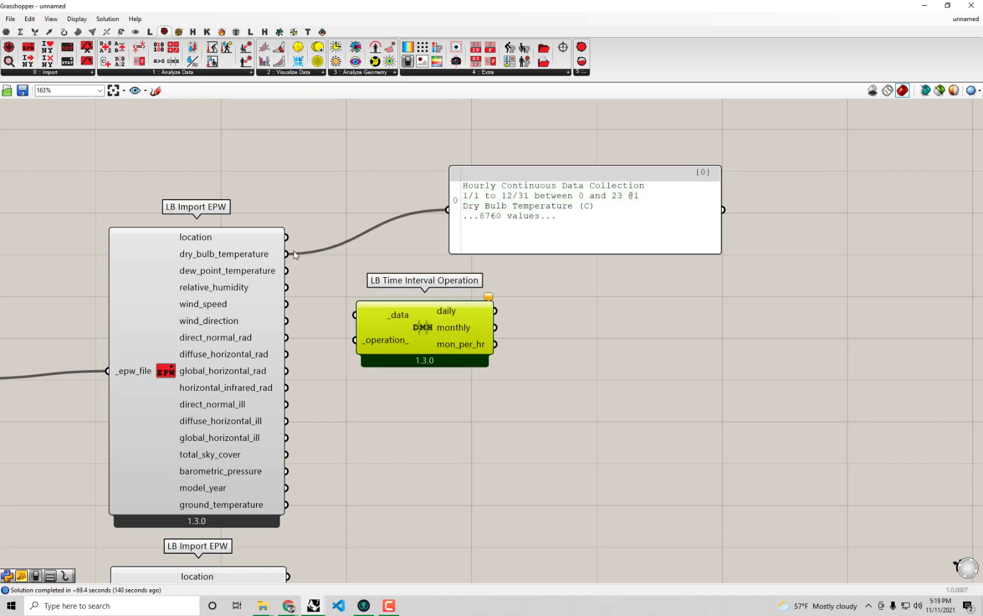
pyautogui.moveTo(287, 253); pyautogui.dragTo(425, 328)
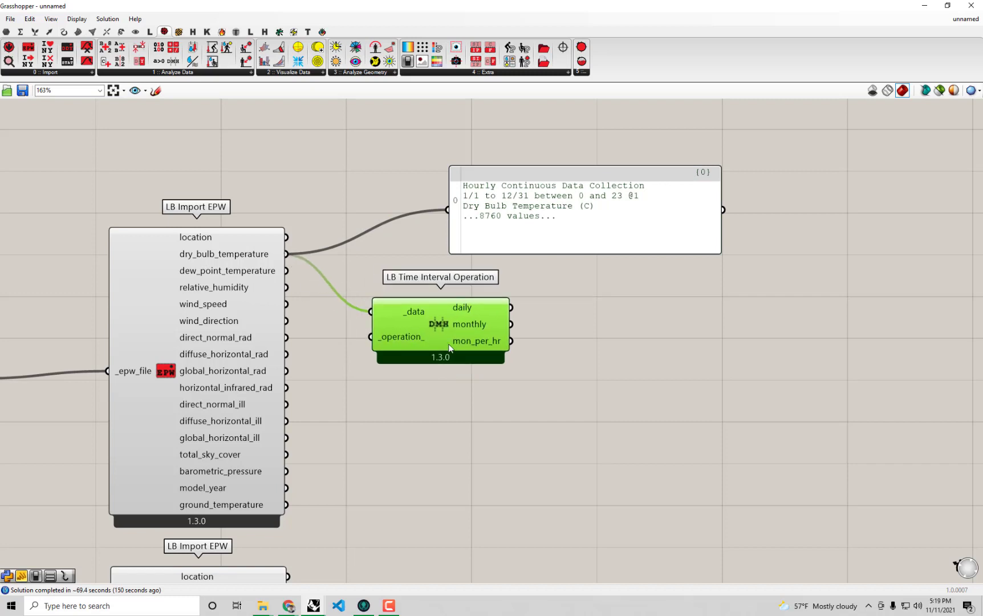
# Step: Duplicate LB Time Interval Operation beside the lower LB Import EPW and connect that import's dry_bulb_temperature to the copy's _data input
pyautogui.scroll(-3, 445, 273)
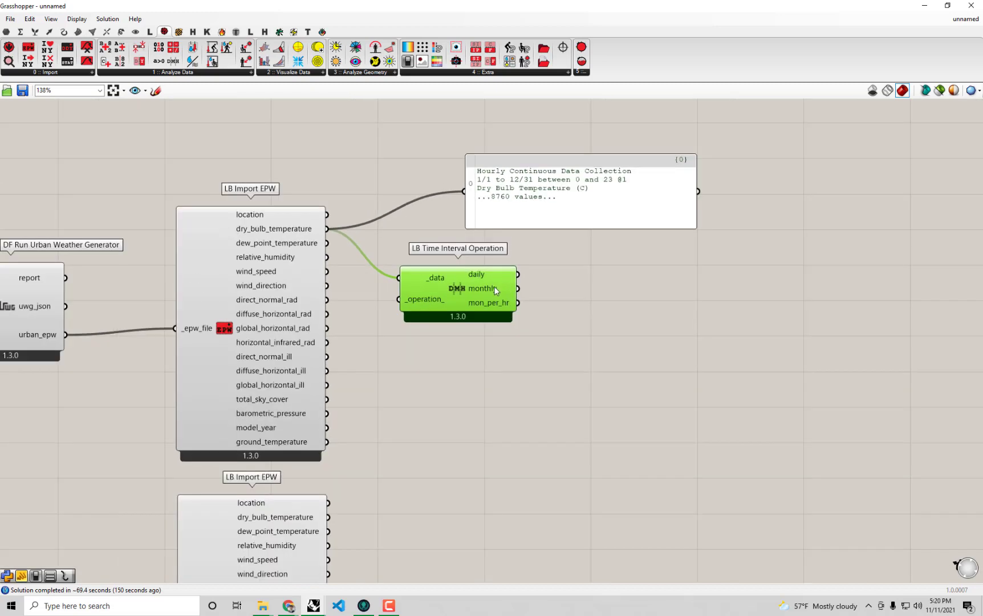
pyautogui.keyDown('alt'); pyautogui.moveTo(467, 248); pyautogui.dragTo(482, 407); pyautogui.keyUp('alt')
pyautogui.moveTo(482, 407); pyautogui.dragTo(459, 318, button='right')
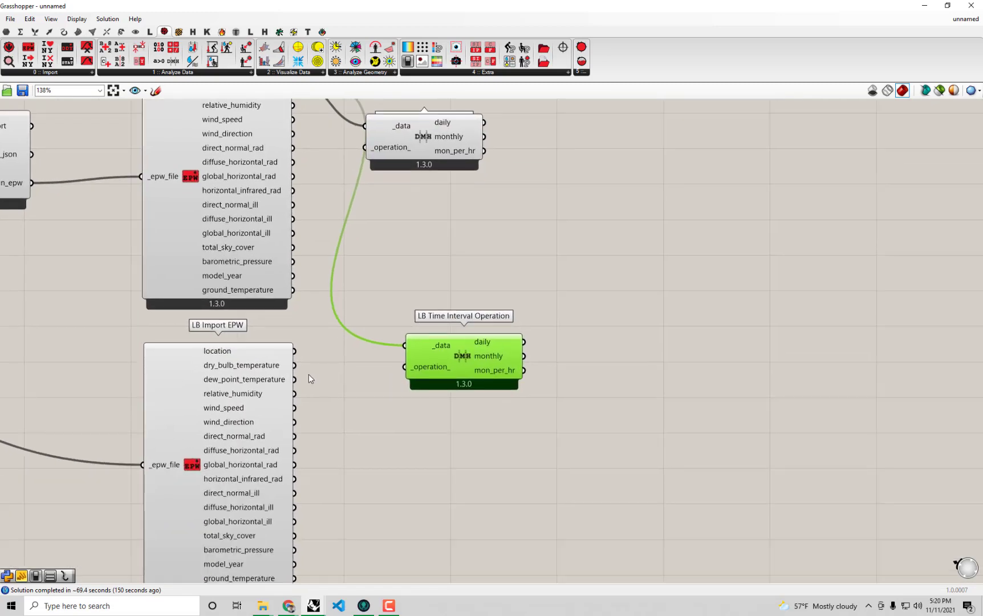
pyautogui.moveTo(295, 366); pyautogui.dragTo(416, 371)
pyautogui.scroll(-2, 416, 371)
pyautogui.moveTo(347, 372); pyautogui.dragTo(399, 404, button='right')
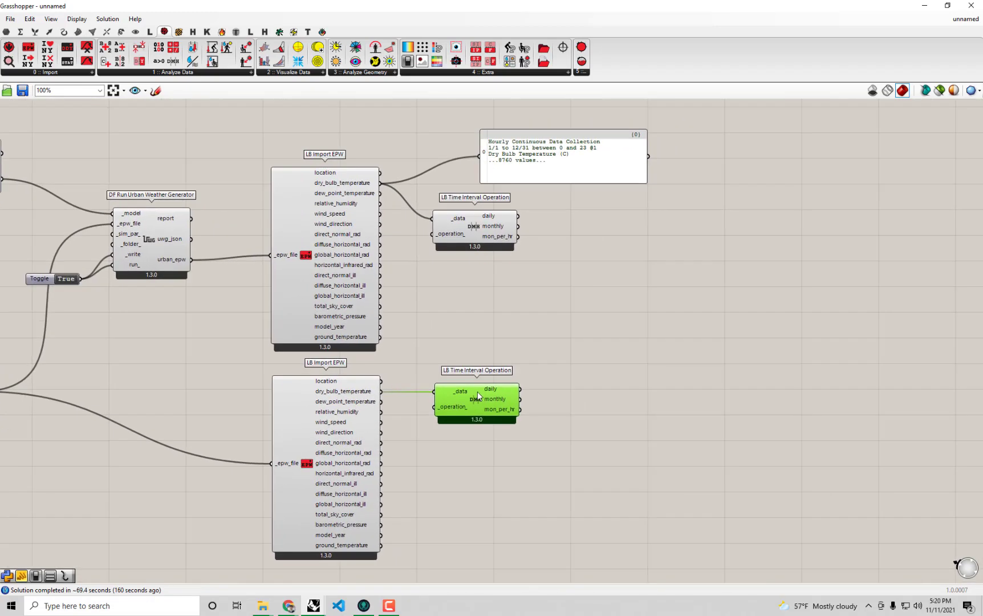
pyautogui.moveTo(478, 395); pyautogui.dragTo(462, 391)
# Step: Connect the upper LB Time Interval Operation's mon_per_hr output to the panel in place of dry_bulb_temperature, and position the panel beyond that component
pyautogui.moveTo(562, 348); pyautogui.dragTo(502, 352, button='right')
pyautogui.click(505, 155)
pyautogui.scroll(1, 506, 156)
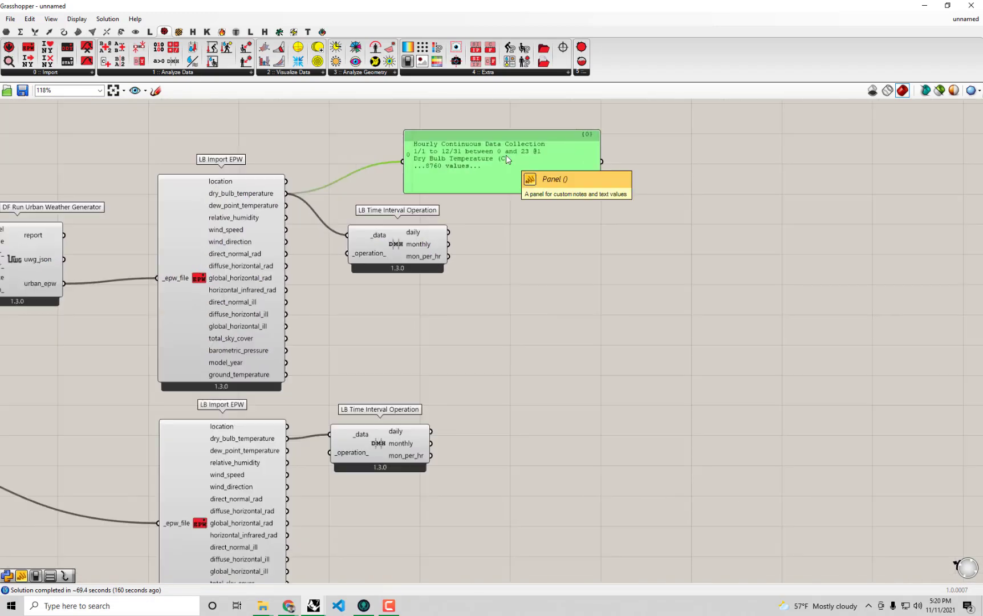
pyautogui.moveTo(530, 184); pyautogui.dragTo(526, 193, button='right')
pyautogui.moveTo(483, 182); pyautogui.dragTo(492, 173)
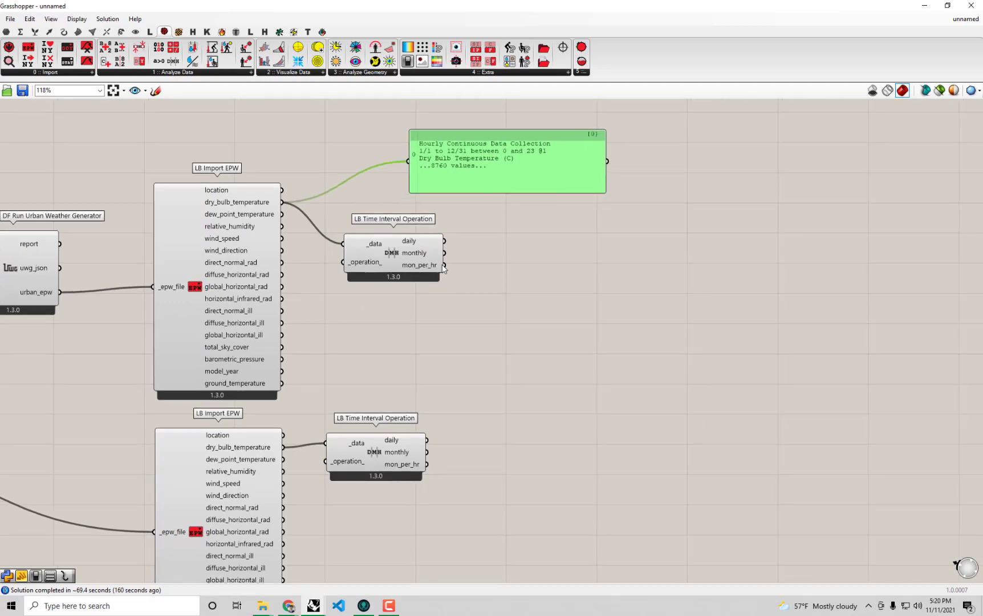
pyautogui.moveTo(444, 265); pyautogui.dragTo(411, 162)
pyautogui.moveTo(512, 163); pyautogui.dragTo(608, 253)
pyautogui.scroll(2, 542, 278)
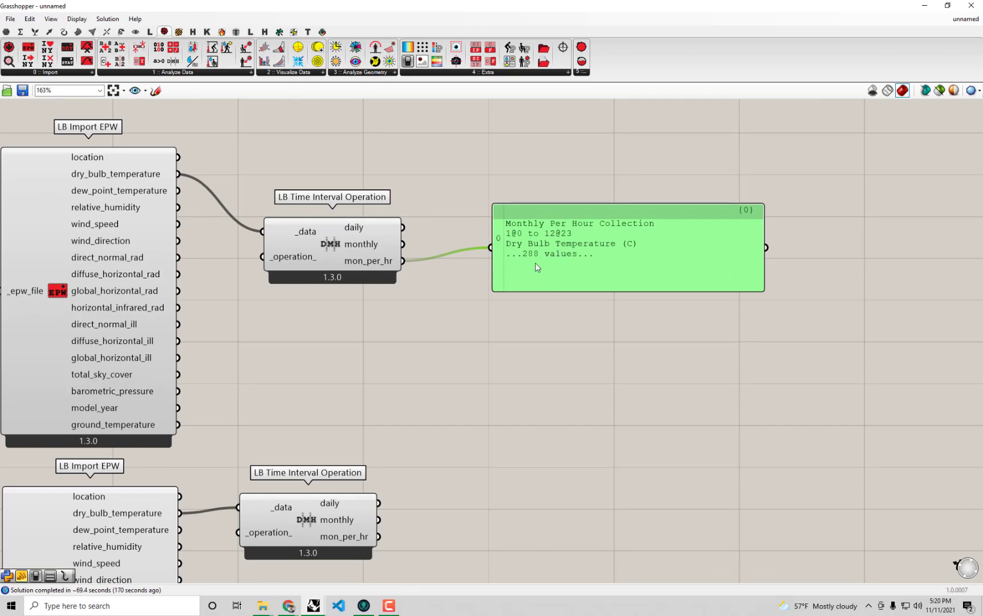
pyautogui.scroll(-1, 633, 284)
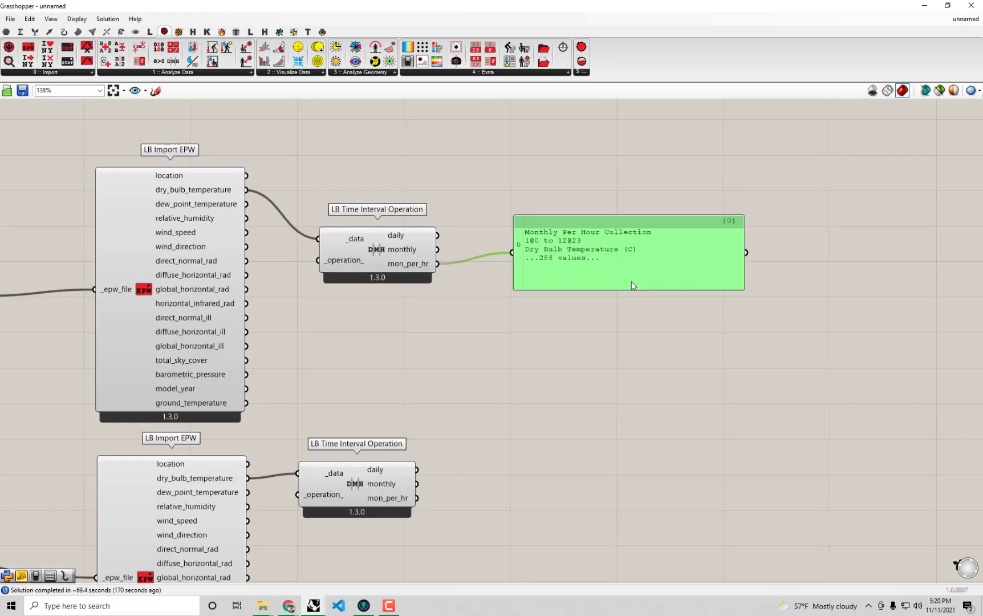
pyautogui.moveTo(631, 281); pyautogui.dragTo(578, 269, button='right')
pyautogui.moveTo(574, 248); pyautogui.dragTo(591, 199)
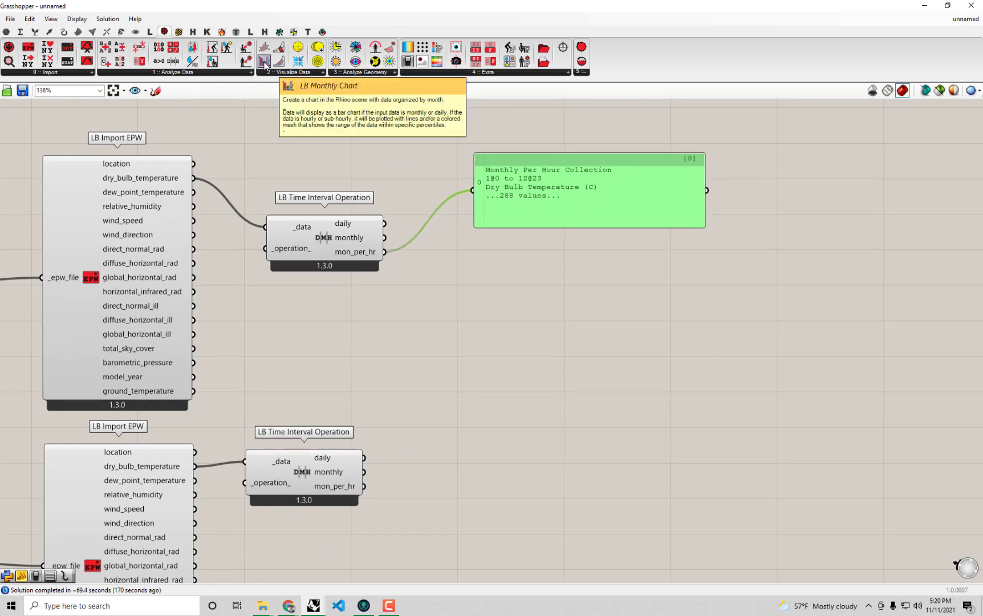
# Step: Place an LB Monthly Chart and connect both LB Time Interval Operations' mon_per_hr outputs to its _data input, lower one first
pyautogui.moveTo(265, 64); pyautogui.dragTo(454, 296)
pyautogui.moveTo(535, 353); pyautogui.dragTo(580, 356)
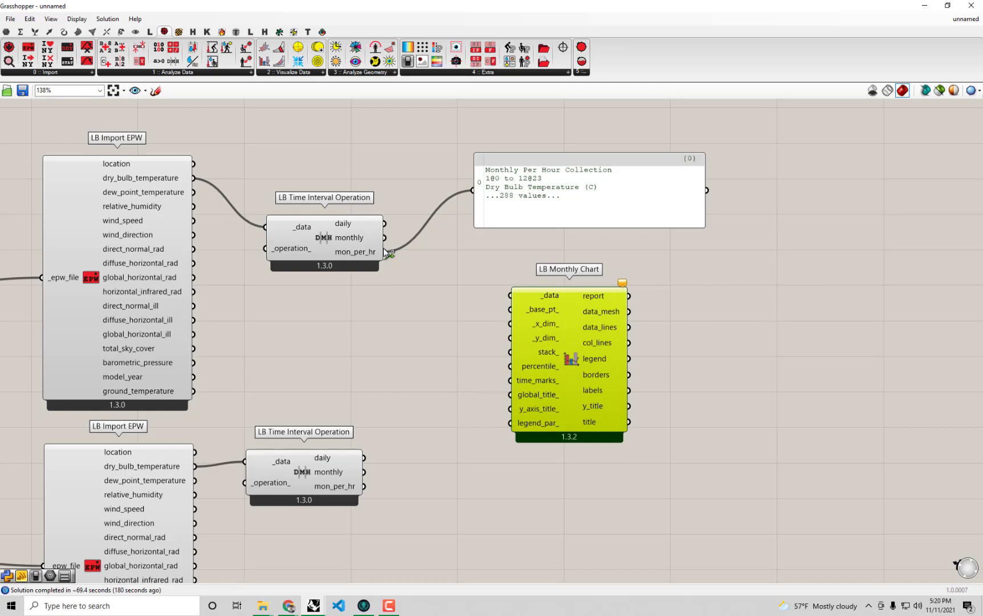
pyautogui.moveTo(364, 485); pyautogui.dragTo(511, 296)
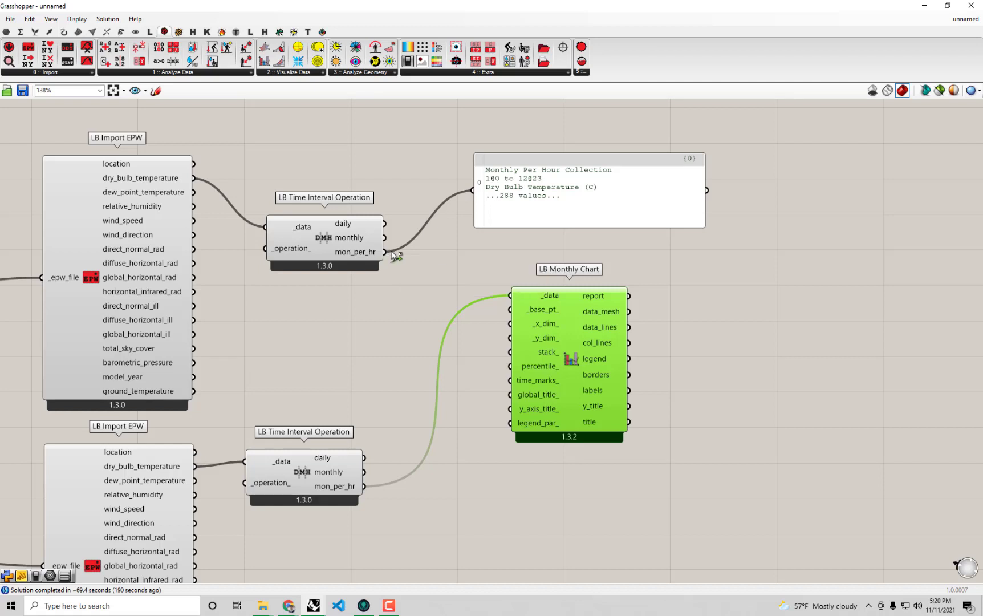
pyautogui.moveTo(385, 252); pyautogui.dragTo(509, 295)
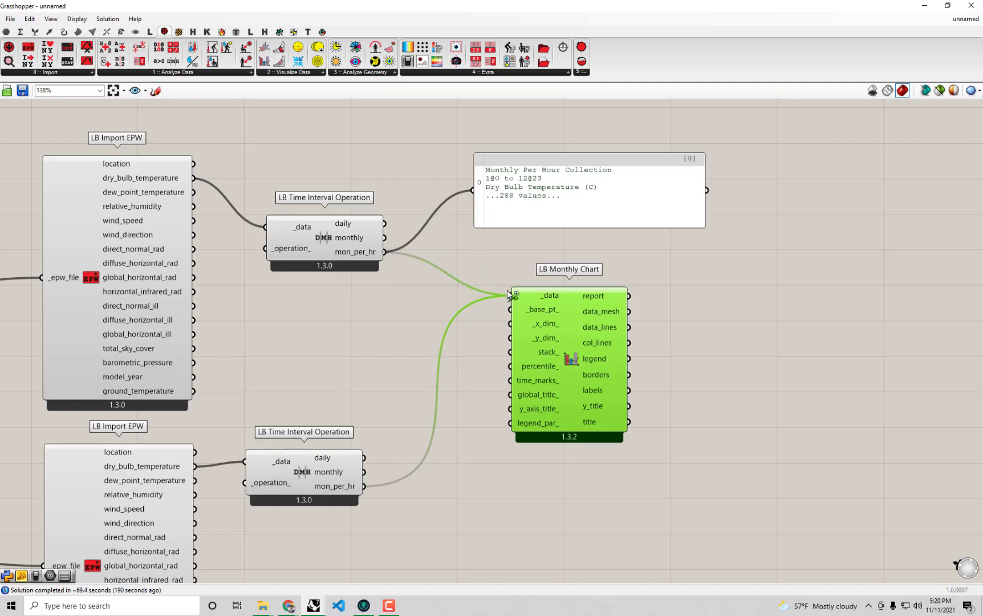
pyautogui.click(687, 337)
# Step: Dock the Grasshopper window beside the Rhino viewport at half the screen width, with the chart components and chart both in view
pyautogui.moveTo(529, 9); pyautogui.dragTo(979, 121)
pyautogui.moveTo(261, 275); pyautogui.dragTo(439, 364, button='right')
pyautogui.moveTo(816, 304); pyautogui.dragTo(569, 238, button='right')
pyautogui.scroll(-1, 570, 237)
pyautogui.moveTo(628, 239); pyautogui.dragTo(677, 216, button='right')
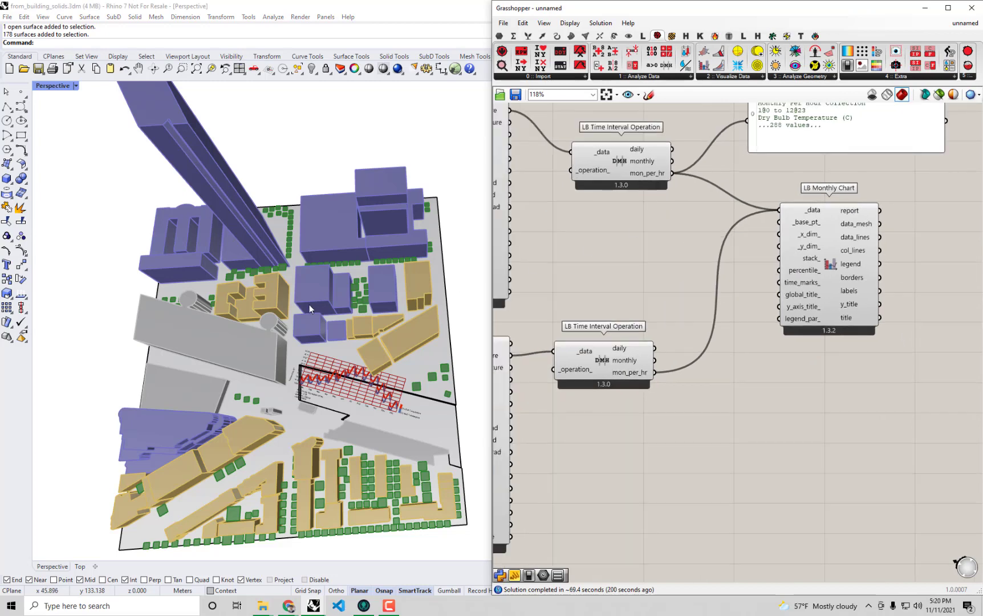
pyautogui.keyDown('shift'); pyautogui.moveTo(328, 328); pyautogui.dragTo(278, 263, button='right'); pyautogui.keyUp('shift')
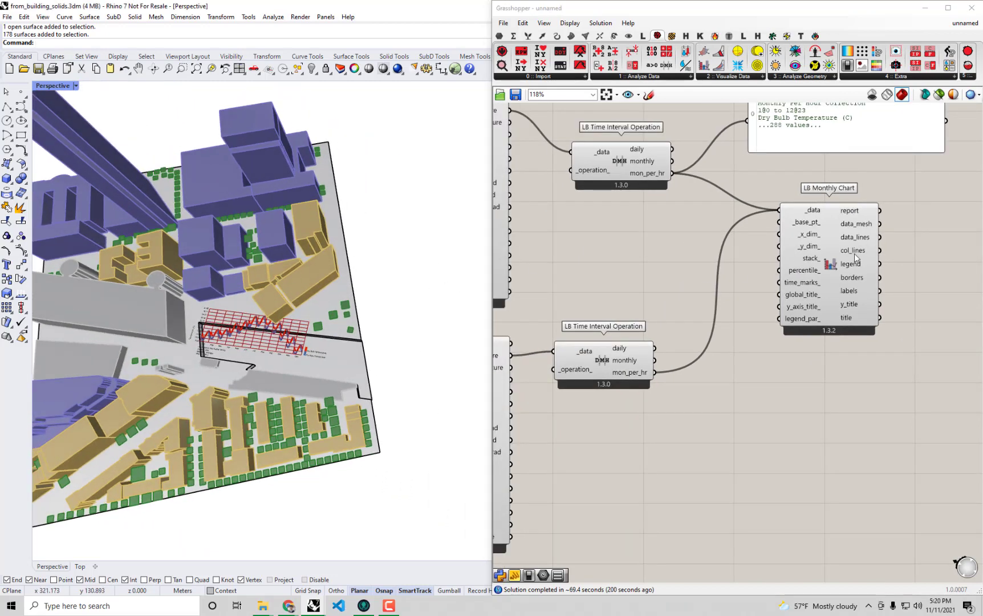
# Step: Shift LB Monthly Chart to make room, add a panel containing 300, 0, 0, and connect it to the chart's _base_pt_ input
pyautogui.moveTo(855, 258); pyautogui.dragTo(905, 275)
pyautogui.scroll(1, 871, 228)
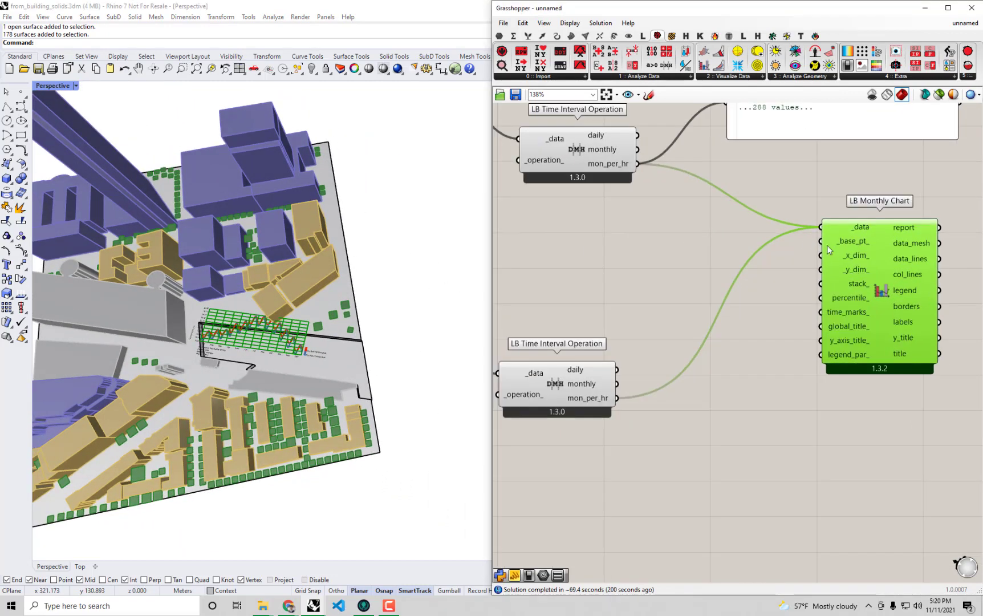
pyautogui.doubleClick(710, 249)
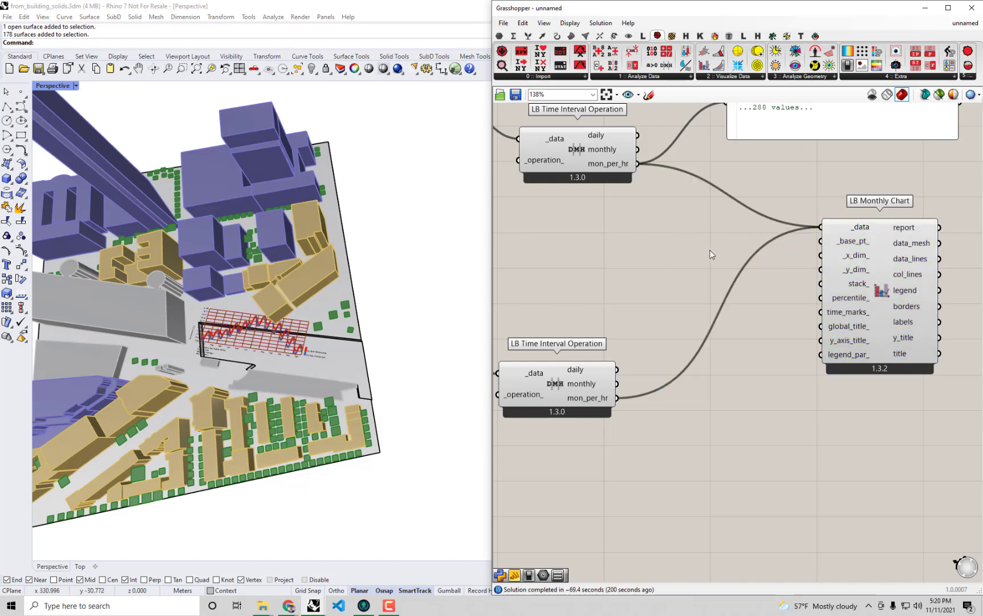
pyautogui.write('"300')
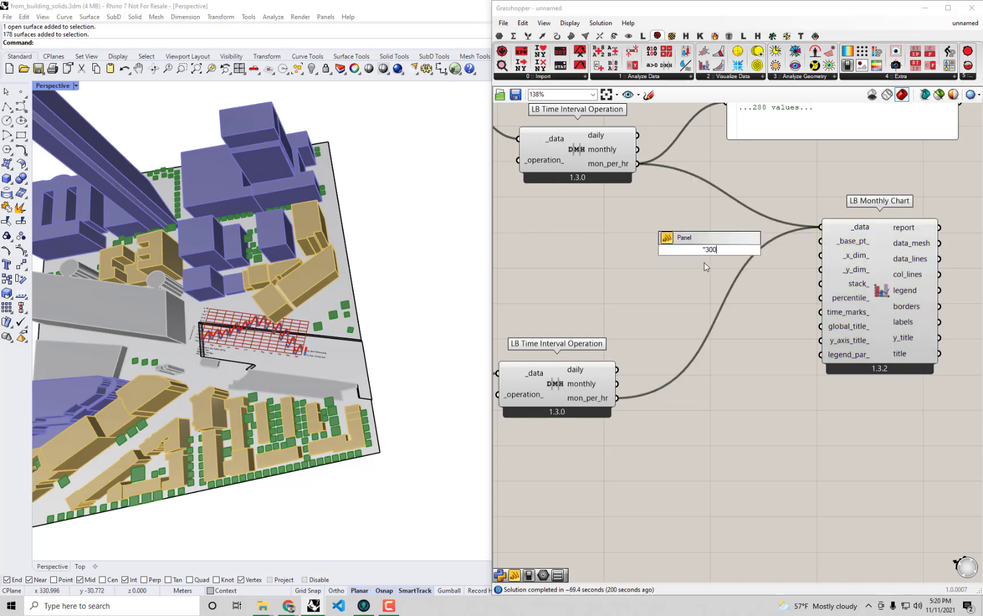
pyautogui.write('.0')
pyautogui.write(', 0, 0')
pyautogui.press('Return')
pyautogui.scroll(1, 753, 249)
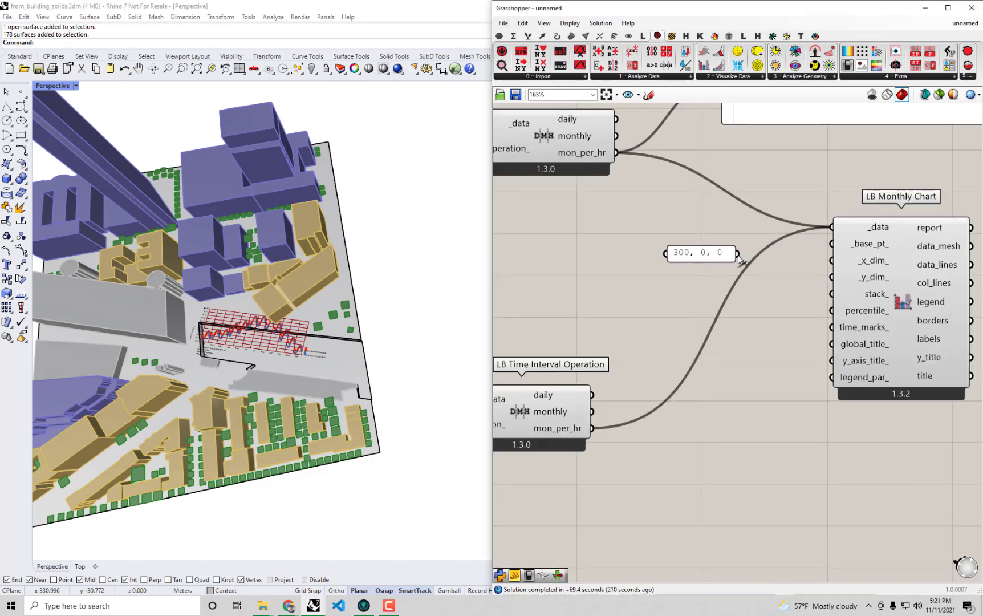
pyautogui.moveTo(737, 254); pyautogui.dragTo(831, 244)
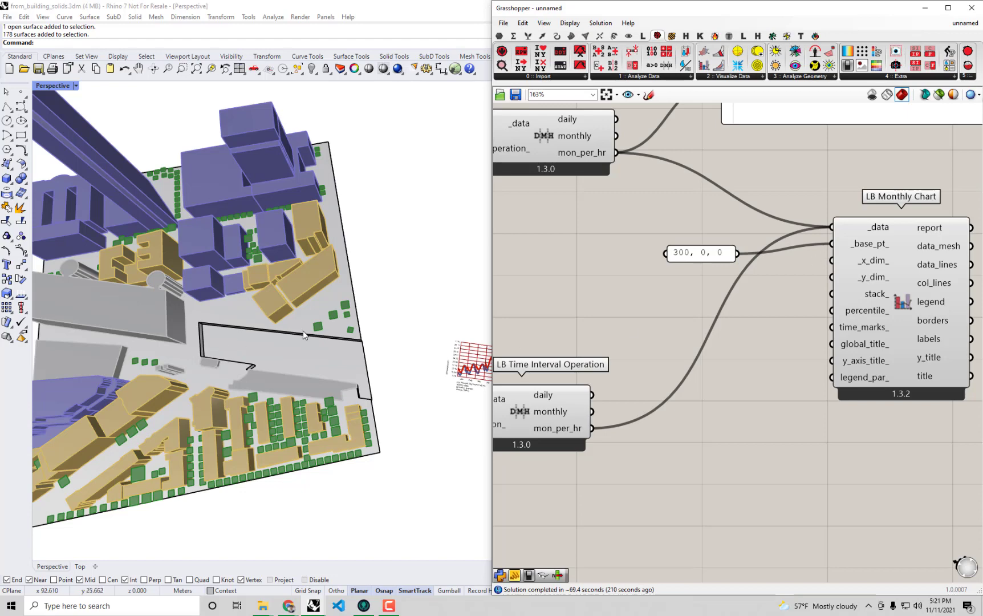
# Step: Switch the Rhino viewport to the Top view and inspect the monthly temperature chart up close
pyautogui.keyDown('shift'); pyautogui.moveTo(359, 332); pyautogui.dragTo(305, 296, button='right'); pyautogui.keyUp('shift')
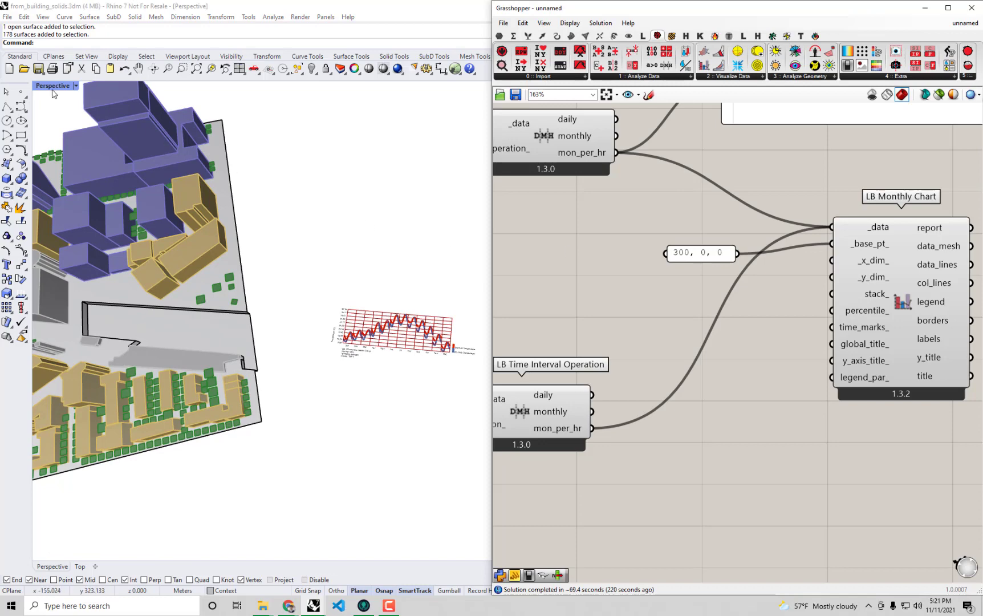
pyautogui.doubleClick(52, 89)
pyautogui.doubleClick(40, 88)
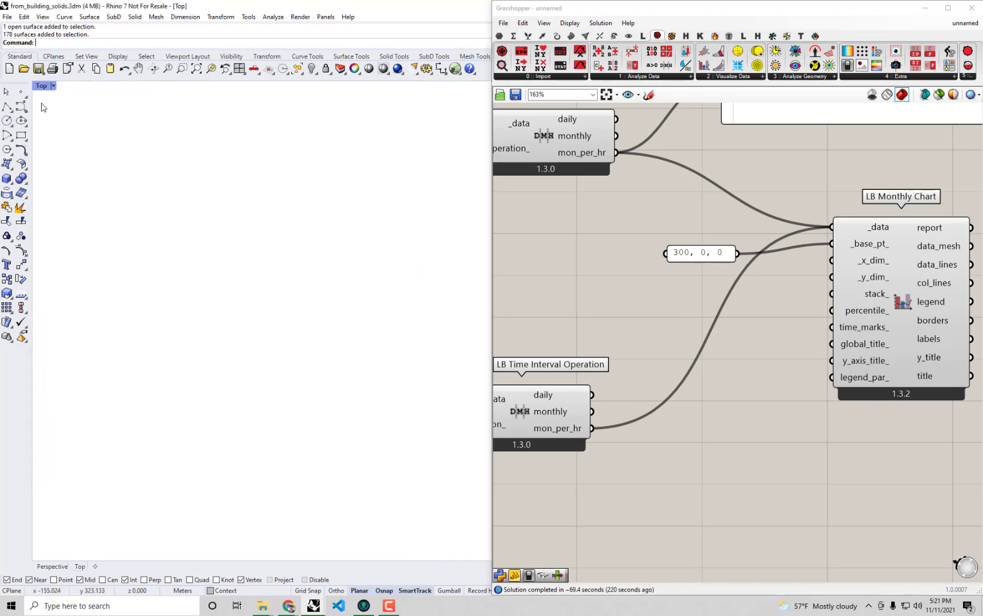
pyautogui.scroll(-6, 178, 227)
pyautogui.moveTo(132, 245); pyautogui.dragTo(268, 277, button='right')
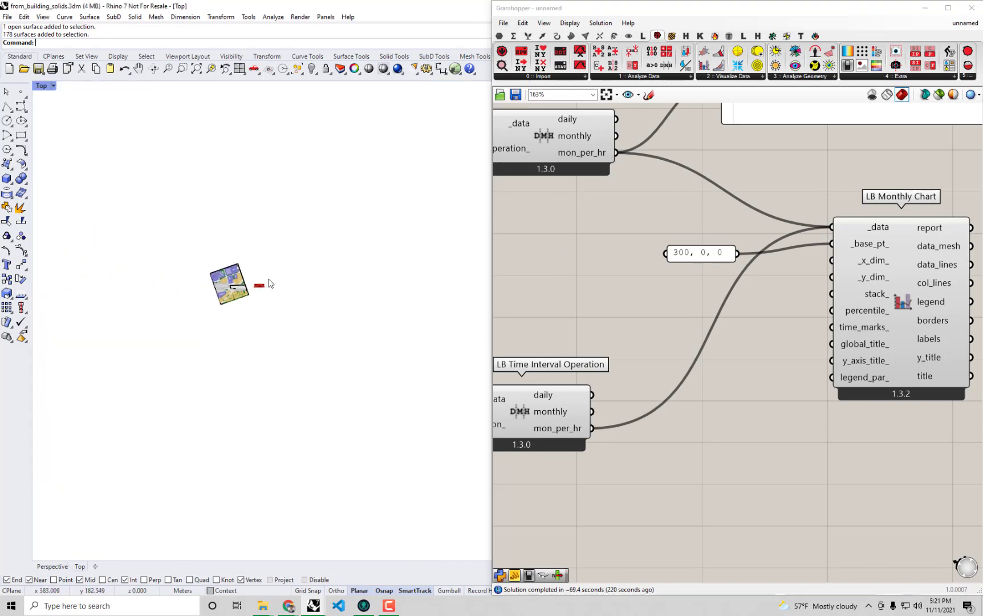
pyautogui.scroll(7, 261, 278)
pyautogui.scroll(8, 262, 268)
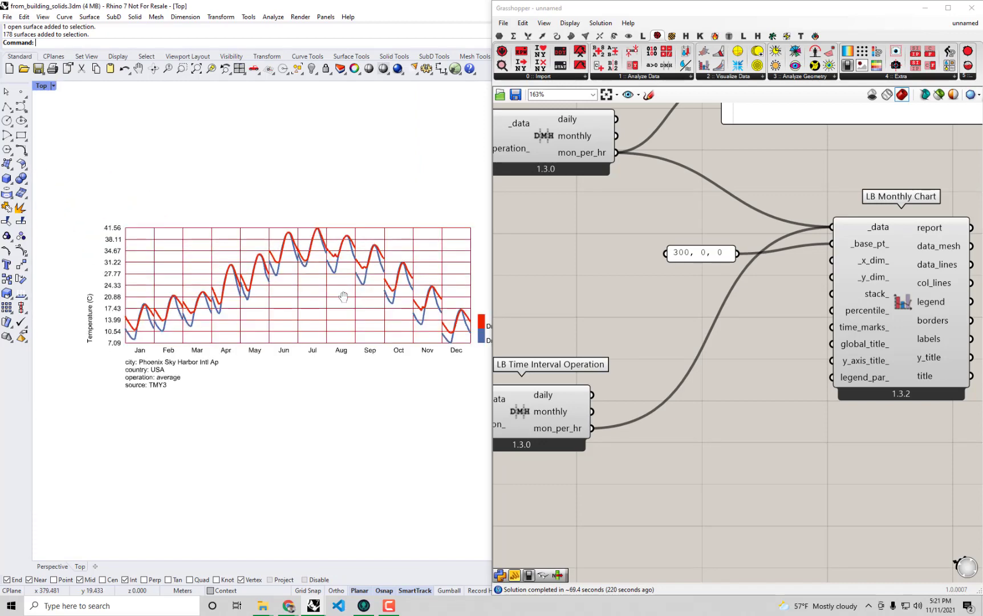
pyautogui.click(635, 315)
pyautogui.moveTo(280, 317); pyautogui.dragTo(312, 293, button='right')
pyautogui.scroll(2, 160, 262)
pyautogui.scroll(3, 114, 223)
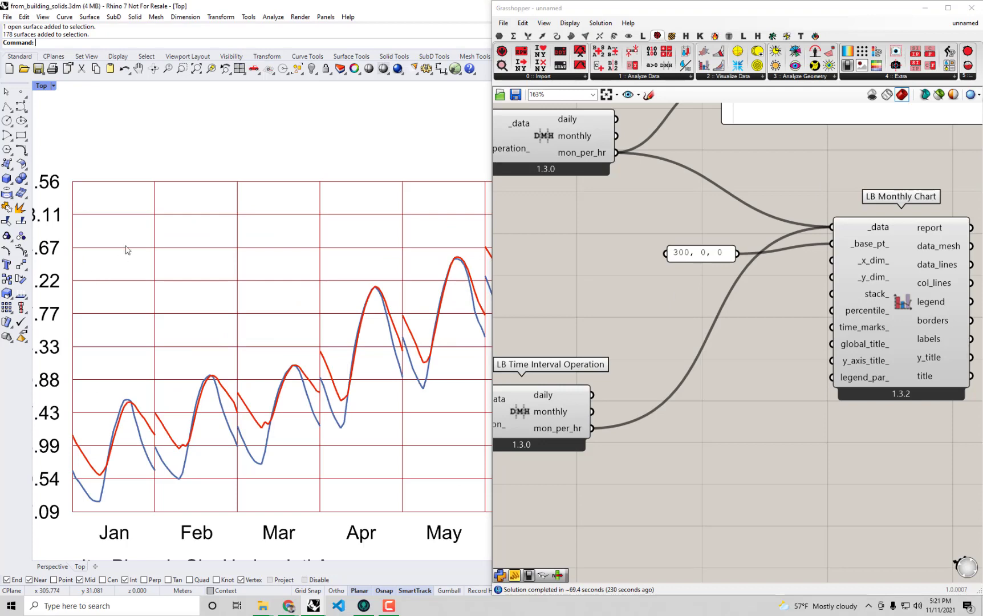
pyautogui.scroll(2, 132, 273)
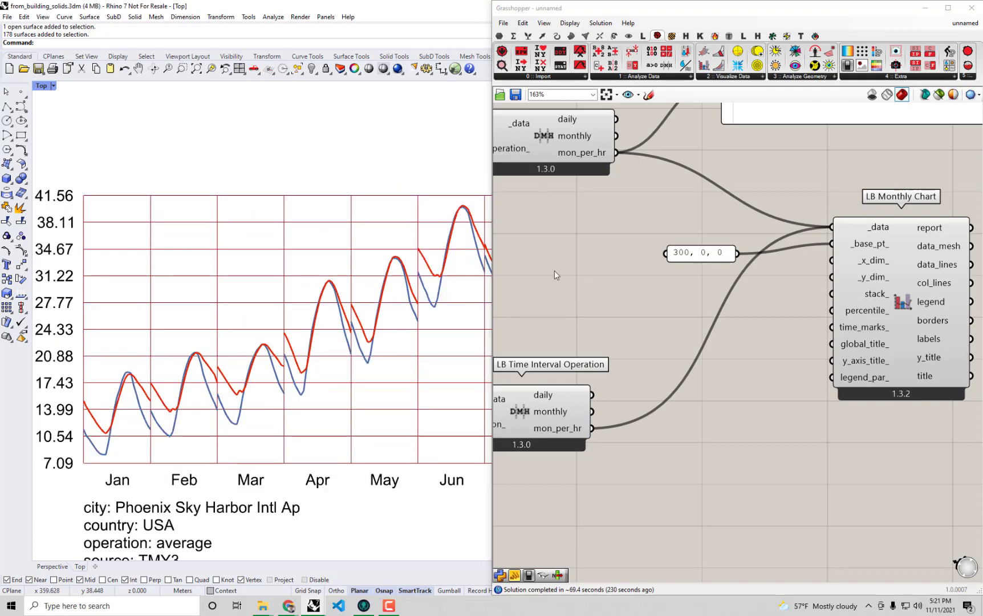
# Step: Set the document's normal preview colour to black in the Document Preview Settings
pyautogui.click(953, 94)
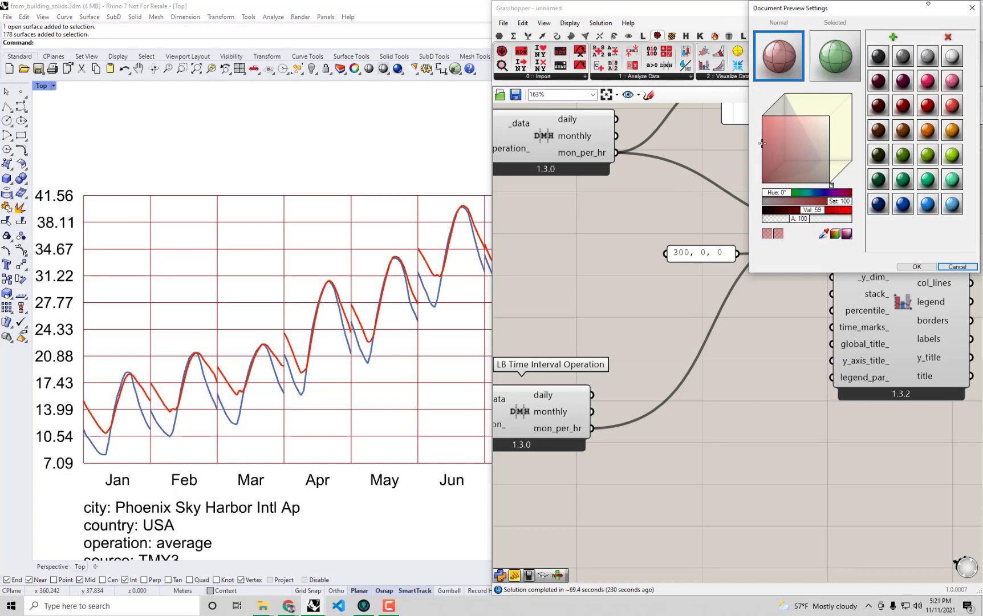
pyautogui.moveTo(906, 9); pyautogui.dragTo(897, 181)
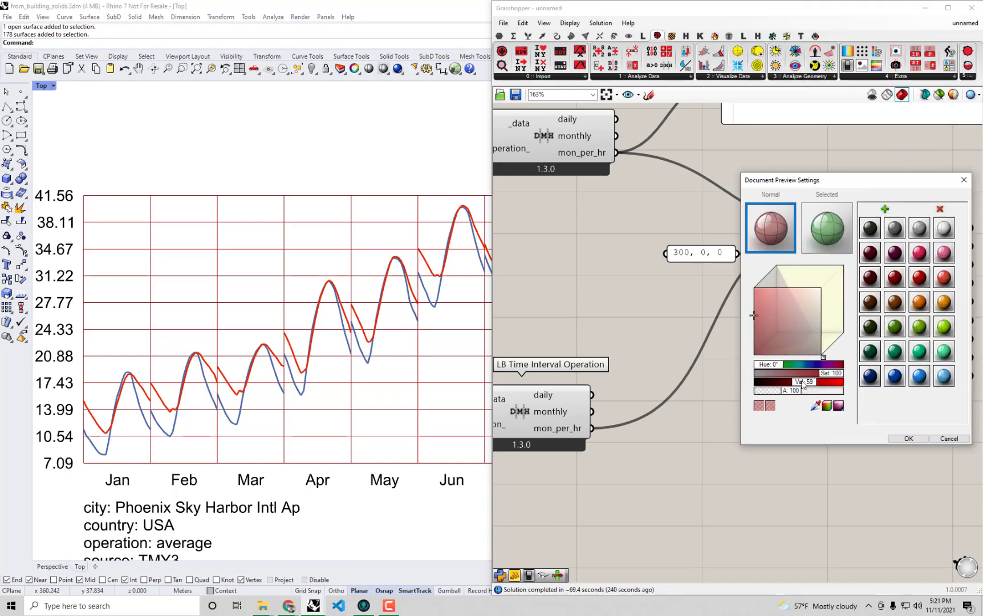
pyautogui.moveTo(800, 381); pyautogui.dragTo(710, 387)
pyautogui.click(908, 438)
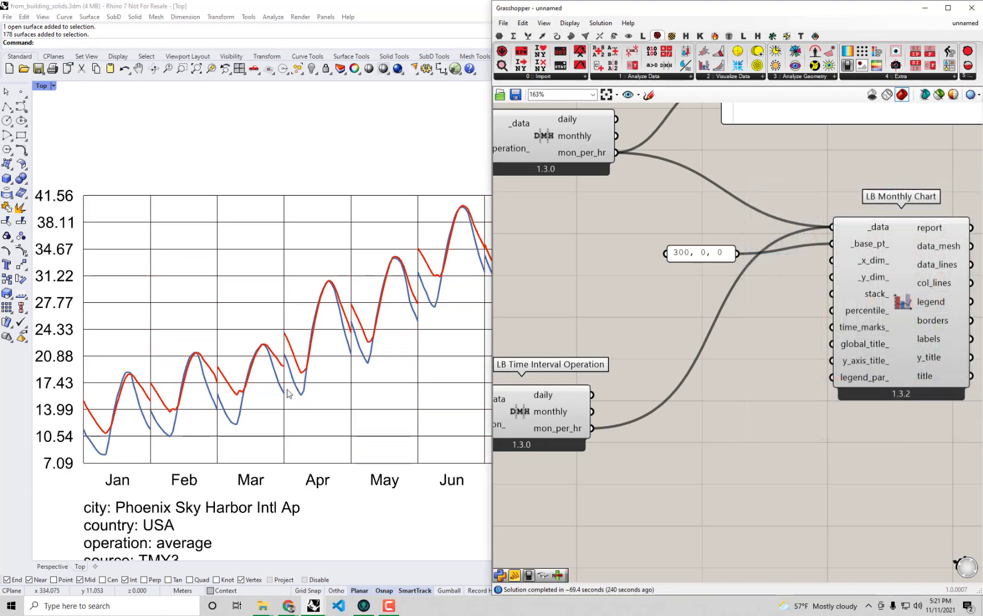
# Step: Widen the Rhino window against Grasshopper and frame the whole monthly chart with its legend
pyautogui.scroll(-3, 458, 321)
pyautogui.scroll(-3, 458, 321)
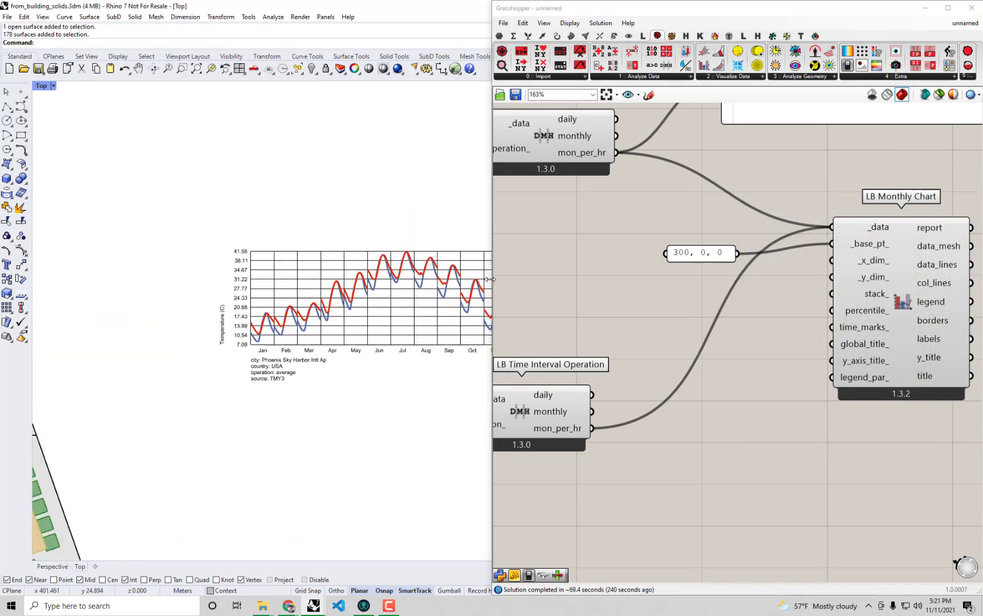
pyautogui.moveTo(493, 285); pyautogui.dragTo(604, 282)
pyautogui.scroll(-2, 695, 274)
pyautogui.scroll(4, 459, 329)
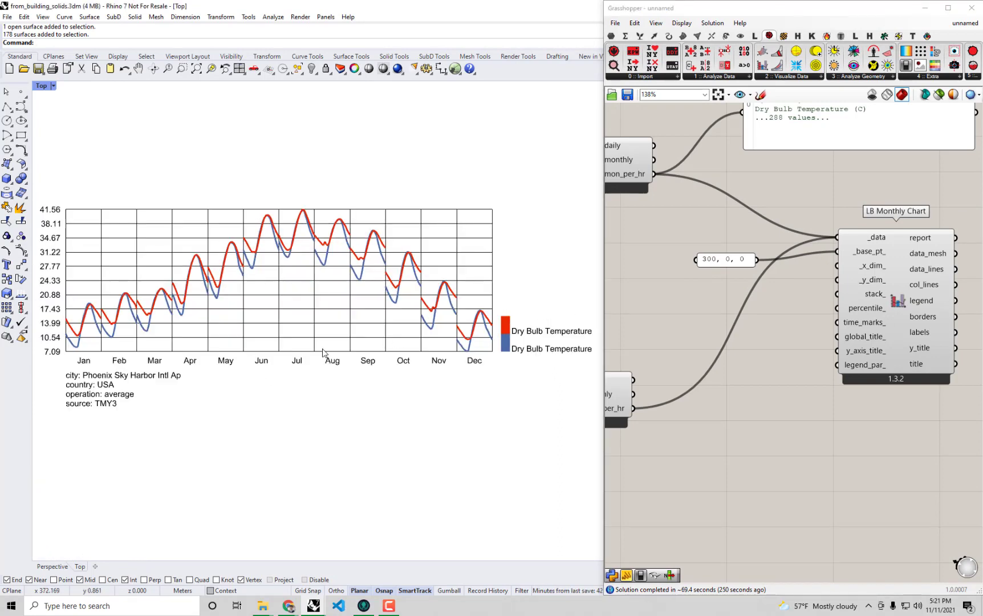
# Step: Examine the chart month by month, comparing the red urban and blue original dry bulb temperature curves, including their daily peaks and lows
pyautogui.moveTo(302, 349); pyautogui.dragTo(291, 312, button='right')
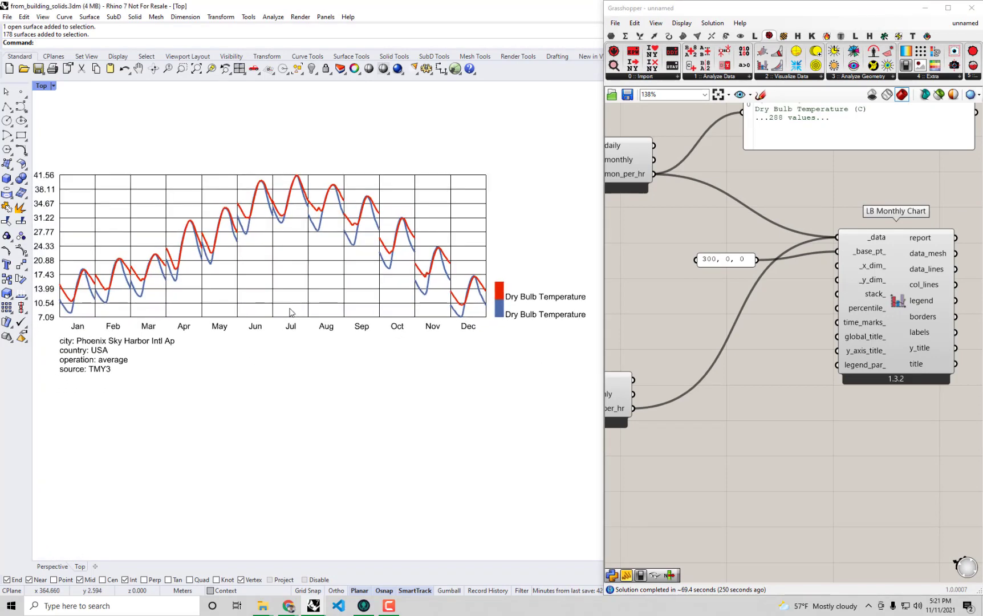
pyautogui.scroll(2, 451, 308)
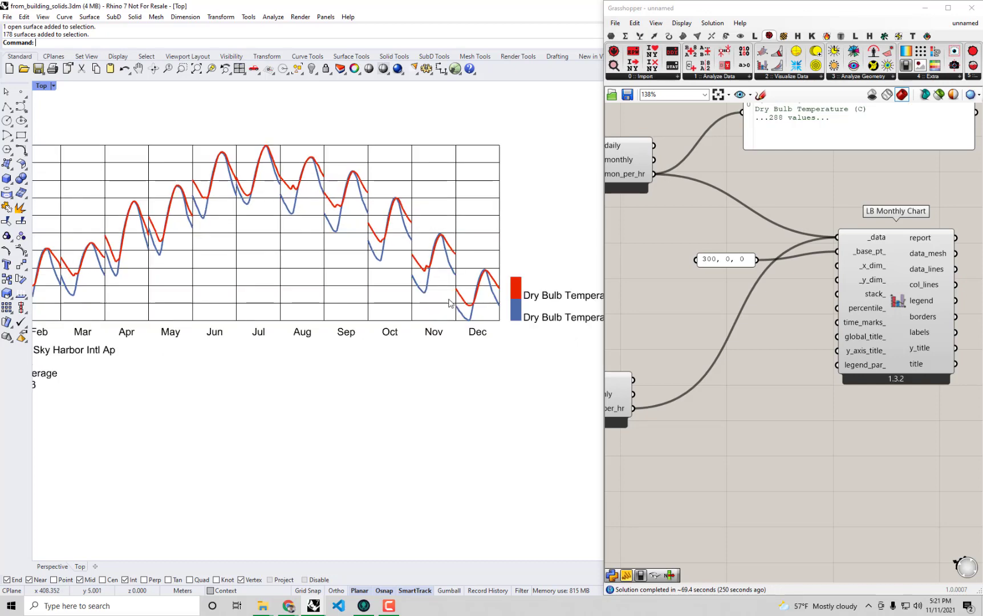
pyautogui.scroll(3, 451, 303)
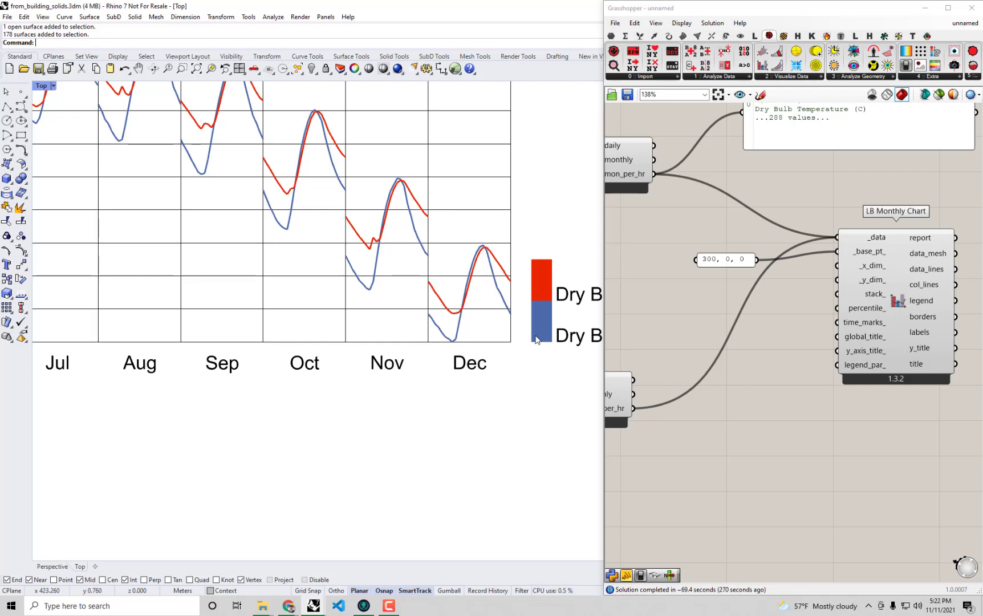
pyautogui.moveTo(360, 287); pyautogui.dragTo(386, 310, button='right')
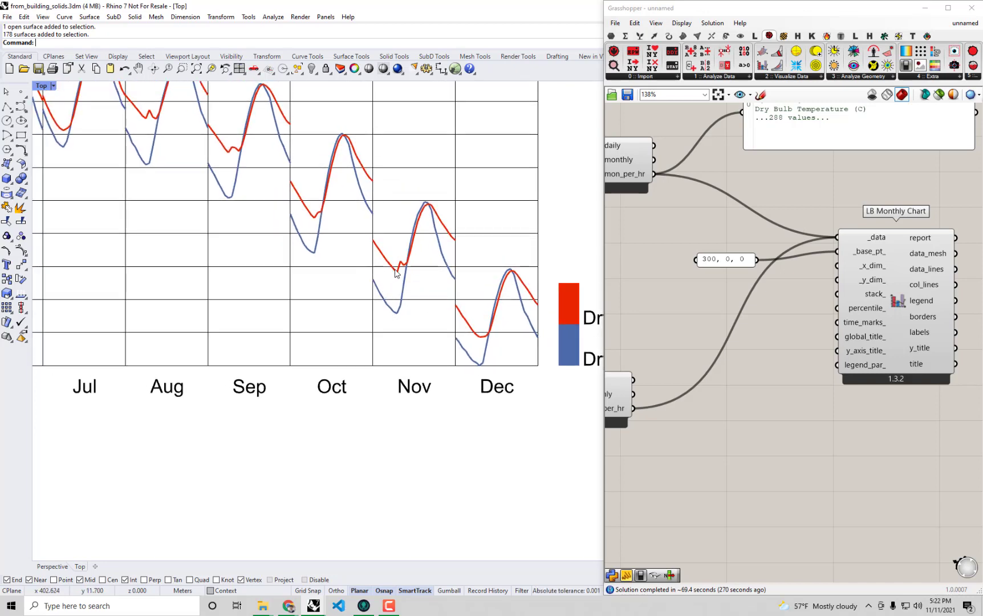
pyautogui.scroll(-5, 397, 273)
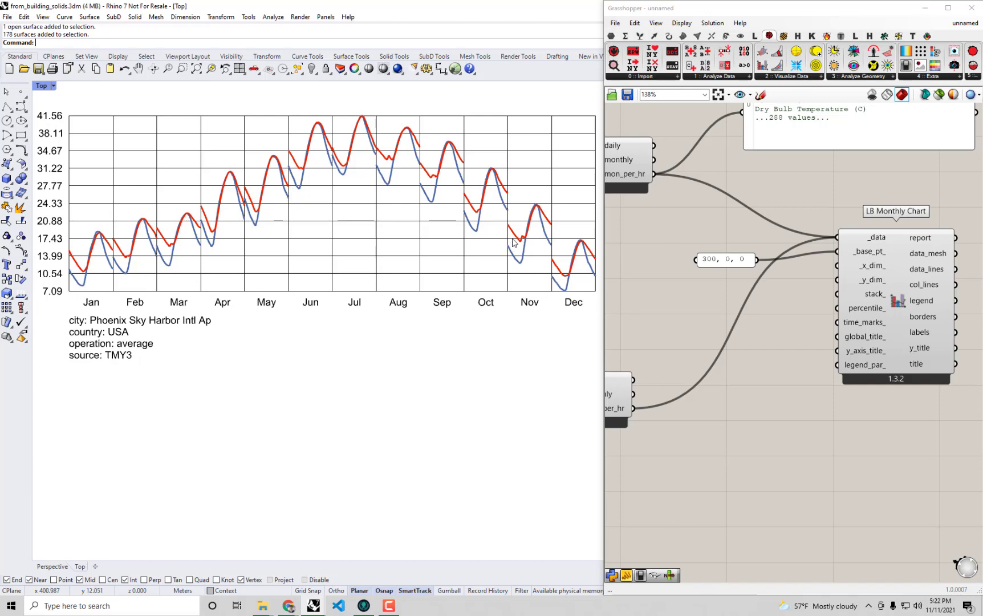
pyautogui.moveTo(314, 217); pyautogui.dragTo(321, 276, button='right')
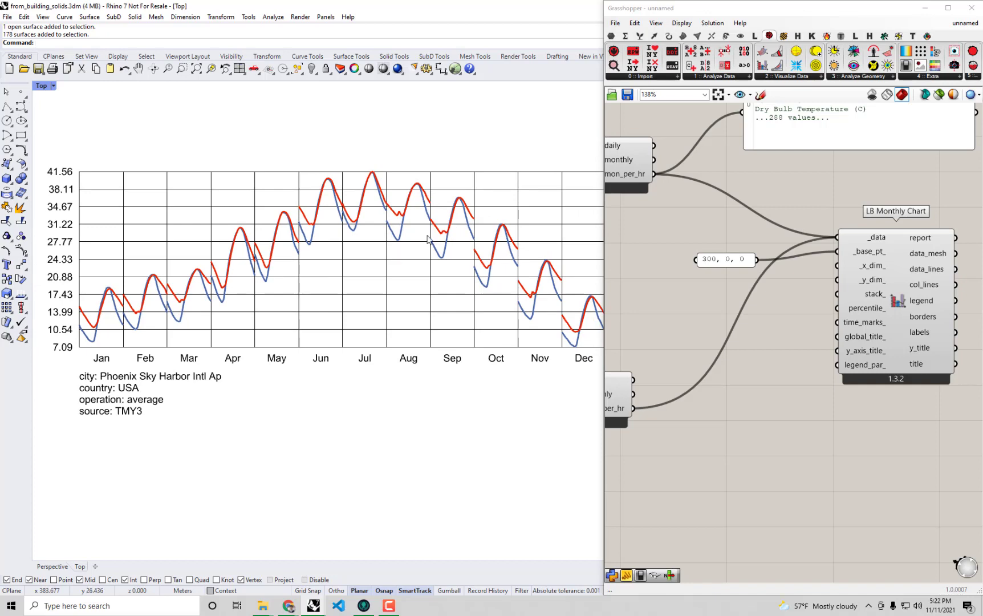
pyautogui.scroll(2, 390, 219)
pyautogui.scroll(3, 393, 204)
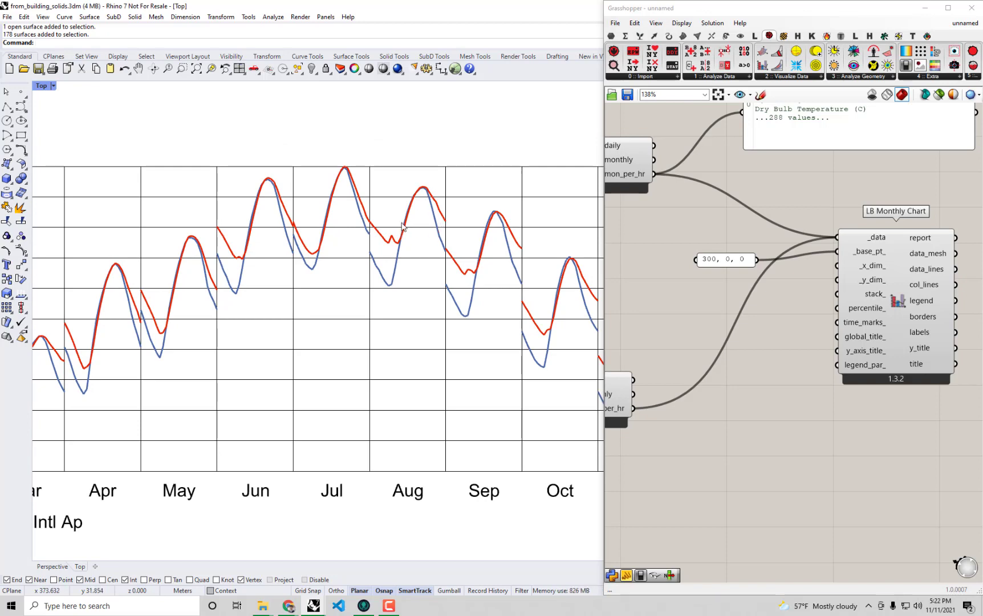
pyautogui.moveTo(389, 259); pyautogui.dragTo(525, 222, button='right')
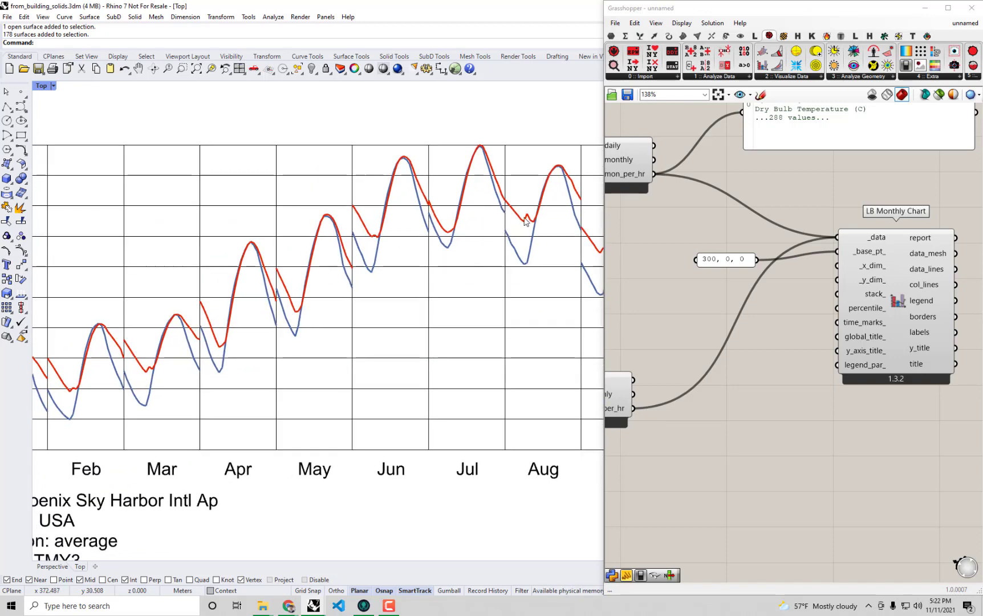
pyautogui.scroll(-1, 525, 221)
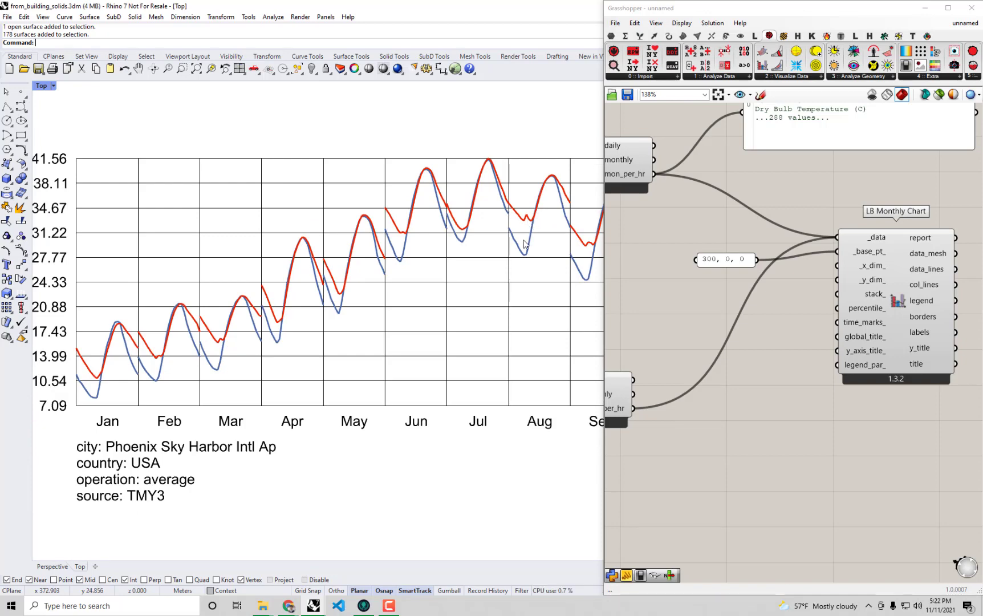
pyautogui.moveTo(525, 247); pyautogui.dragTo(493, 265, button='right')
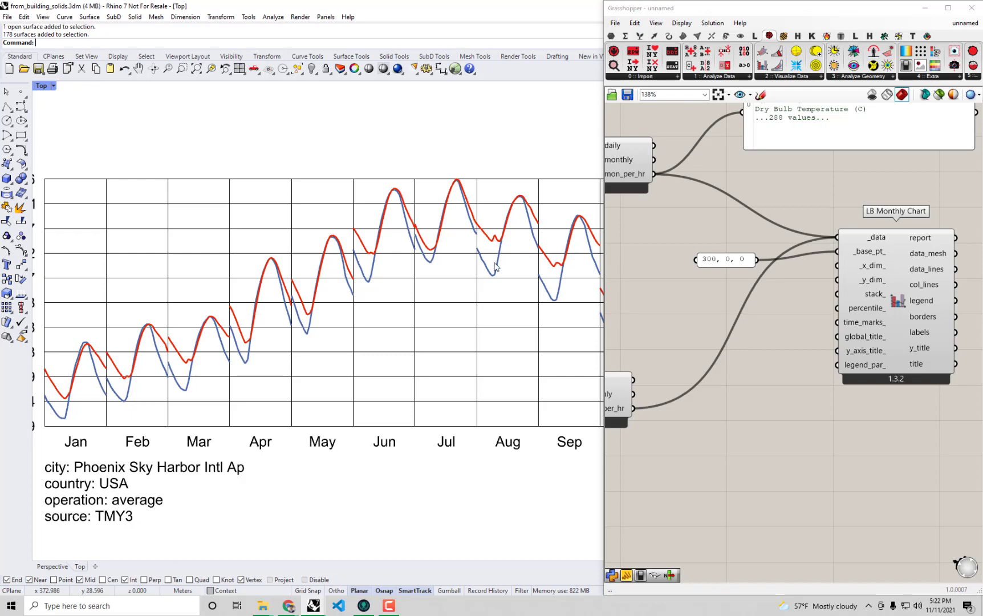
pyautogui.scroll(4, 503, 268)
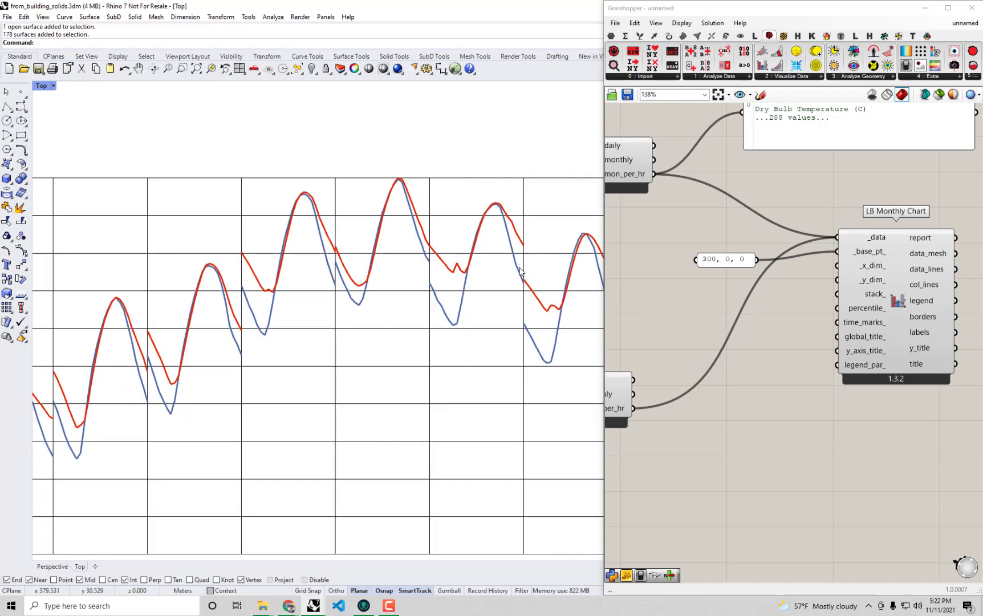
pyautogui.scroll(-5, 400, 291)
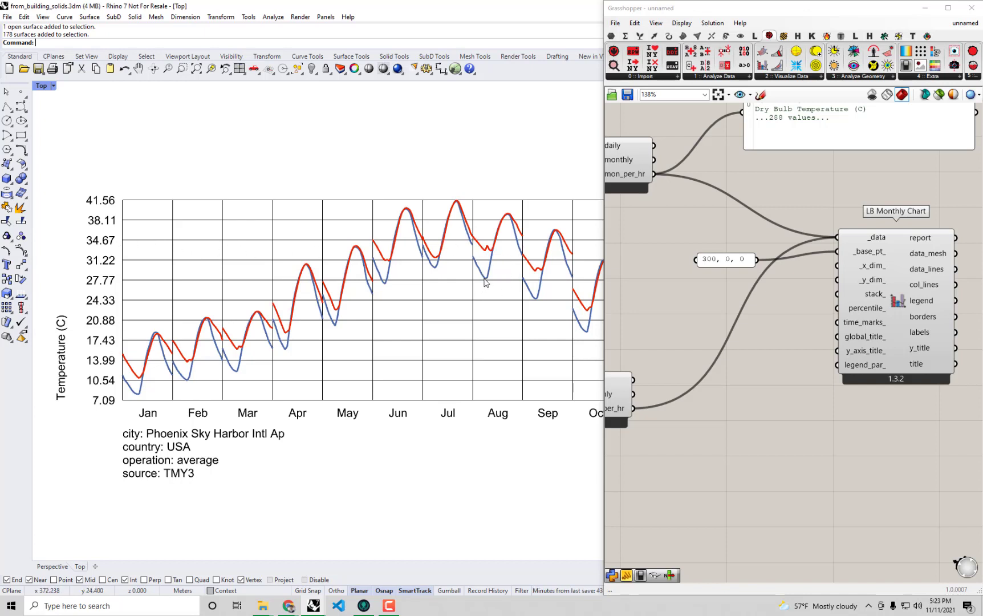
pyautogui.moveTo(535, 293); pyautogui.dragTo(510, 305, button='right')
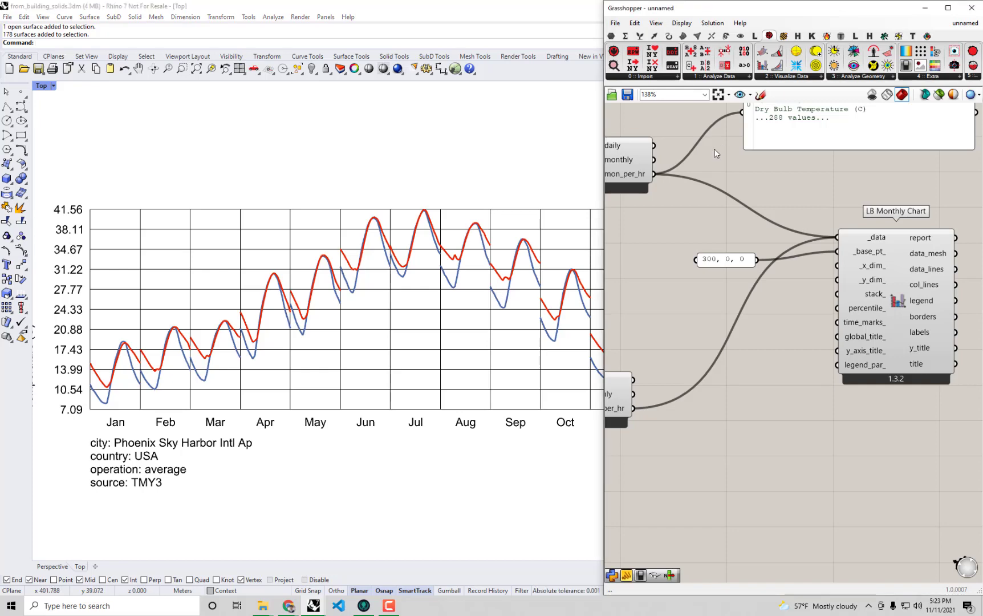
# Step: Locate the DF Run Urban Weather Generator component upstream of the monthly chart and select it
pyautogui.moveTo(669, 176); pyautogui.dragTo(801, 205, button='right')
pyautogui.scroll(-4, 801, 204)
pyautogui.moveTo(723, 200); pyautogui.dragTo(869, 204, button='right')
pyautogui.scroll(1, 707, 229)
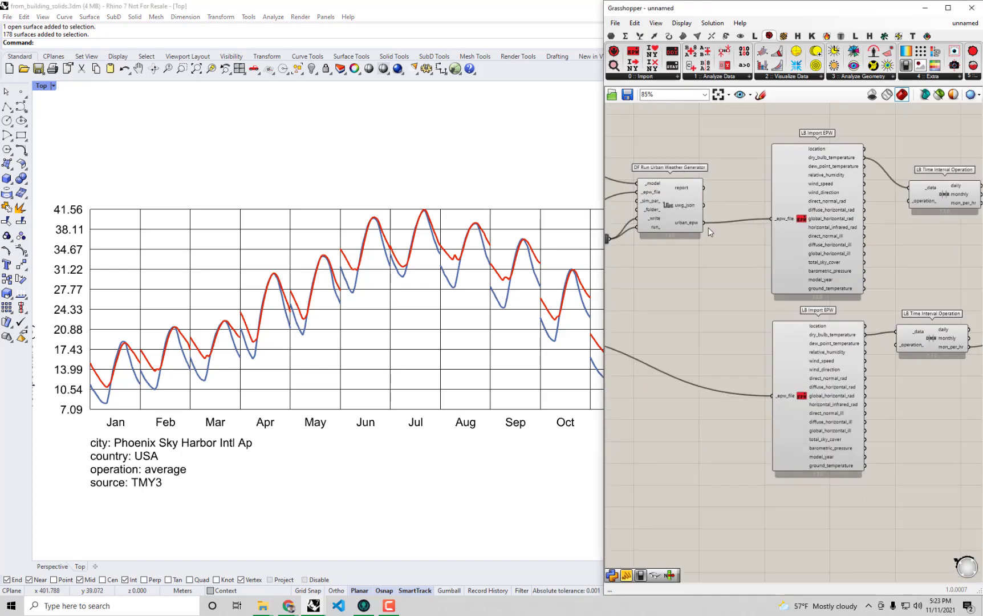
pyautogui.click(681, 221)
pyautogui.moveTo(680, 221)
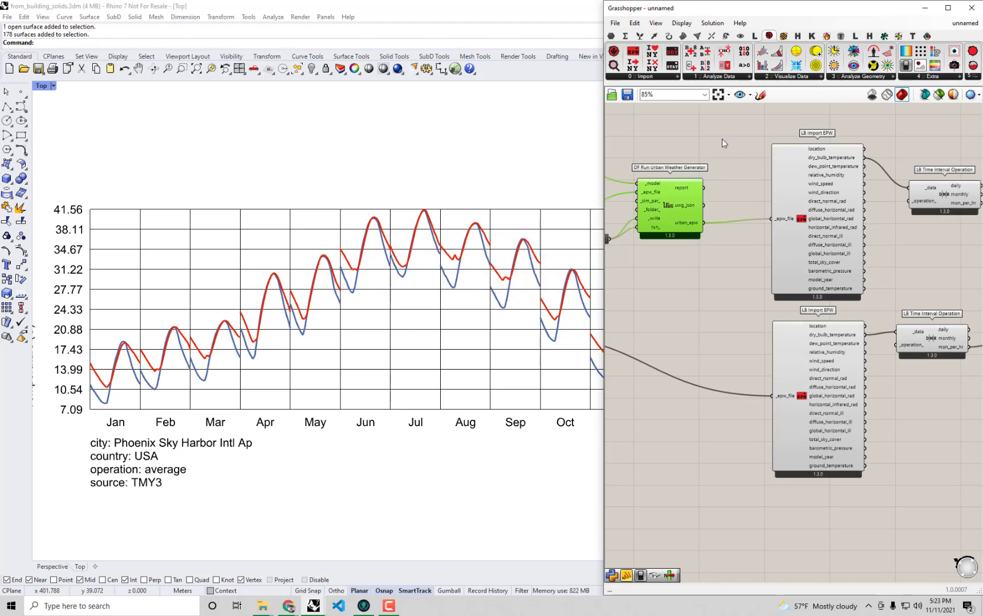
# Step: Maximize the Grasshopper window and trace the weather files from LB Download Weather and the urban_epw output to the chart components
pyautogui.moveTo(804, 7); pyautogui.dragTo(761, 0)
pyautogui.moveTo(526, 186); pyautogui.dragTo(772, 211, button='right')
pyautogui.moveTo(793, 438); pyautogui.dragTo(420, 174)
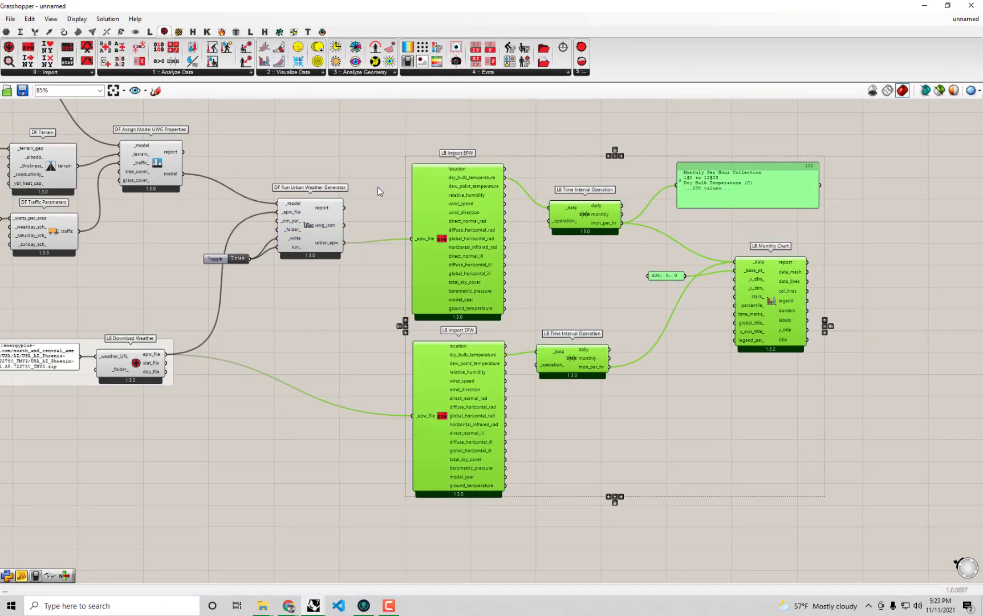
pyautogui.click(365, 210)
pyautogui.moveTo(170, 327); pyautogui.dragTo(267, 325, button='right')
pyautogui.click(234, 365)
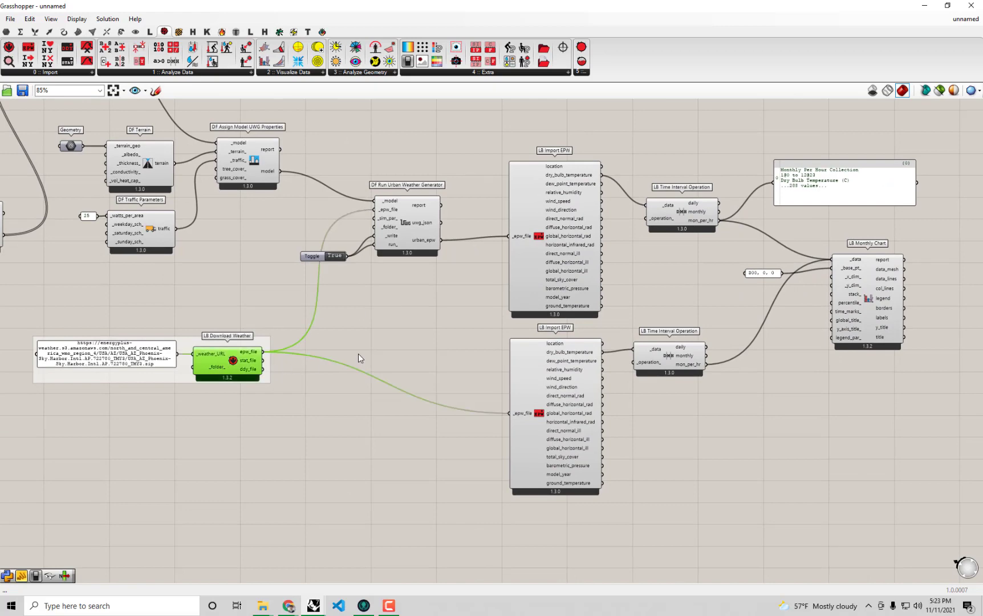
pyautogui.click(371, 337)
pyautogui.moveTo(456, 291); pyautogui.dragTo(516, 323, button='right')
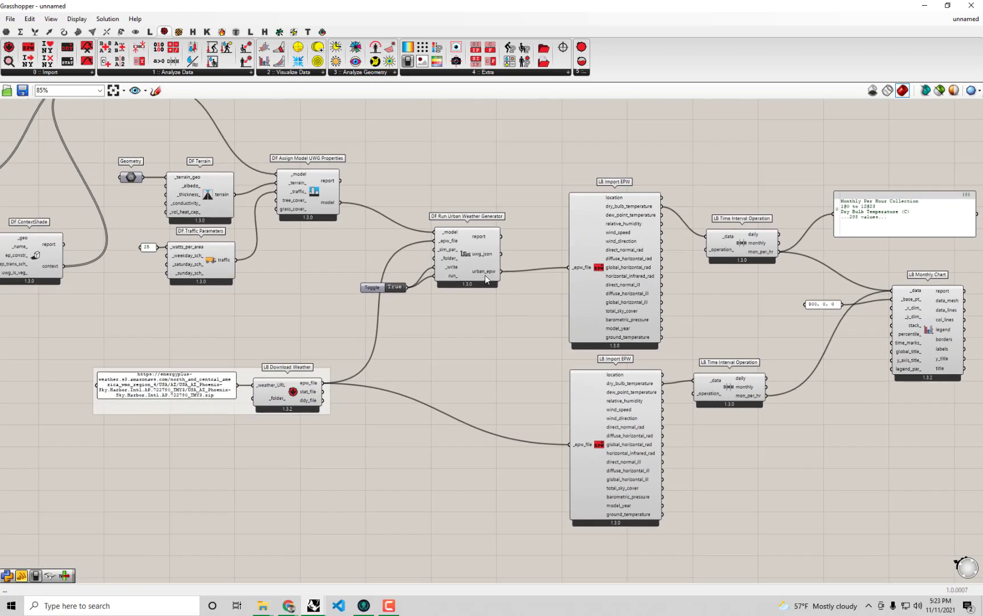
pyautogui.moveTo(485, 276)
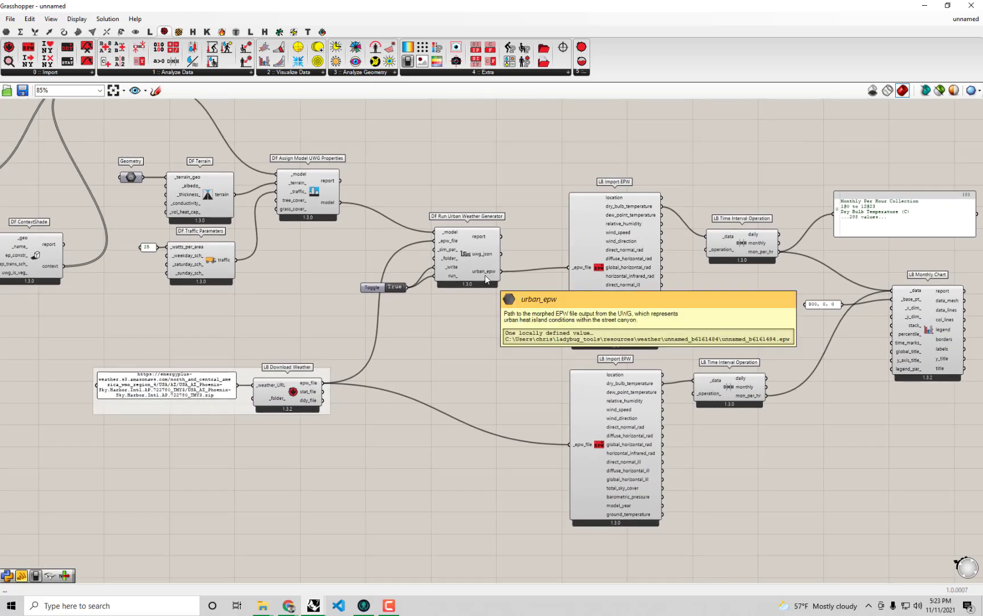
pyautogui.scroll(4, 473, 285)
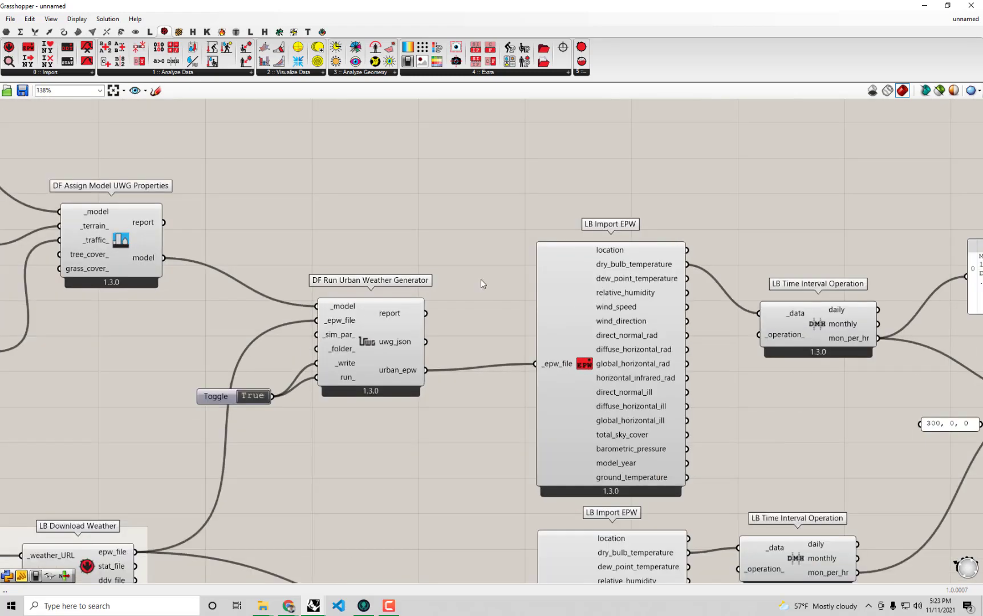
# Step: Place a DF Run URBANopt component above the Urban Weather Generator and connect the urban_epw output to its _epw_file input
pyautogui.click(577, 298)
pyautogui.click(279, 32)
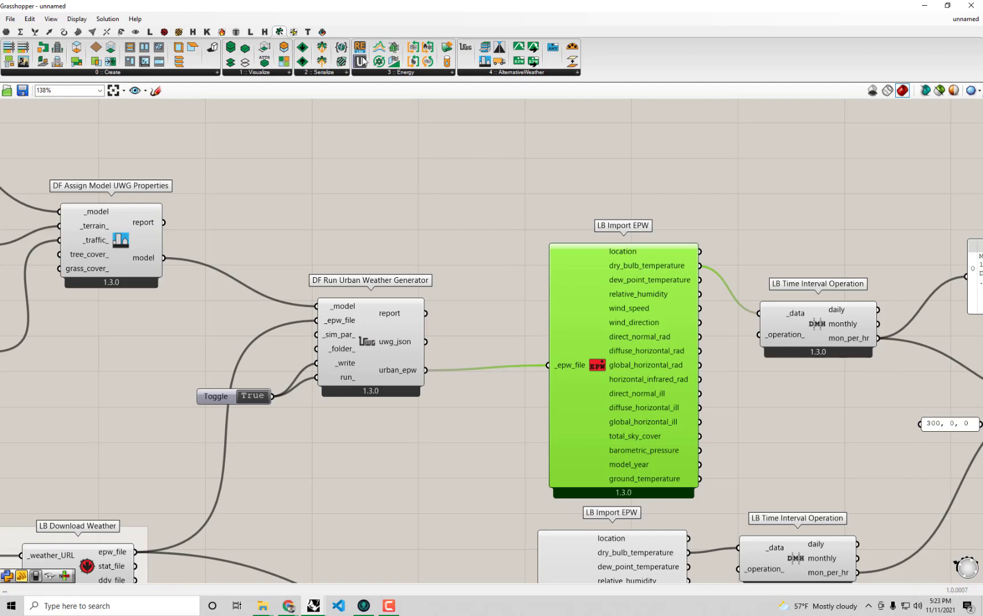
pyautogui.moveTo(361, 61); pyautogui.dragTo(427, 112)
pyautogui.click(474, 149)
pyautogui.moveTo(474, 149); pyautogui.dragTo(468, 250, button='right')
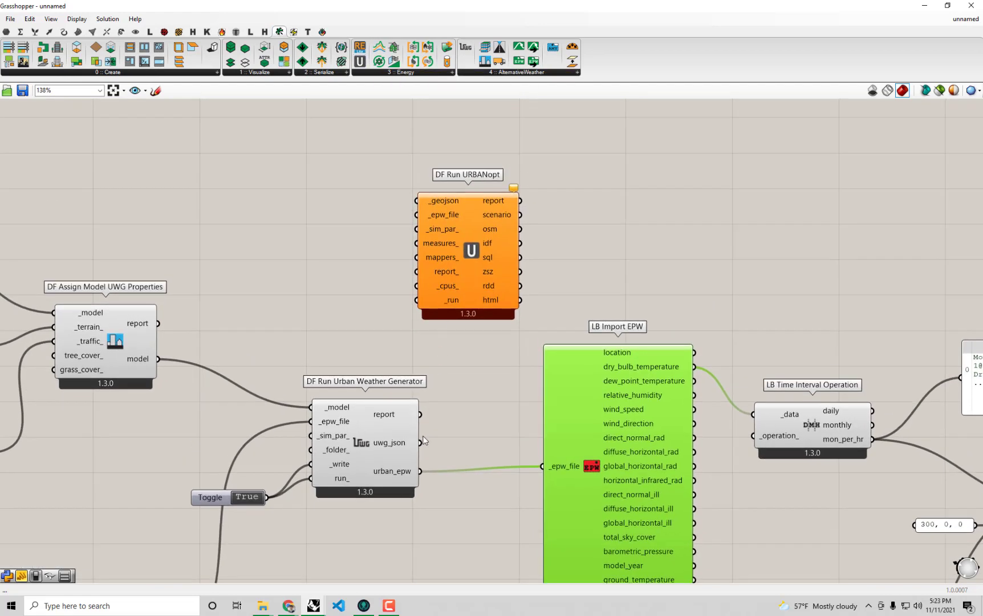
pyautogui.moveTo(421, 471); pyautogui.dragTo(505, 226)
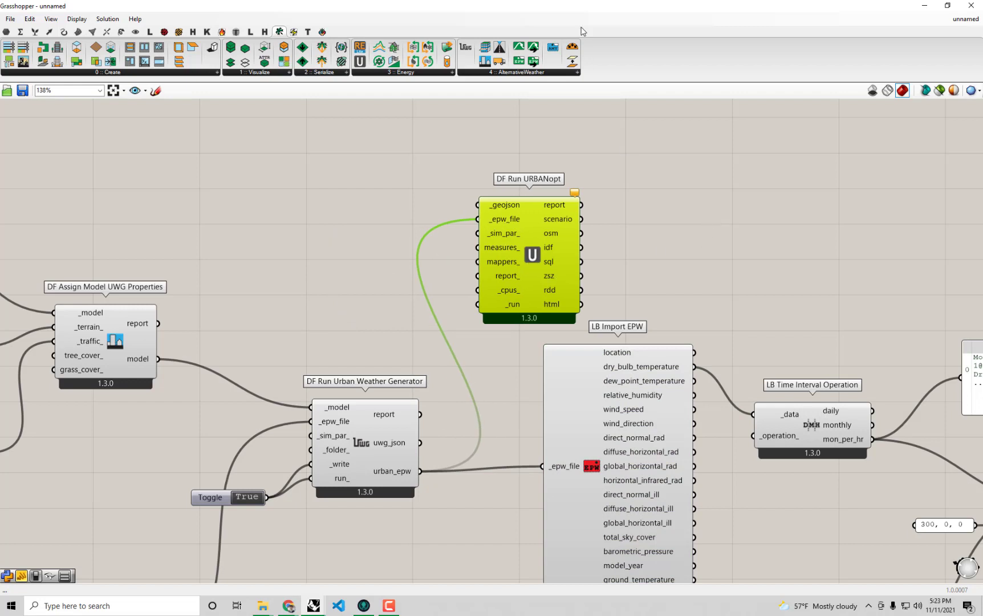
# Step: Delete the DF Run URBANopt component from the canvas
pyautogui.doubleClick(570, 6)
pyautogui.moveTo(585, 5); pyautogui.dragTo(585, 5)
pyautogui.press('Delete')
# Step: Examine how LB Download Weather's original EPW file feeds the Urban Weather Generator and the second LB Import EPW component
pyautogui.scroll(-2, 527, 257)
pyautogui.moveTo(494, 295); pyautogui.dragTo(520, 204, button='right')
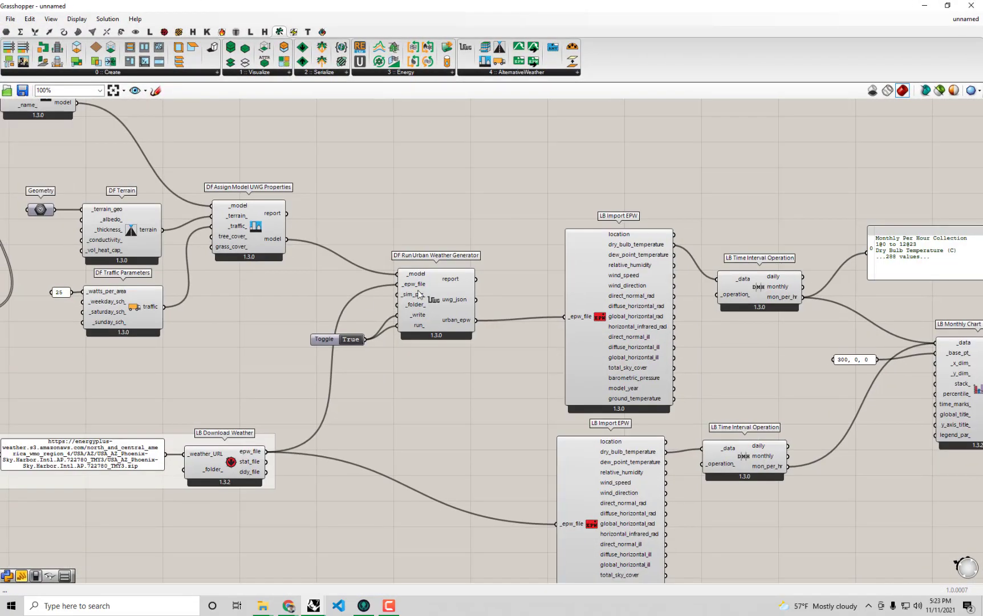
pyautogui.scroll(-2, 422, 426)
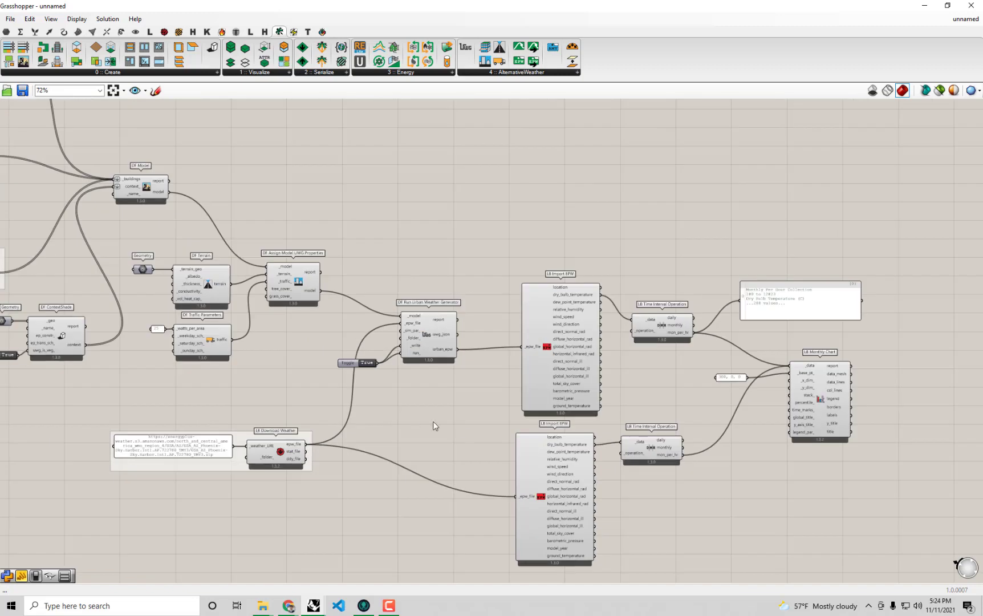
pyautogui.moveTo(435, 426); pyautogui.dragTo(453, 372, button='right')
pyautogui.click(496, 426)
pyautogui.scroll(3, 257, 416)
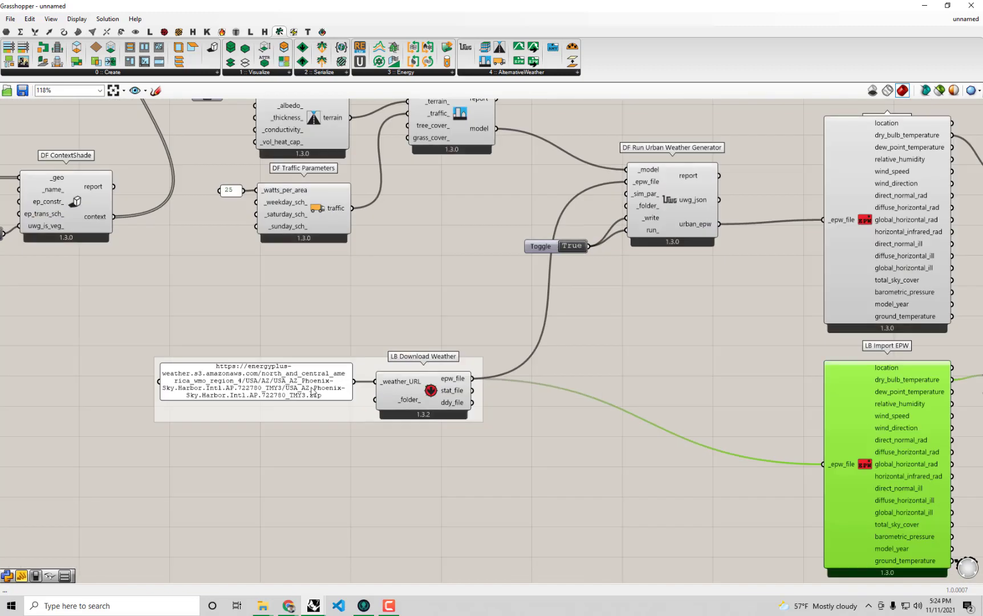
pyautogui.click(436, 397)
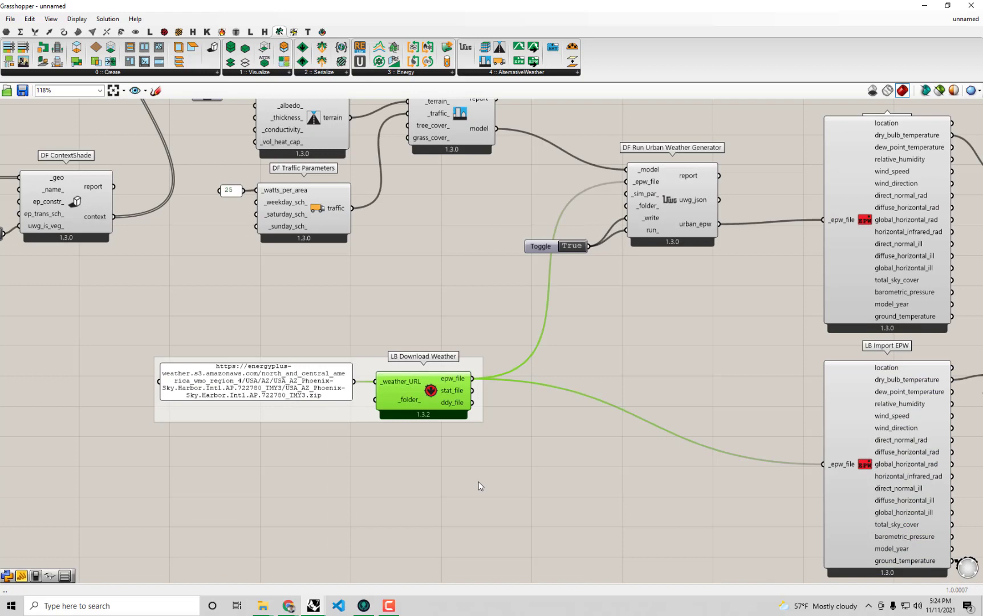
pyautogui.scroll(-1, 624, 305)
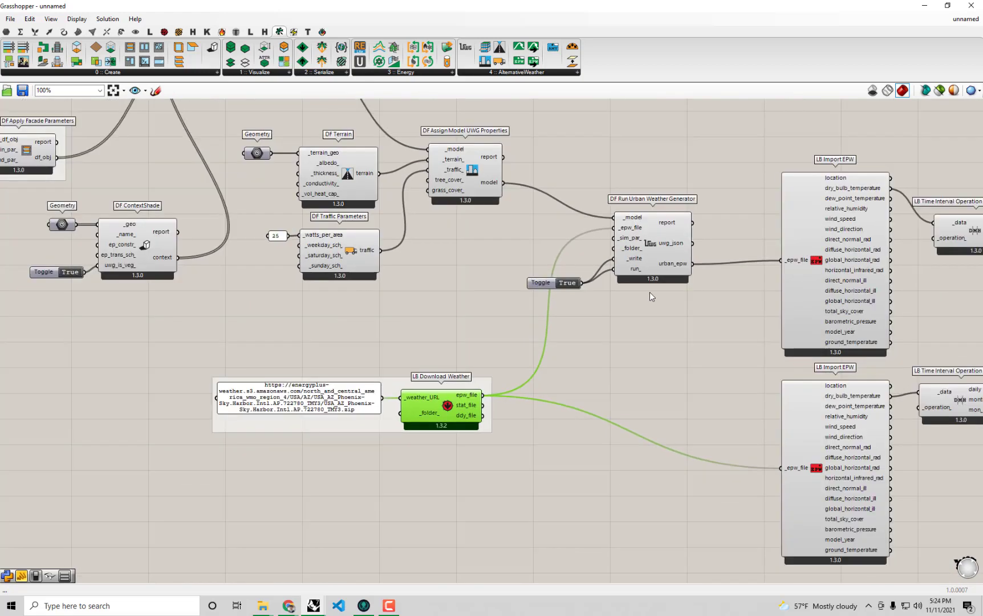
# Step: Restore the Grasshopper window beside Rhino and view the full monthly temperature chart with its legend
pyautogui.moveTo(684, 3); pyautogui.dragTo(982, 83)
pyautogui.moveTo(265, 330); pyautogui.dragTo(164, 307, button='right')
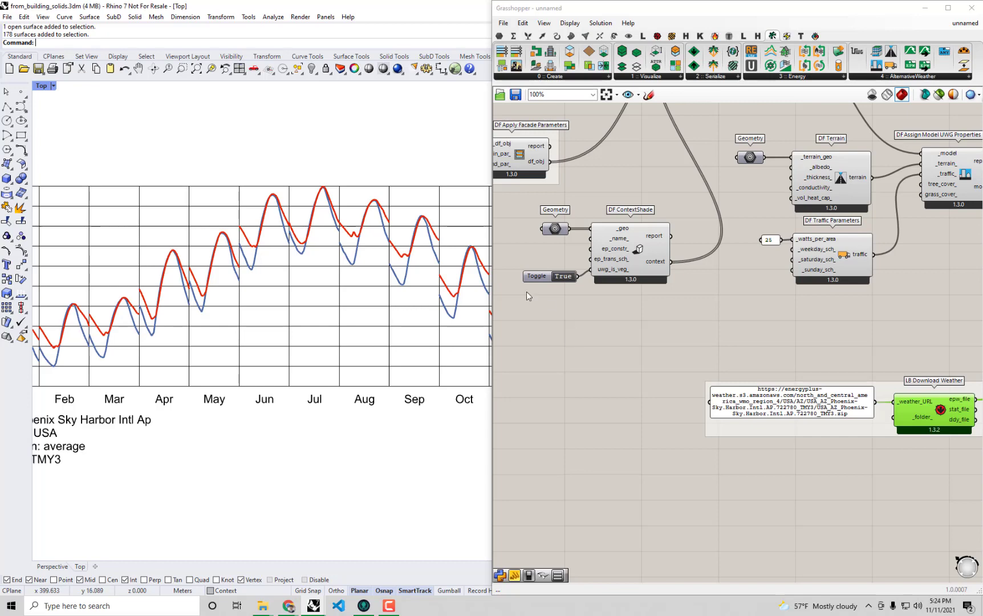
pyautogui.scroll(-2, 368, 301)
pyautogui.moveTo(368, 301); pyautogui.dragTo(414, 280, button='right')
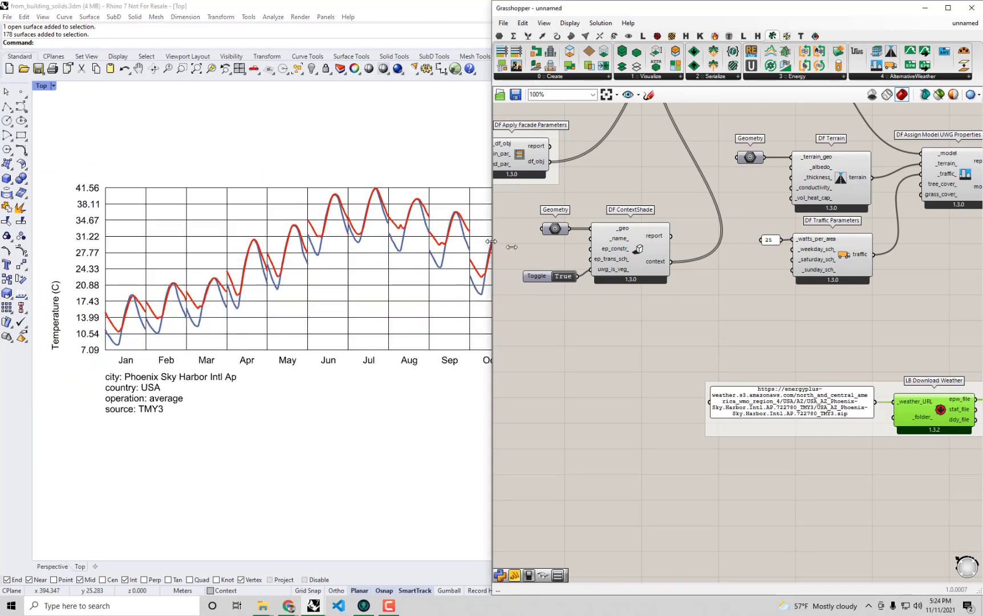
pyautogui.moveTo(493, 246); pyautogui.dragTo(656, 258)
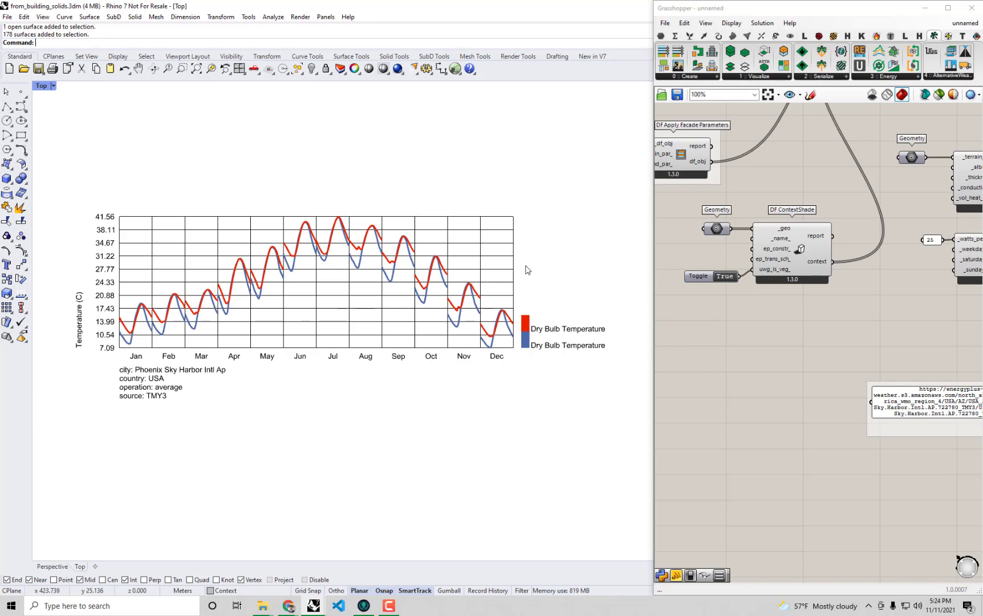
# Step: Review the Urban Weather Generator connections on the canvas, then maximize Grasshopper to view the workflow from the model to the chart
pyautogui.scroll(-2, 747, 245)
pyautogui.moveTo(874, 193); pyautogui.dragTo(790, 284, button='right')
pyautogui.moveTo(979, 309); pyautogui.dragTo(893, 276, button='right')
pyautogui.scroll(1, 899, 317)
pyautogui.moveTo(926, 331); pyautogui.dragTo(874, 296, button='right')
pyautogui.scroll(2, 845, 297)
pyautogui.click(861, 374)
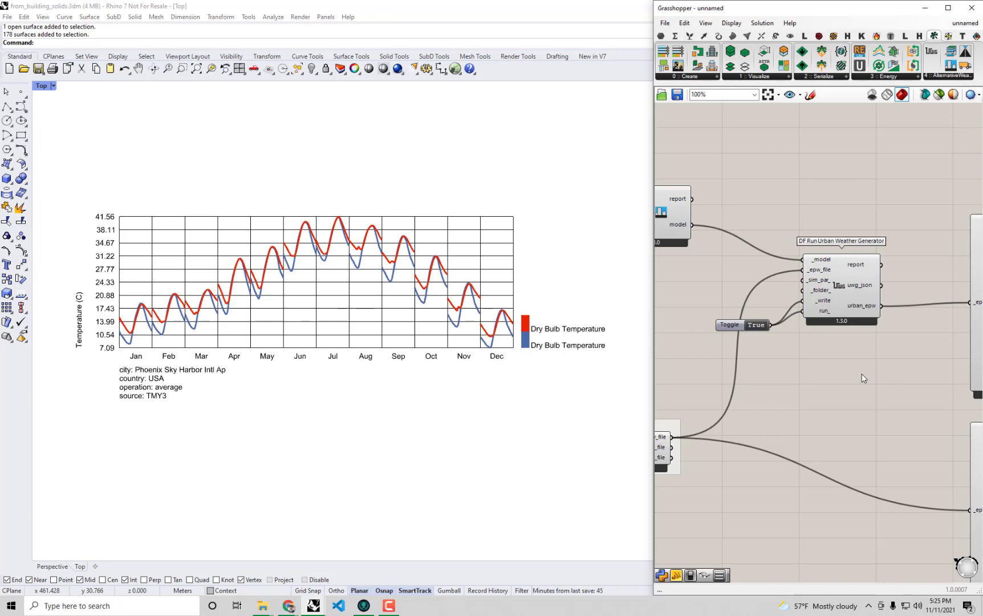
pyautogui.doubleClick(872, 8)
pyautogui.scroll(-6, 515, 217)
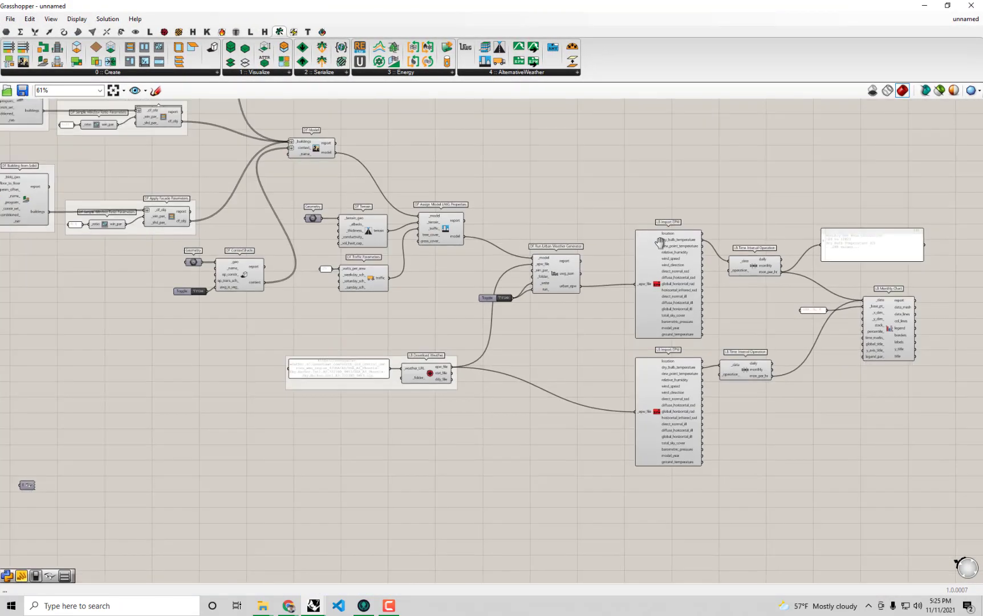